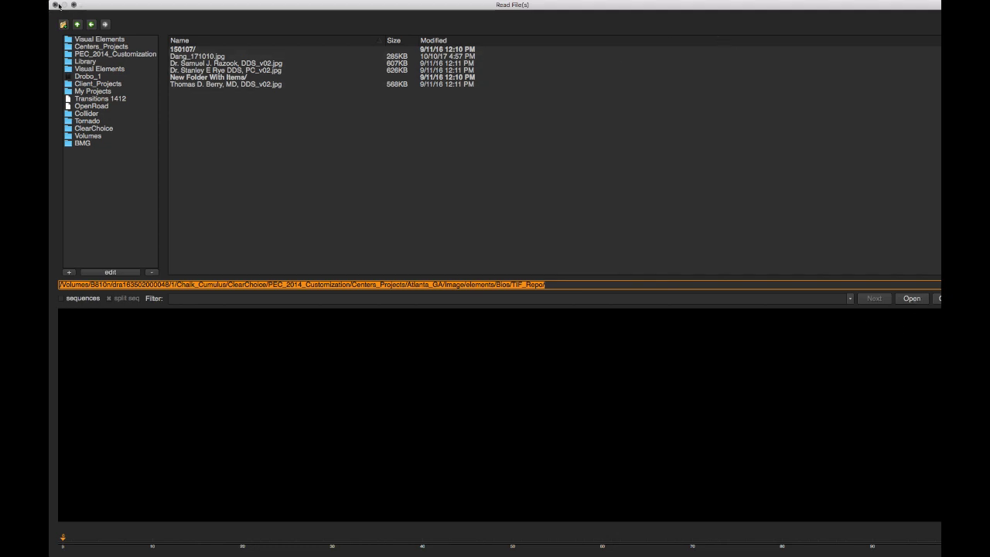
Import the 102510-4.mov clip from the plates folder into the node graph and close the file windows
click(56, 5)
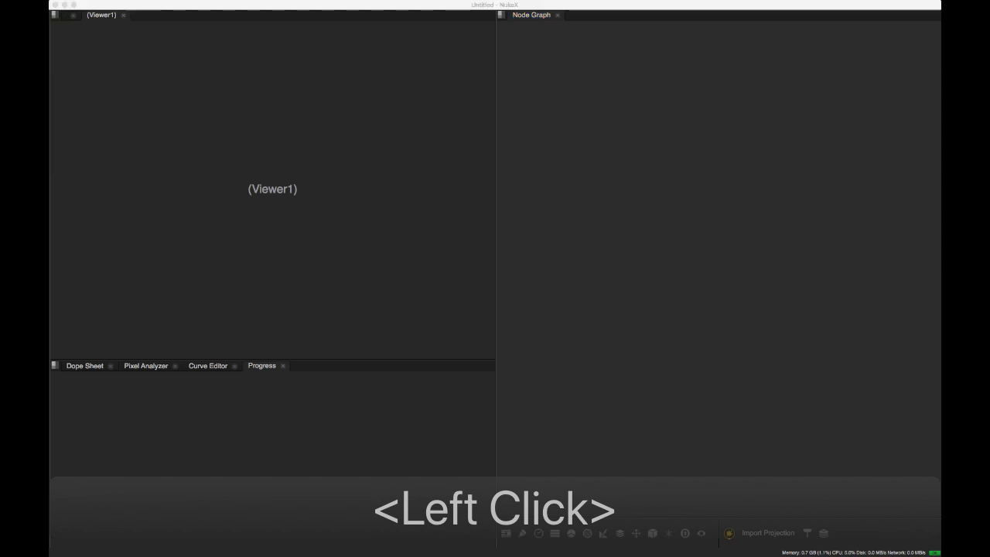
drag(51, 71, 346, 42)
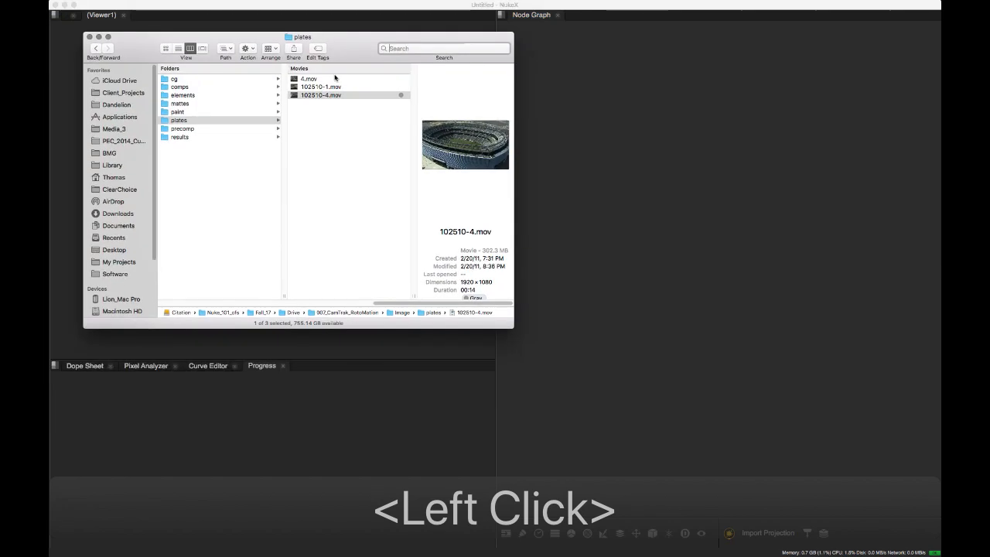
drag(293, 98, 628, 171)
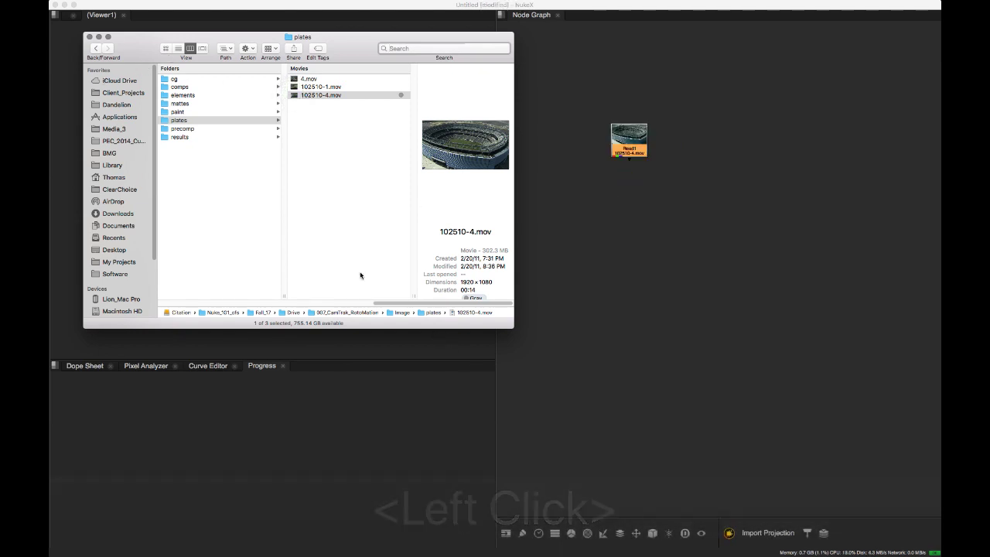
drag(129, 40, 132, 51)
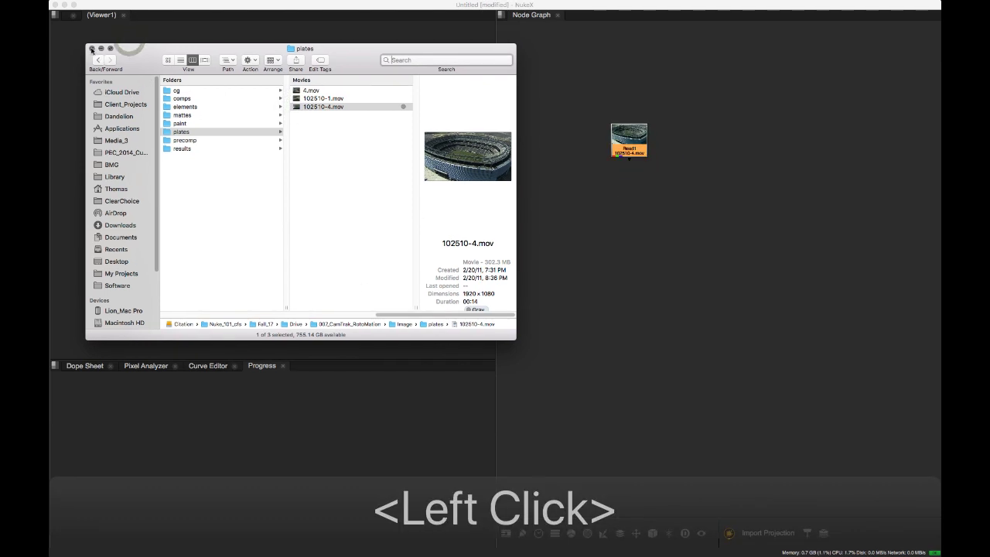
click(92, 48)
drag(650, 150, 655, 146)
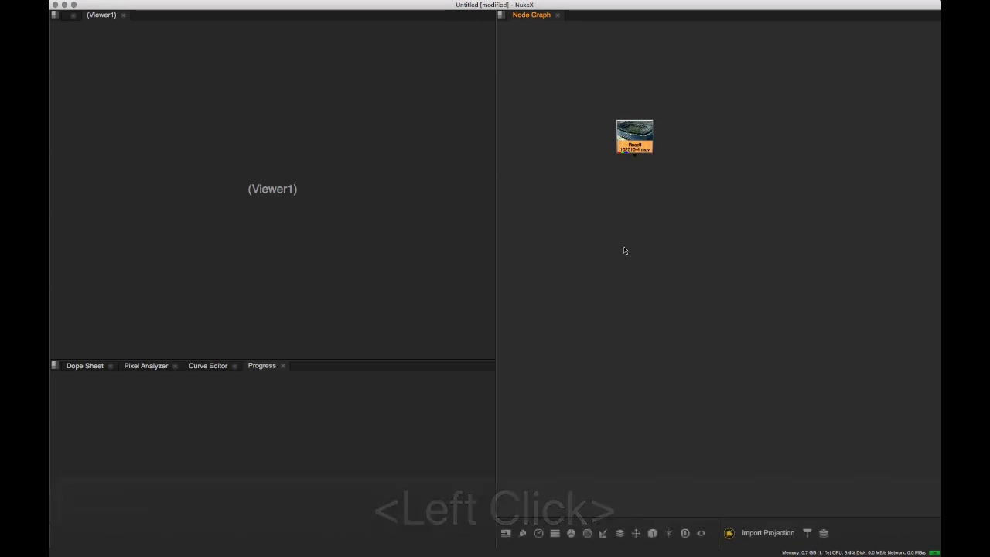
Show the imported clip in a viewer, with the Viewer node placed below it, and open the Read node's properties
key(1)
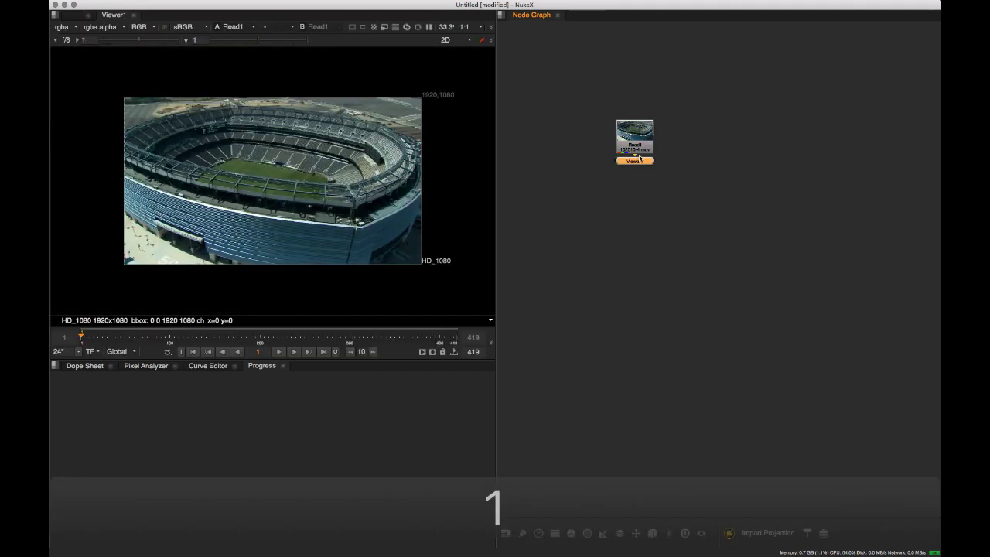
drag(638, 163, 625, 211)
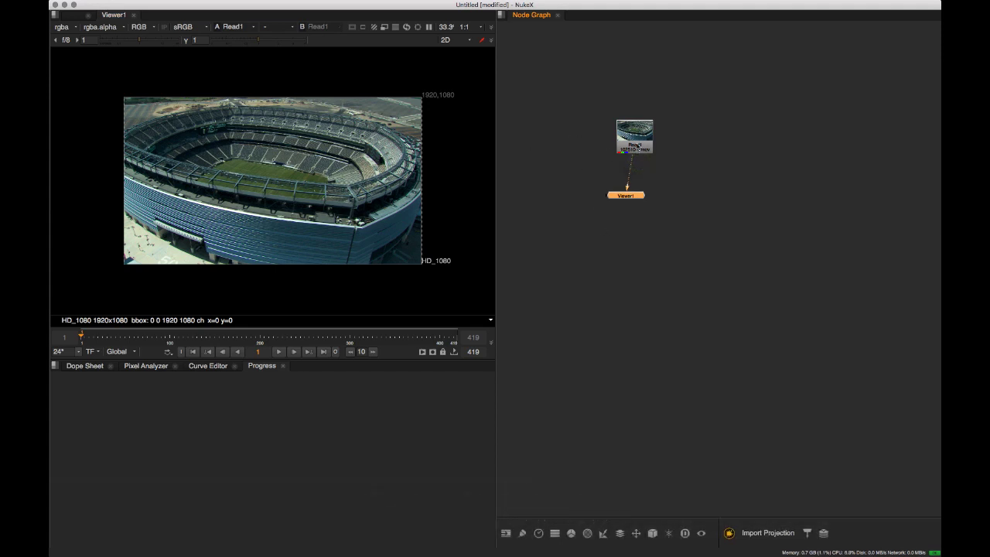
double_click(636, 145)
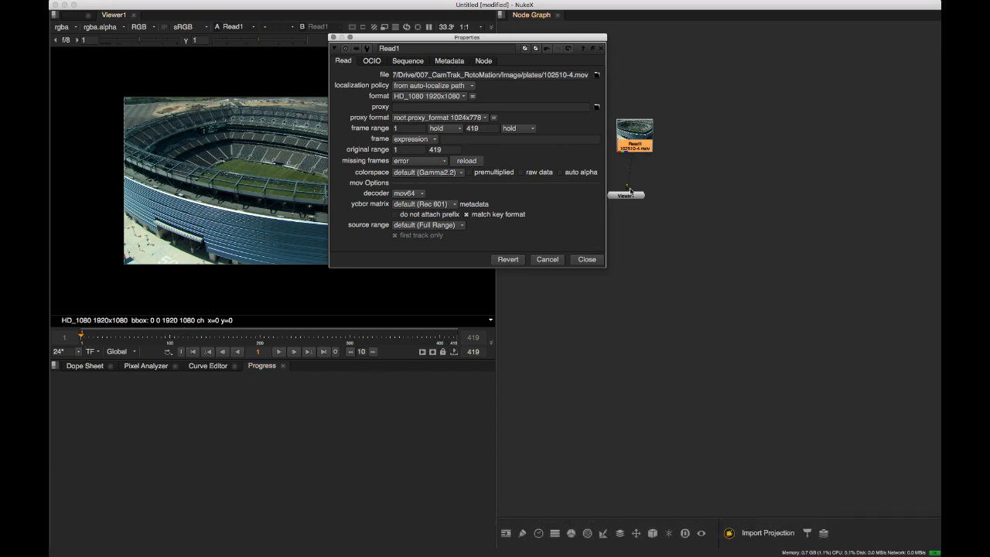
drag(652, 140, 662, 146)
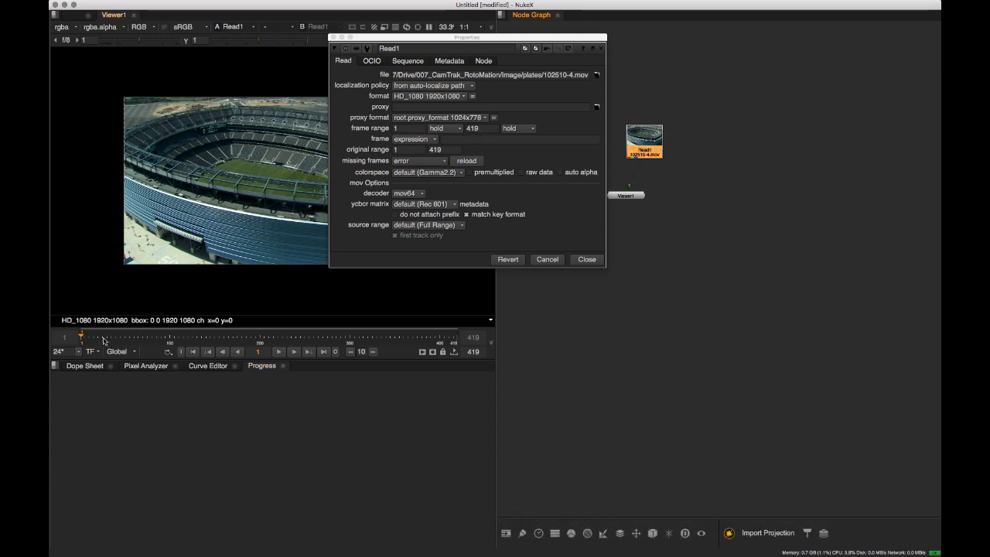
Open the project settings and set the full size format to HD_1080 1920x1080
click(626, 322)
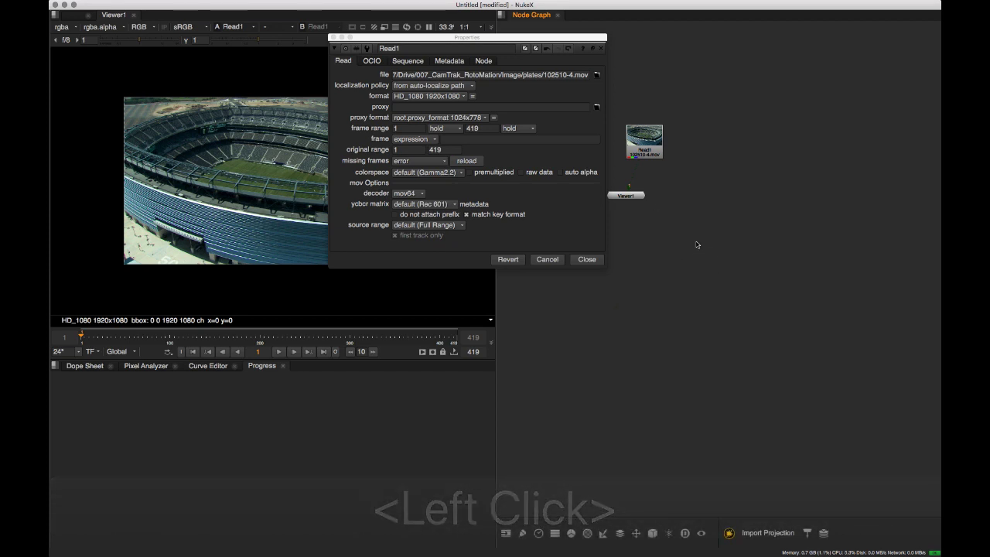
key(s)
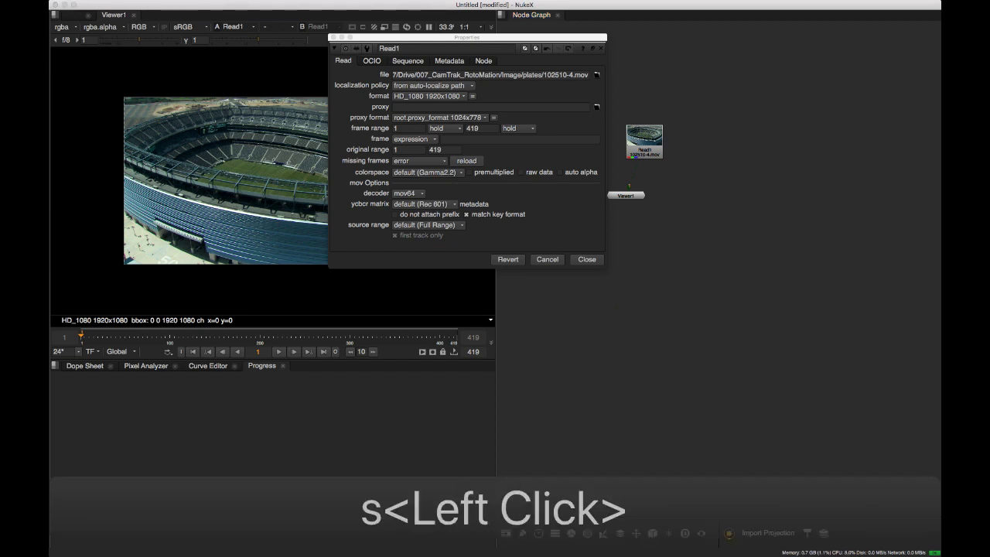
drag(363, 97, 560, 58)
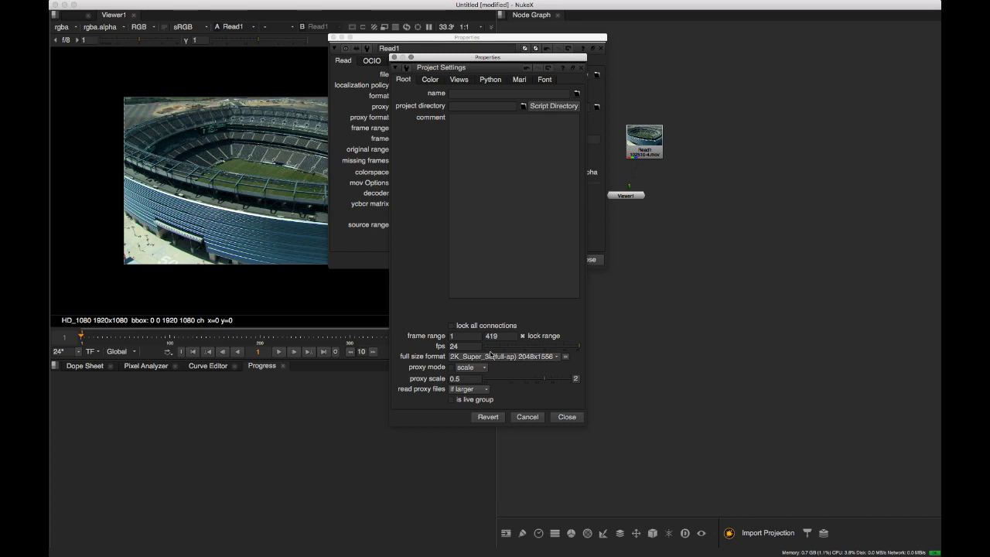
click(490, 355)
click(492, 357)
click(493, 357)
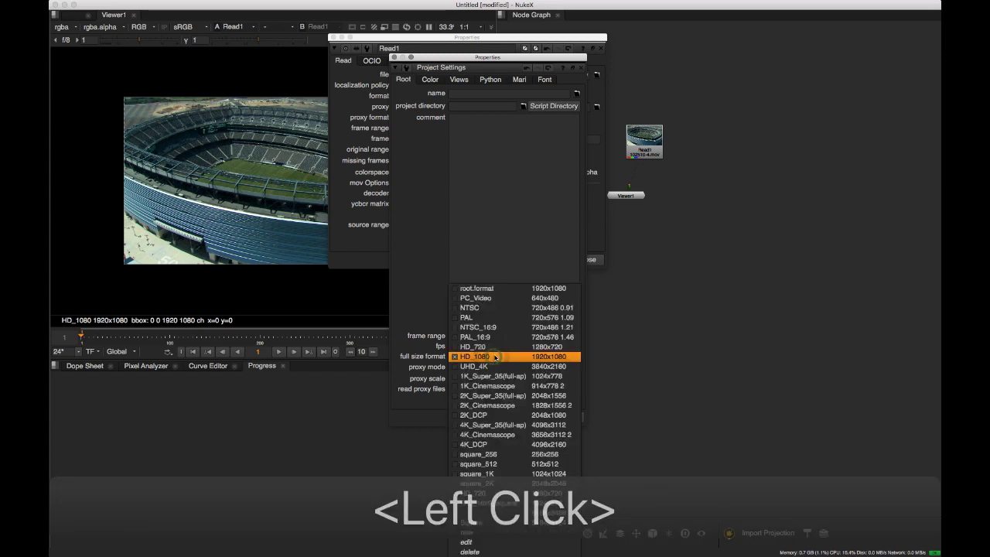
click(497, 357)
Bring up the Read node's properties again and arrange them side by side with the project settings
double_click(645, 141)
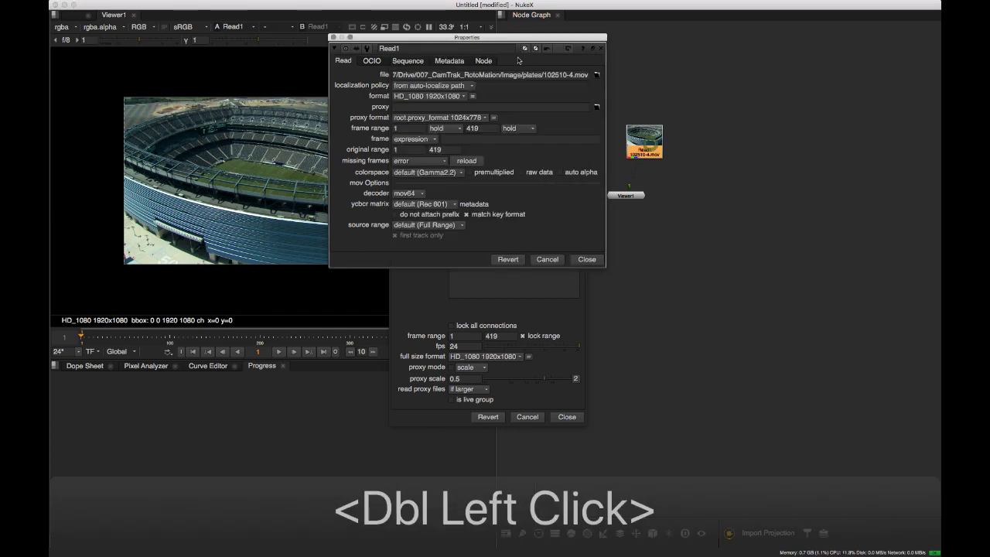
click(420, 35)
drag(420, 34, 690, 44)
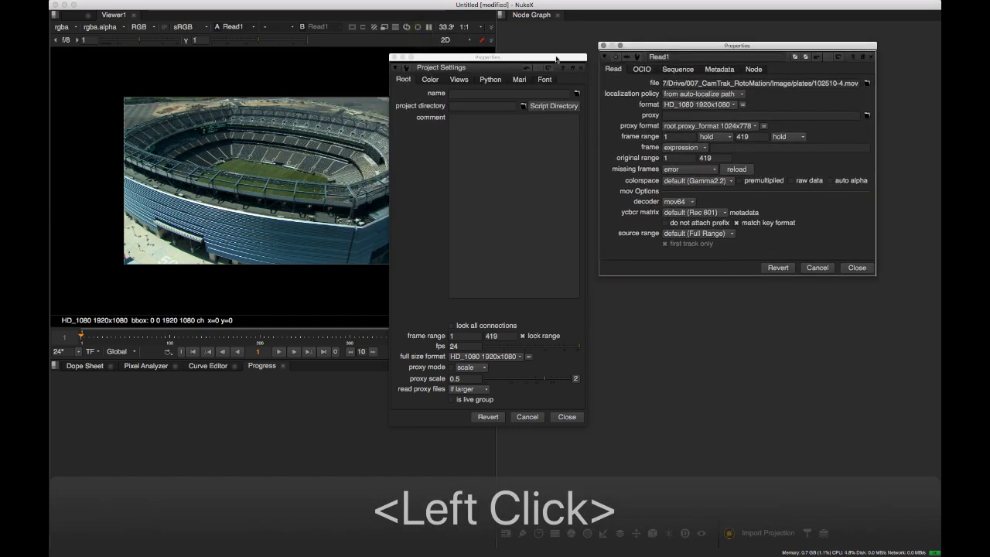
click(549, 45)
drag(549, 44, 497, 34)
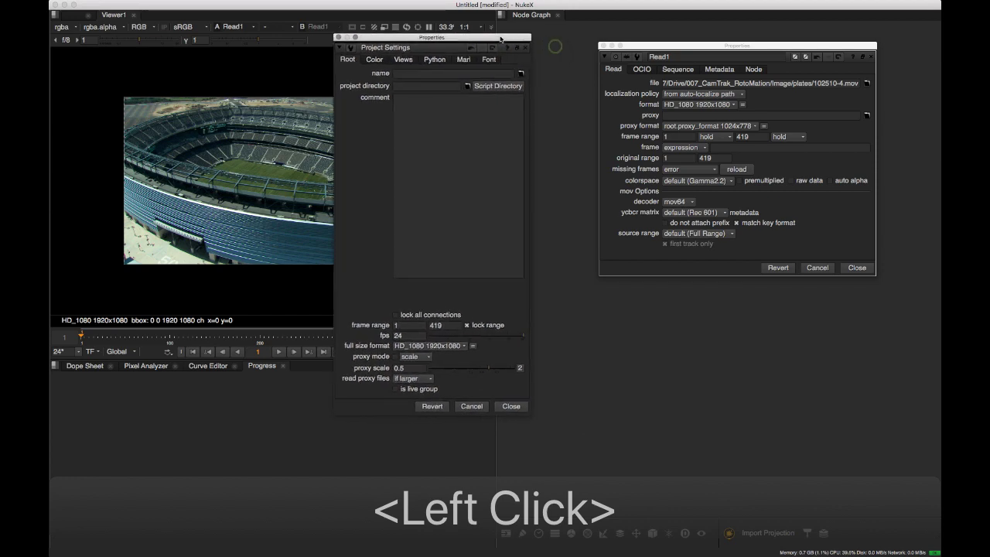
drag(639, 51, 586, 38)
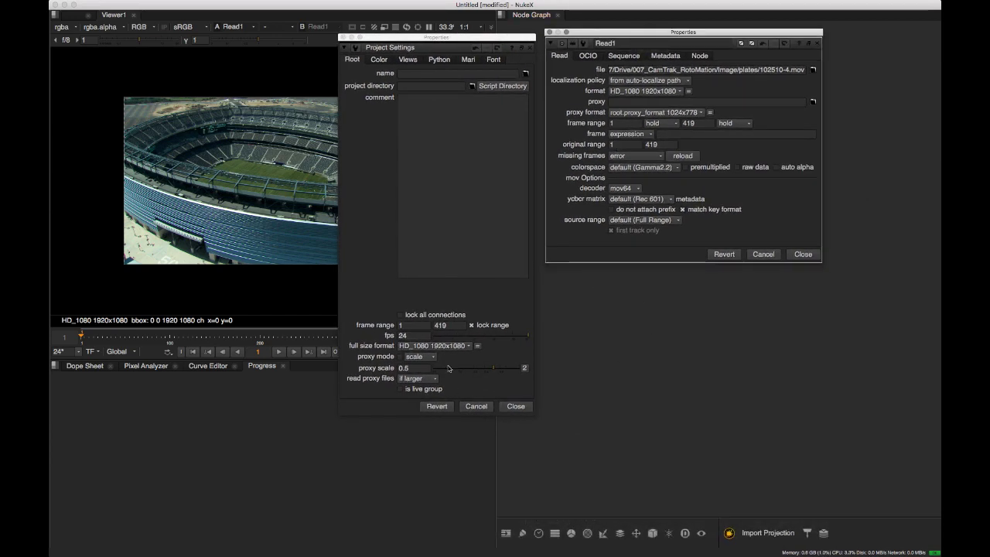
Add a Constant node in the empty area of the node graph
click(652, 378)
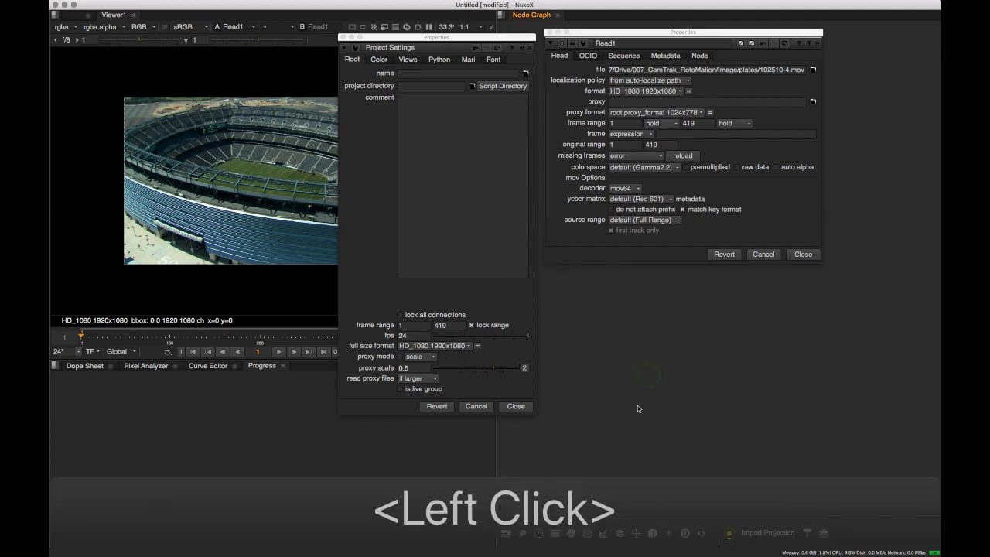
key(Tab)
text(col)
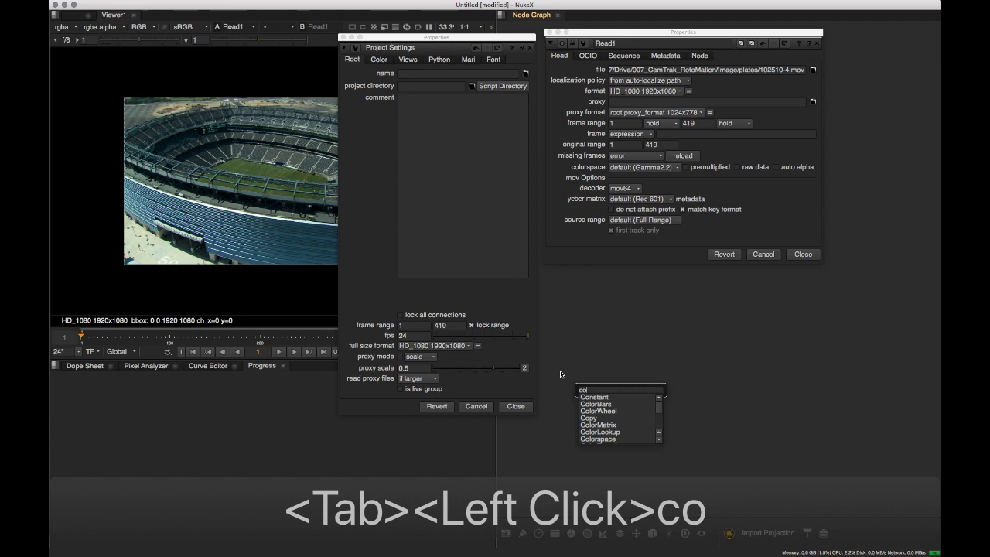
key(Down)
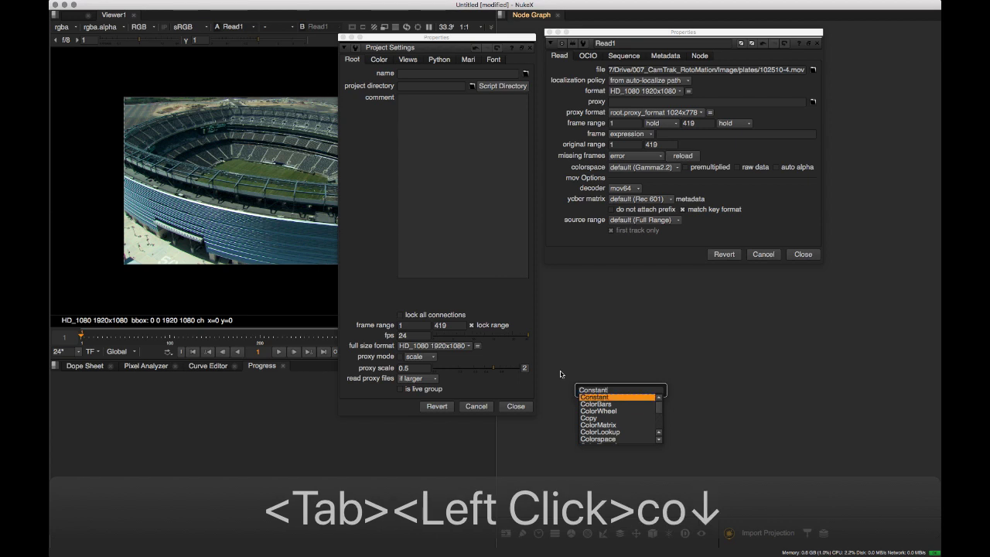
key(Return)
click(649, 392)
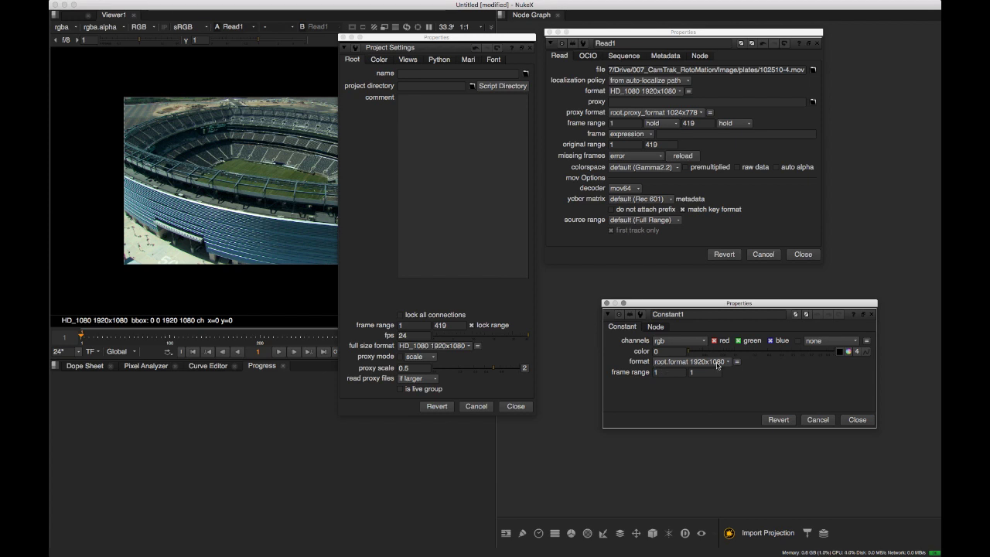
Try the HD_720 and 1K_Super_35(full-ap) full size formats in the project settings, and restore HD_1080 1920x1080
click(468, 346)
click(457, 338)
click(453, 346)
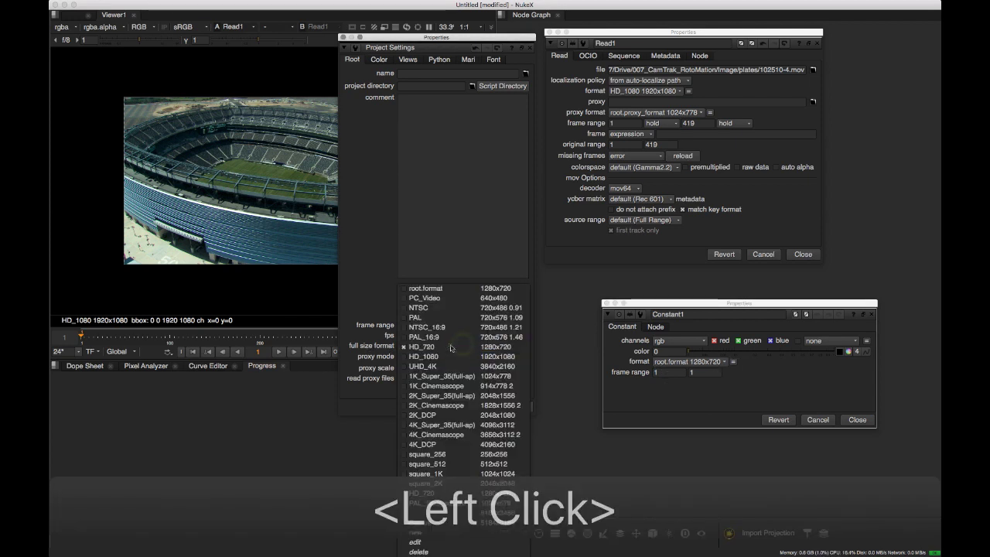
click(453, 376)
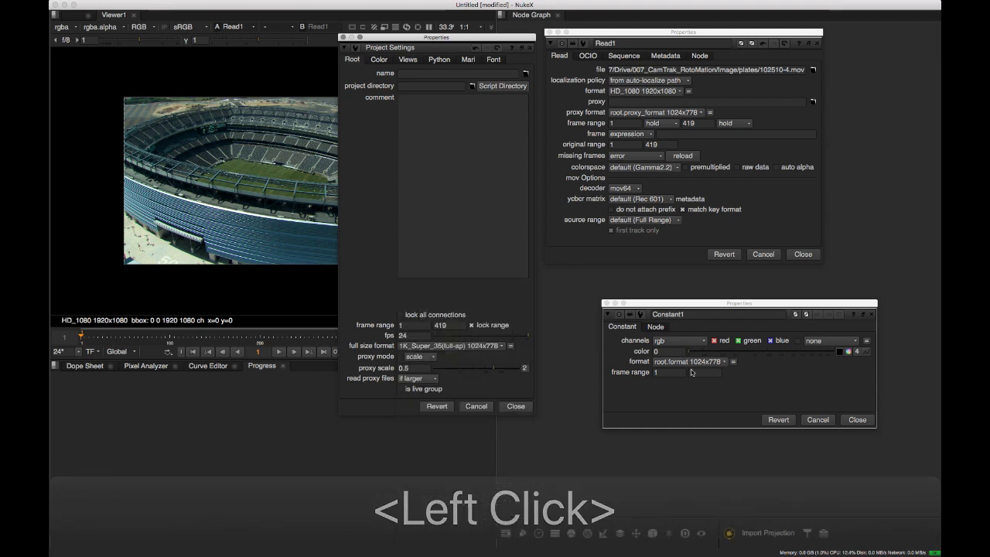
click(480, 348)
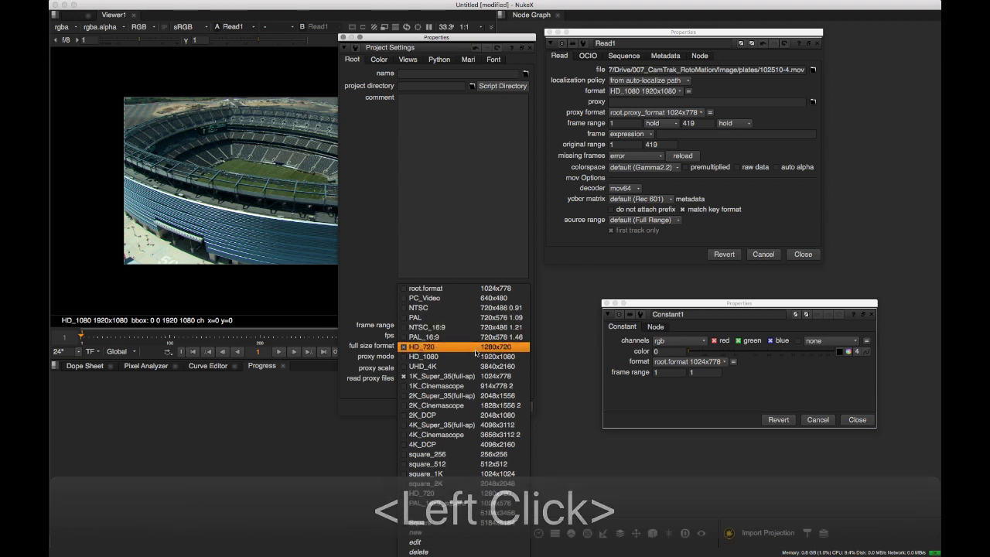
click(475, 358)
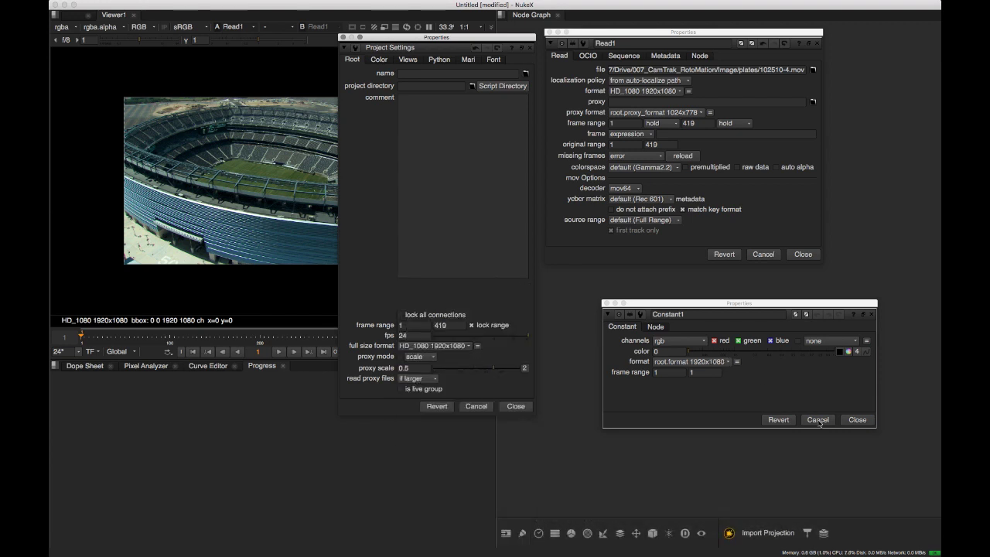
Close the Constant node's properties and delete the node
click(866, 420)
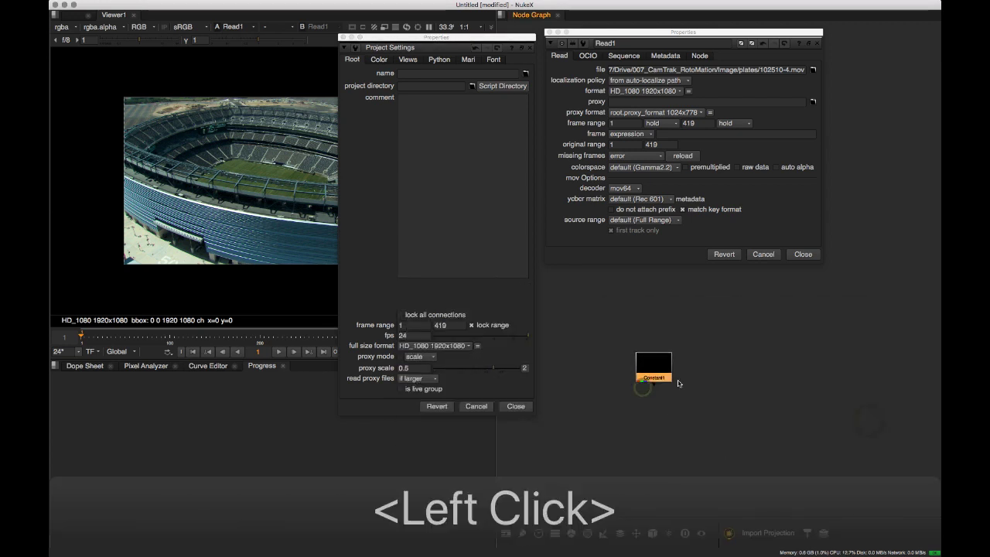
key(Delete)
Add a Roto node in the empty area of the node graph and reposition its properties window
click(686, 408)
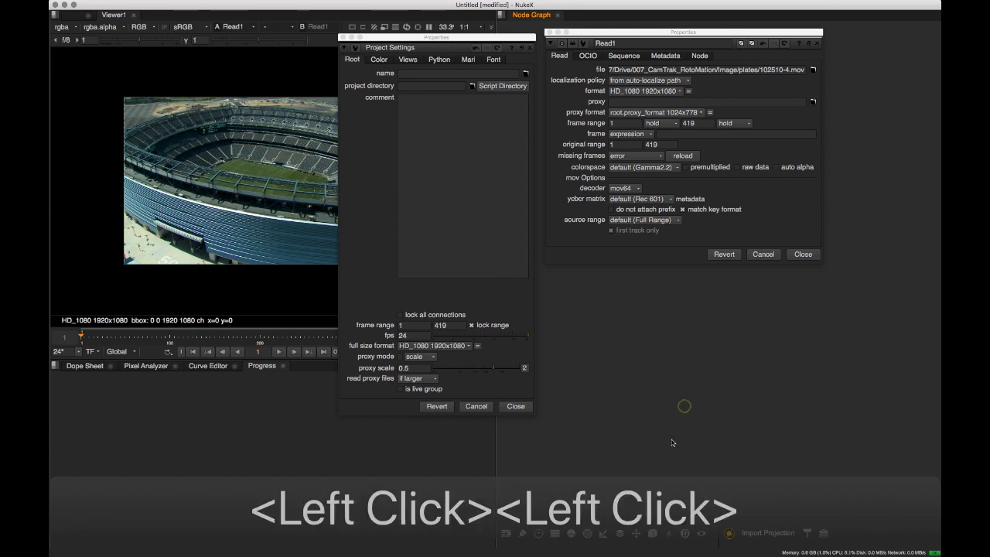
key(o)
drag(612, 381, 619, 276)
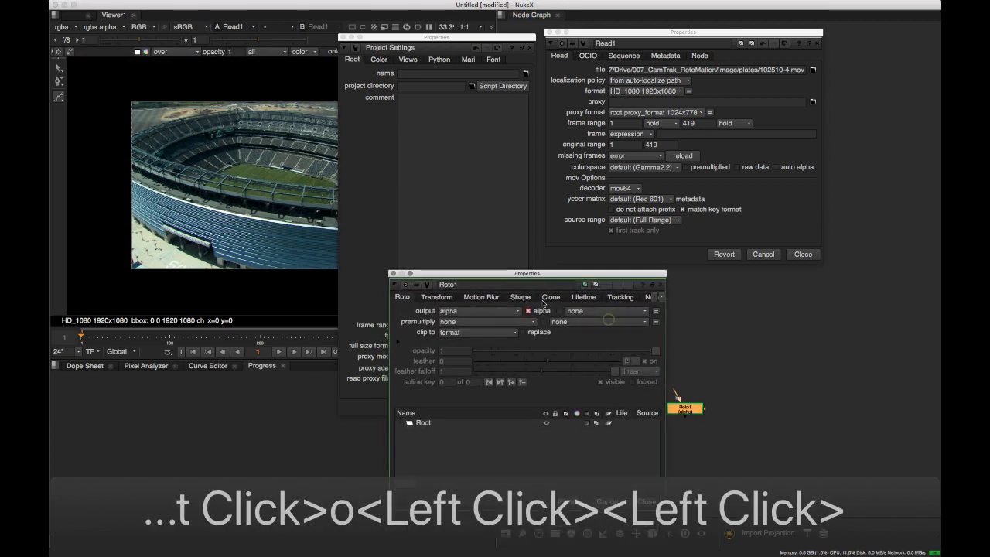
Try the Roto node's clip to option with no clip, and set it back to format
click(507, 338)
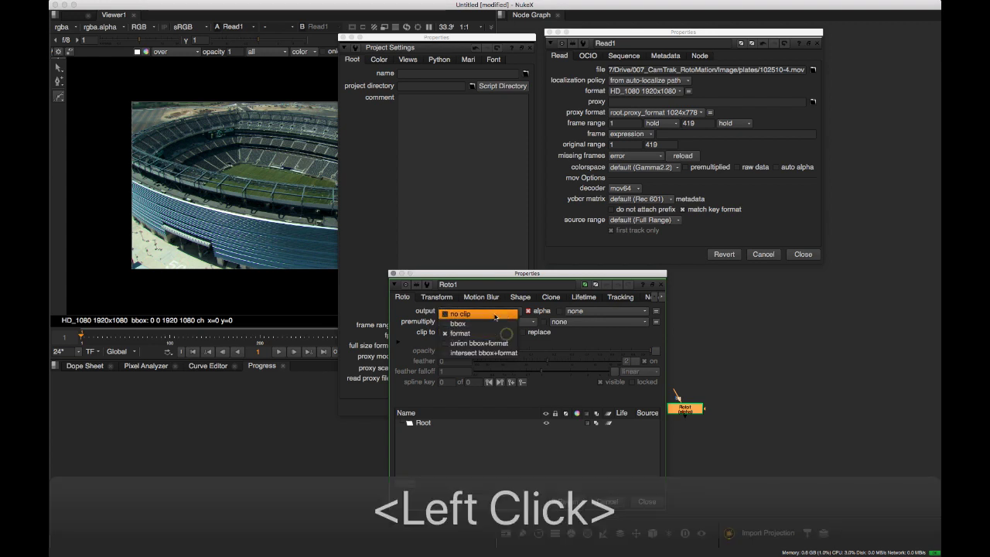
click(494, 314)
click(505, 336)
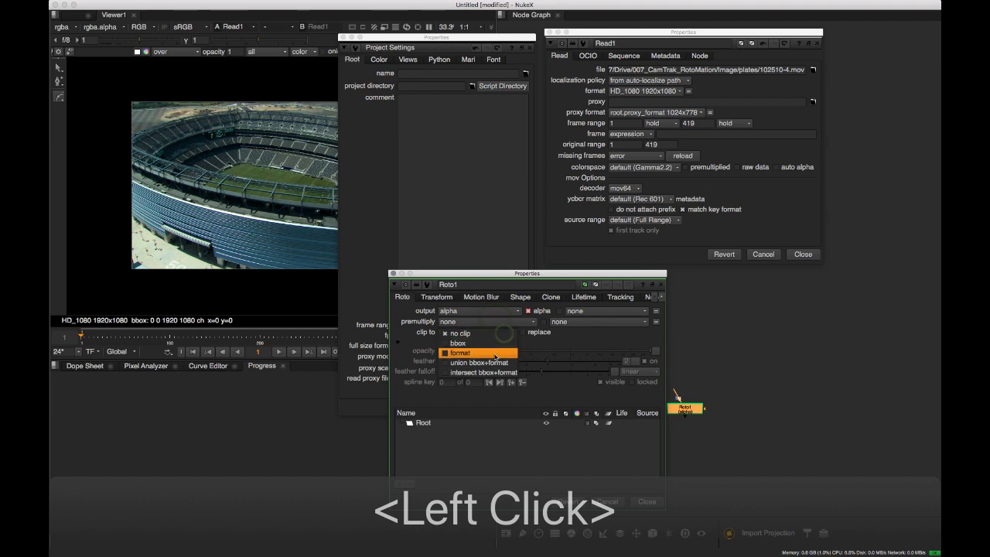
click(493, 353)
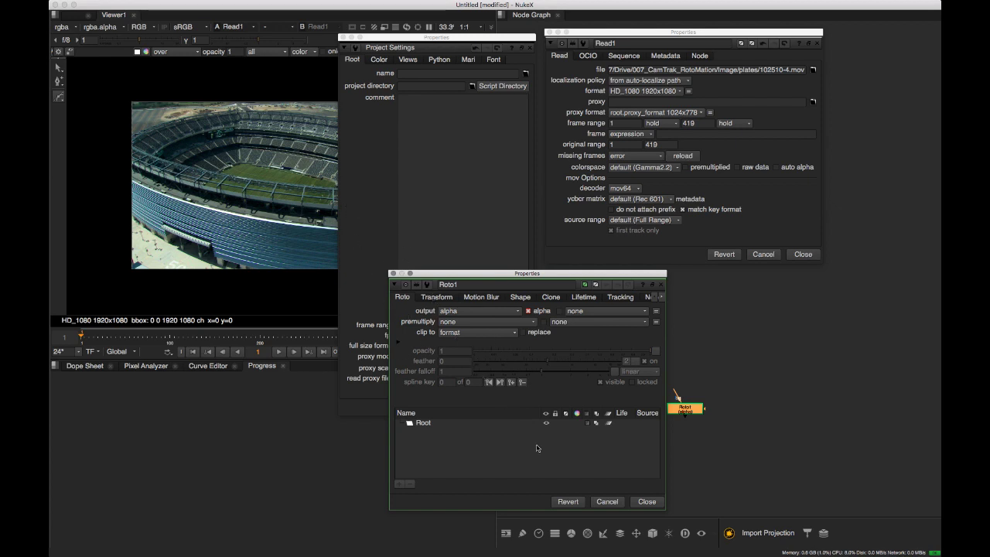
Close the Roto node's properties and delete the node
click(648, 502)
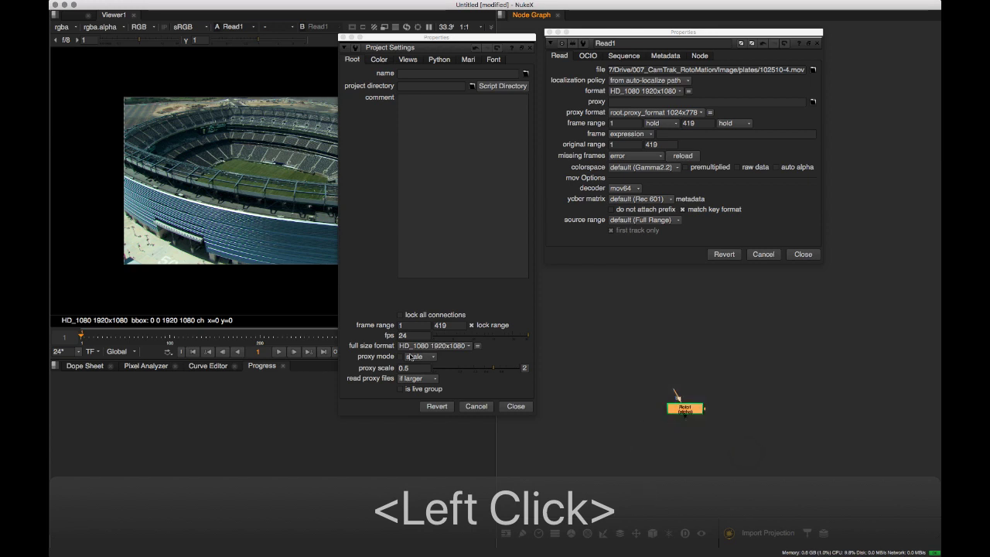
key(Delete)
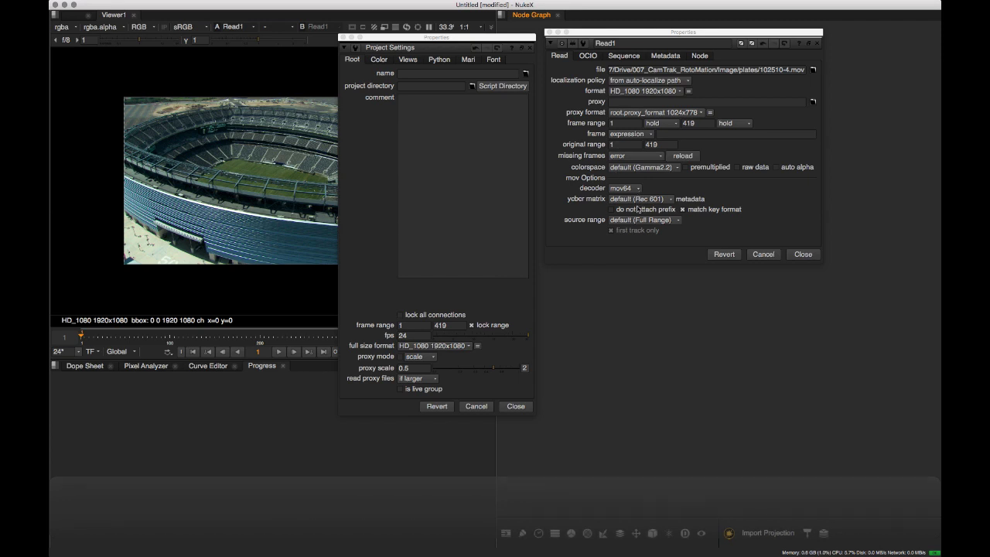
Examine the metadata of the Read node's clip, including its frame rate and dimensions
click(588, 250)
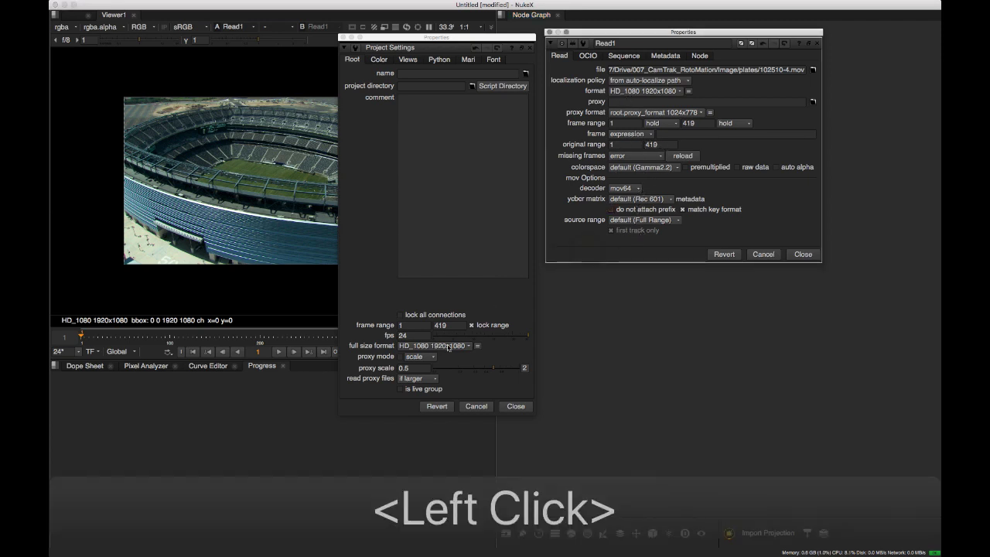
click(631, 254)
click(674, 59)
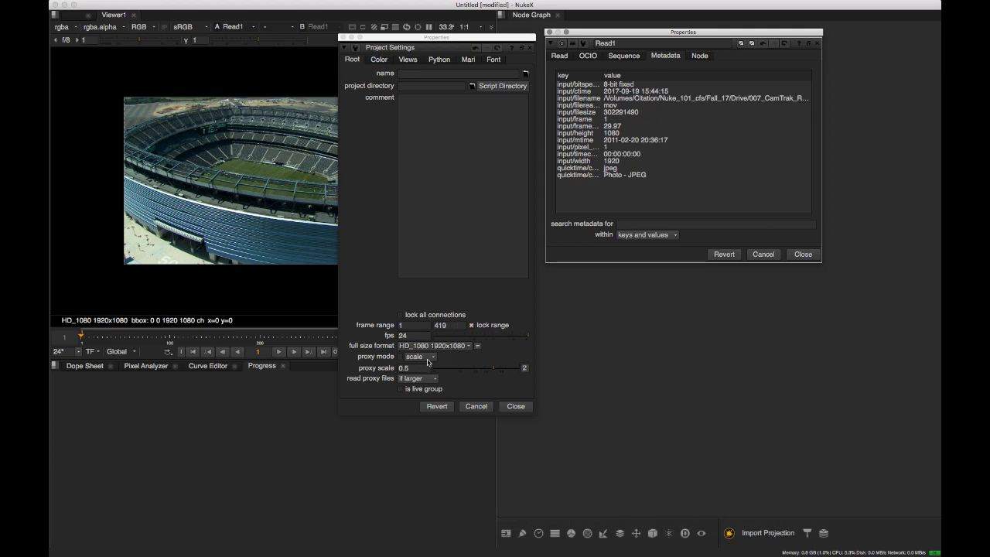
Set the project frame rate to 29.97 fps, and close the Project Settings and Read1 properties
double_click(403, 335)
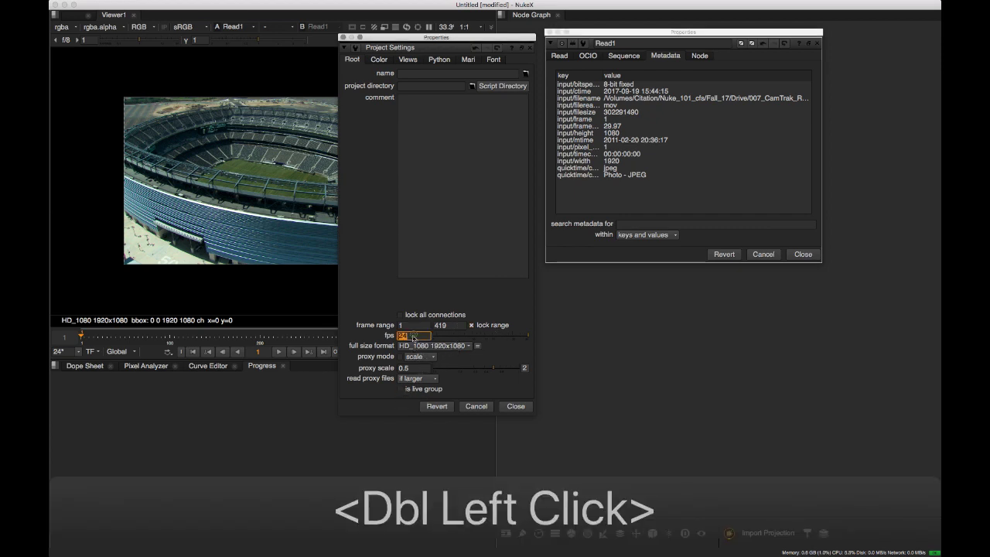
text(29)
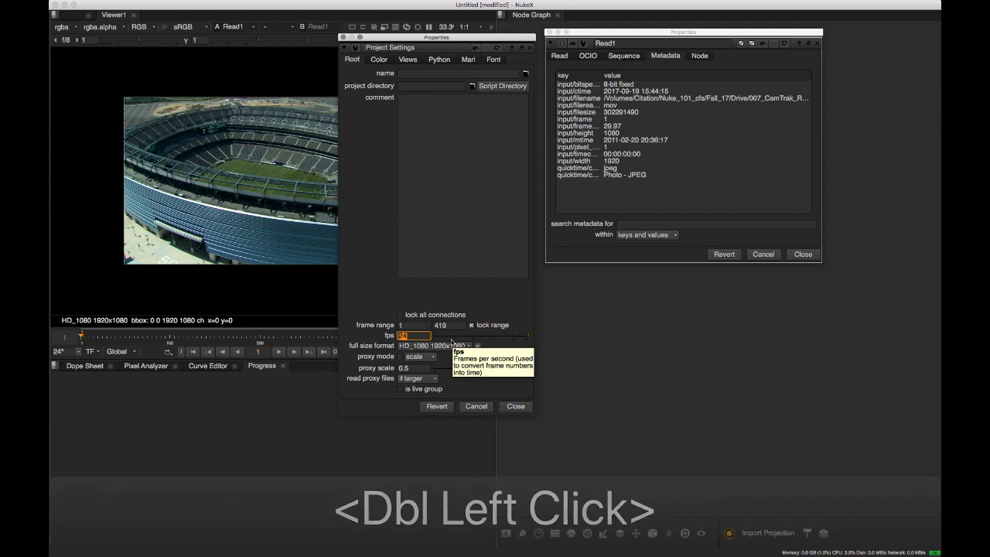
text(29.97)
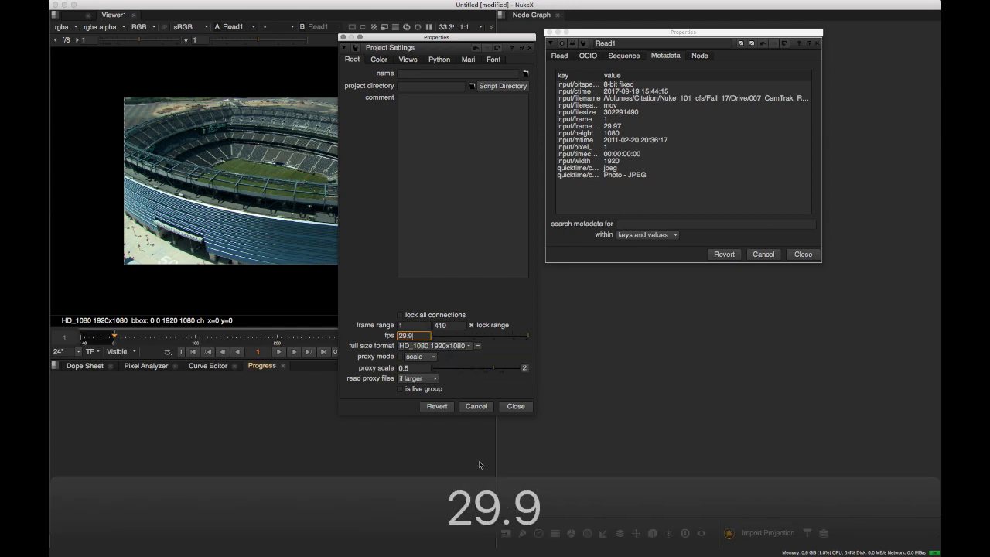
click(498, 358)
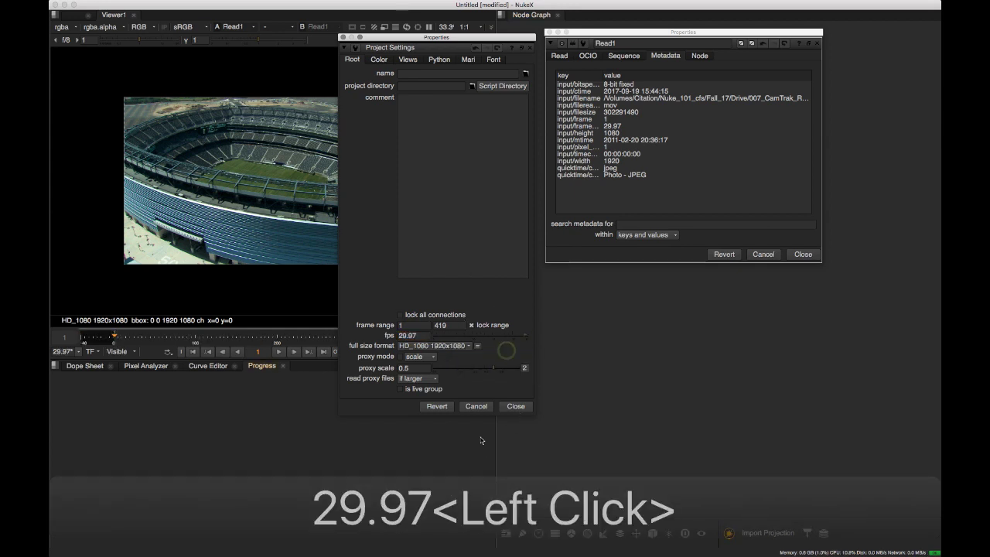
click(515, 406)
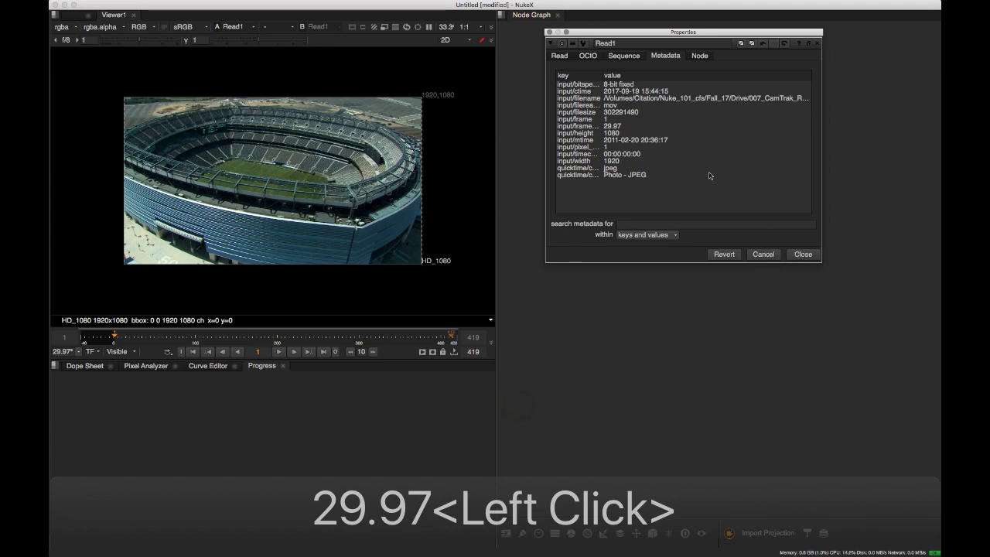
click(802, 254)
double_click(782, 295)
Inspect the stadium footage at pixel level in the viewer, checking the seating areas for interlacing artifacts
click(359, 157)
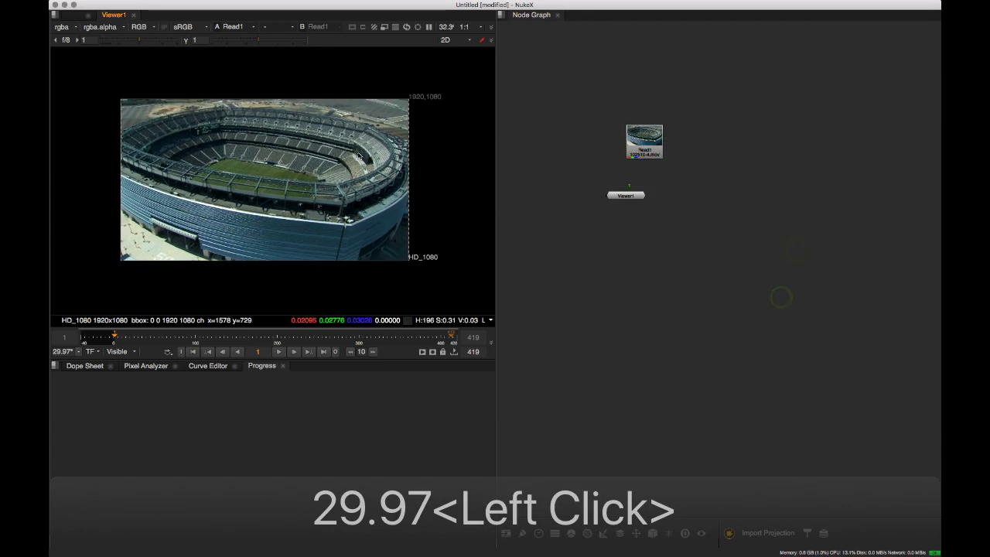
scroll(360, 157, up, 15)
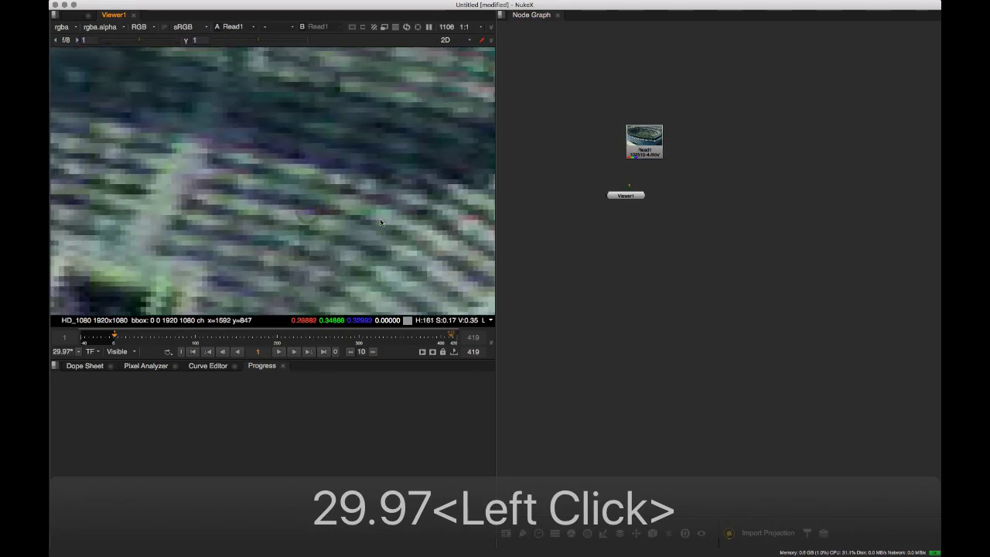
scroll(380, 223, down, 6)
scroll(335, 146, up, 8)
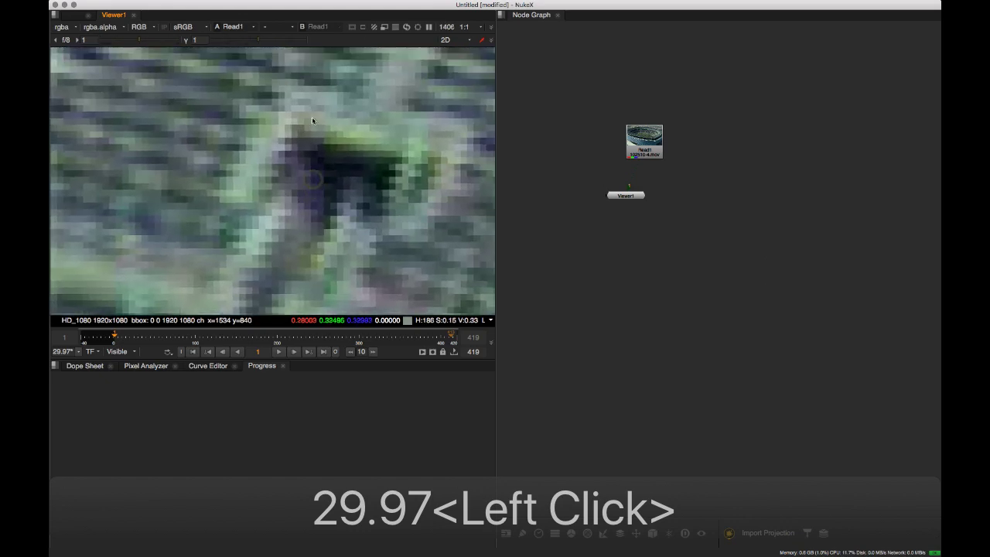
scroll(312, 121, down, 8)
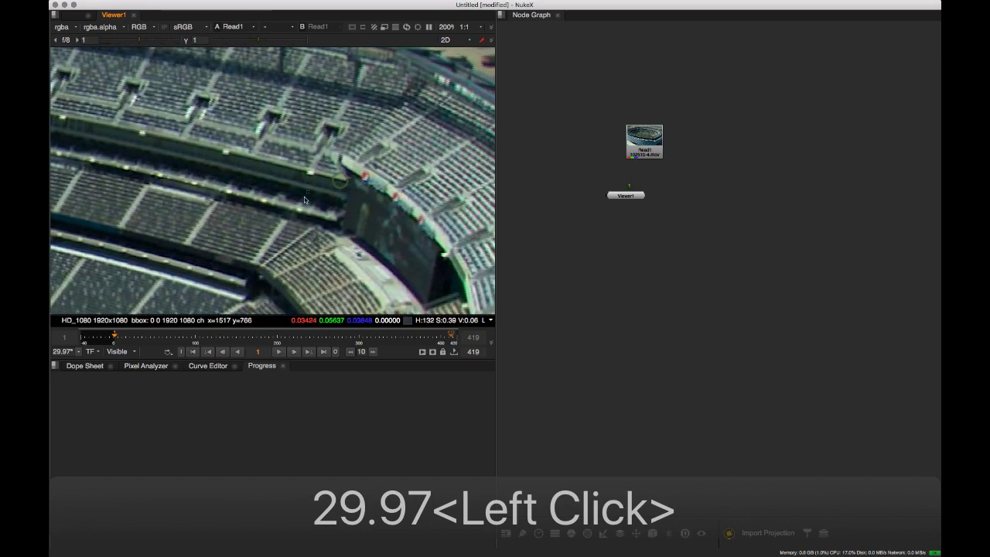
scroll(304, 200, down, 5)
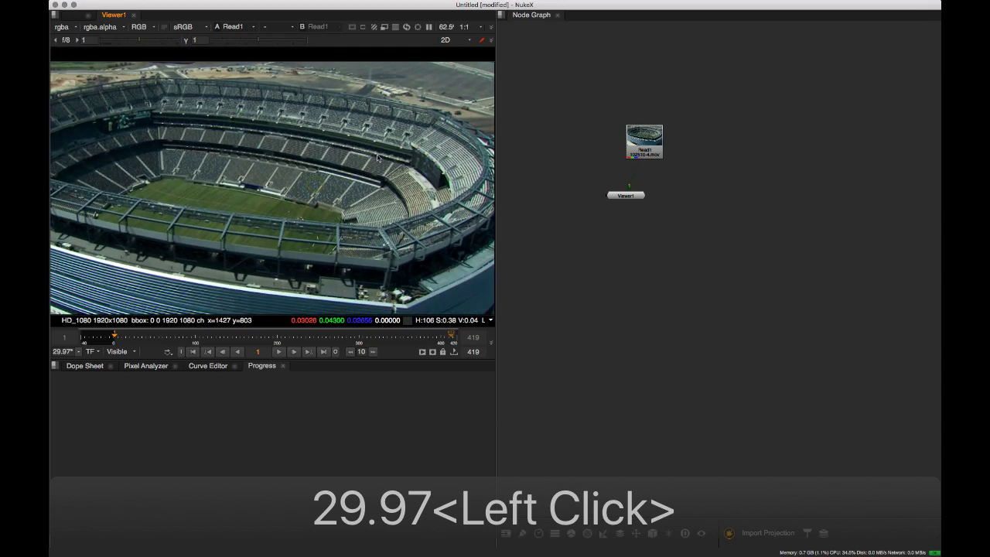
scroll(378, 157, down, 2)
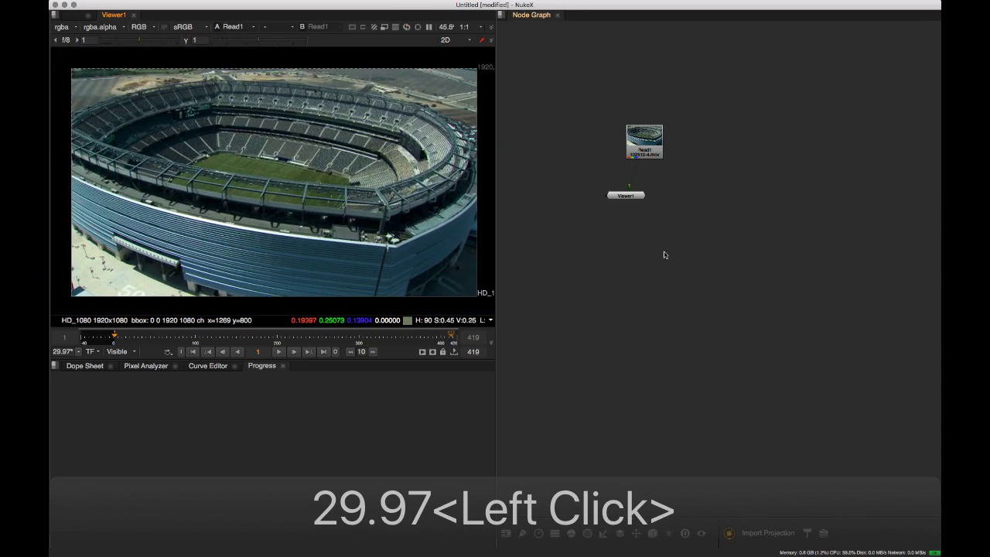
Move the Viewer1 node further below the Read1 node, and select Read1
double_click(665, 254)
drag(636, 197, 620, 216)
drag(652, 135, 651, 136)
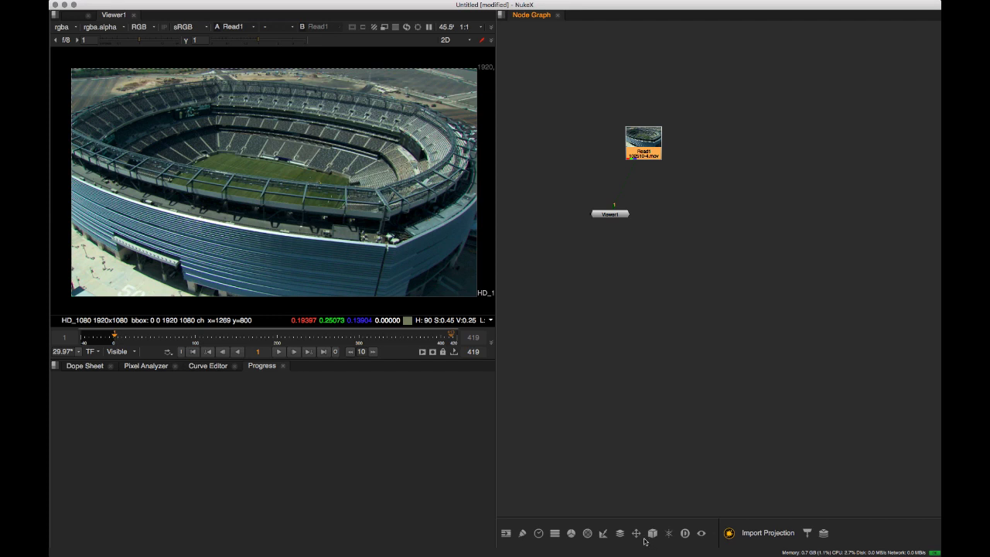
Update the list of all plugins so every available node can be accessed
click(718, 535)
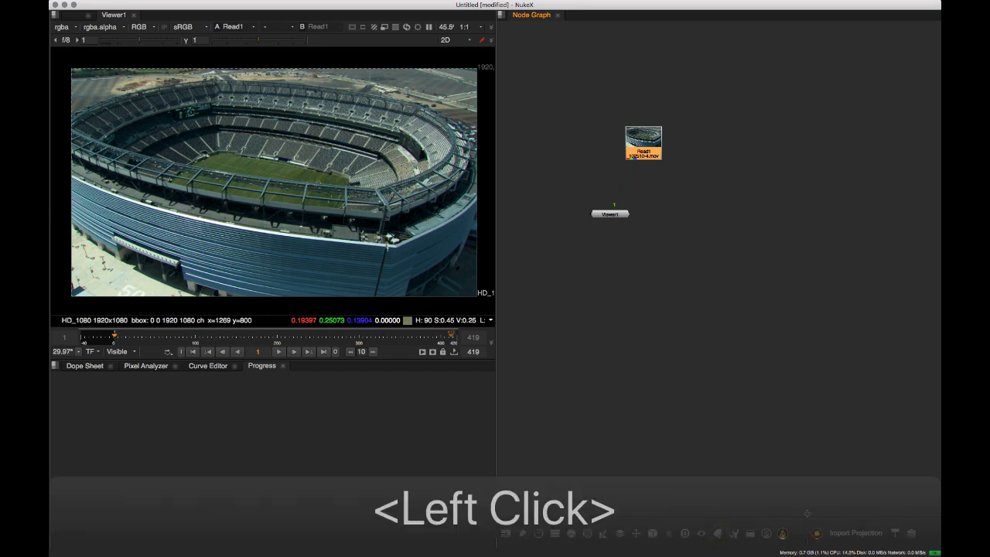
click(831, 534)
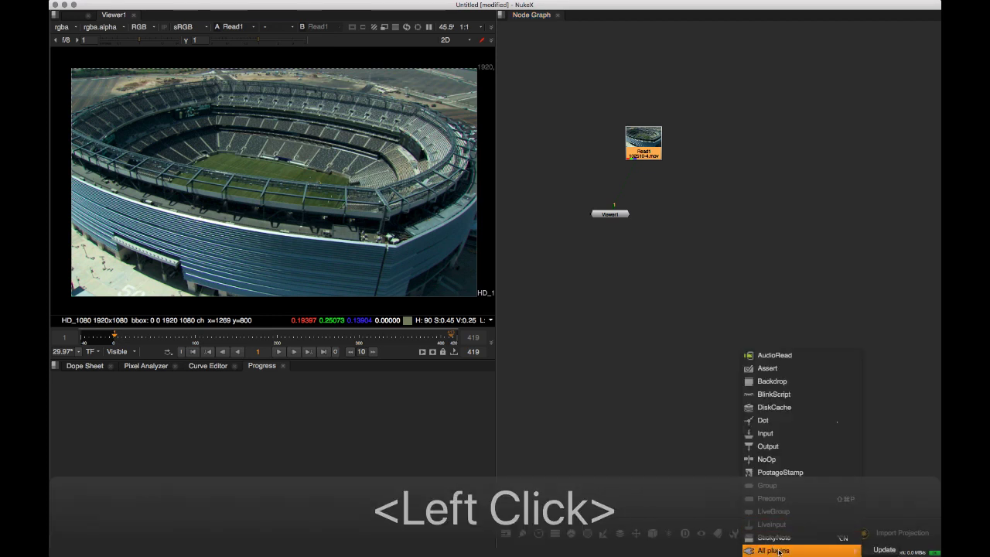
click(877, 550)
Browse the alphabetical list of all plugins, add a DepthGenerator node to Read1, and close its properties
click(750, 534)
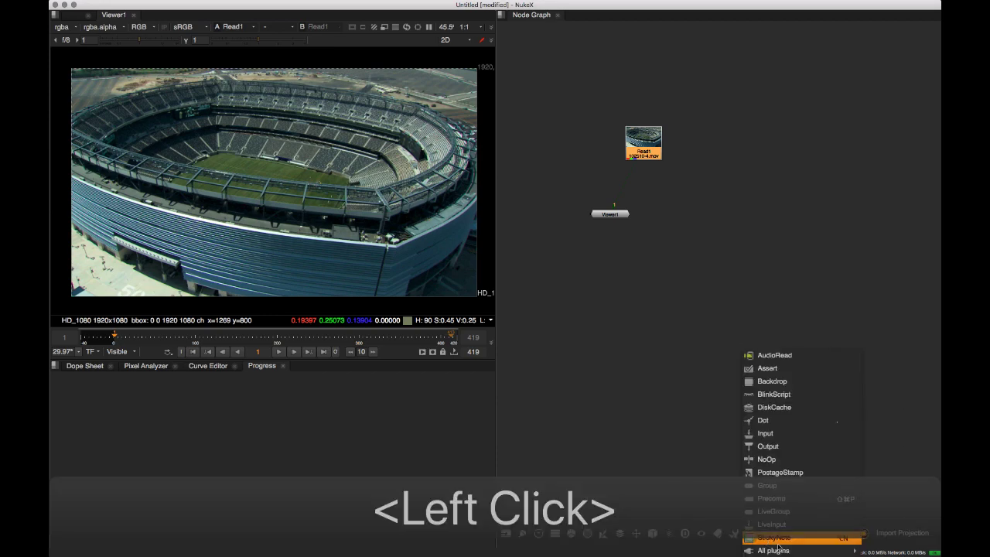
mouse_move(778, 550)
mouse_move(876, 542)
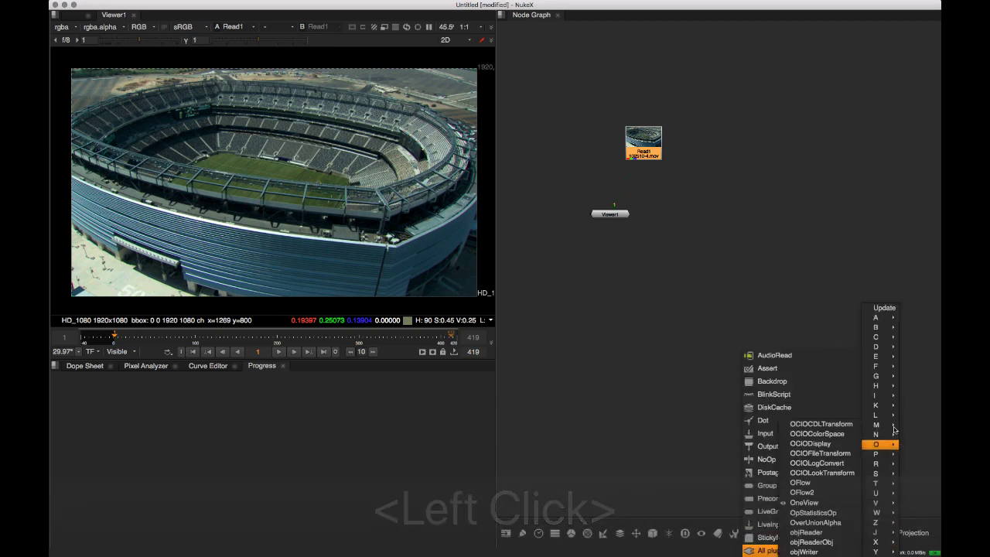
mouse_move(889, 347)
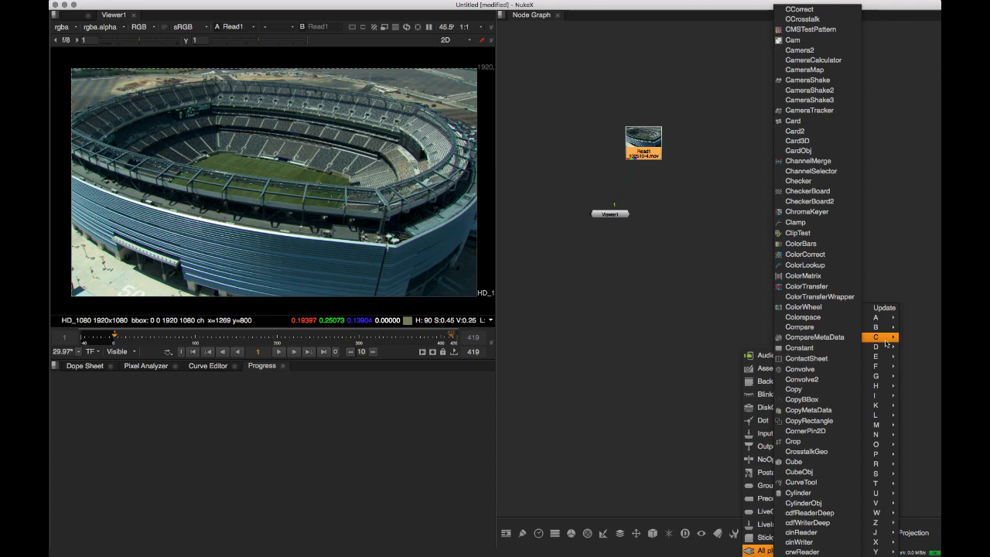
mouse_move(888, 397)
key(Down)
key(Down)
key(Down)
key(Down)
key(Down)
key(Down)
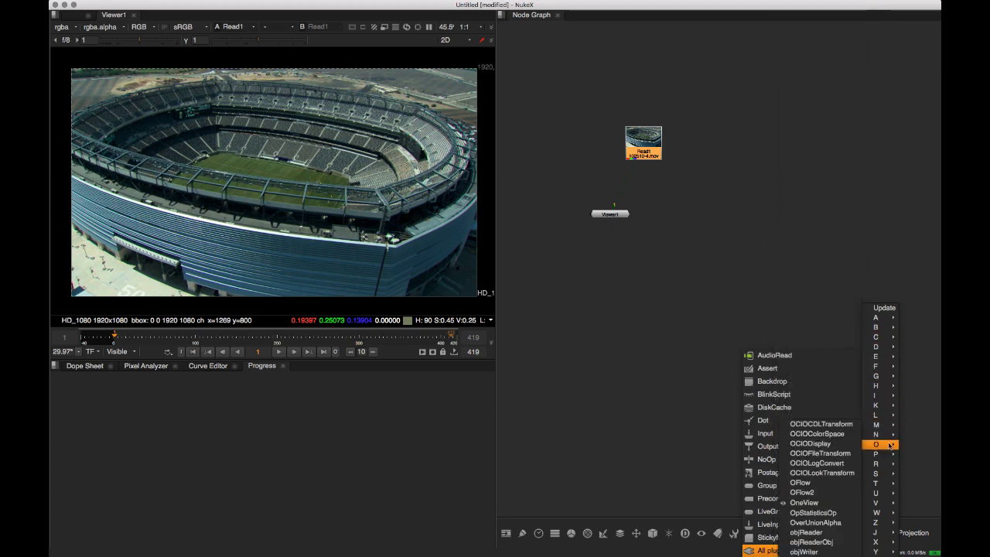
key(Up)
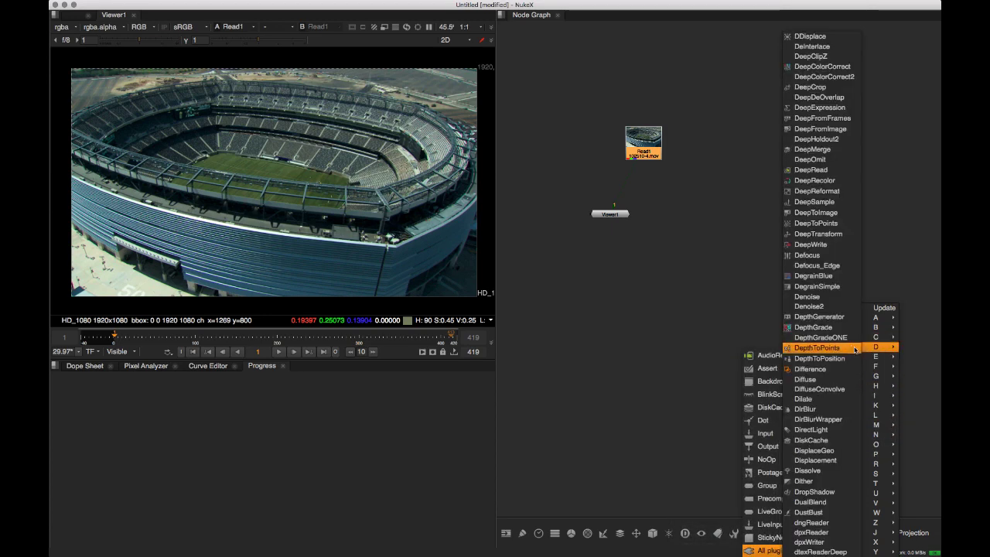
click(819, 316)
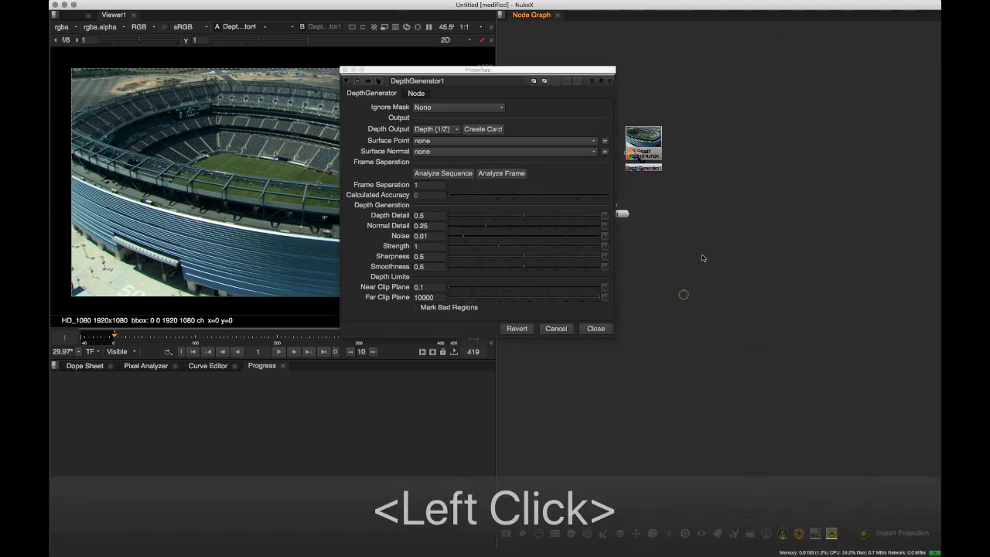
double_click(600, 329)
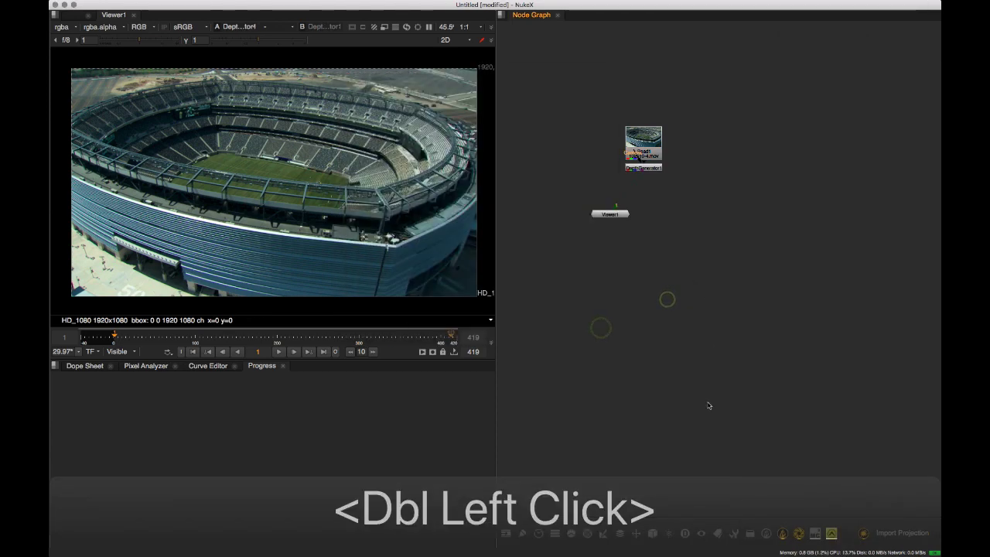
Search the available nodes for "dein" and add a DeInterlace node in the empty area of the node graph
key(Tab)
text(de)
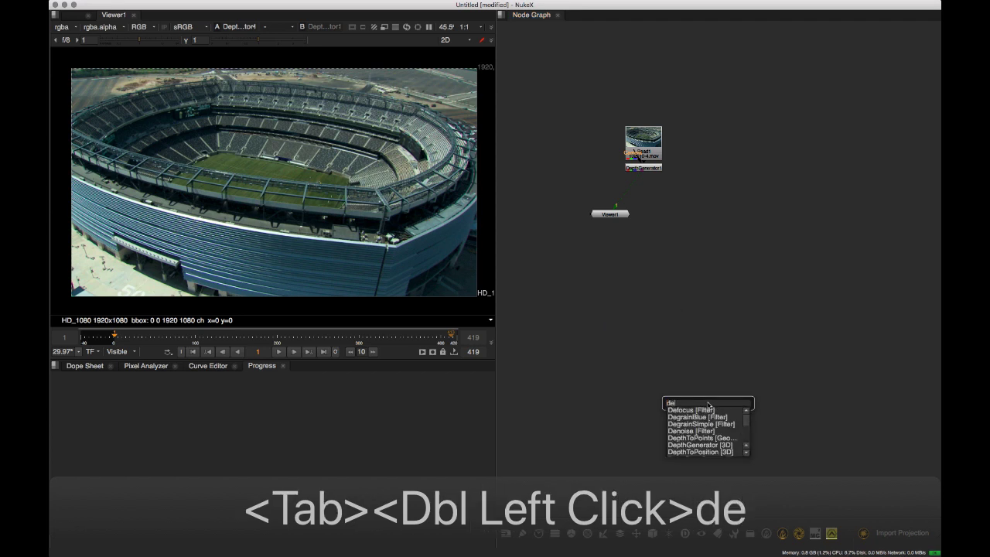
text(om)
key(BackSpace)
key(BackSpace)
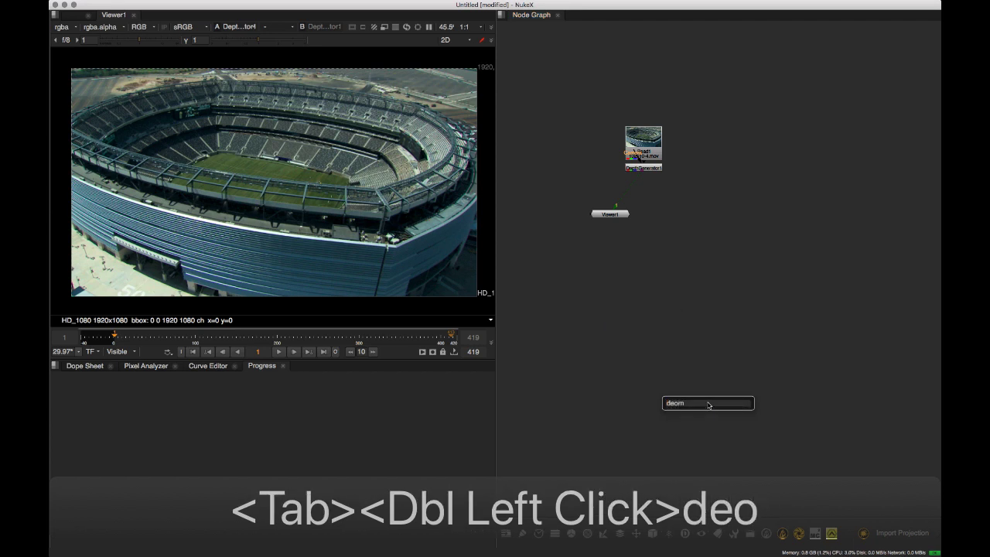
text(in)
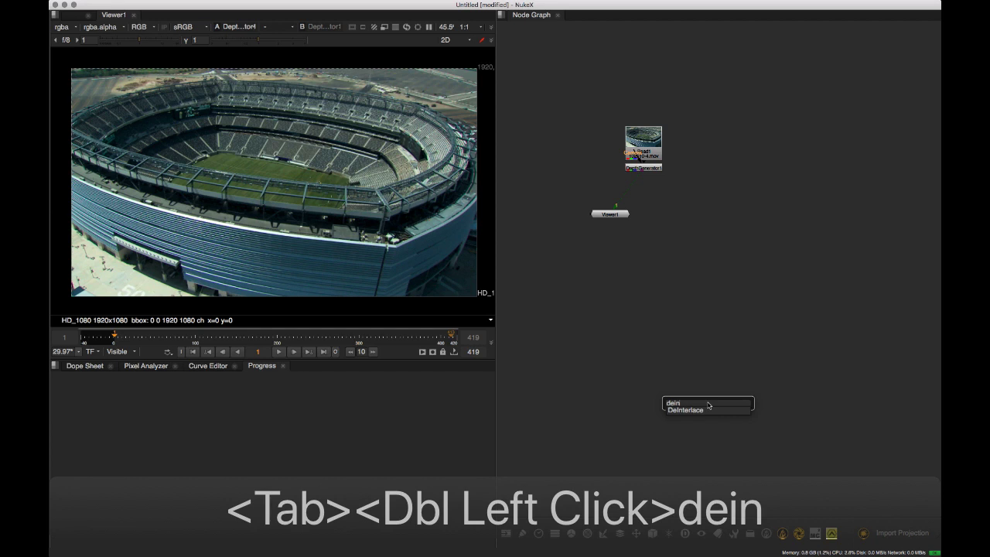
key(Down)
key(Return)
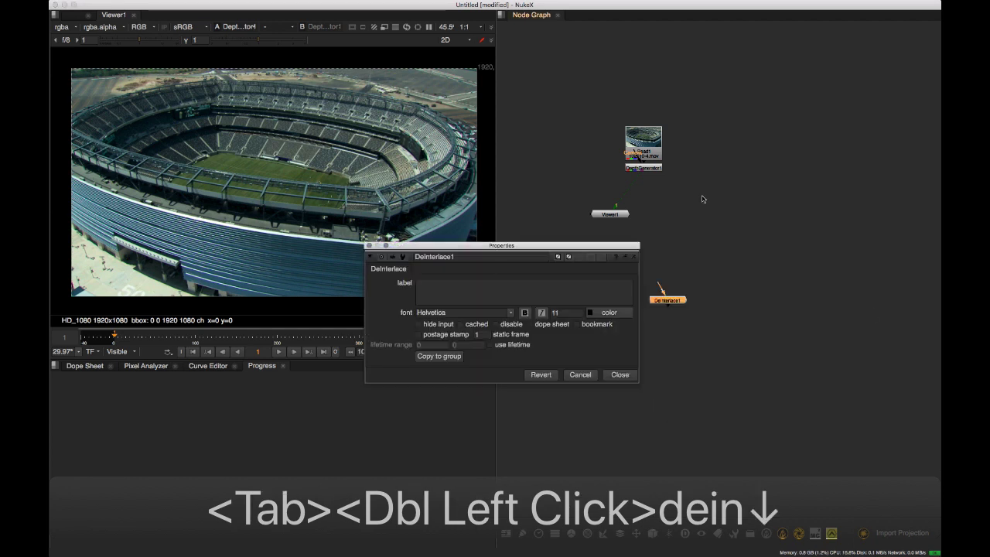
Delete the DepthGenerator node and insert the DeInterlace node between Read1 and the Viewer
click(651, 168)
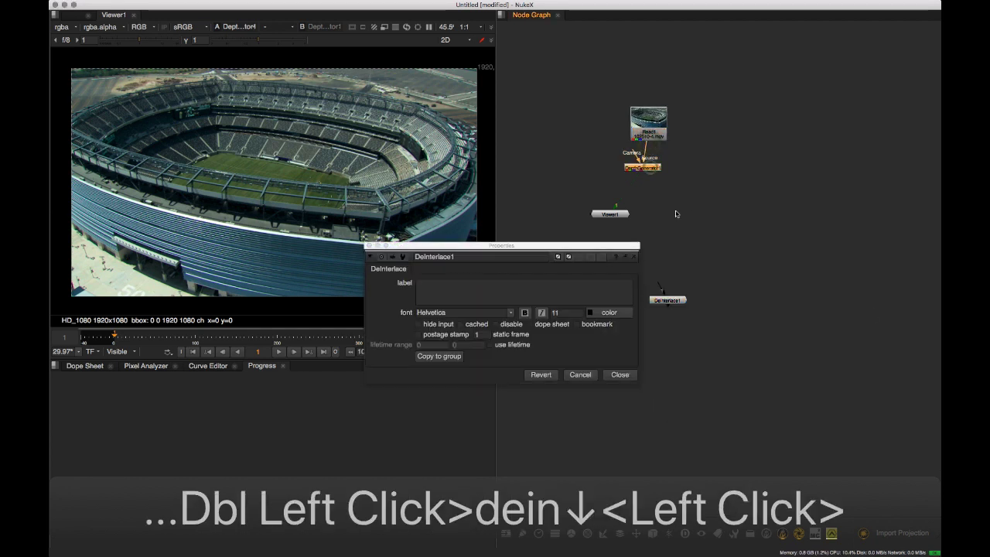
key(Delete)
drag(675, 300, 652, 165)
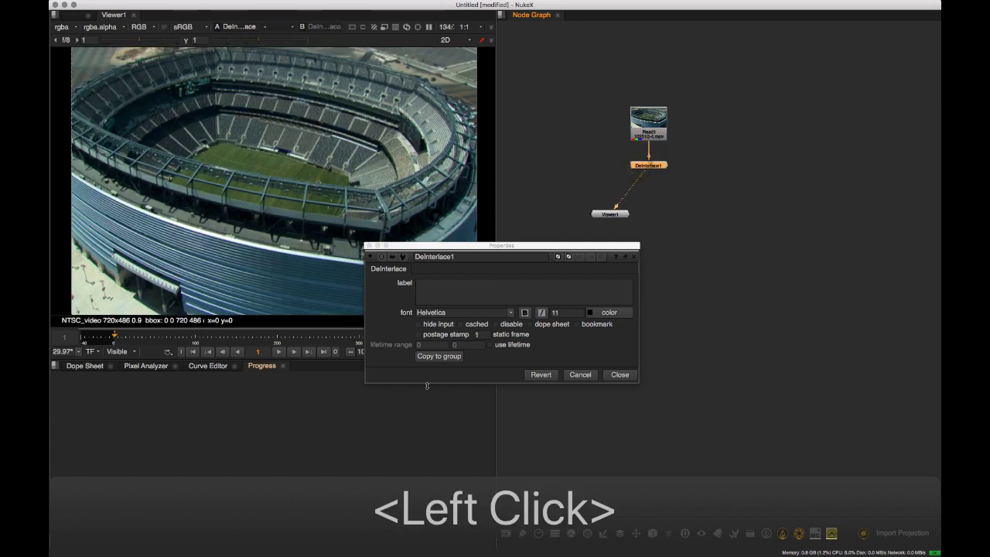
Copy the DeInterlace node to a group, and extract the original node from the pipe, placing it well aside
click(439, 357)
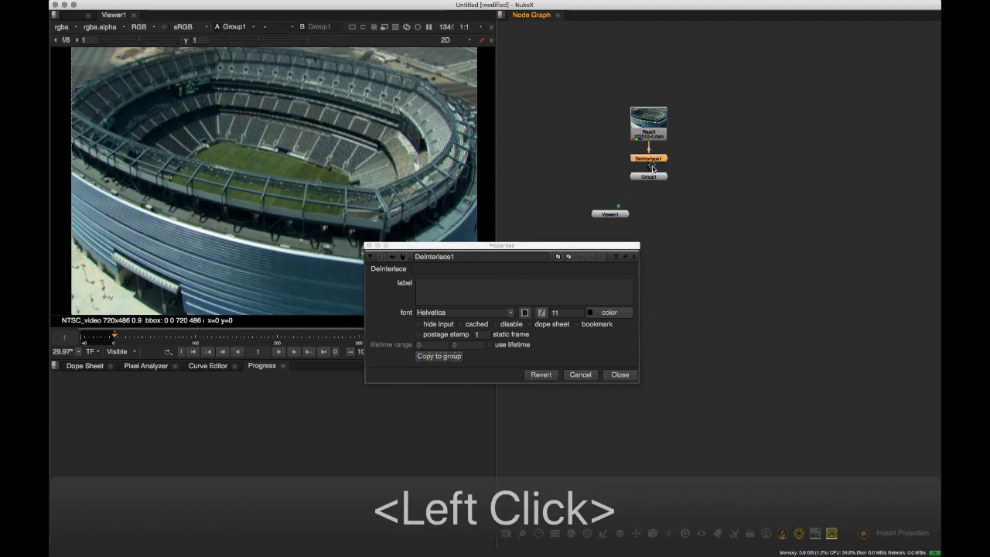
key(super+shift+x)
click(689, 157)
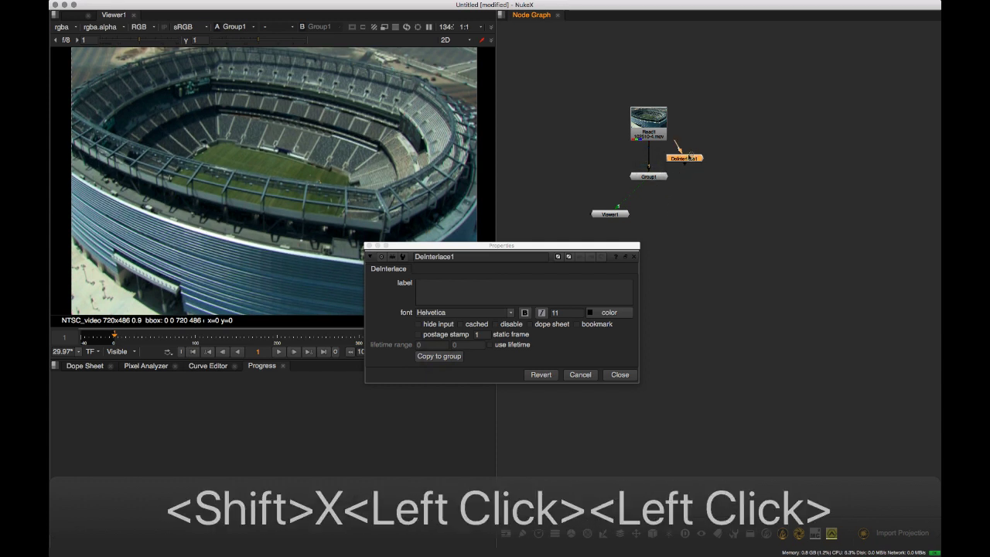
drag(690, 157, 520, 156)
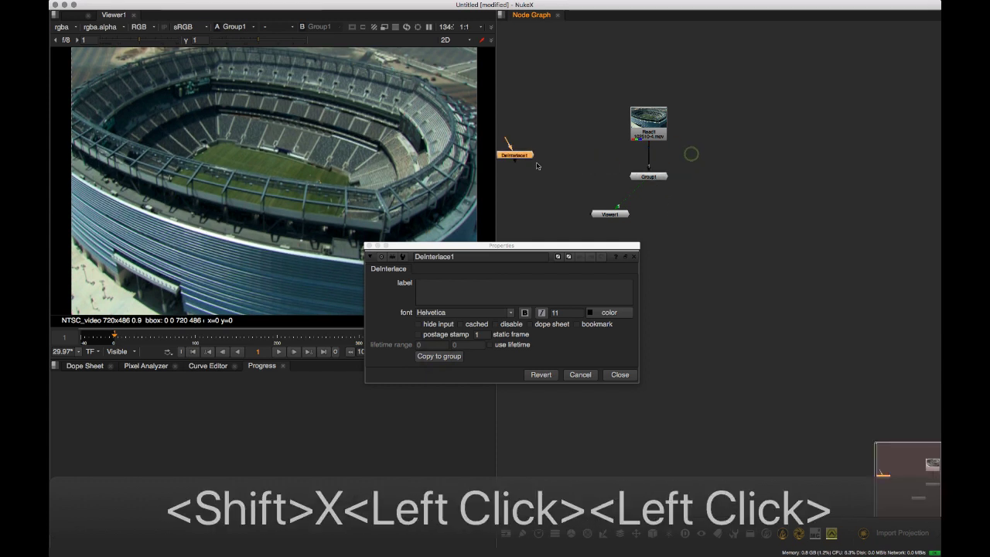
Open the Group1 node's internal node graph and move both properties windows clear of it
double_click(648, 177)
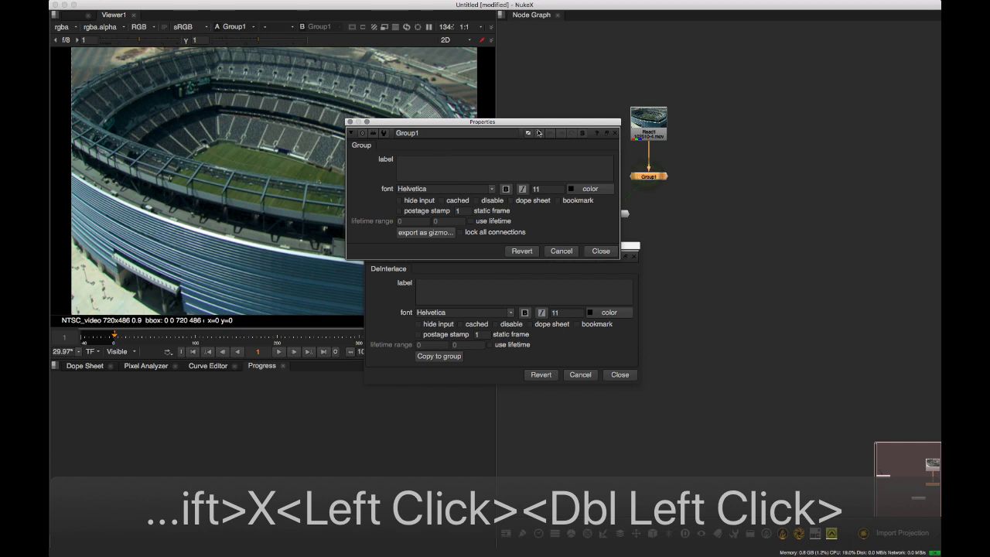
click(539, 133)
drag(582, 124, 469, 105)
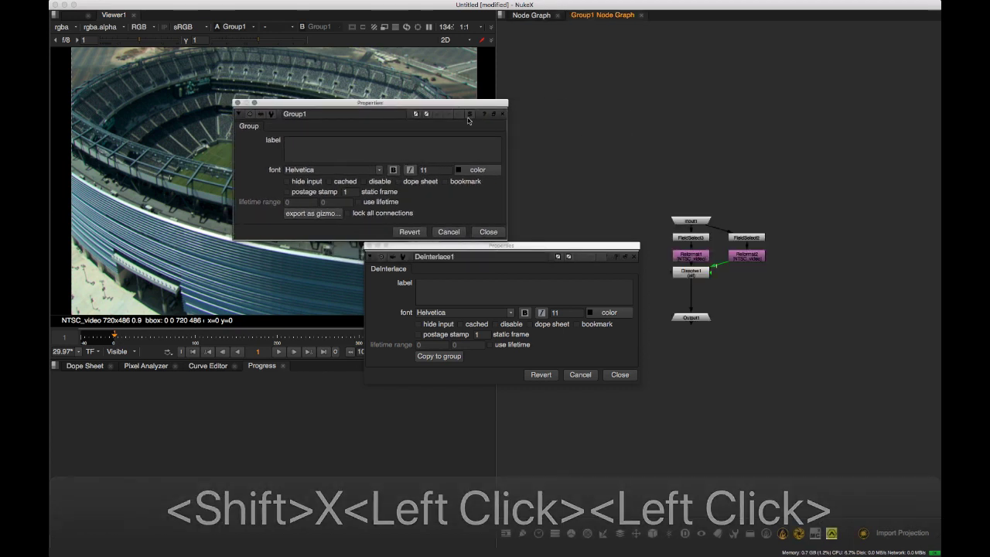
drag(497, 249, 377, 253)
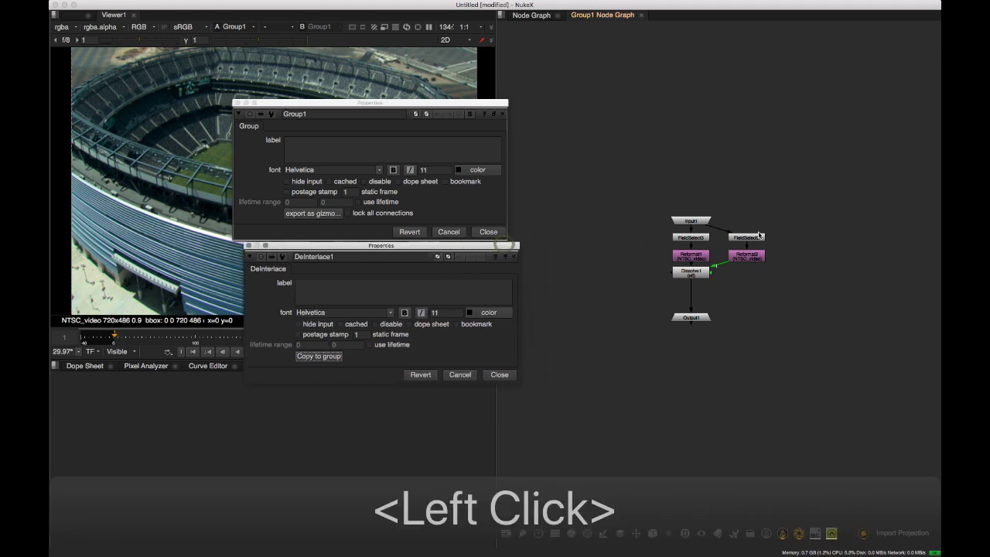
Move the Input1 node higher above the two FieldSelect nodes inside the group
scroll(723, 226, up, 5)
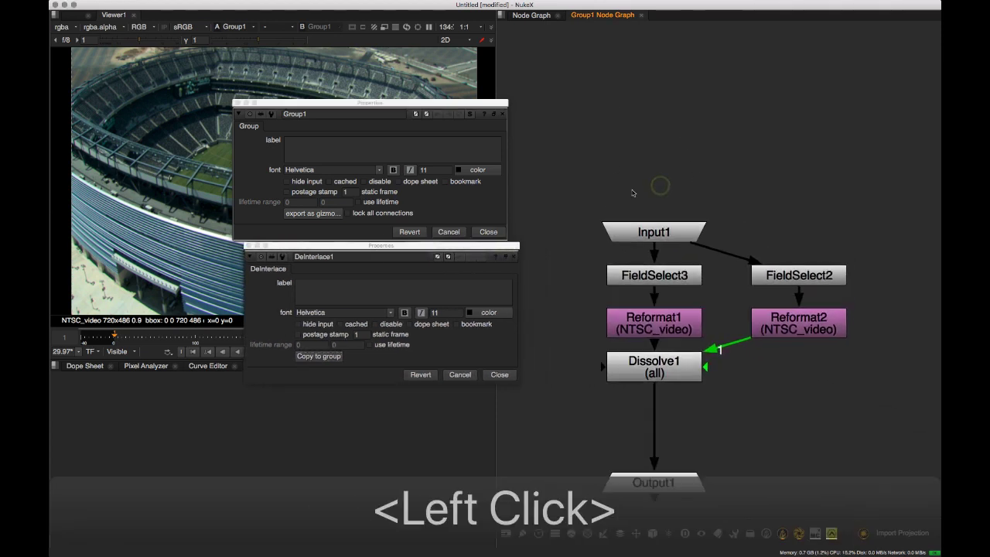
drag(663, 245, 661, 172)
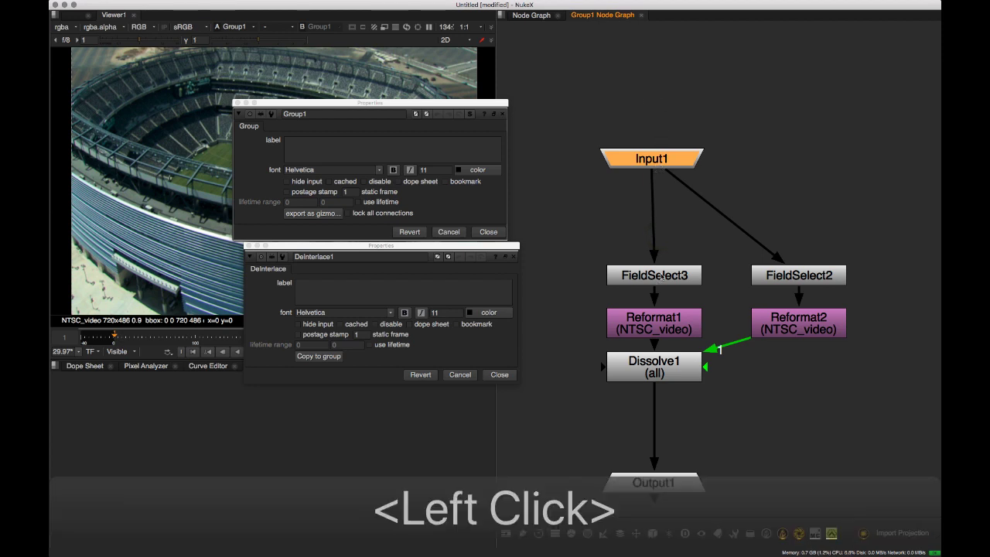
Move the FieldSelect3 and FieldSelect2 nodes up closer to Input1, and check which field FieldSelect3 uses
drag(659, 277, 662, 232)
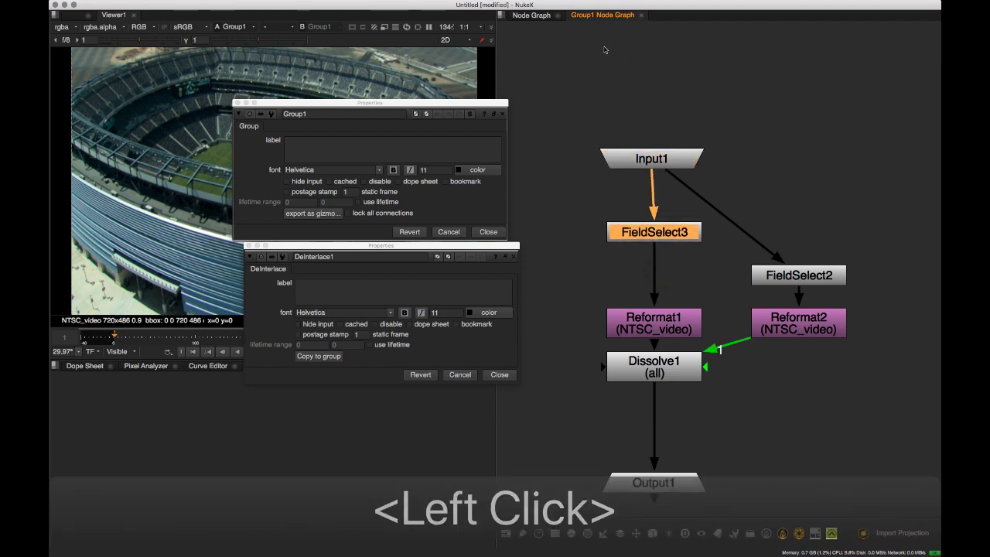
drag(797, 280, 797, 235)
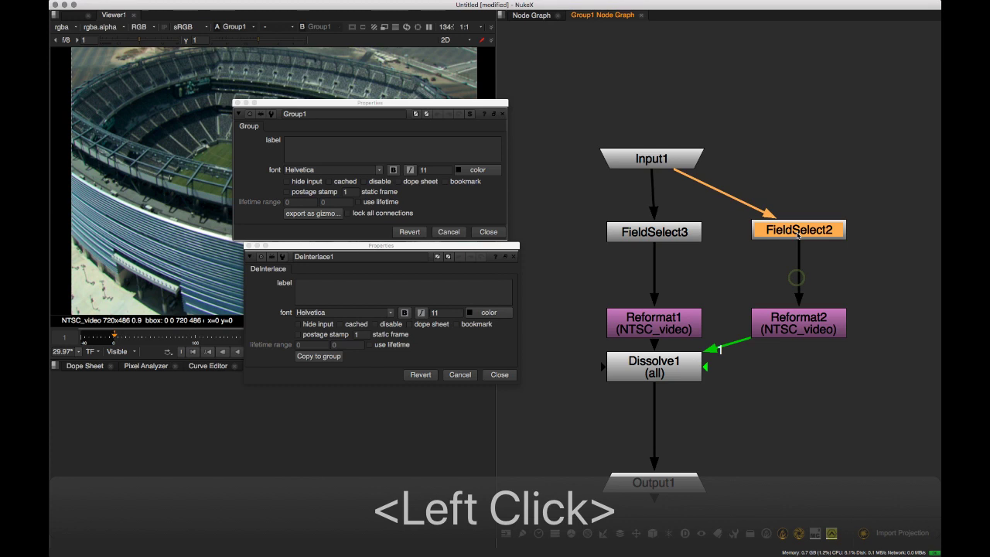
double_click(684, 233)
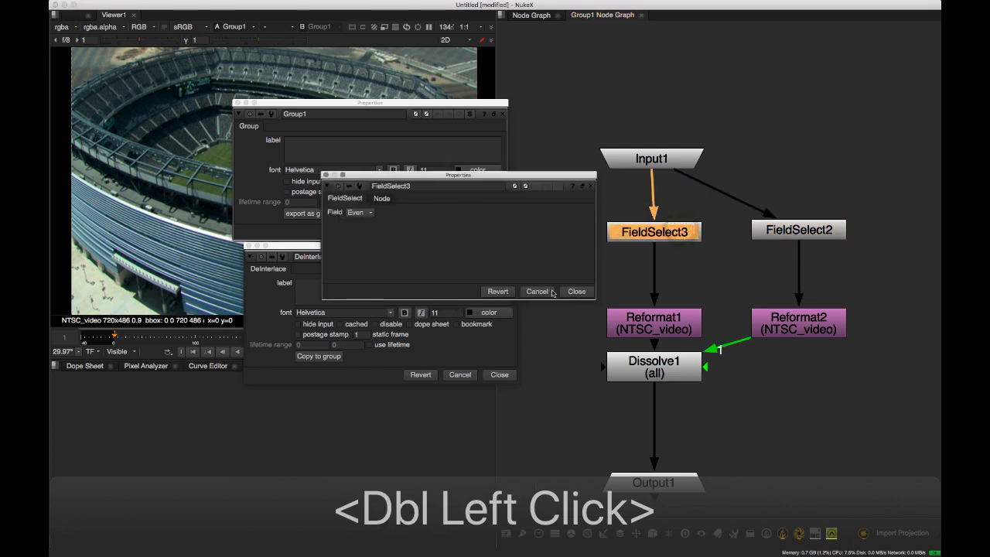
click(576, 291)
click(801, 230)
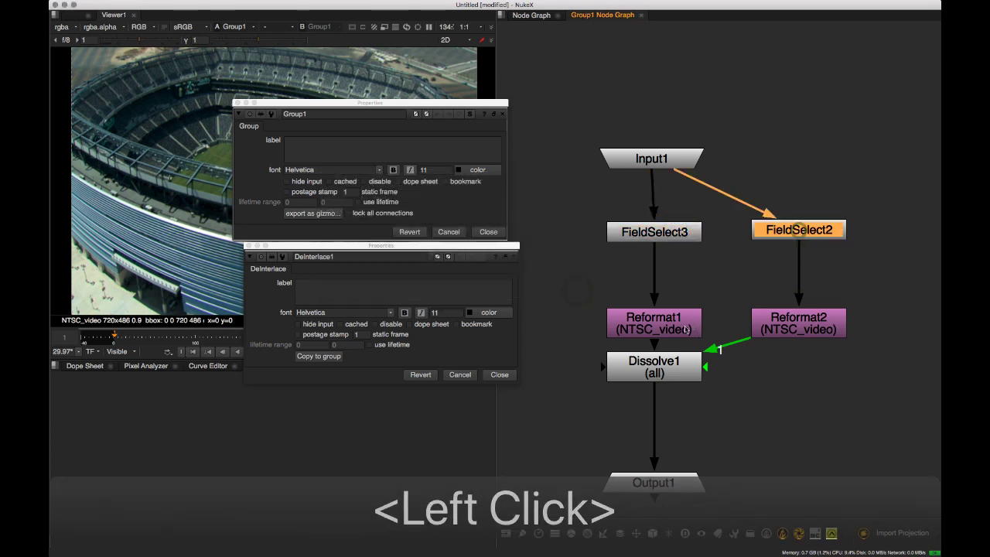
Move the Reformat1 and Reformat2 nodes up, leaving more room above Dissolve1
drag(685, 329, 685, 301)
click(805, 320)
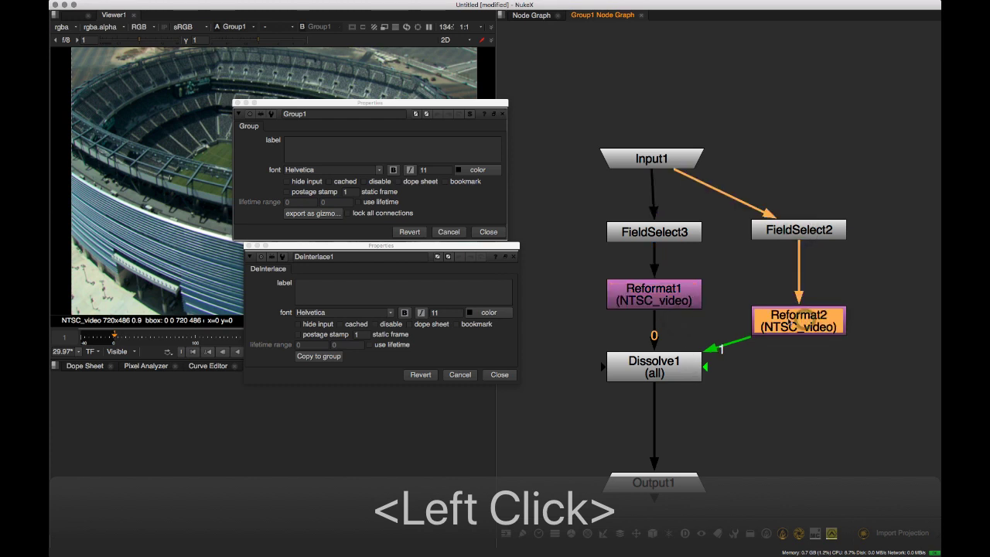
drag(789, 326, 792, 301)
Set Reformat1's output format to HD_1080 1920x1080
double_click(670, 295)
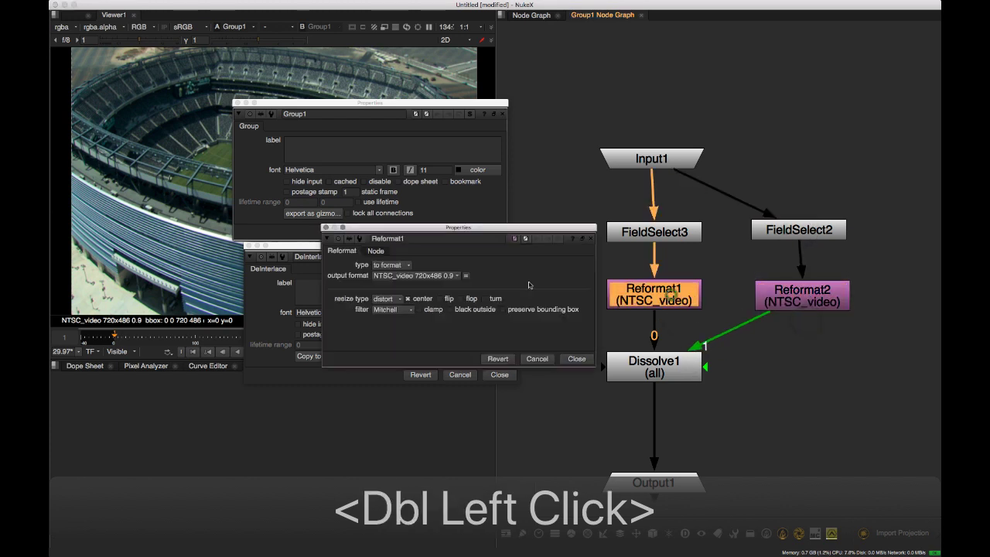
click(426, 276)
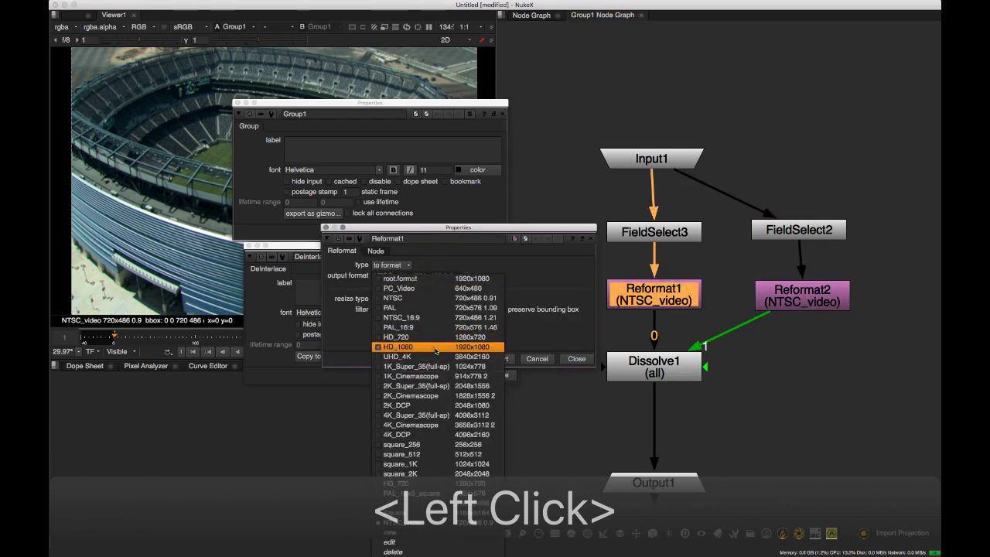
click(433, 349)
Set Reformat2's output format to HD_1080 1920x1080, and move the Group1 properties window down clear of the image
double_click(800, 292)
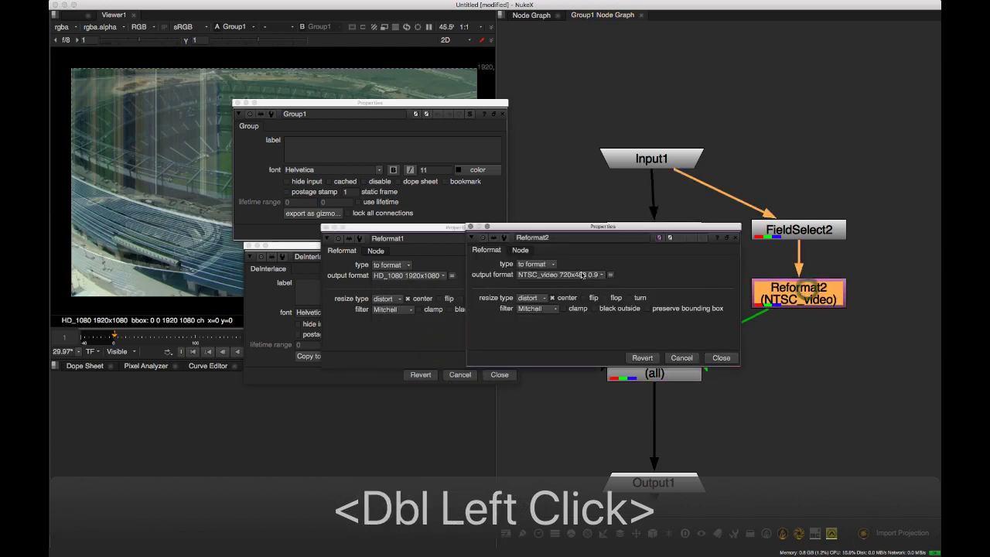
click(582, 274)
click(568, 142)
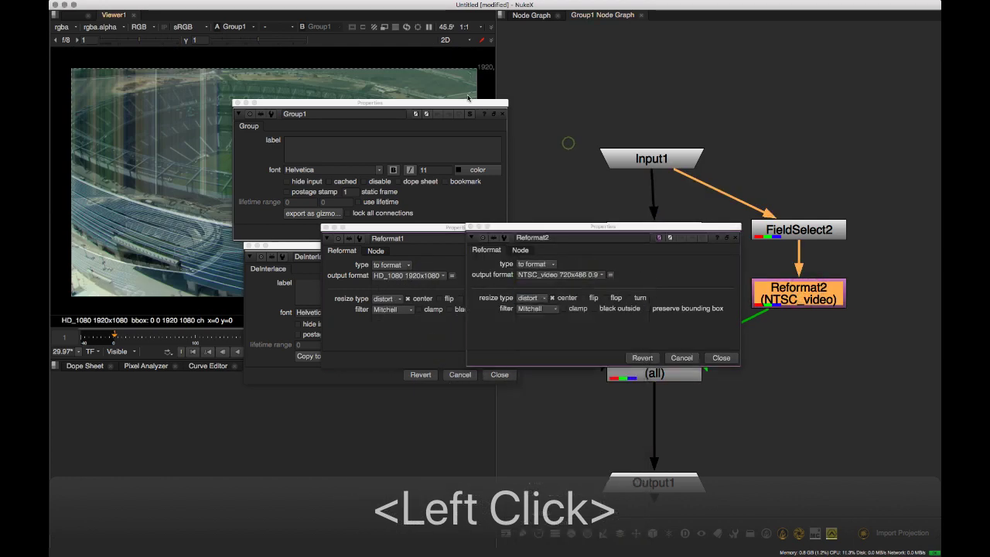
drag(468, 101, 315, 404)
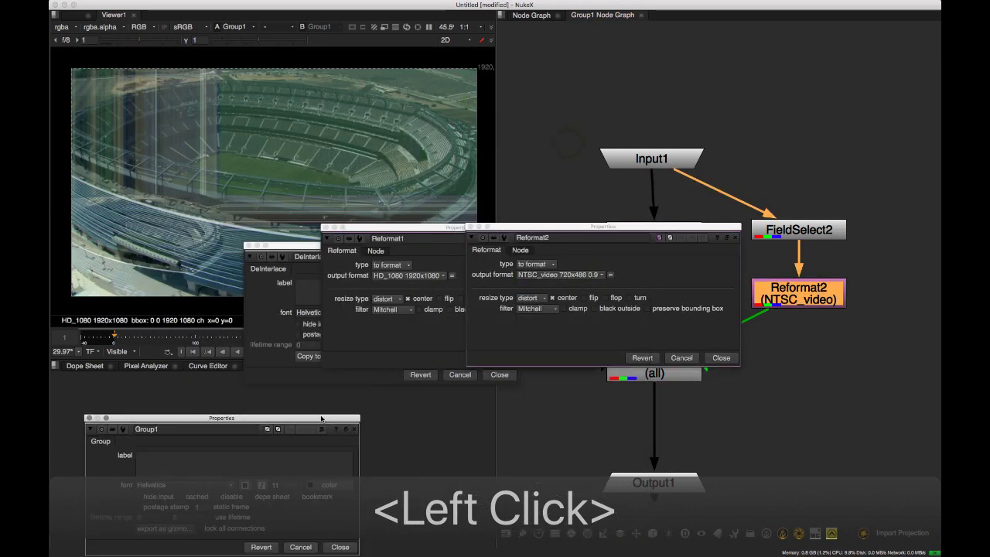
click(602, 276)
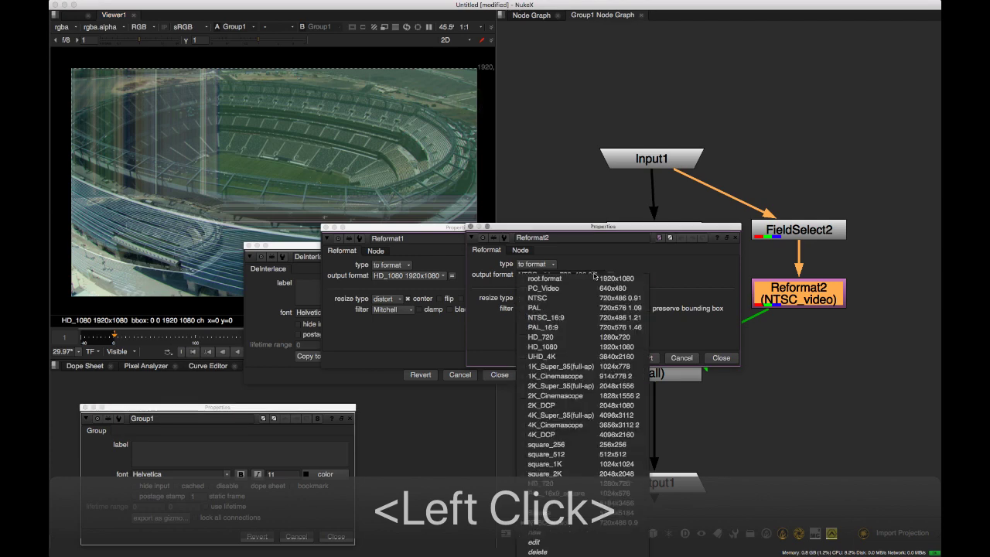
click(589, 348)
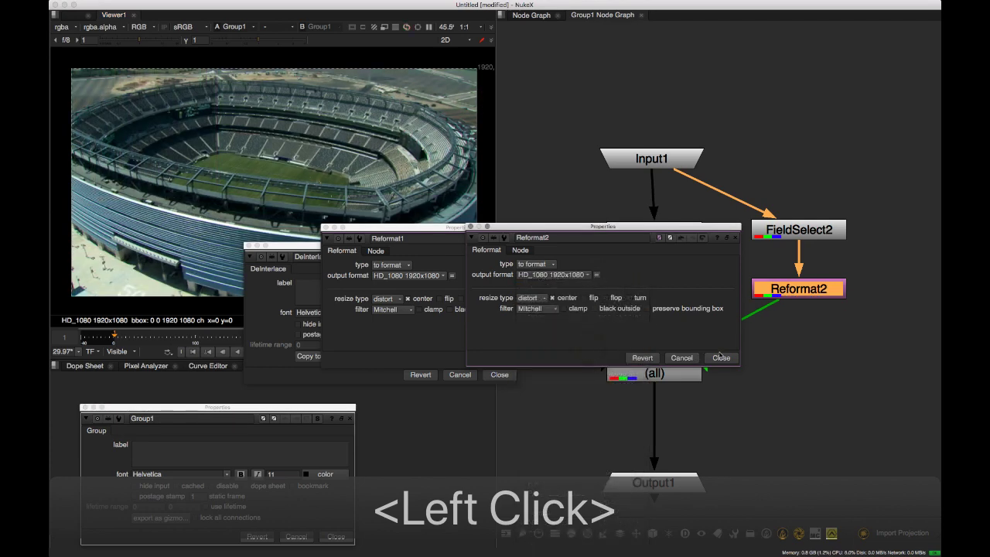
Close the properties windows of DeInterlace1, Reformat2 and Reformat1
click(500, 374)
click(729, 357)
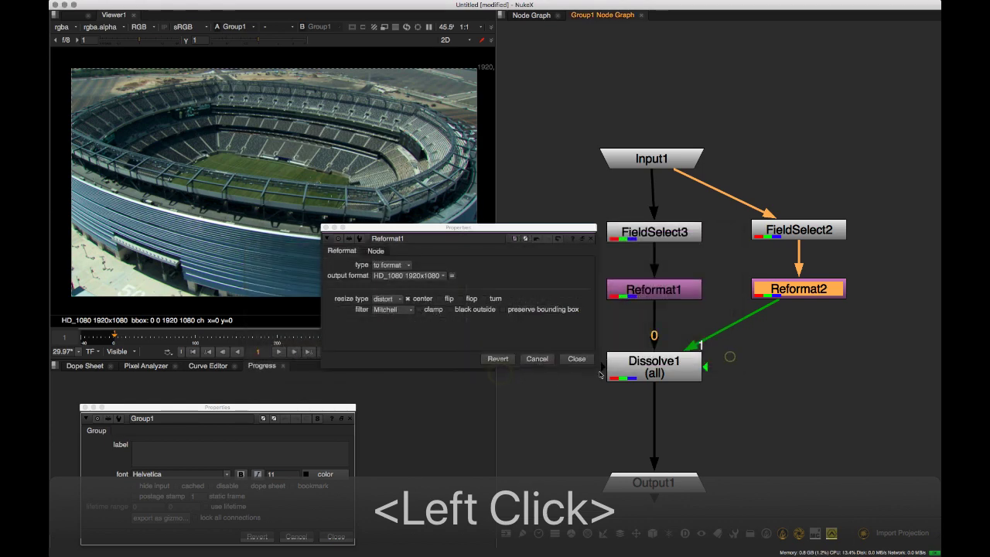
click(578, 359)
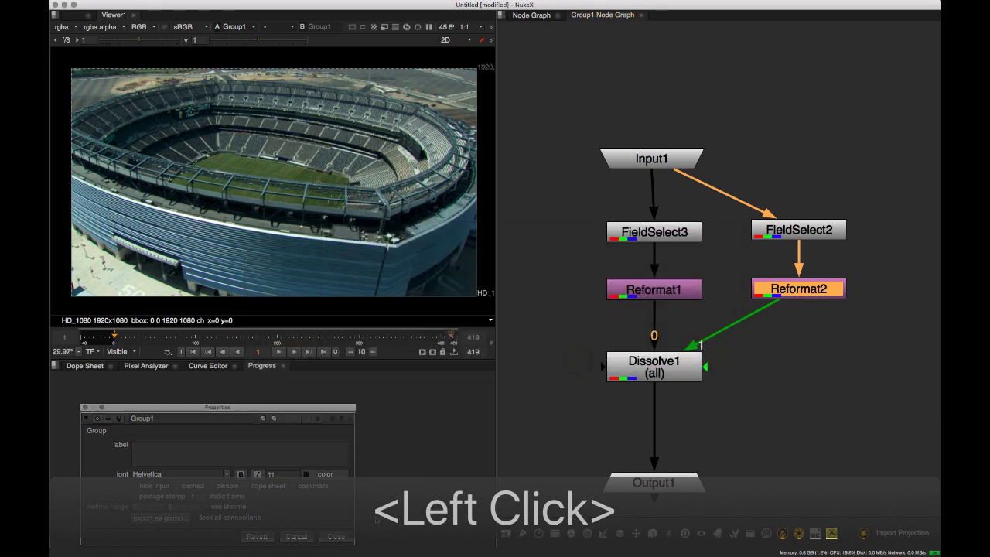
Place Dissolve1 midway between the two Reformat branches and check its properties
click(804, 364)
drag(668, 370, 725, 366)
double_click(725, 367)
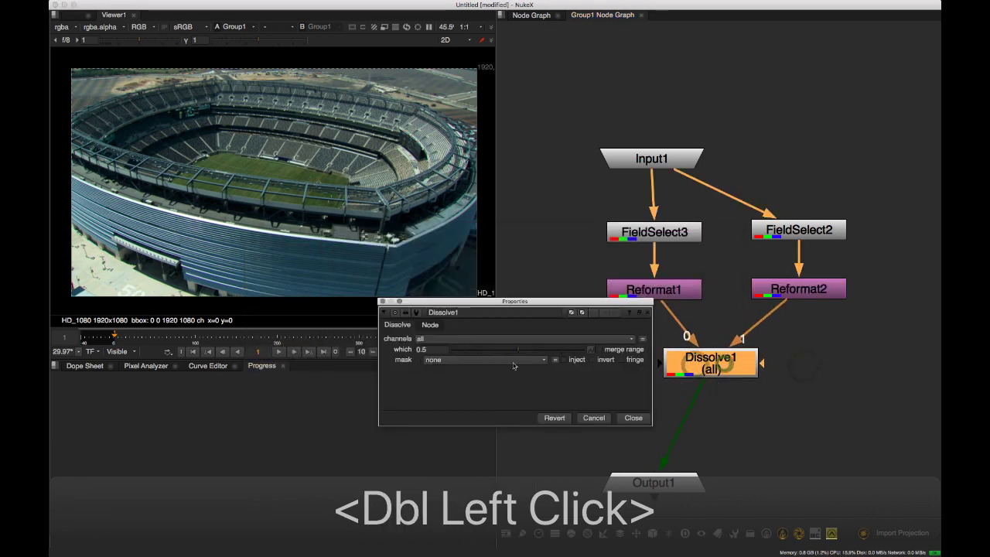
click(629, 419)
click(628, 419)
Align the Output1 node beneath Dissolve1 and place Input1 midway above the two FieldSelect nodes
middle_drag(575, 276, 550, 195)
drag(655, 403, 703, 365)
middle_drag(611, 343, 605, 403)
drag(633, 140, 705, 132)
click(637, 142)
middle_drag(630, 83, 615, 118)
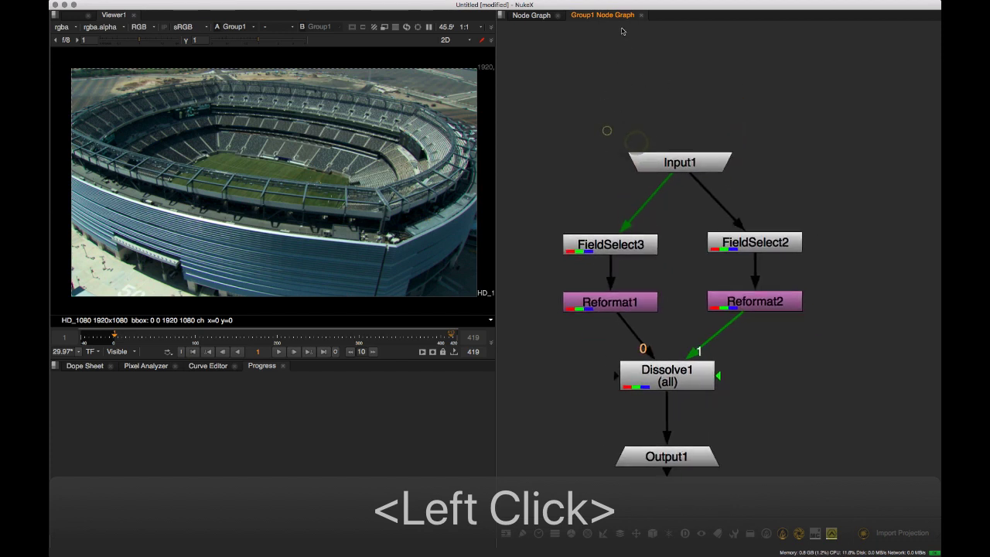
Close Group1's internal graph and label the Group1 node "Deinterlace" in the main node graph
click(642, 16)
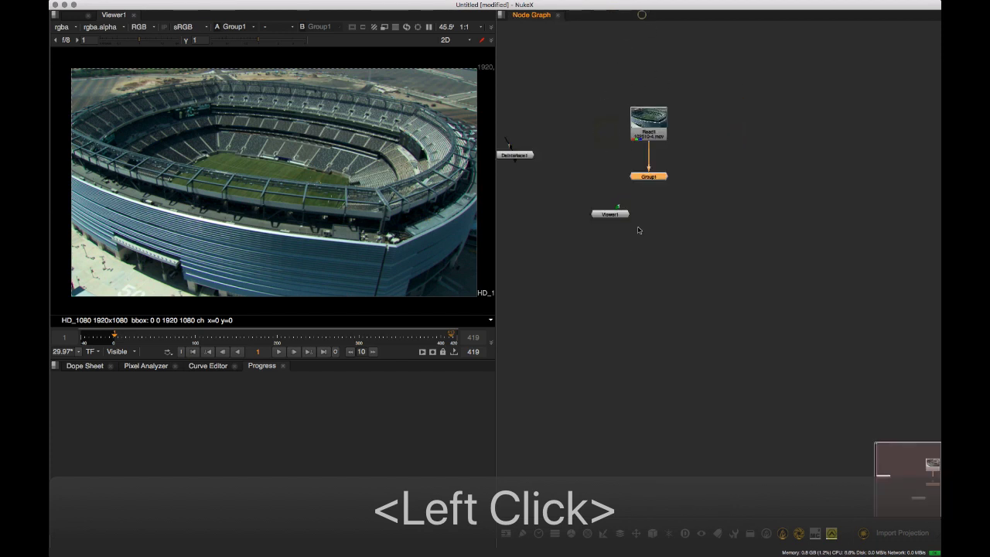
scroll(656, 170, up, 3)
double_click(654, 183)
click(230, 449)
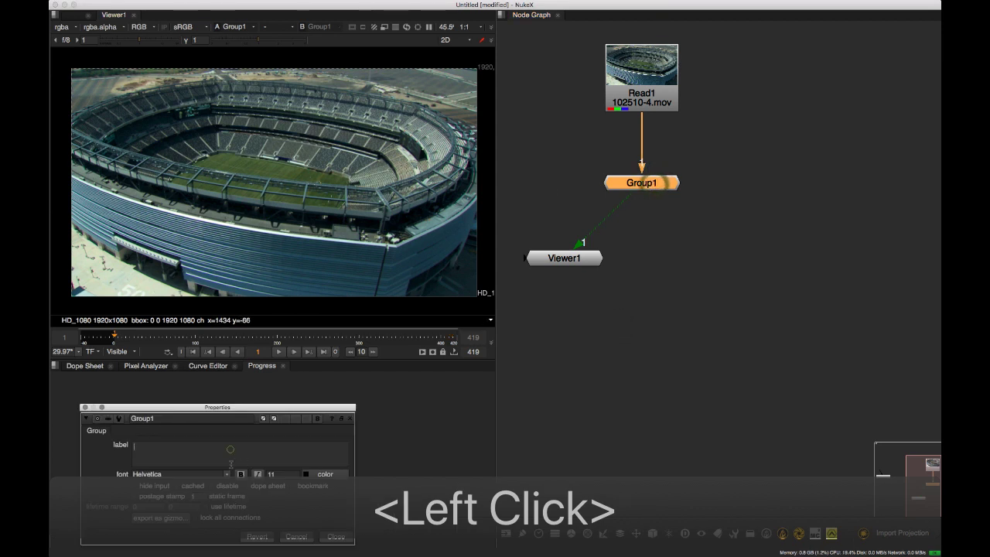
text(De)
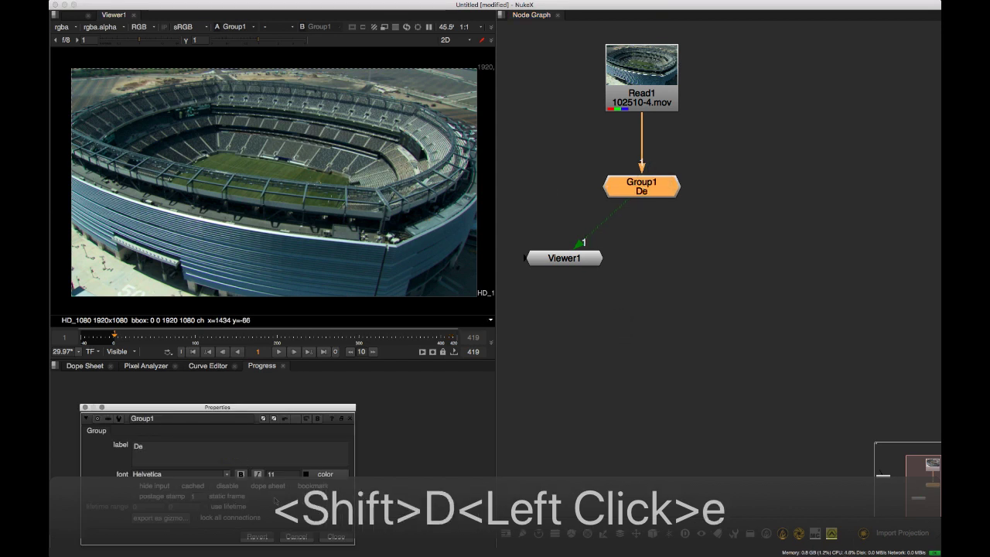
text(interl)
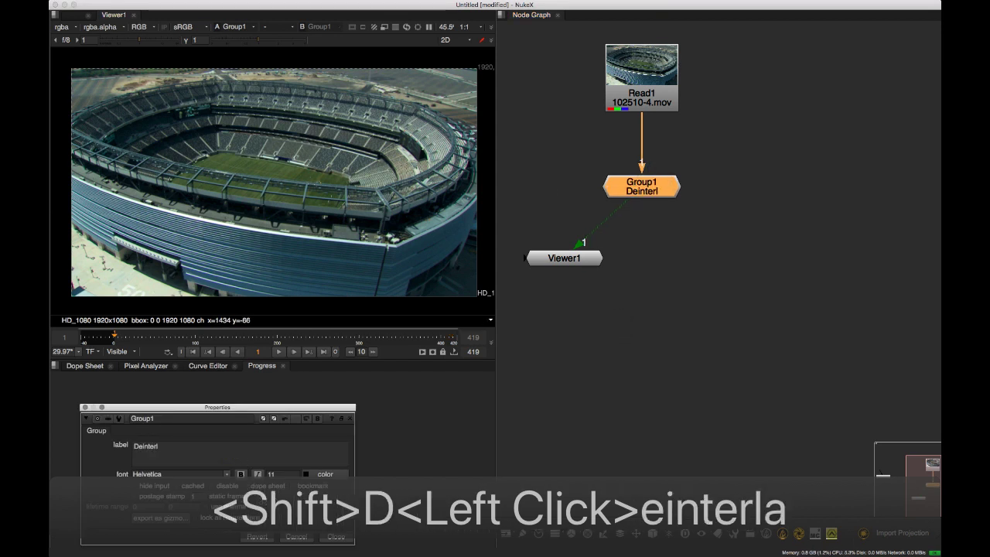
text(ace)
click(335, 537)
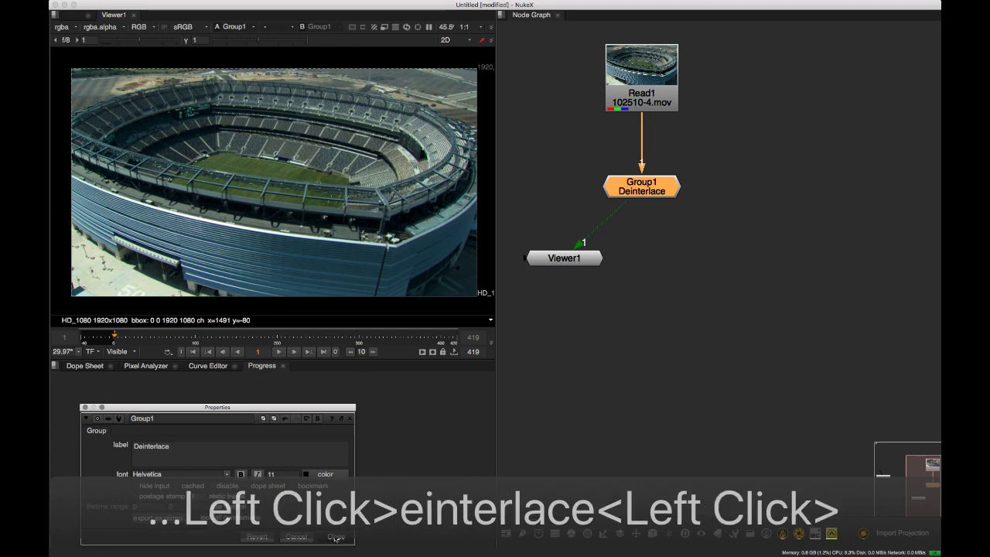
Insert a Shuffle node between Read1 and Group1 and set its alpha output to white (1)
double_click(548, 357)
click(667, 84)
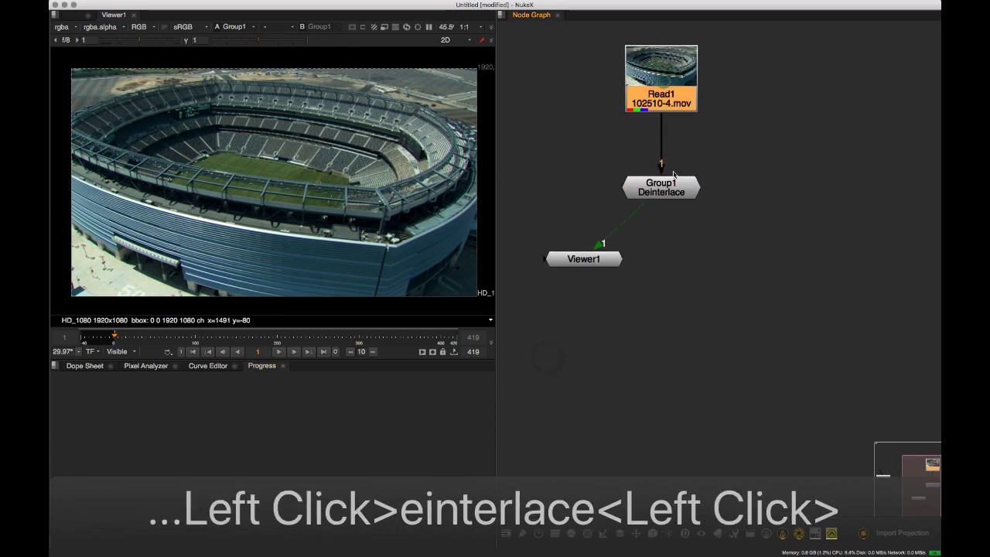
key(Tab)
text(sh=)
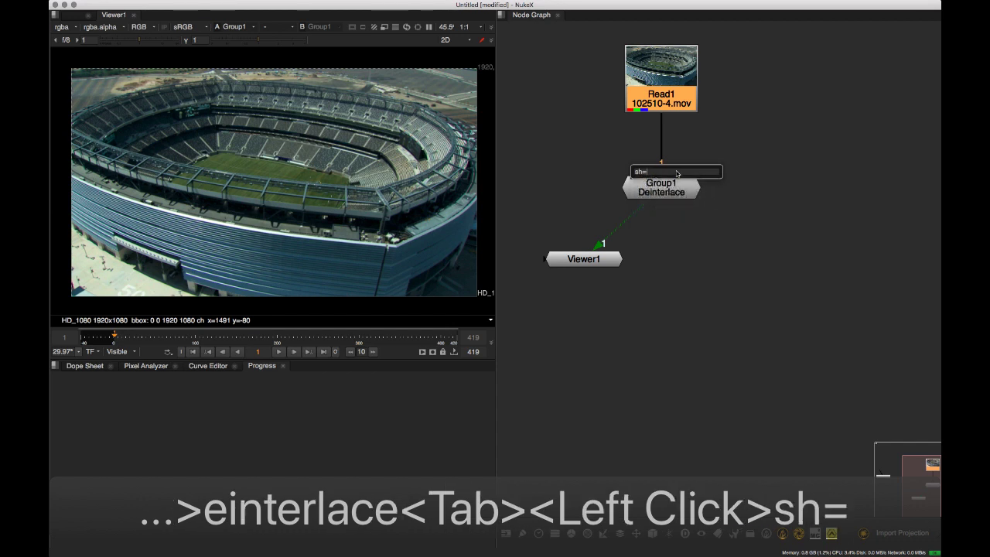
key(BackSpace)
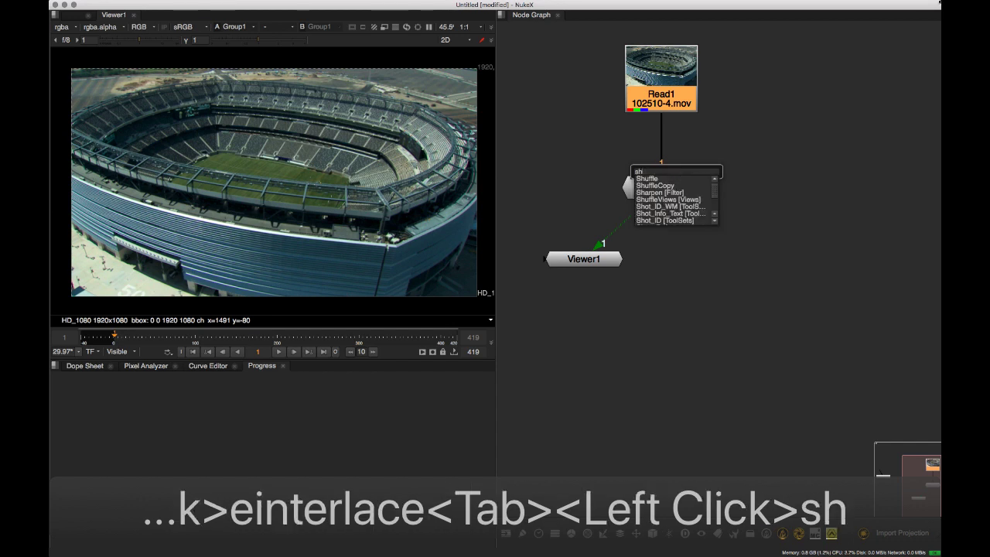
click(647, 179)
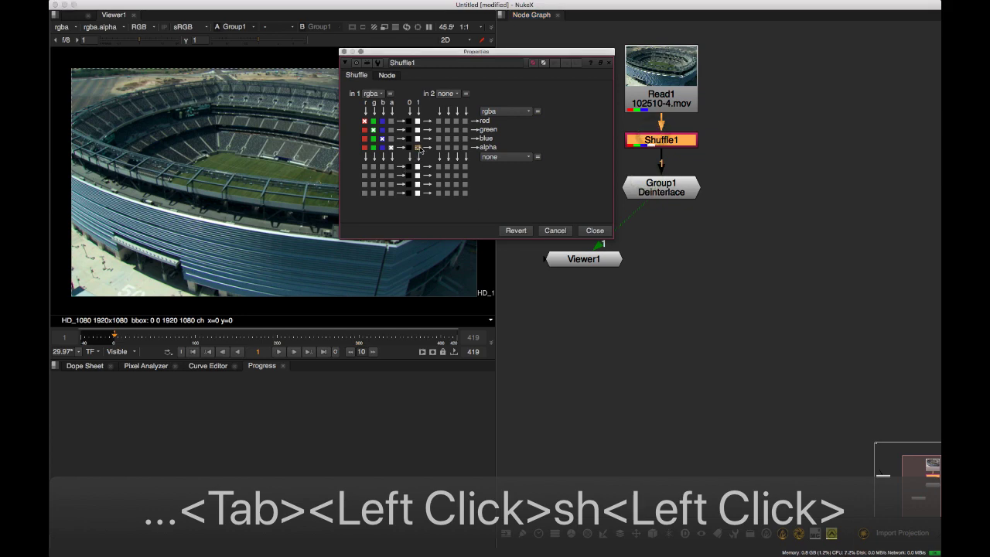
click(595, 230)
Check the alpha channel in the viewer, and examine the deinterlaced stadium seating up close
key(a)
key(a)
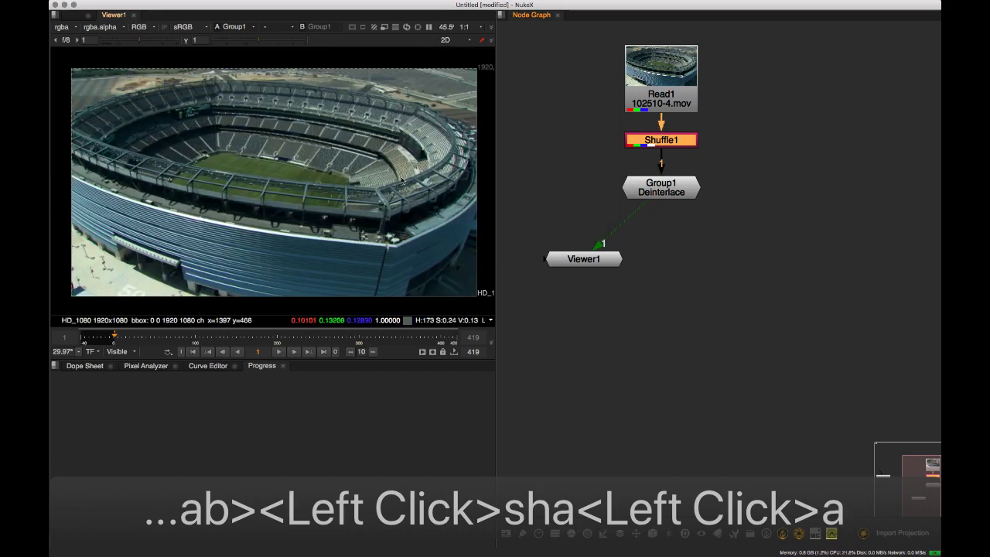
click(401, 180)
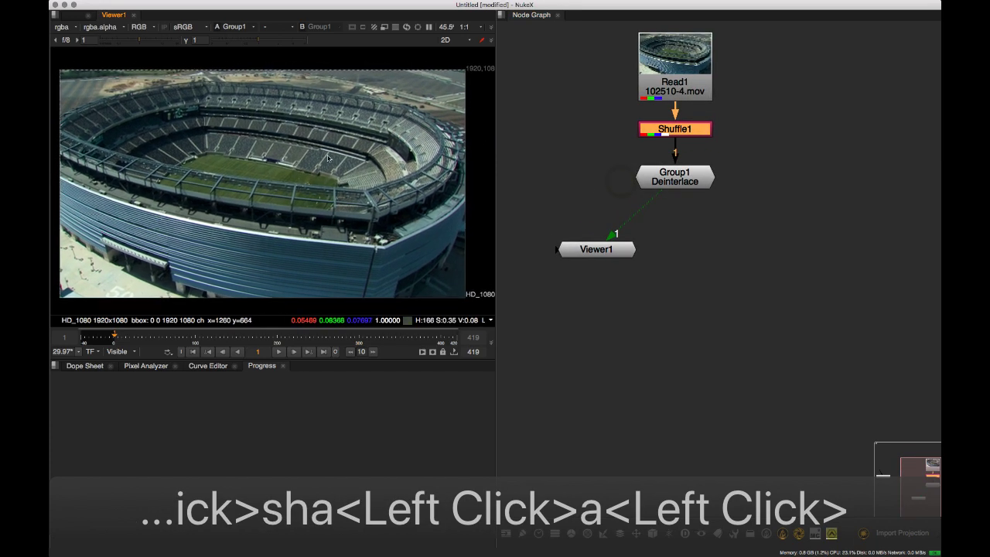
scroll(328, 158, up, 20)
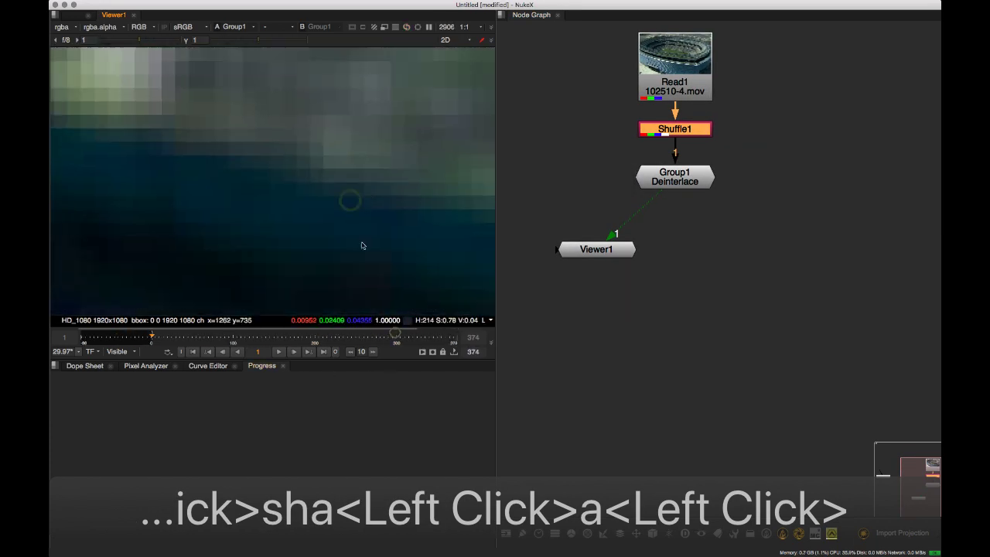
scroll(361, 245, down, 10)
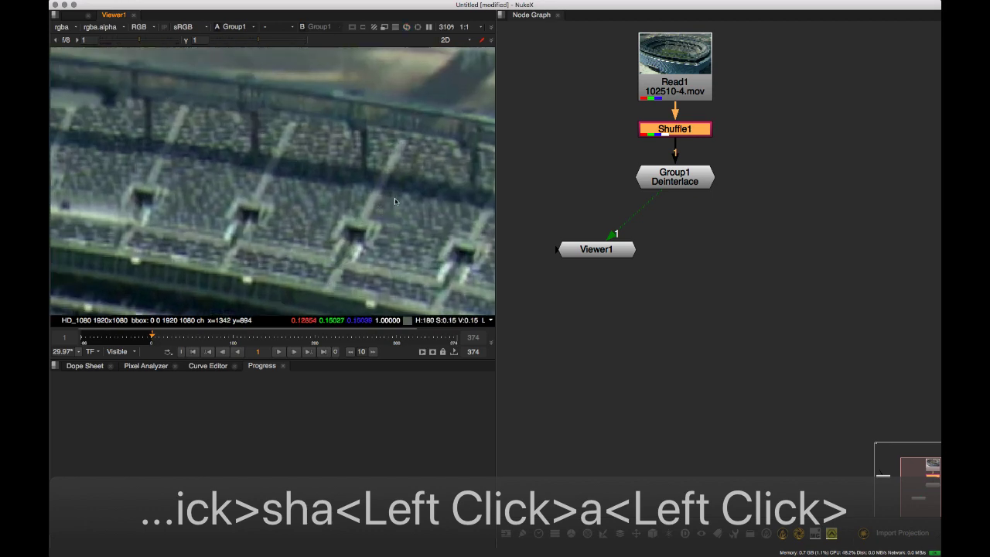
scroll(394, 201, up, 3)
drag(657, 206, 677, 135)
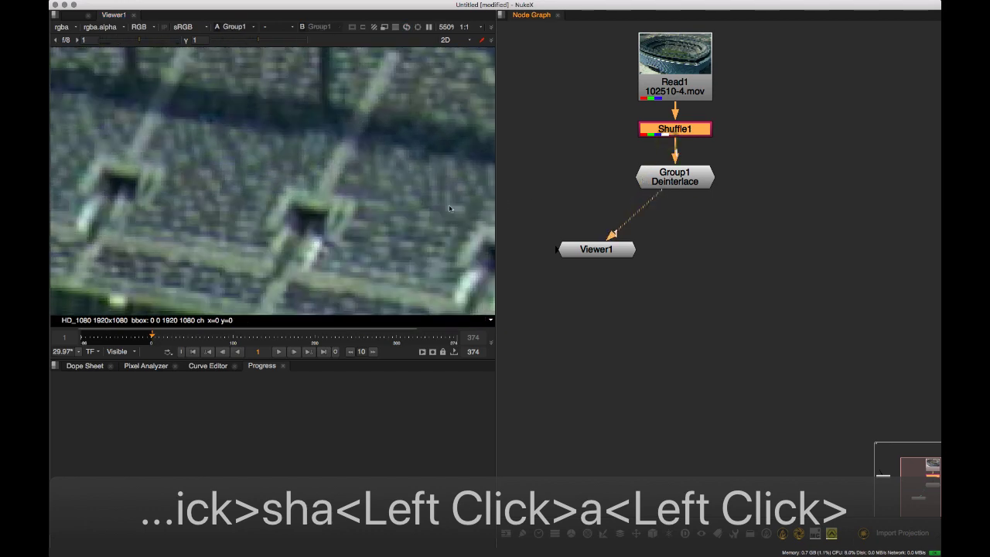
scroll(477, 136, down, 10)
Add a CameraTracker node below the Group1 Deinterlace node, taking the group's output as its source
double_click(725, 225)
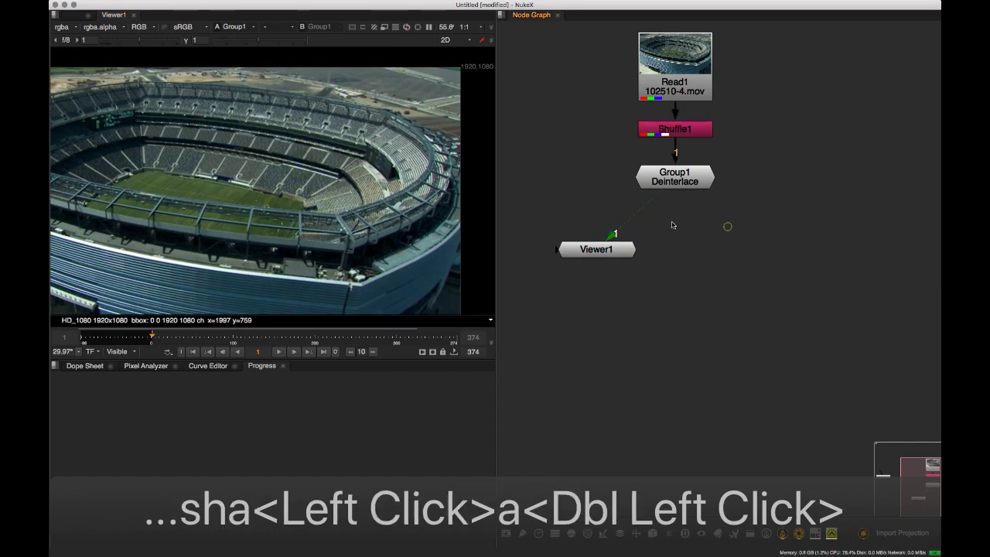
click(676, 226)
click(685, 174)
key(Tab)
click(744, 220)
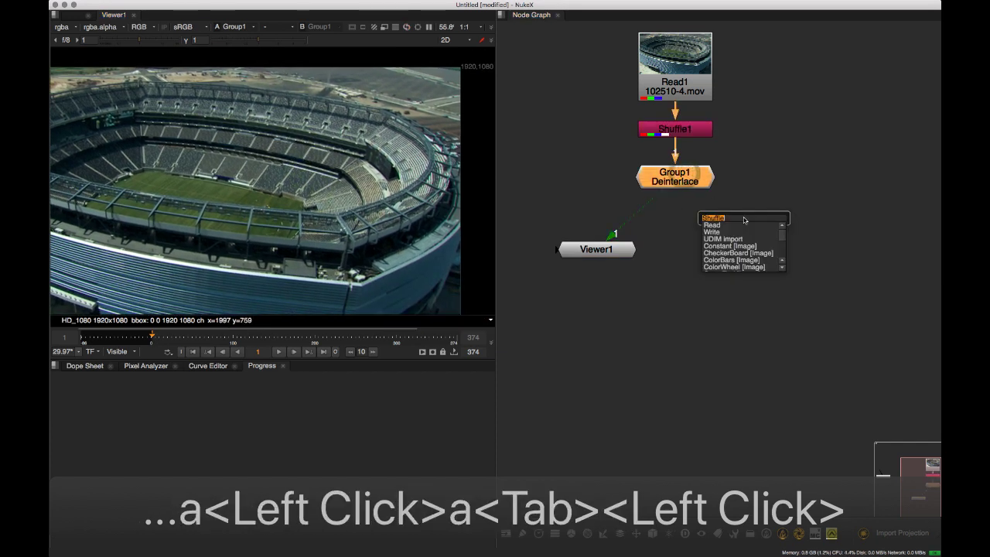
text(cam)
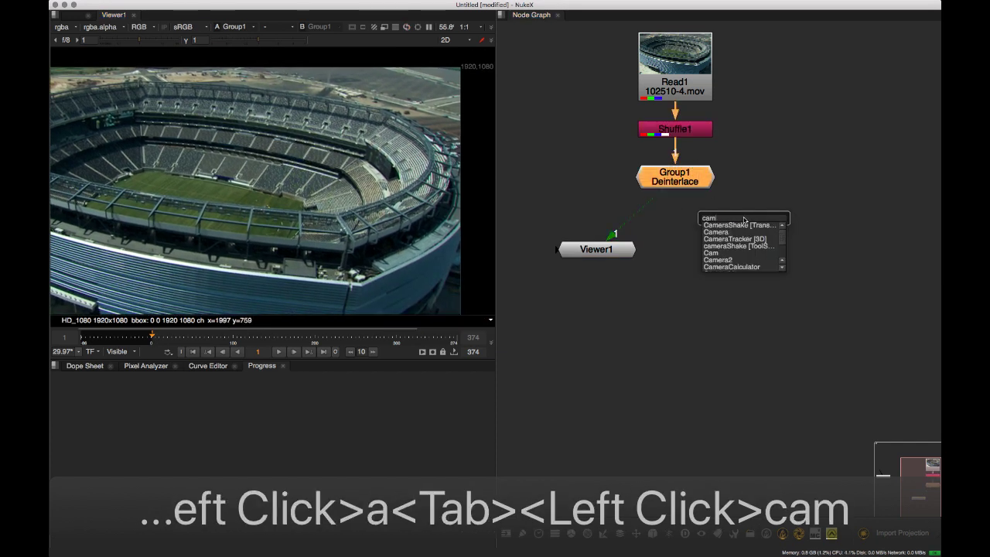
click(744, 239)
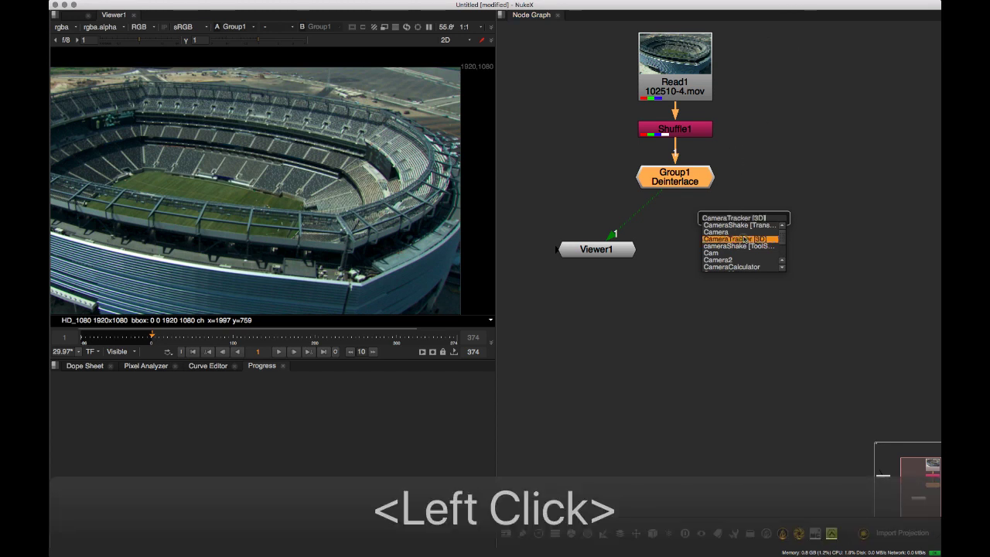
drag(679, 195, 678, 216)
click(751, 539)
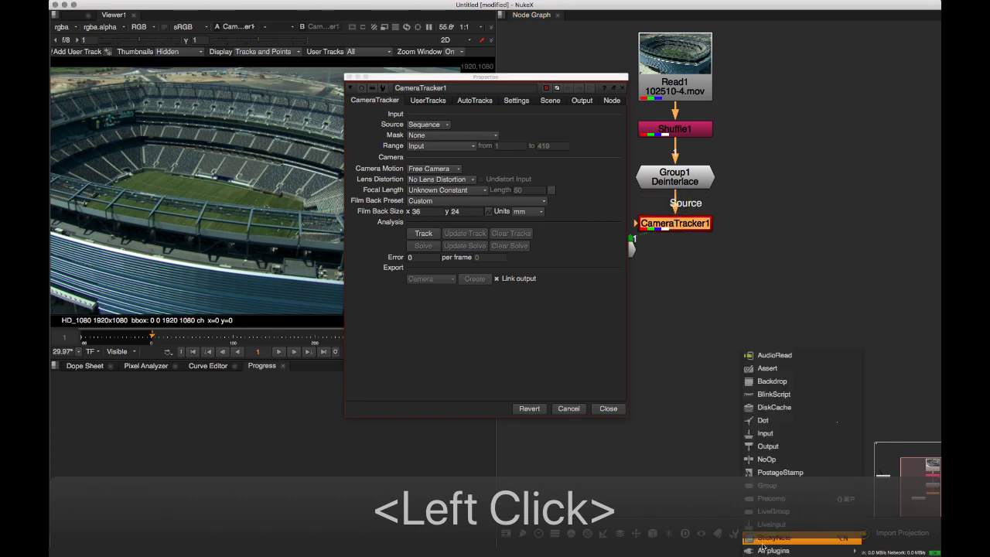
double_click(774, 355)
click(771, 281)
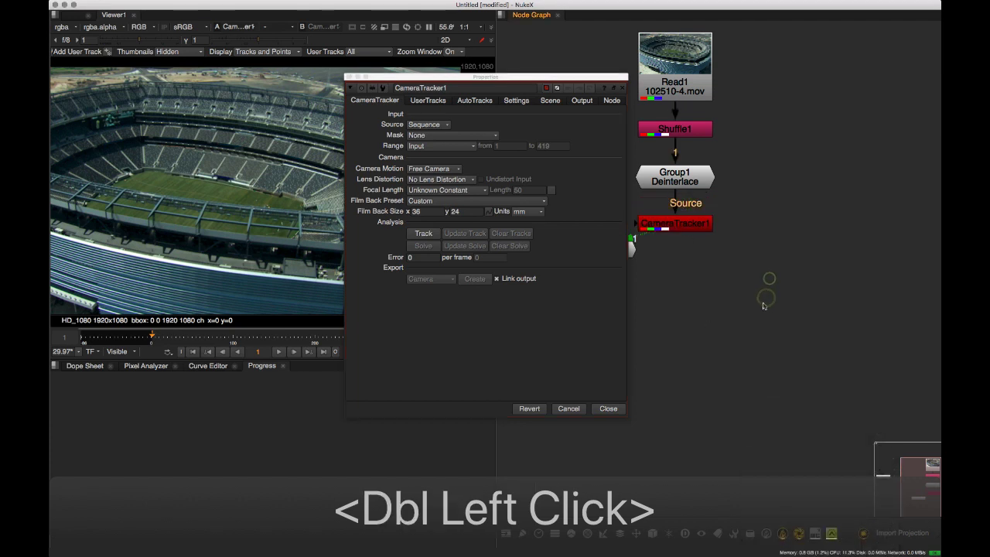
Offset CameraTracker1 down and to the right of the Deinterlace group, and route its Source connection through a new Dot as a right-angled elbow
drag(485, 76, 197, 71)
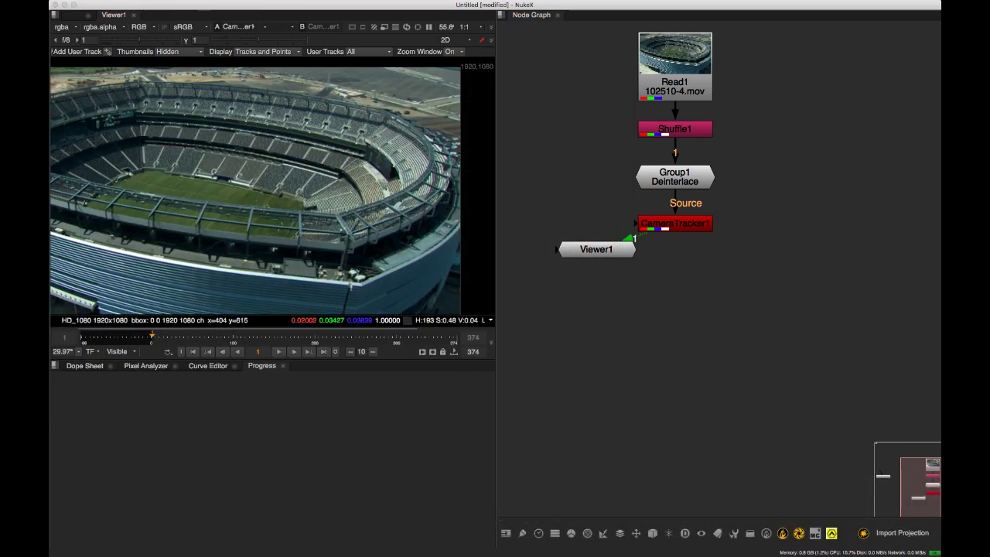
click(137, 173)
drag(49, 113, 541, 273)
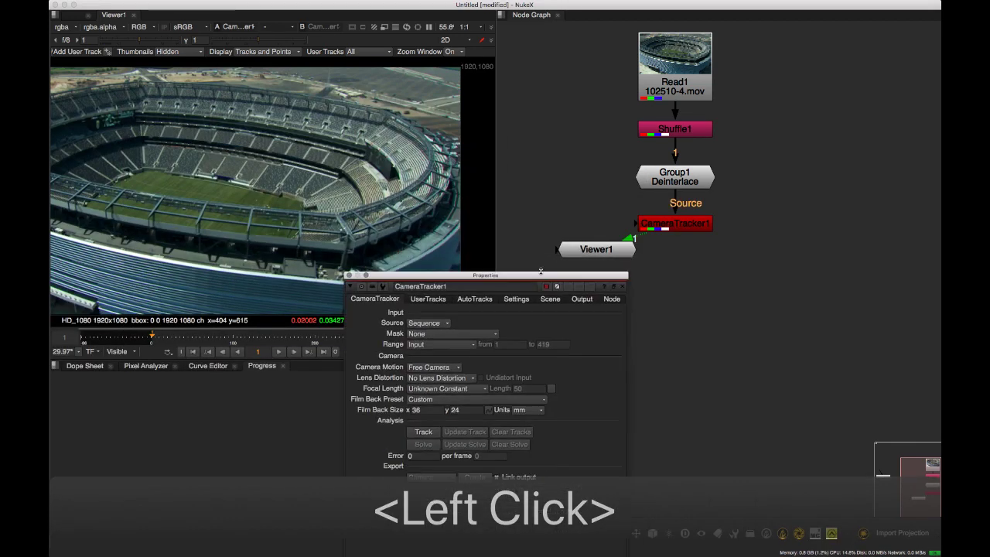
scroll(307, 165, down, 5)
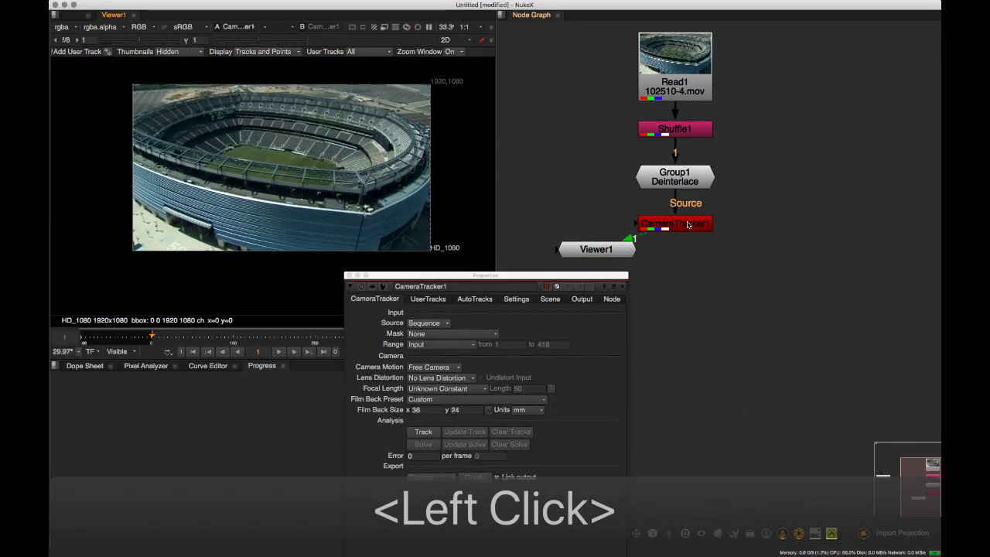
drag(688, 225, 832, 280)
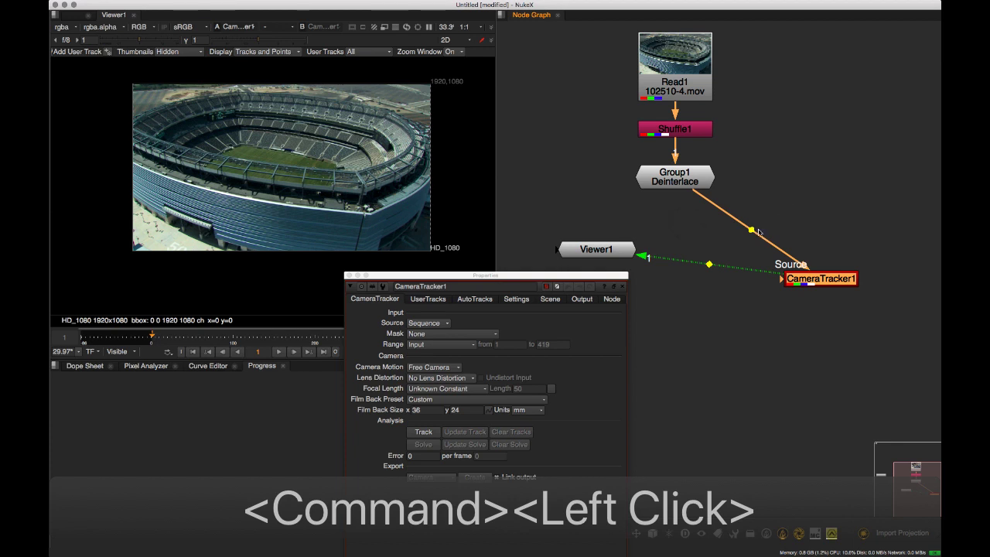
super+drag(759, 231, 826, 179)
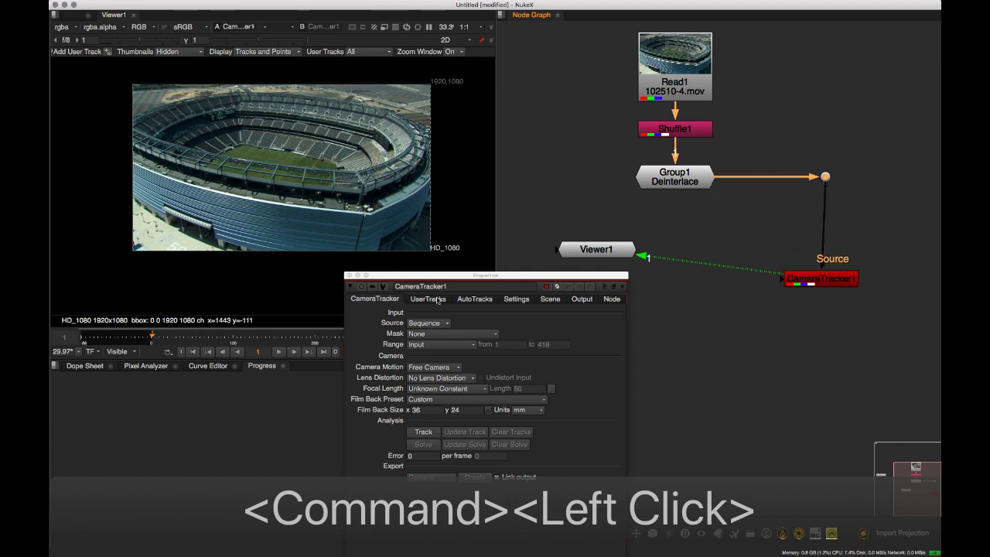
Scrub back and forth through the stadium plate to examine how the camera moves around the stadium
drag(426, 273, 521, 248)
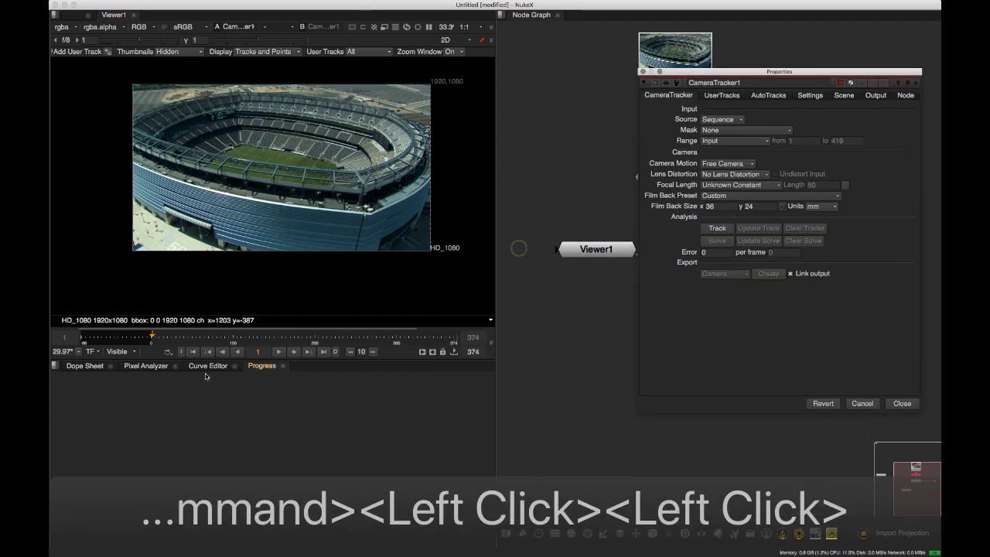
click(212, 339)
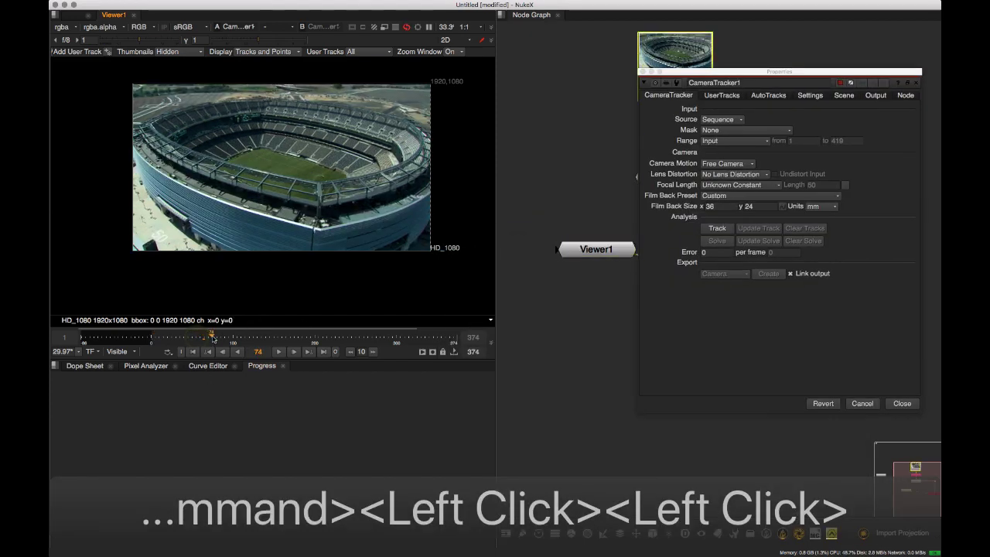
drag(212, 339, 280, 339)
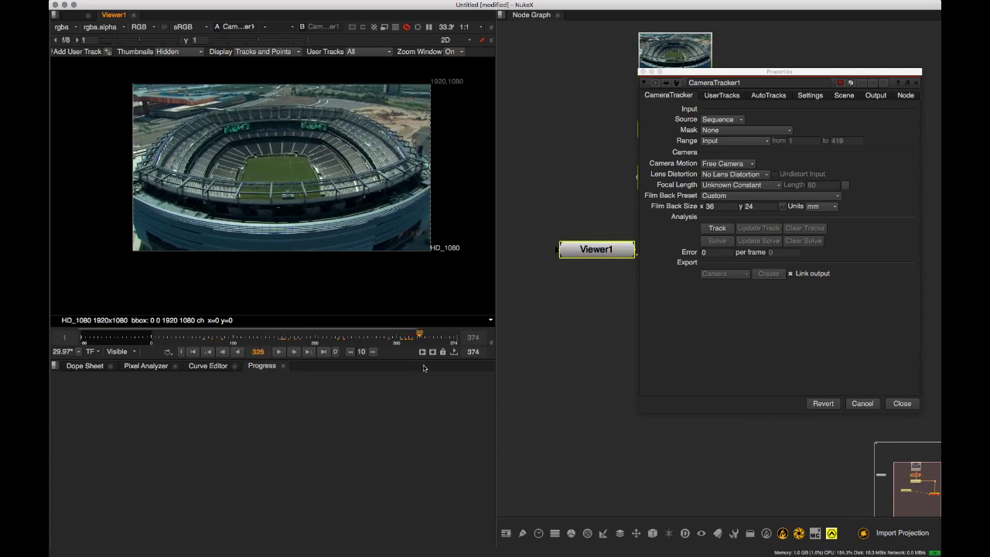
key(Left)
key(Left)
key(Left)
key(Left)
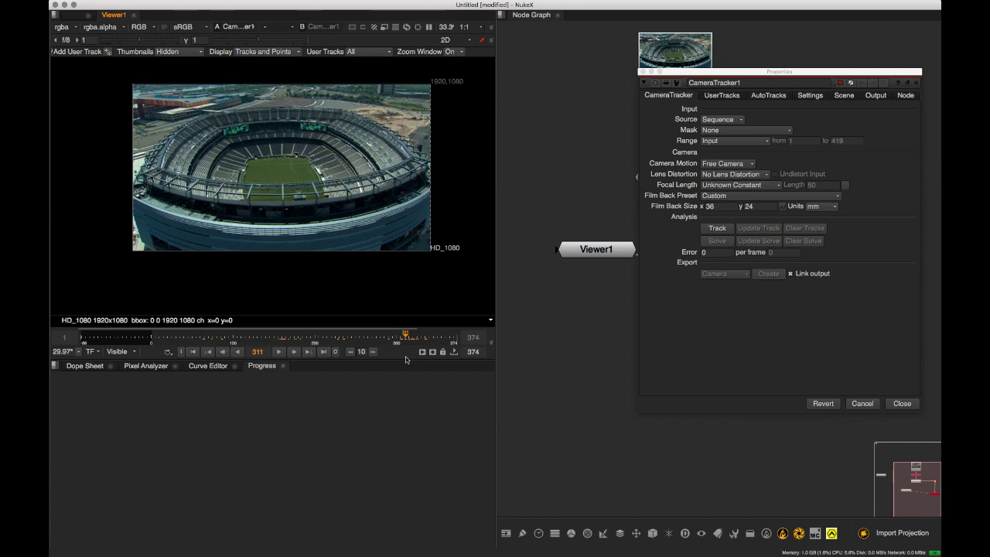
key(j)
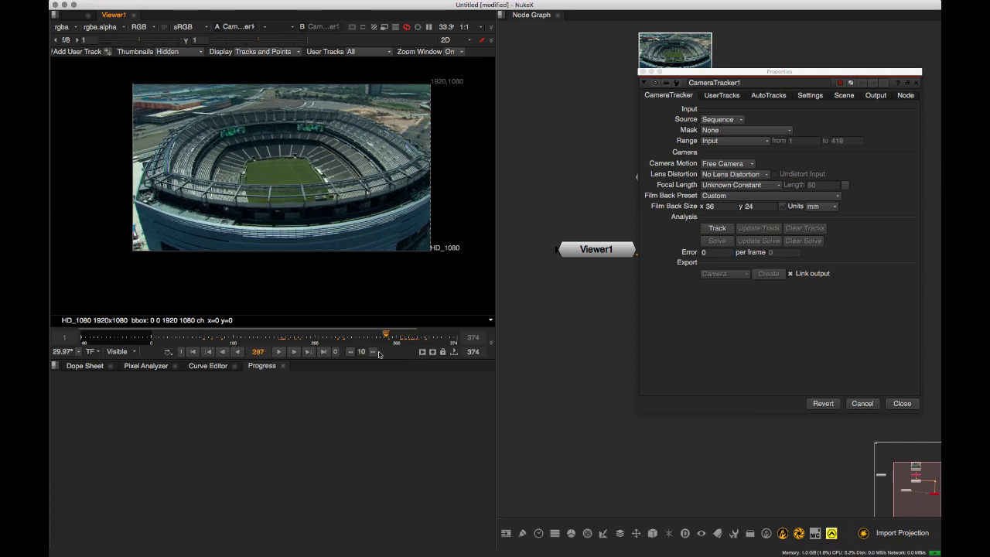
click(252, 353)
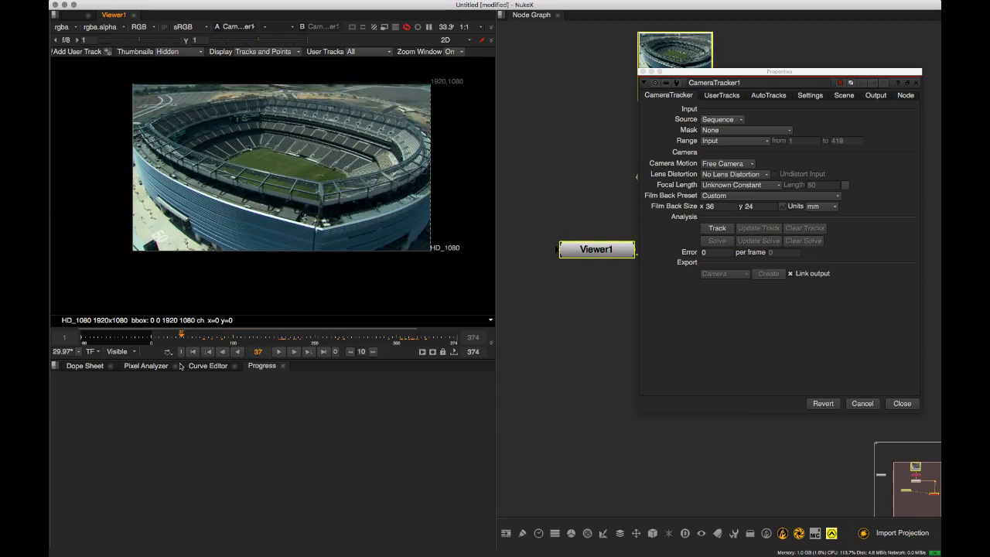
text(200)
key(Return)
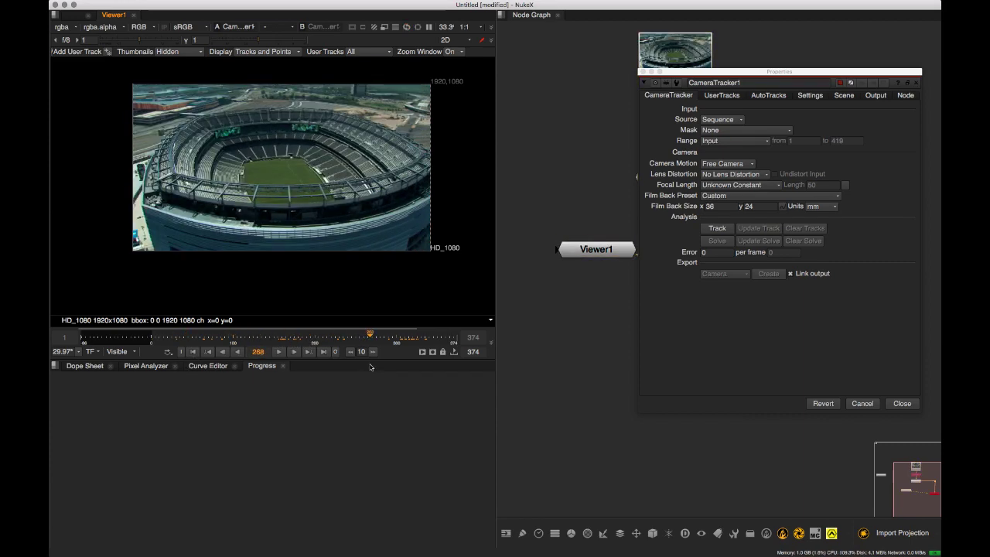
Set CameraTracker1's lens distortion to Unknown Lens, keeping Free Camera motion and an Unknown Constant focal length
drag(752, 72, 449, 85)
click(468, 130)
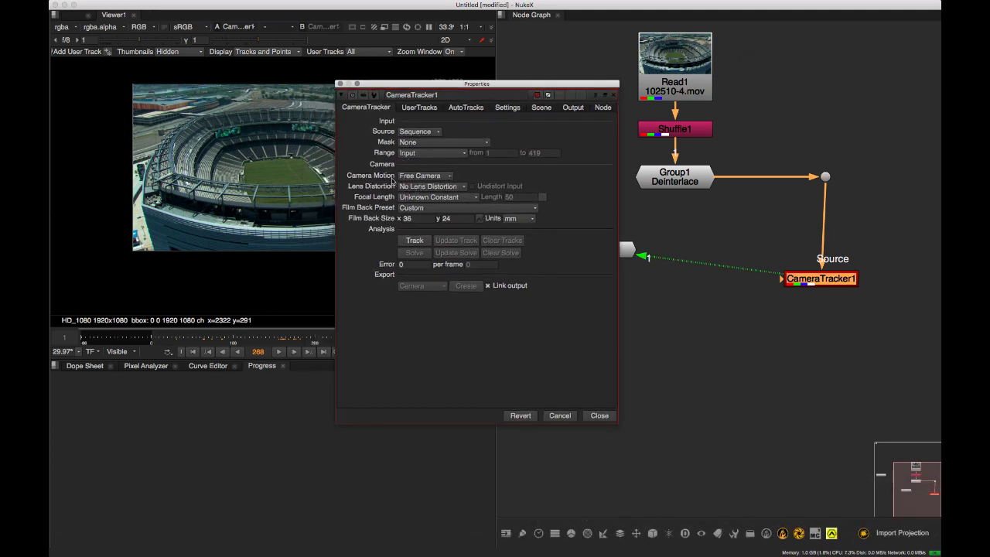
click(418, 176)
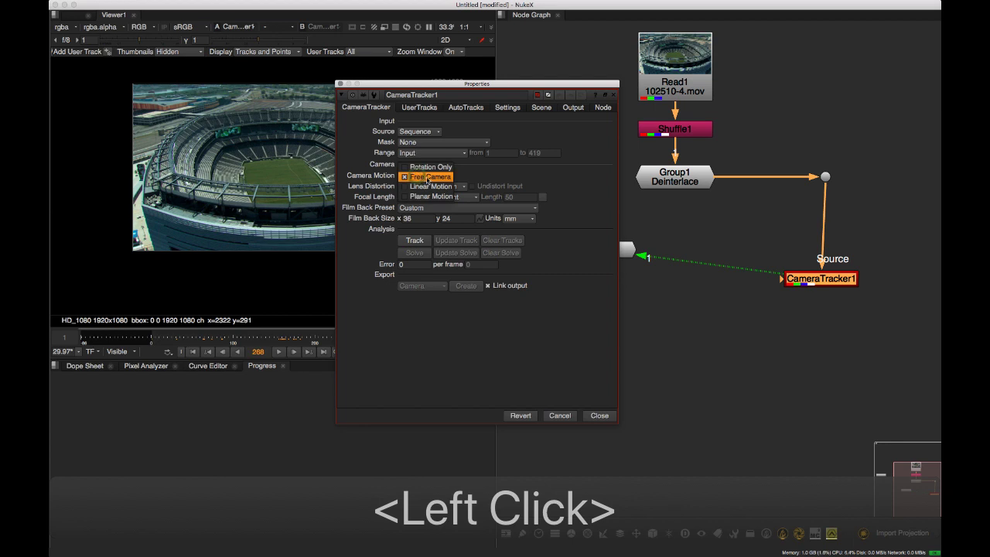
click(443, 178)
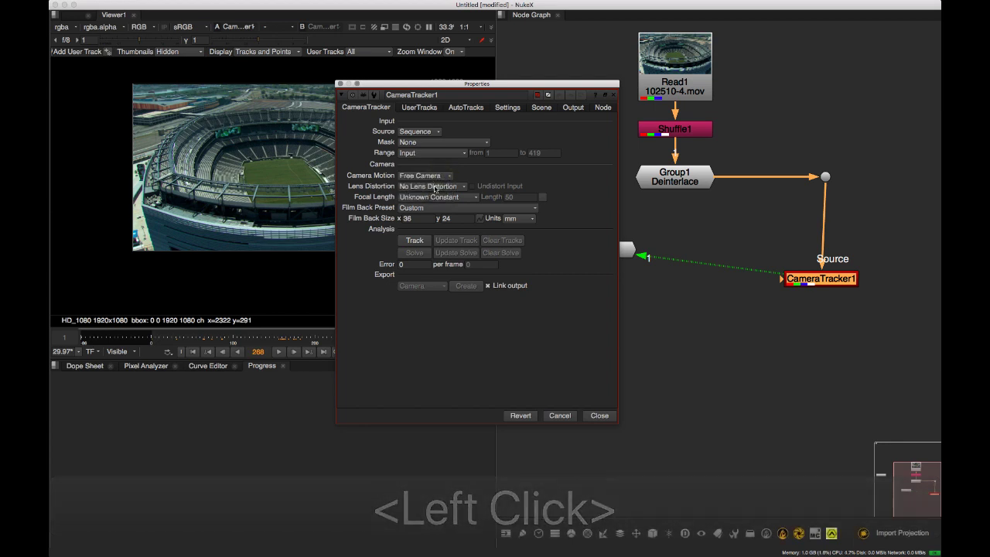
click(429, 186)
click(436, 198)
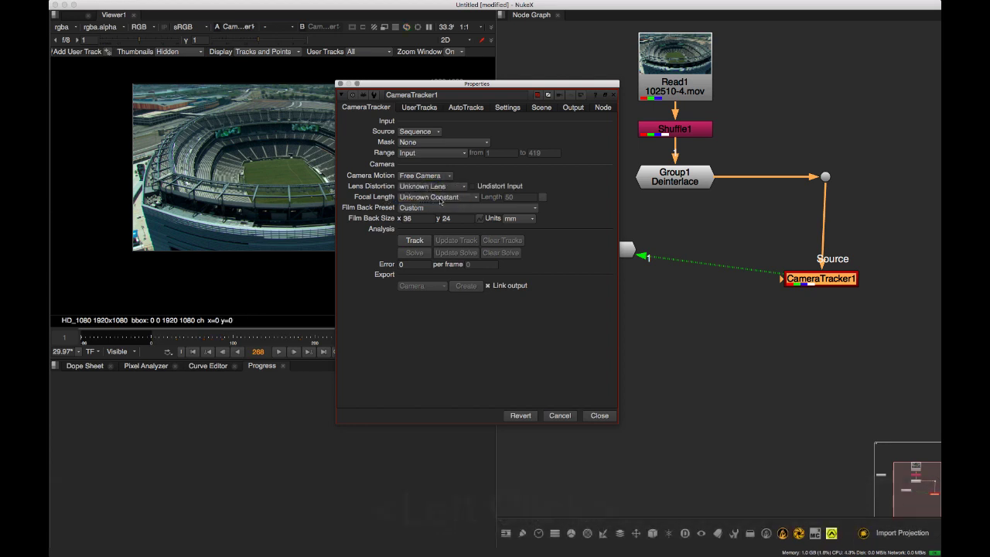
click(441, 199)
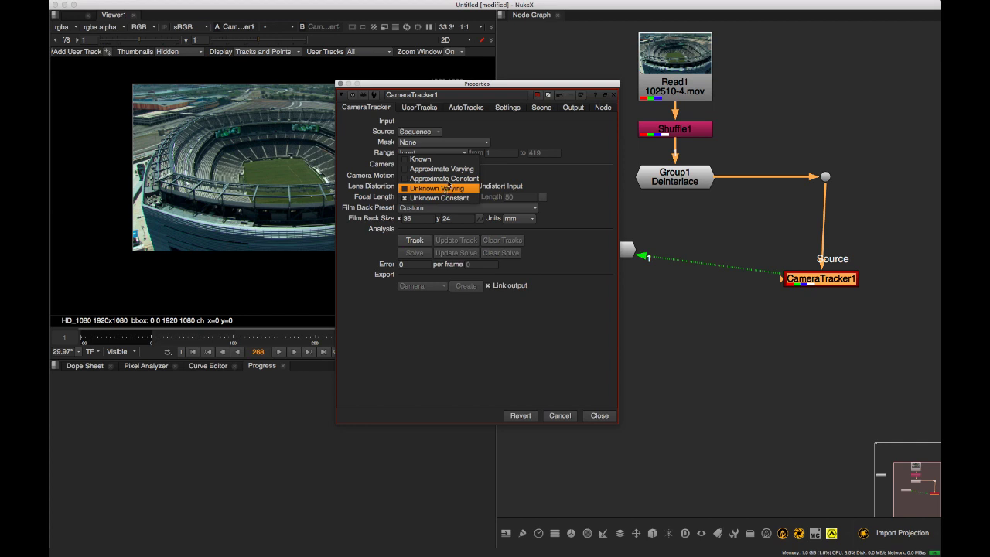
click(370, 250)
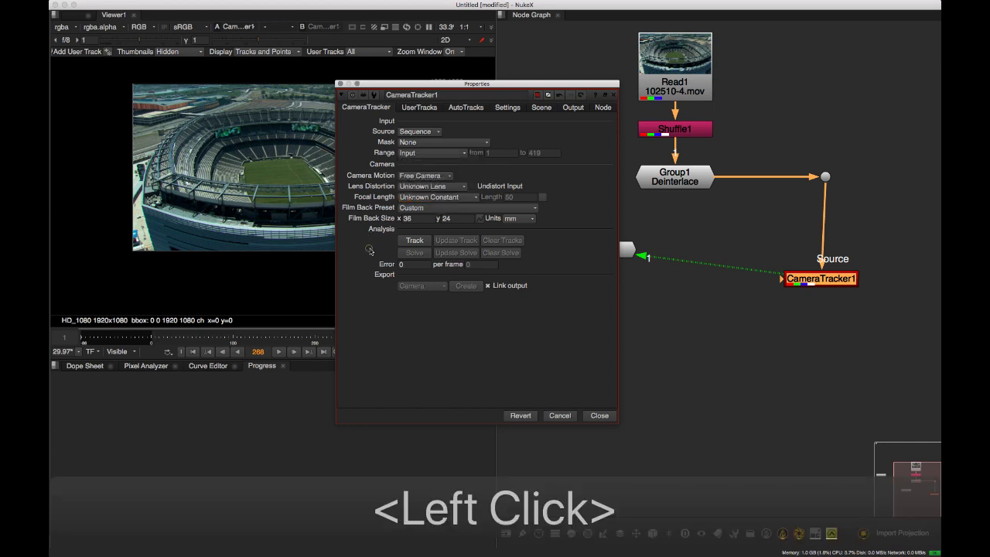
Try the Canon DSLR 5D MKII+III Video film back preset, and return the preset to Custom
click(420, 208)
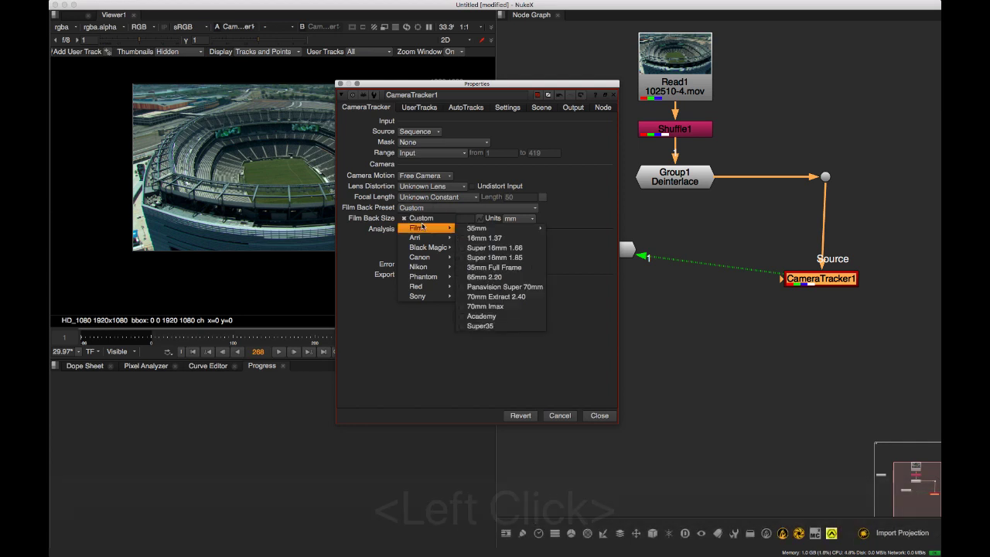
mouse_move(423, 240)
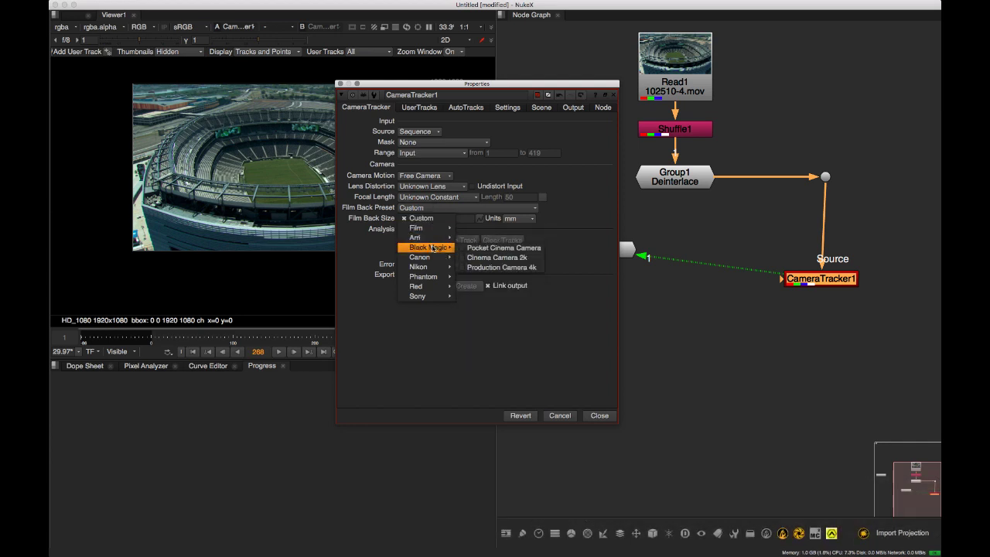
mouse_move(475, 258)
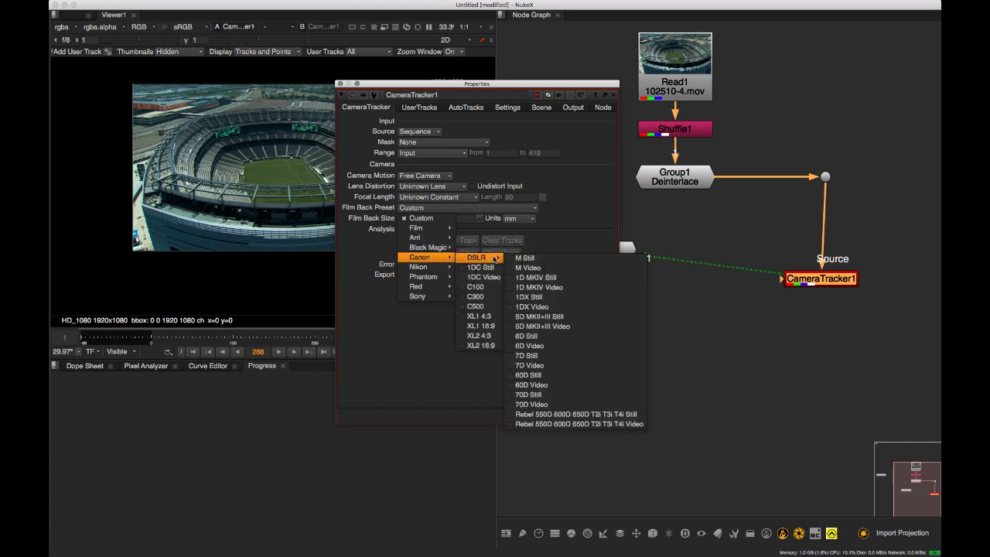
click(566, 327)
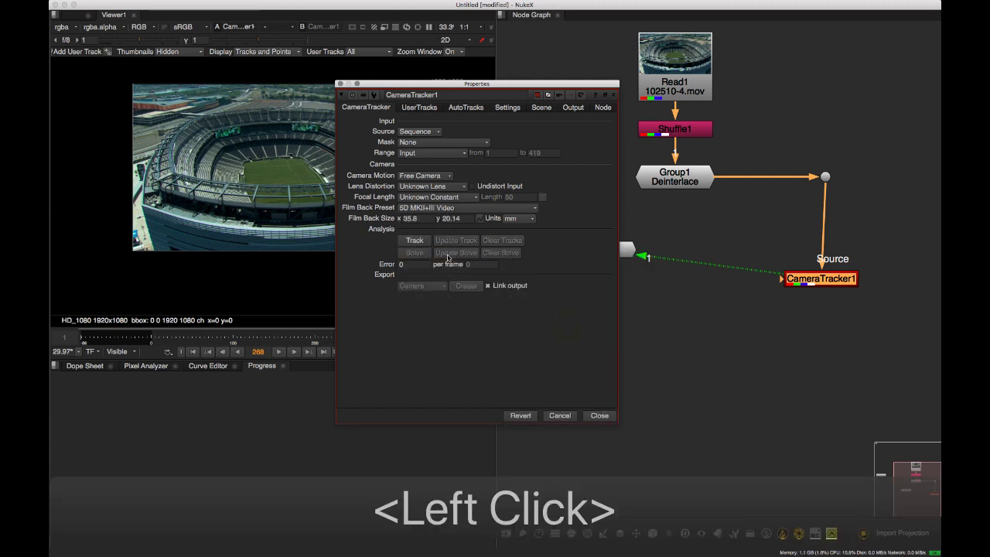
click(464, 208)
click(447, 220)
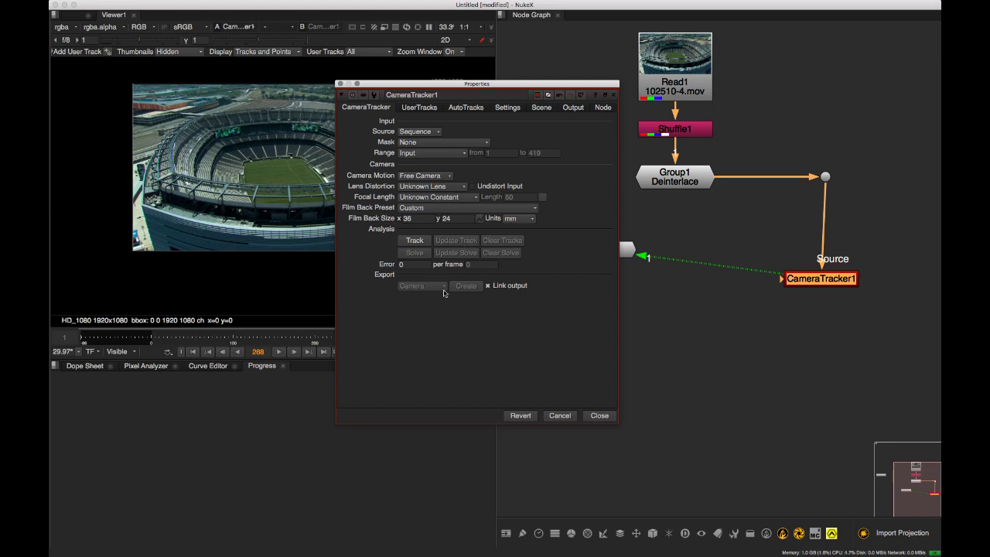
Try the Sony FS100U film back preset, browse the Red and Phantom presets, and restore the Custom film back
click(478, 83)
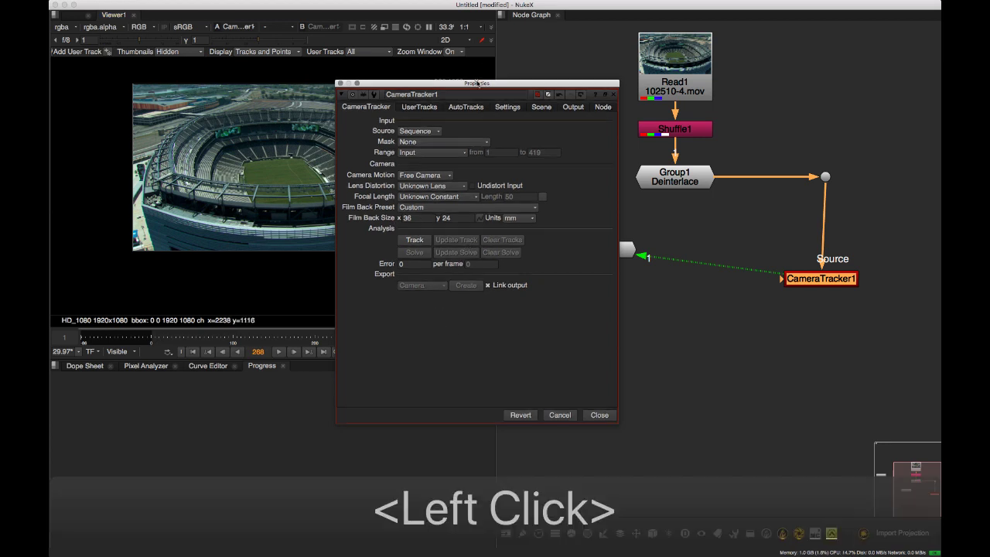
click(432, 203)
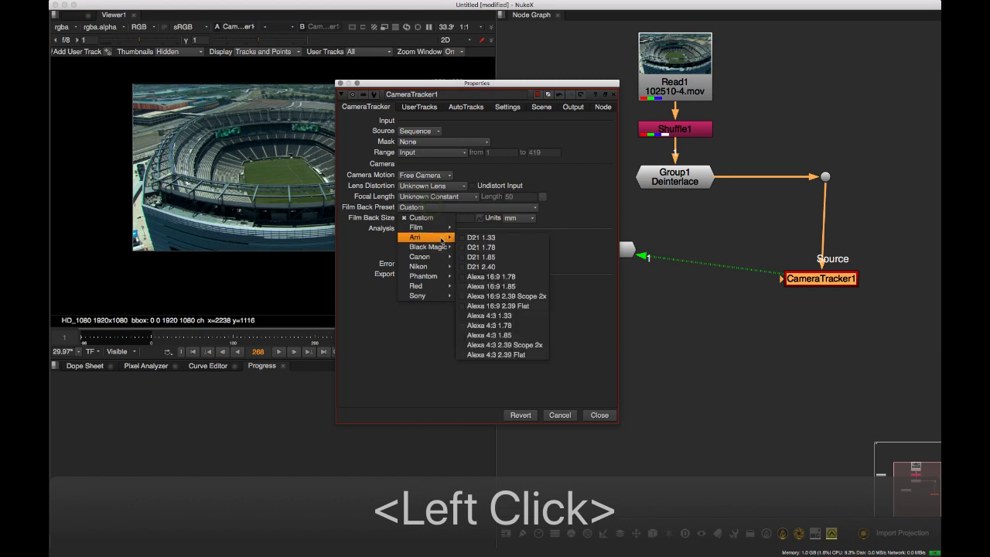
mouse_move(429, 296)
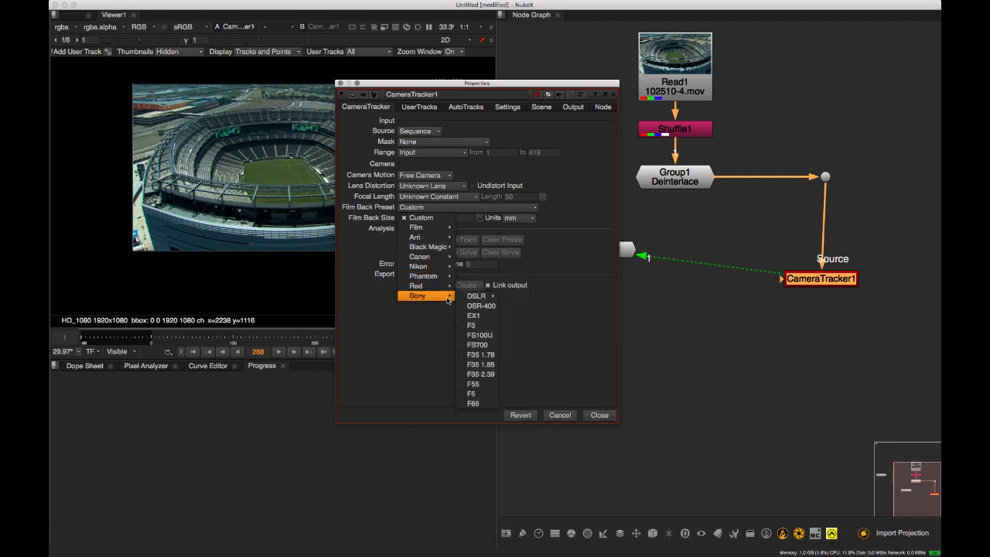
mouse_move(473, 301)
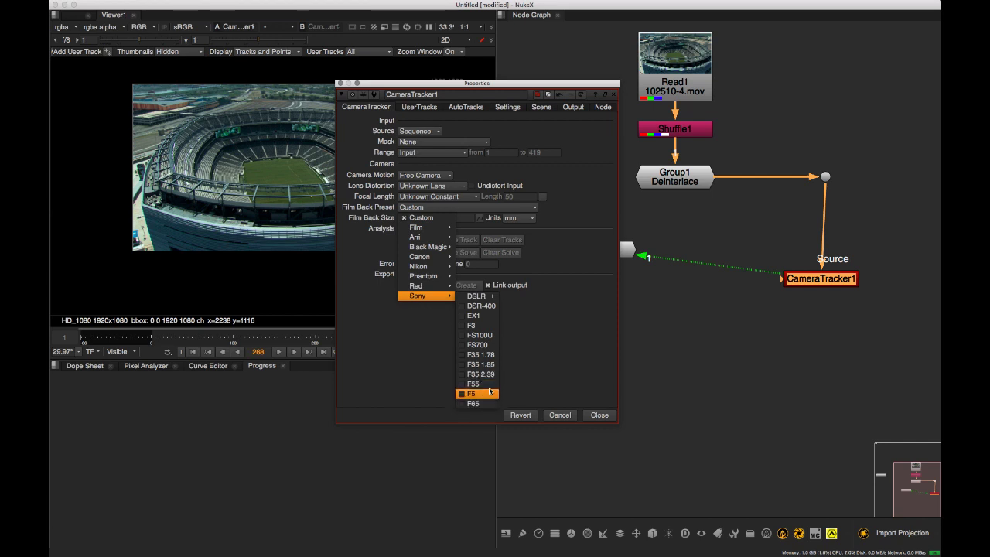
click(493, 335)
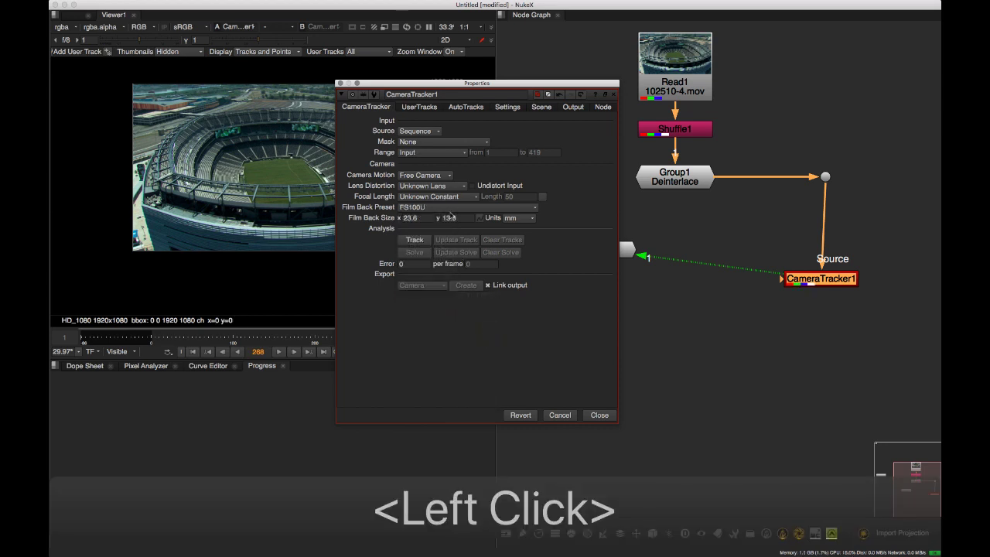
click(451, 208)
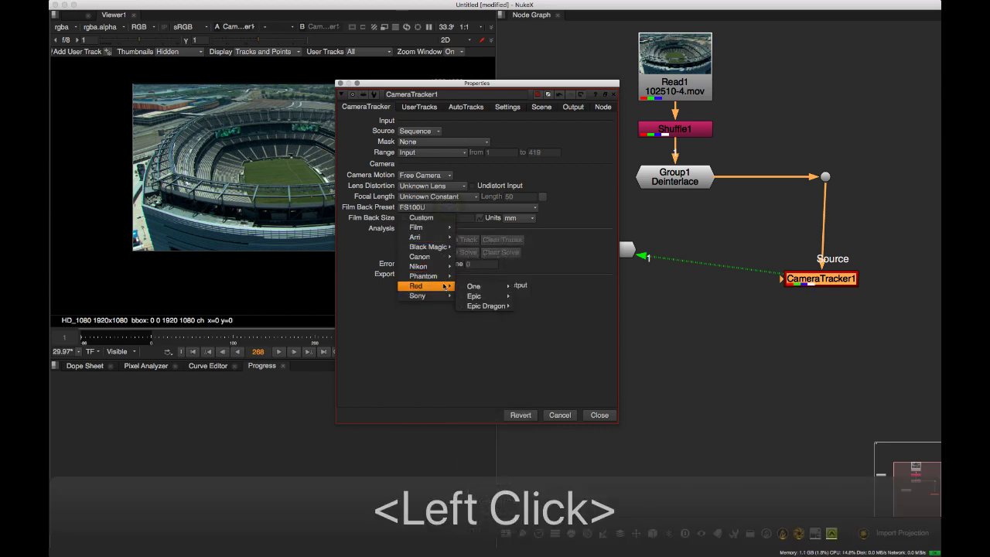
mouse_move(443, 269)
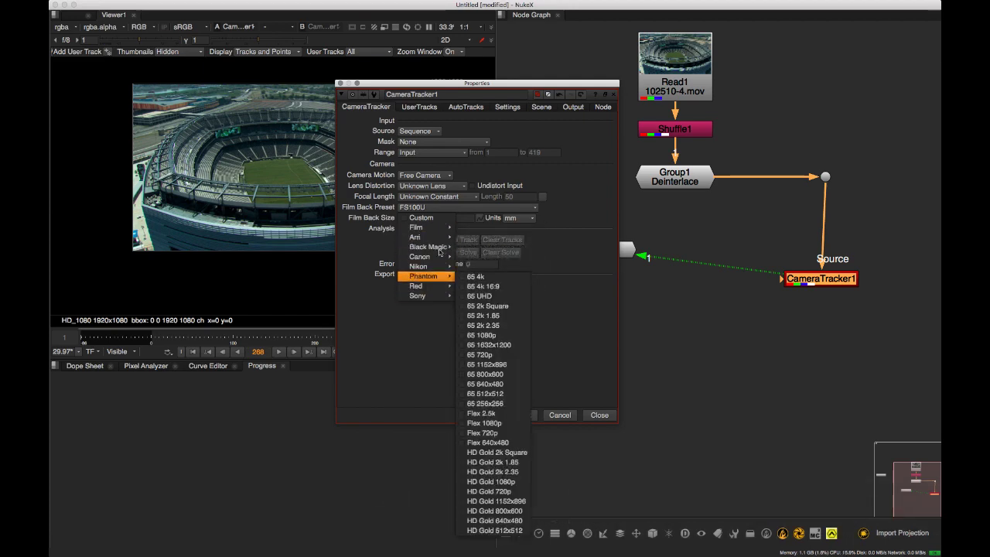
click(430, 212)
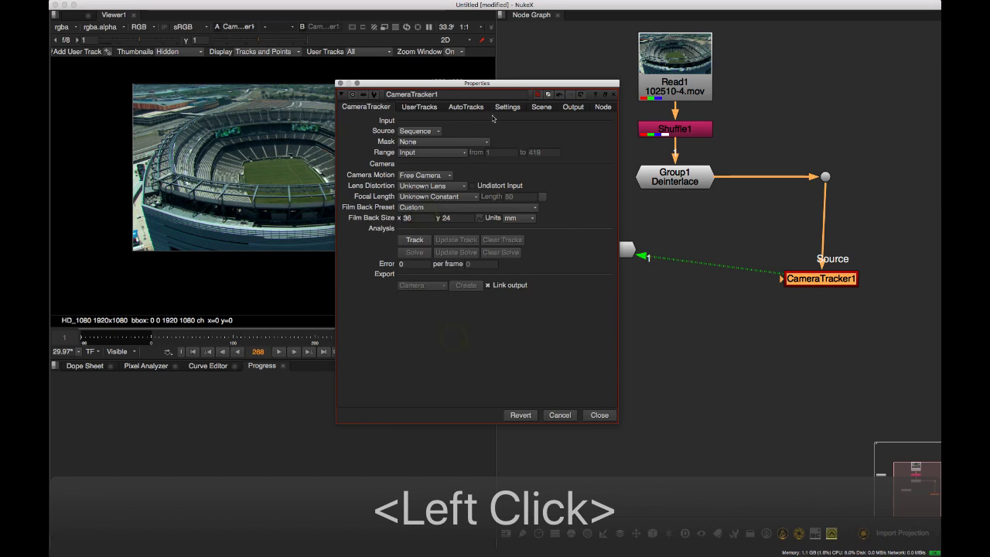
Turn on Preview Features in CameraTracker1's settings and examine the feature points on the stadium seating
click(507, 107)
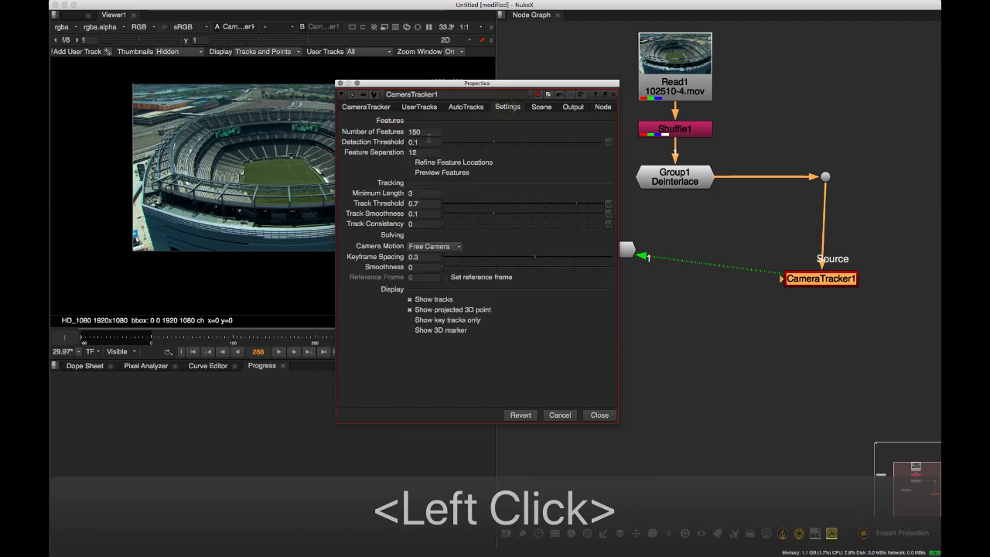
drag(445, 83, 611, 33)
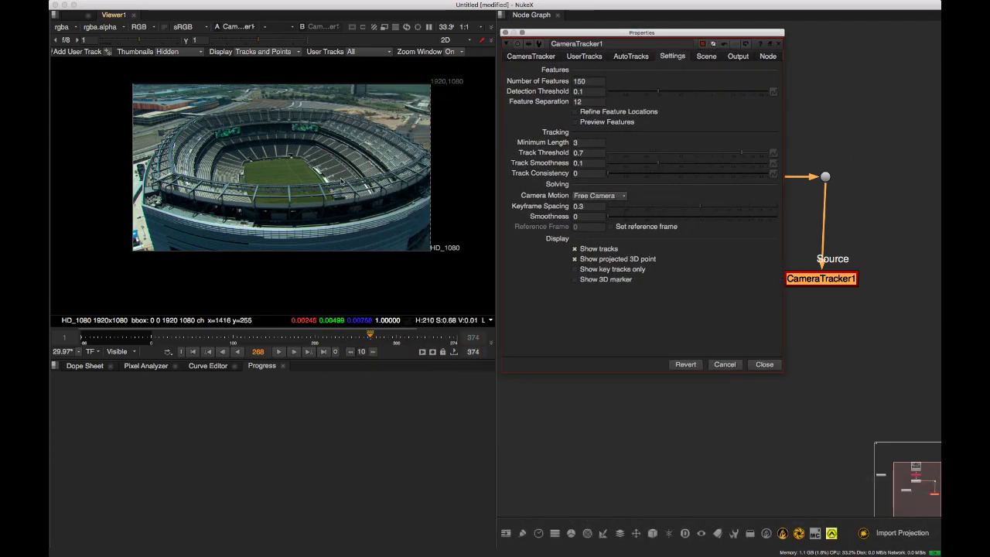
scroll(387, 147, up, 3)
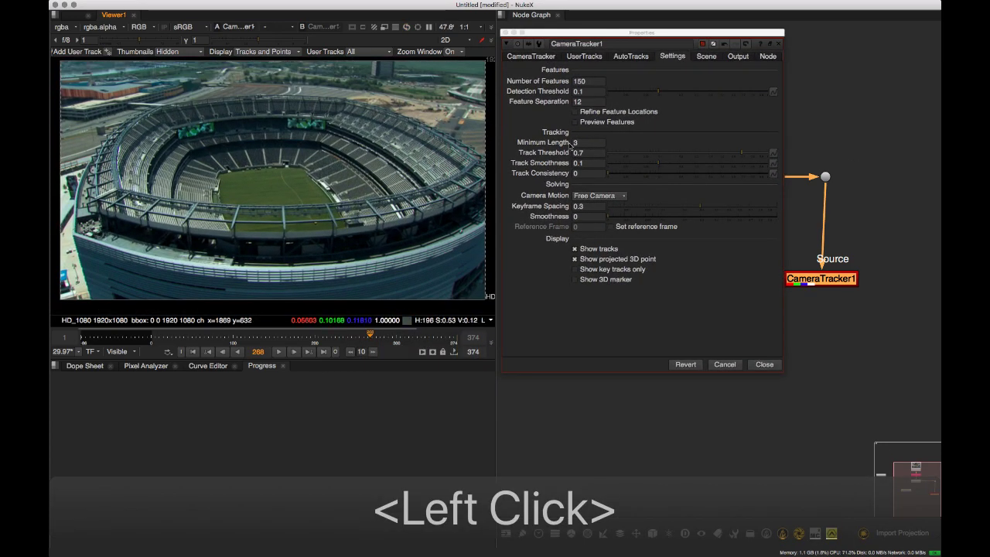
click(575, 122)
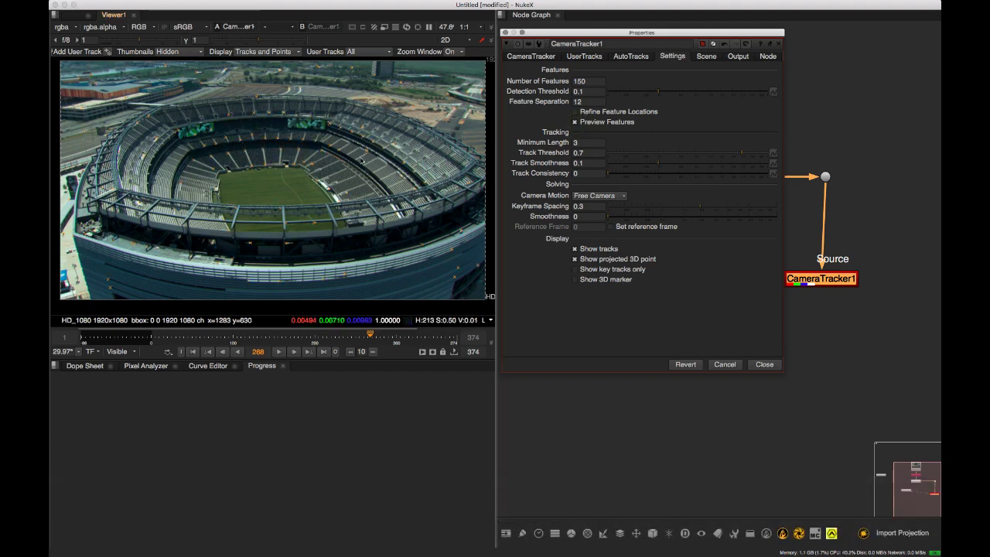
click(361, 161)
scroll(335, 226, up, 6)
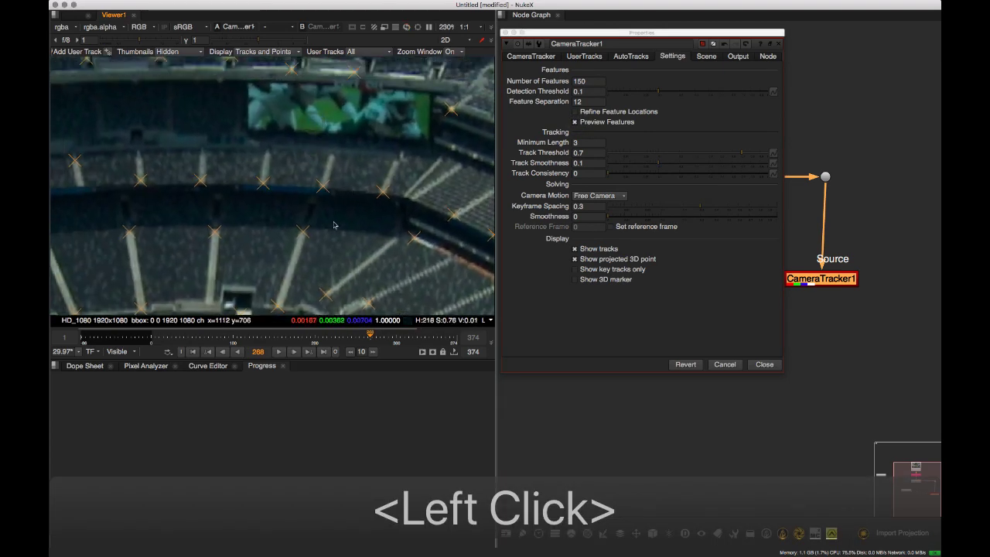
scroll(334, 225, down, 4)
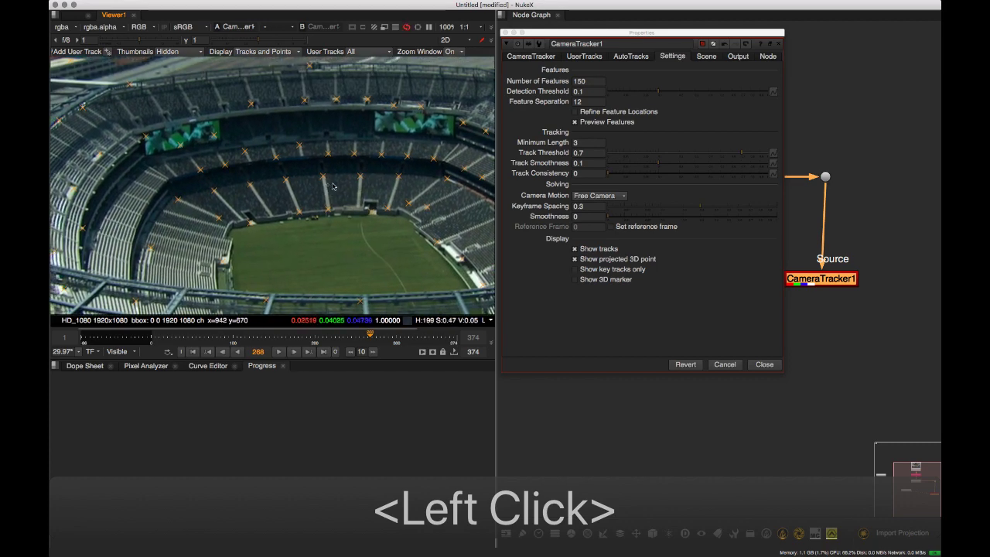
scroll(333, 186, down, 1)
middle_drag(333, 186, 353, 117)
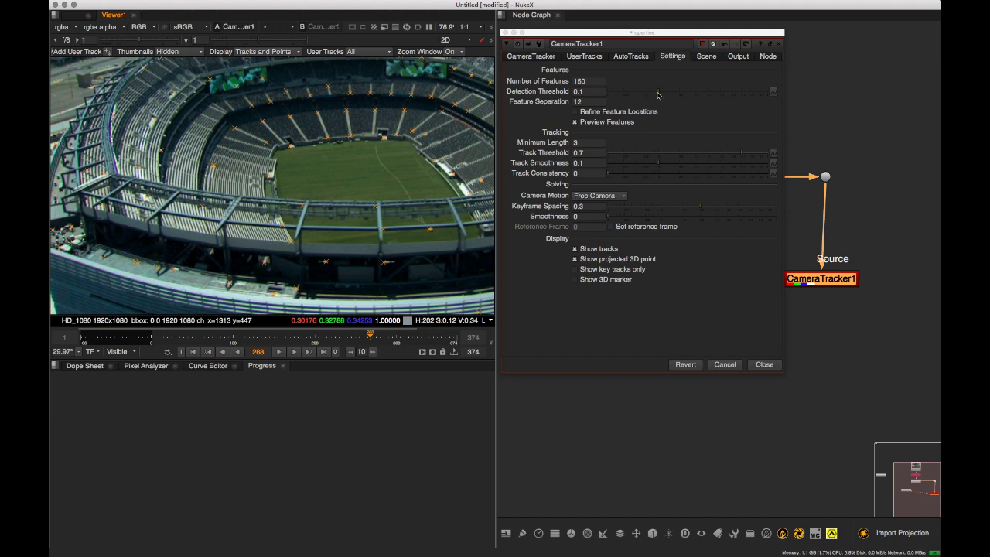
Try detection thresholds of 0.058 and 1 for the features, and restore the threshold to 0.1
drag(659, 94, 625, 96)
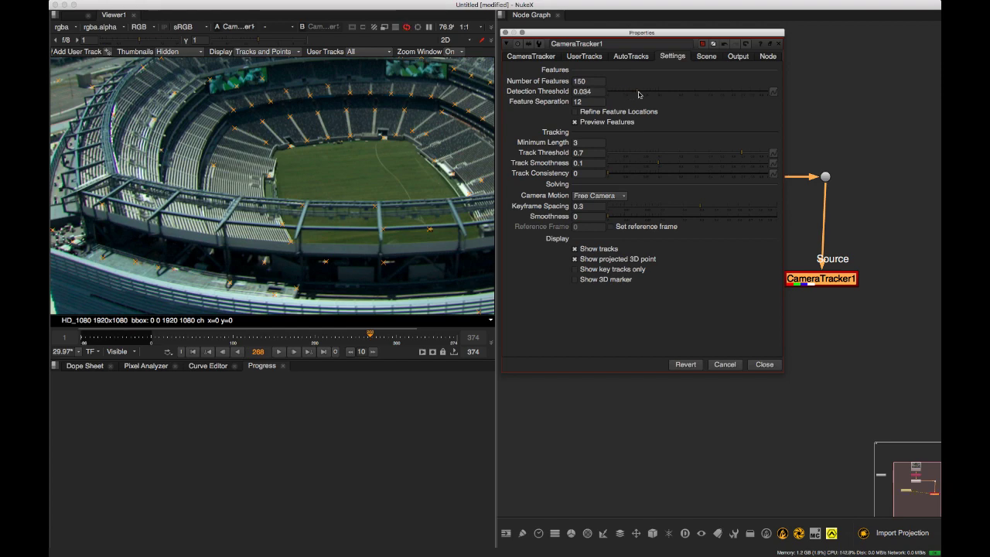
click(447, 288)
scroll(447, 288, down, 2)
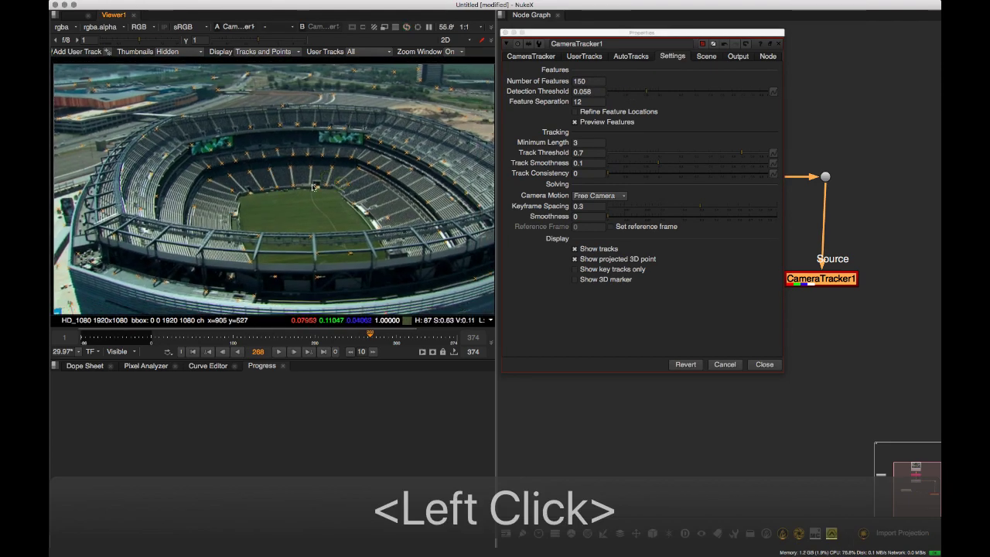
drag(647, 93, 791, 95)
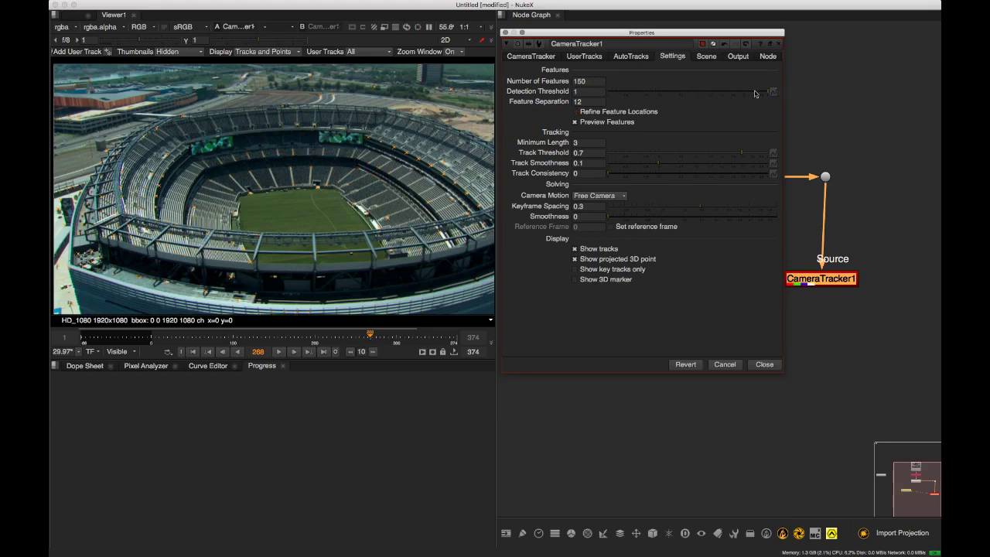
drag(664, 105, 648, 101)
click(580, 92)
text(.1)
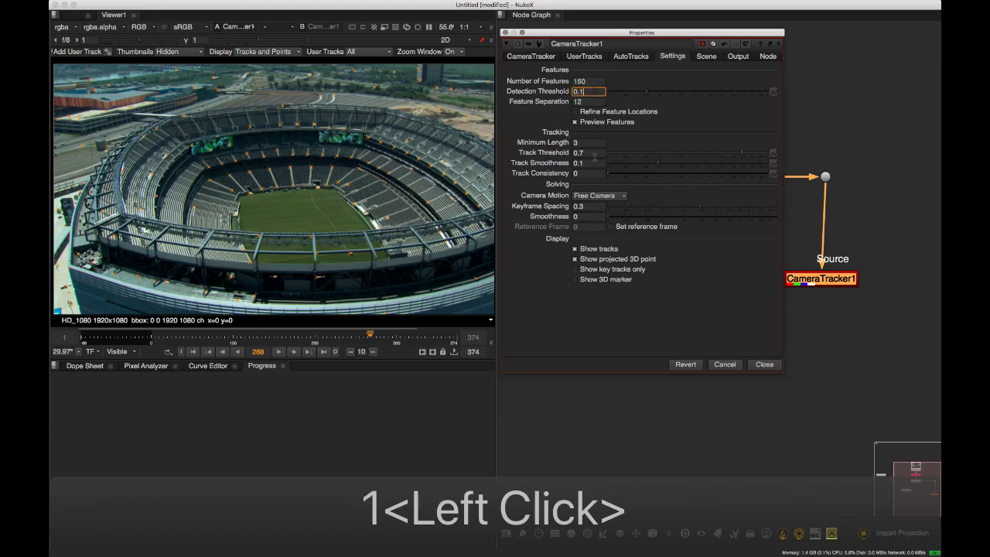
click(706, 116)
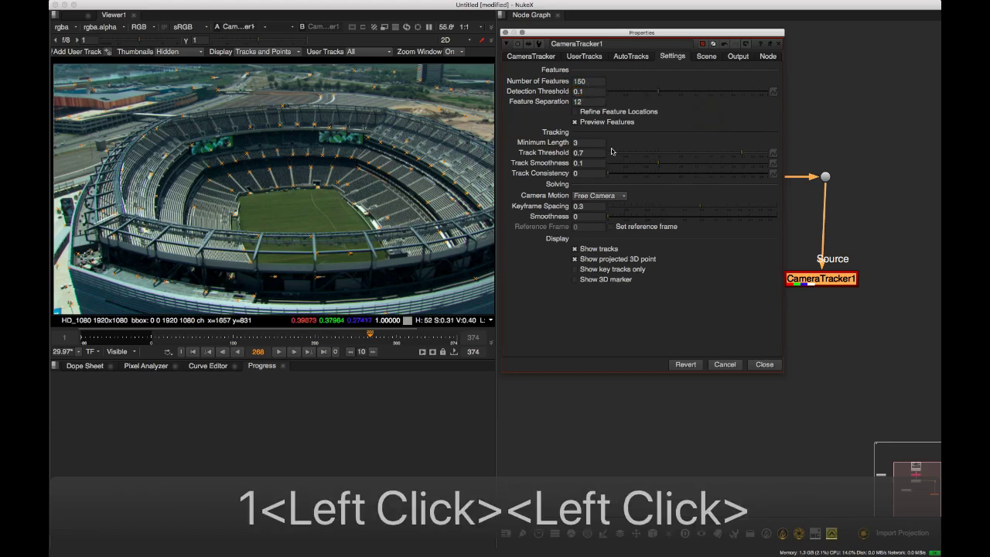
Turn on Refine Feature Locations and compare the feature points where the seating aisles meet the field's edge
click(290, 176)
scroll(290, 175, up, 10)
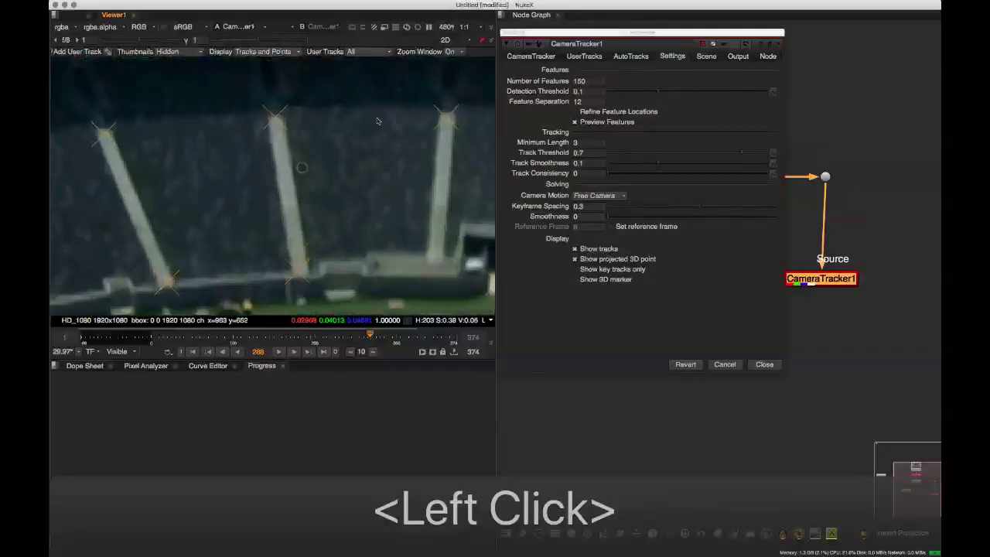
scroll(317, 144, down, 5)
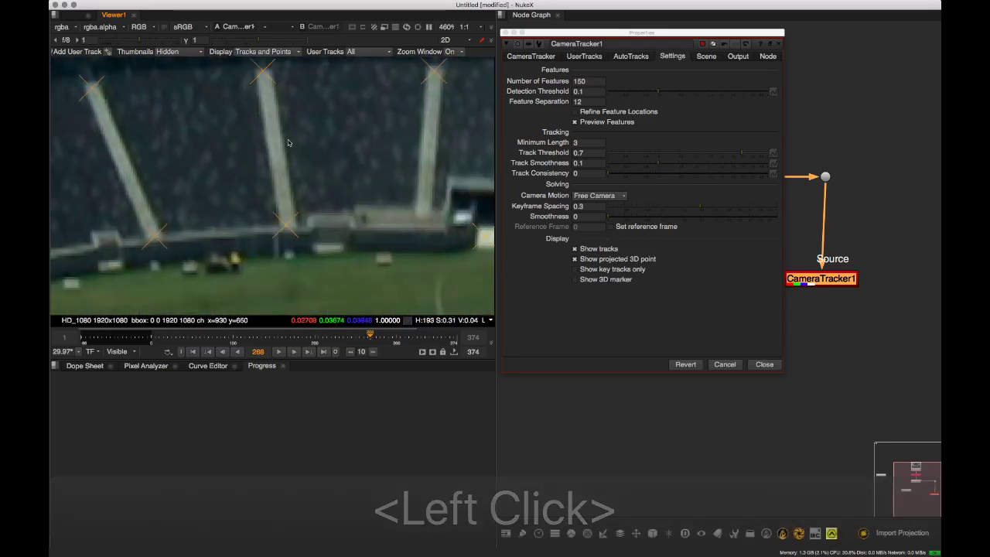
scroll(312, 207, up, 6)
click(312, 207)
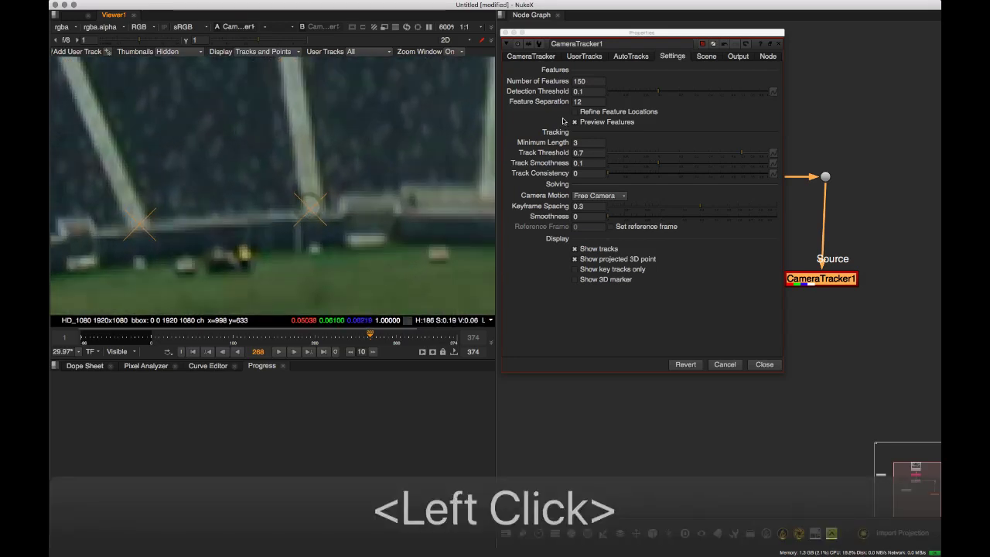
click(575, 122)
click(575, 111)
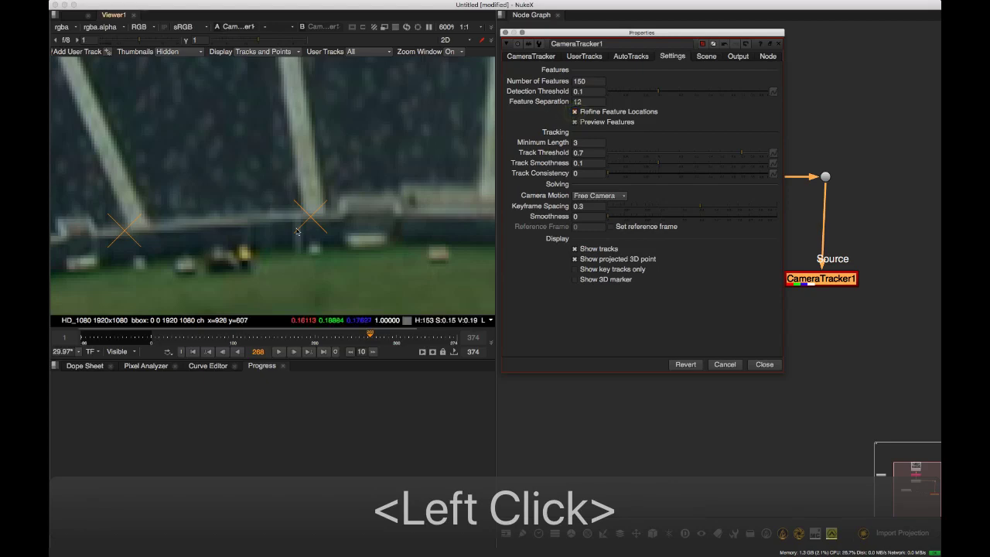
click(332, 192)
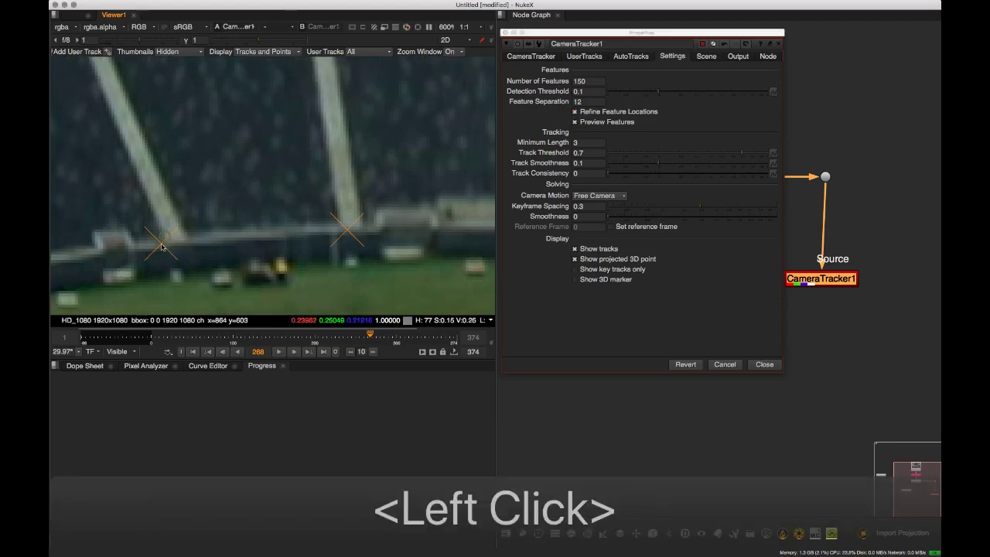
Examine how the previewed features are distributed across the whole stadium plate
scroll(332, 192, down, 8)
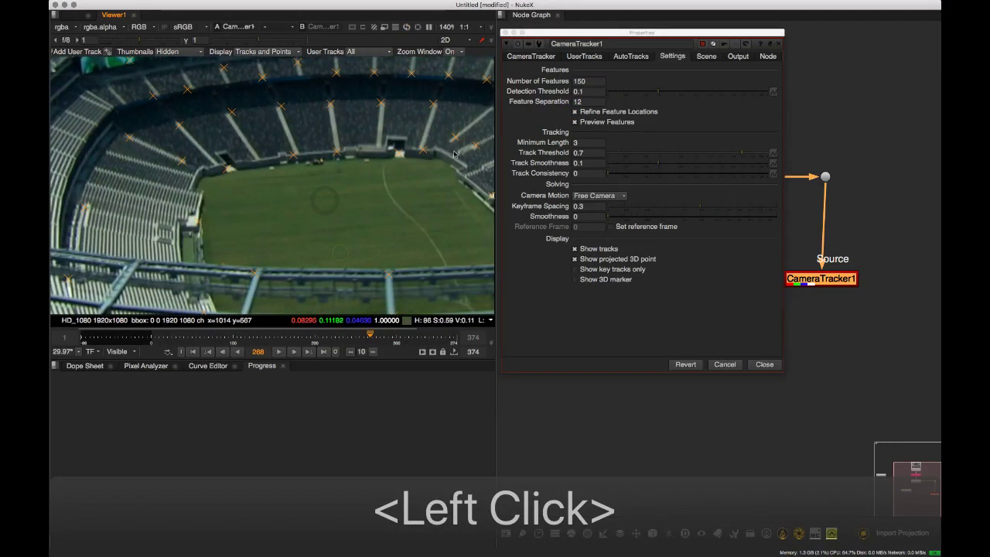
scroll(426, 218, down, 3)
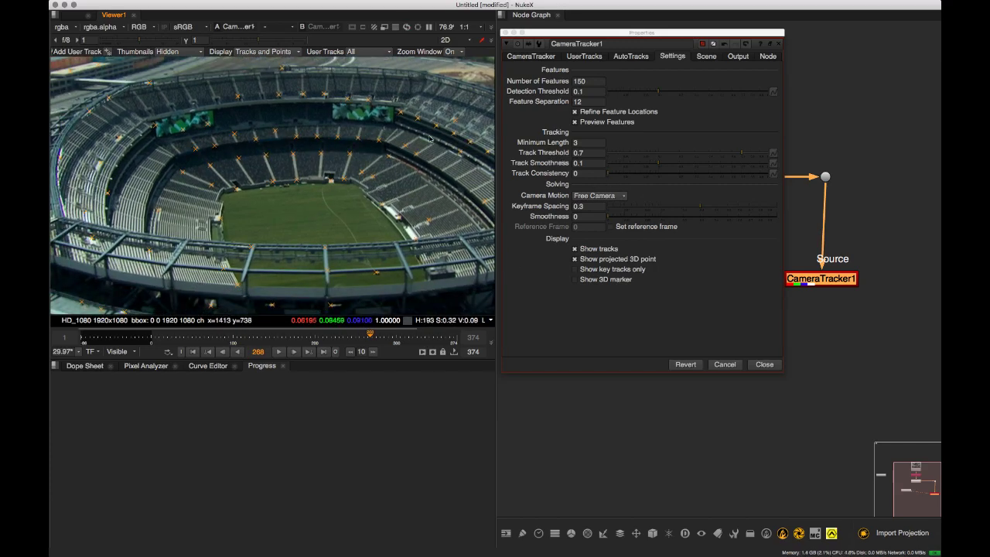
click(391, 202)
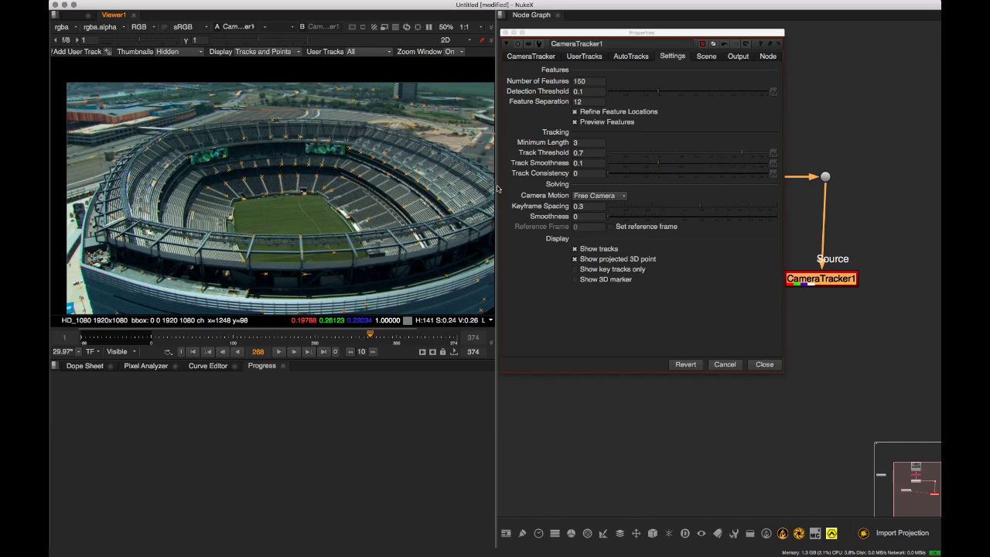
middle_drag(376, 202, 392, 212)
scroll(392, 212, up, 2)
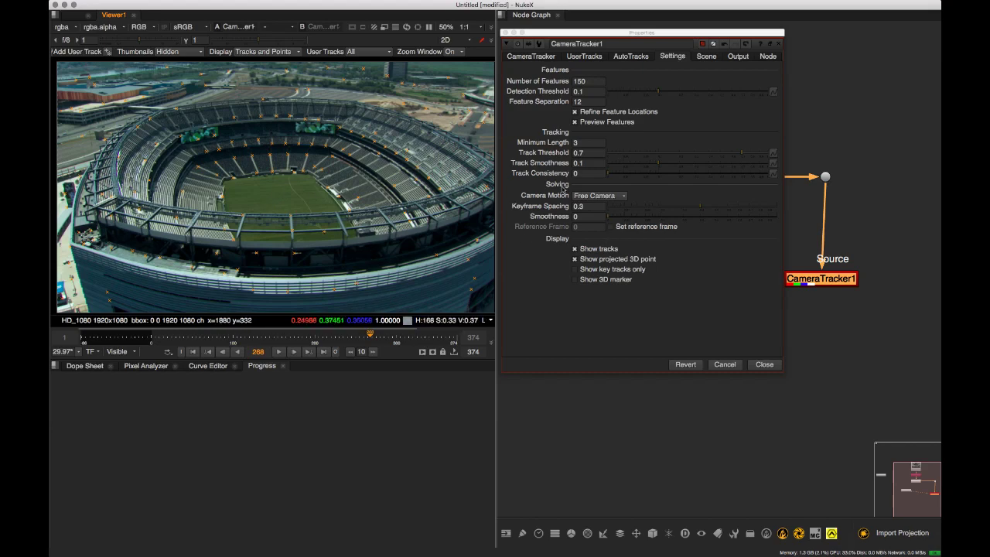
middle_drag(339, 234, 363, 245)
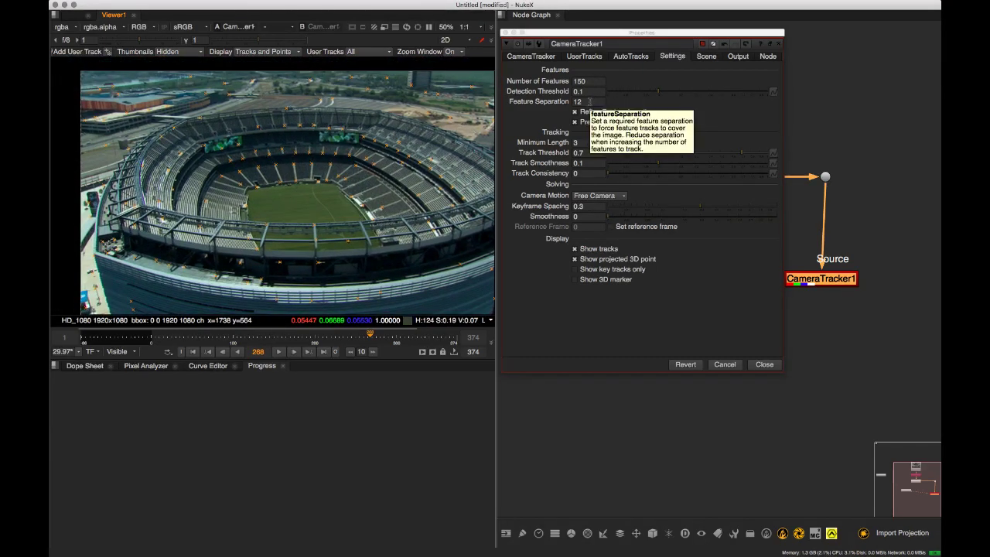
middle_drag(299, 150, 221, 122)
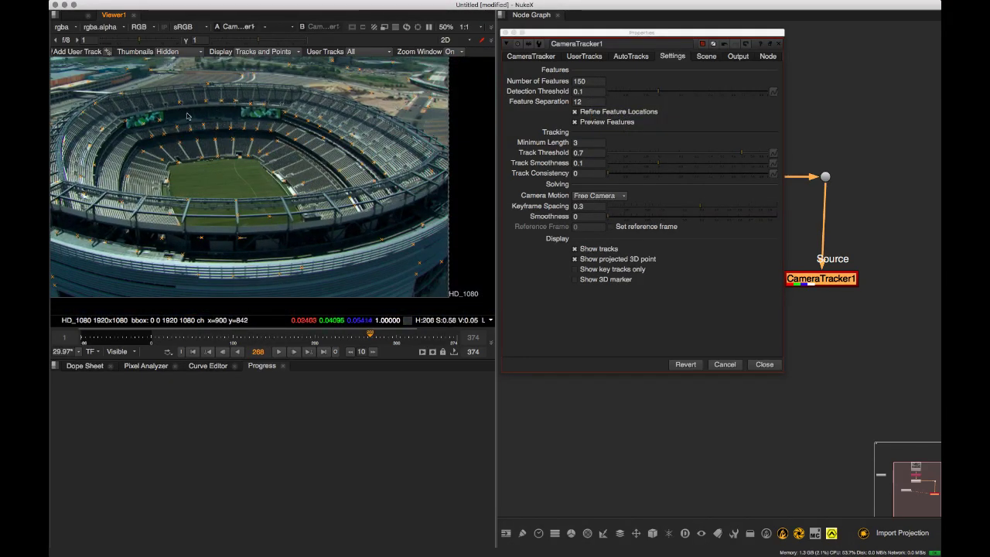
middle_drag(267, 175, 292, 194)
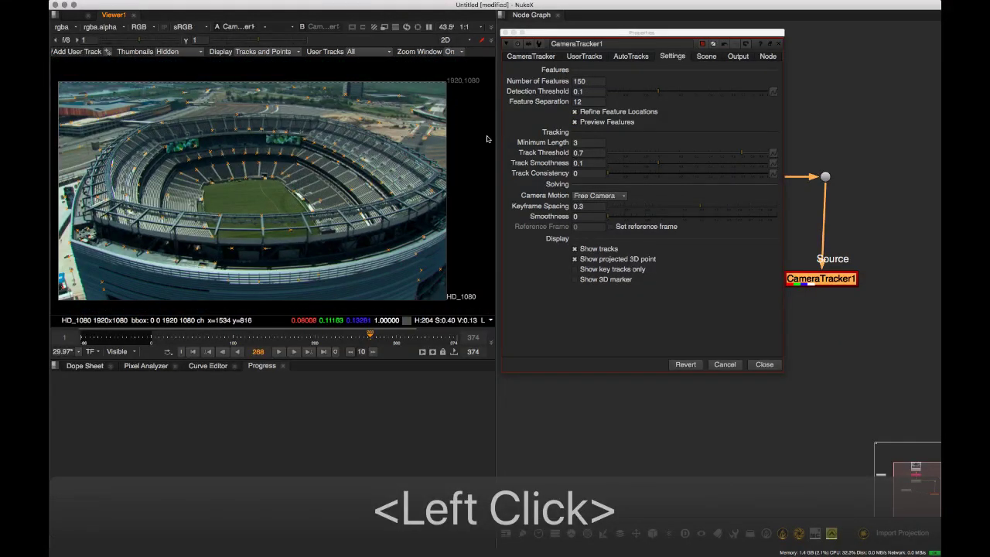
middle_drag(346, 241, 368, 227)
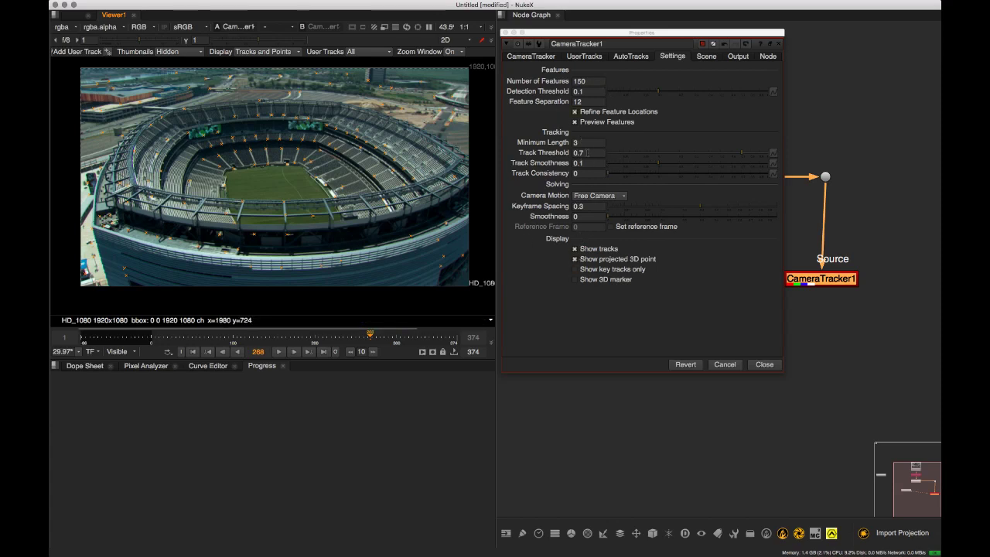
Turn off Preview Features and Refine Feature Locations, and set the Number of Features to 300
click(575, 122)
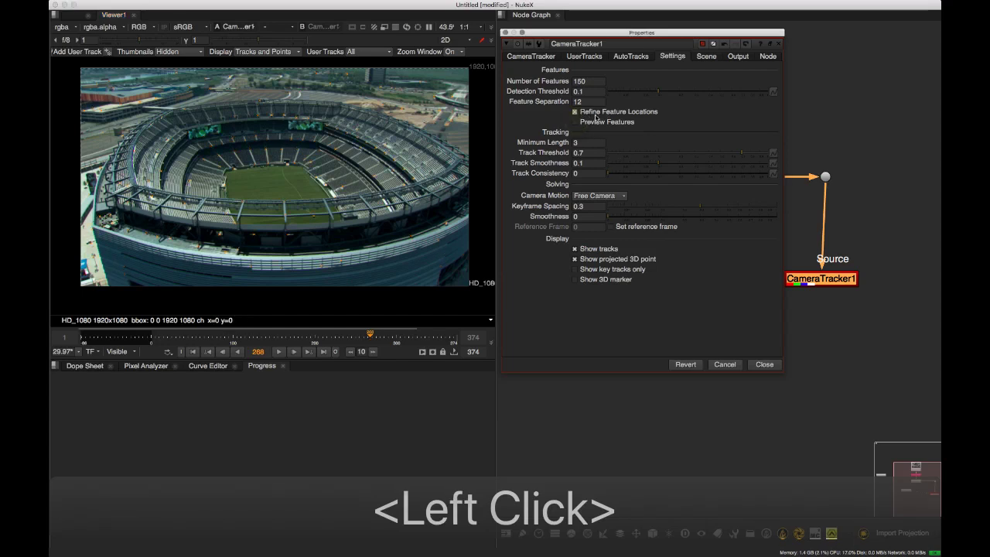
click(576, 113)
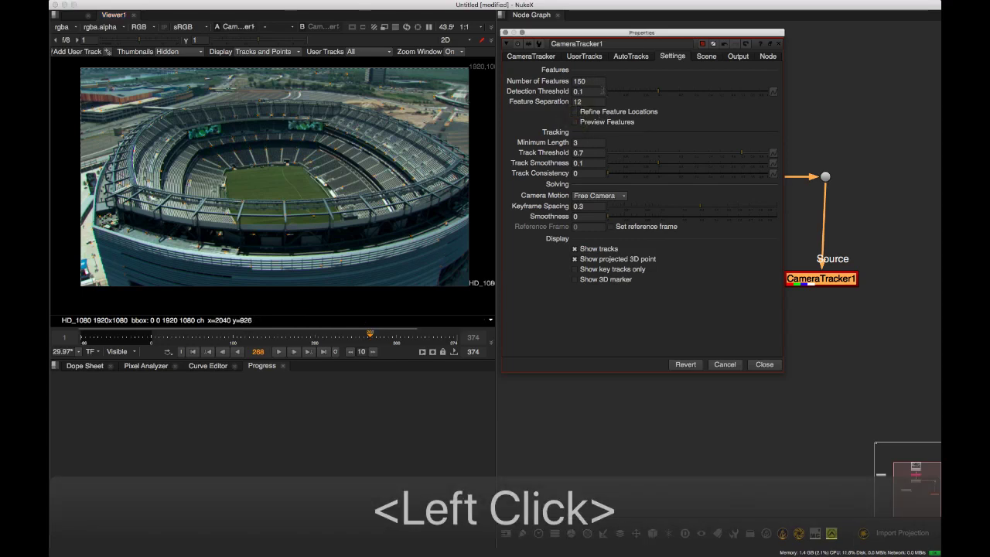
double_click(588, 81)
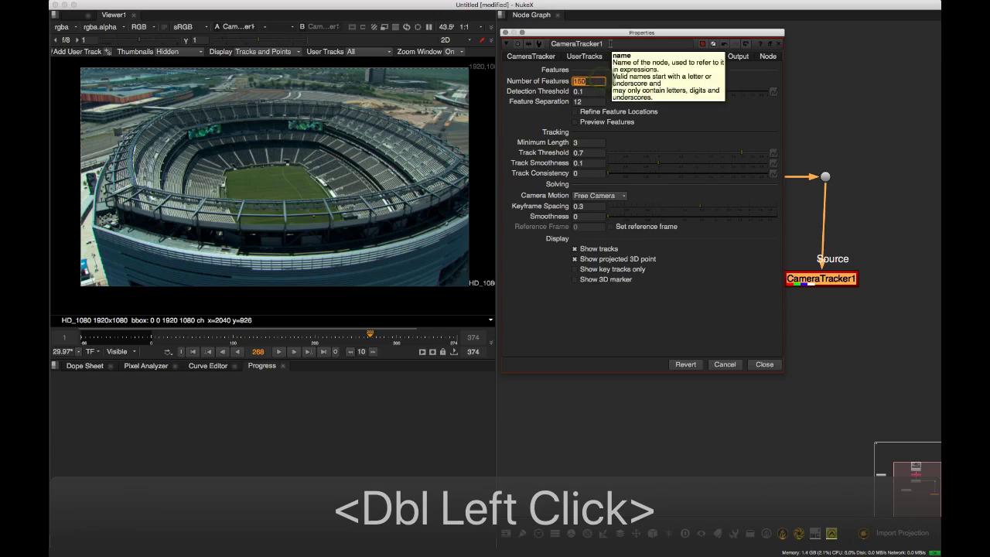
text(300)
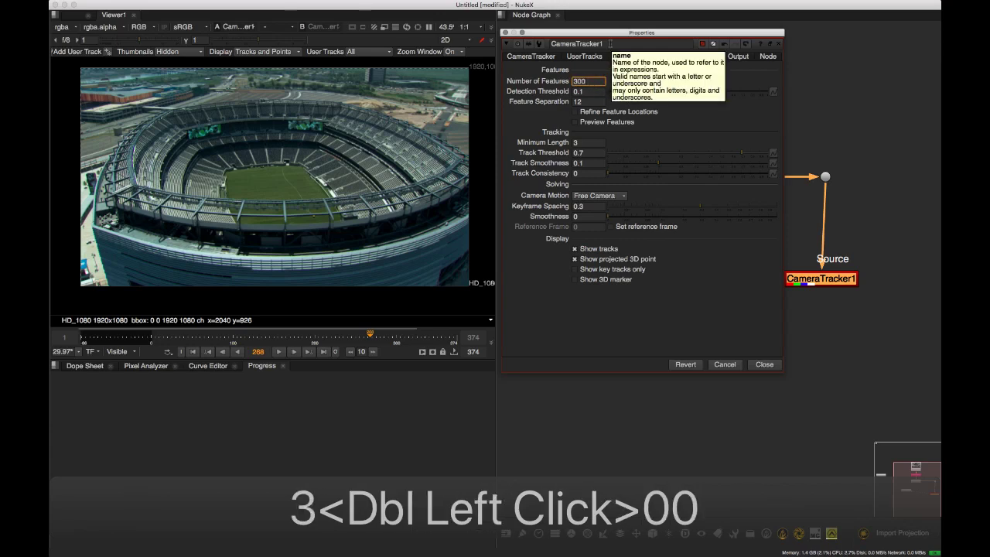
click(568, 316)
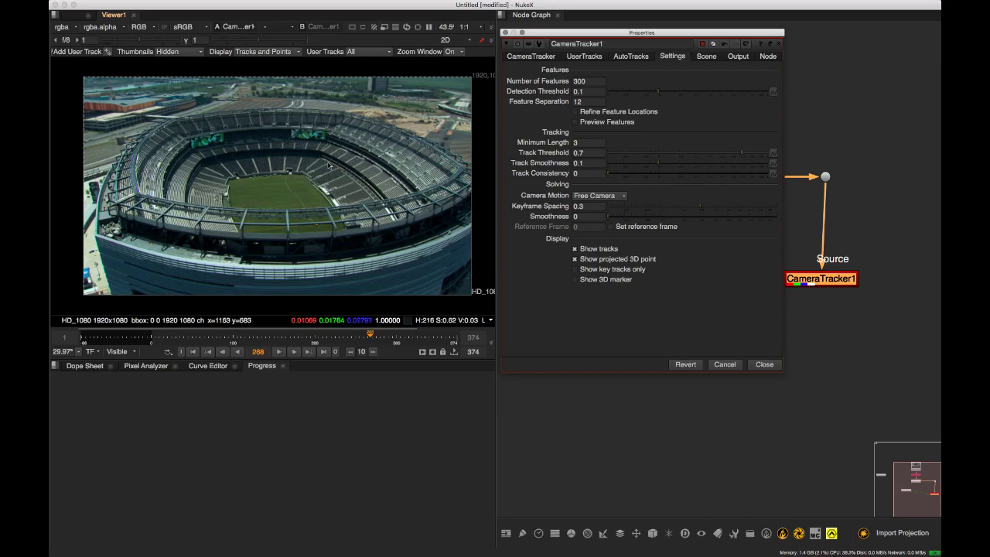
Return to CameraTracker1's main settings and set the viewer timeline's range to Global
click(544, 57)
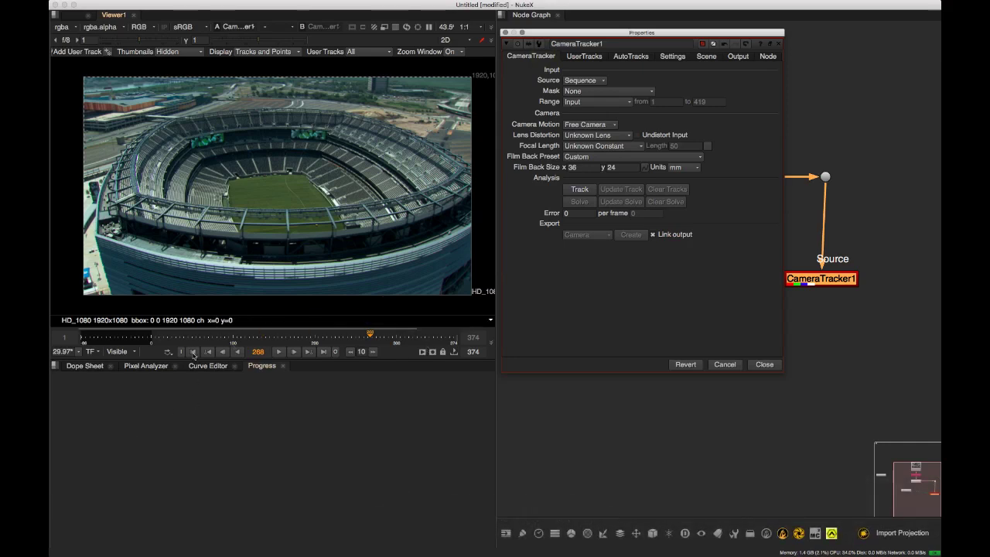
click(129, 352)
click(133, 316)
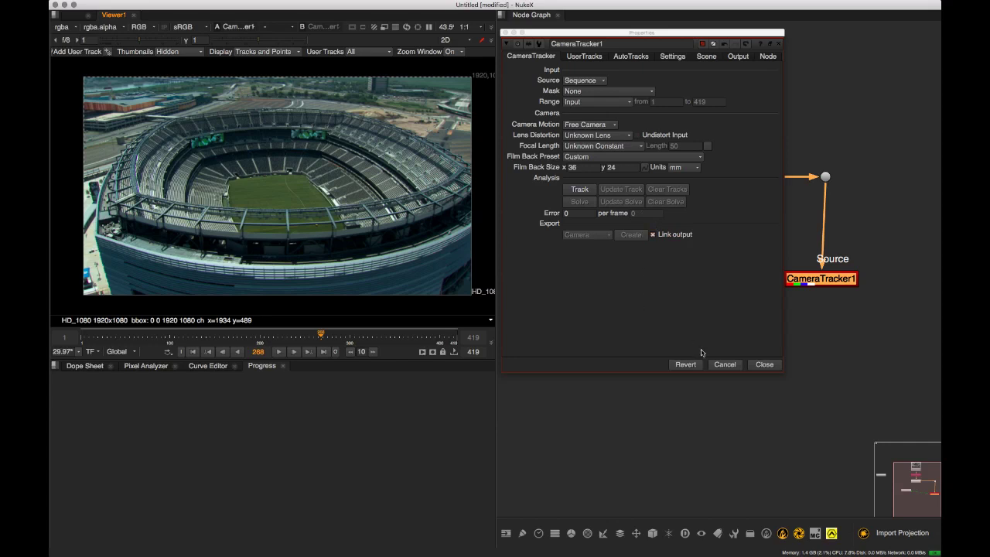
Add an unconnected Roto node with alpha output and draw an ellipse around the stadium bowl at frame 268
drag(815, 283, 819, 284)
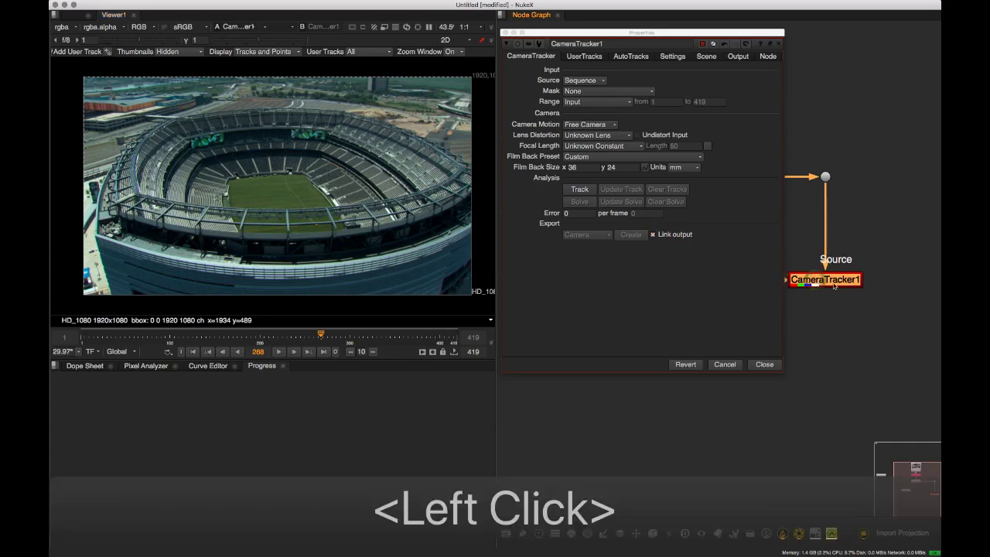
click(879, 207)
key(o)
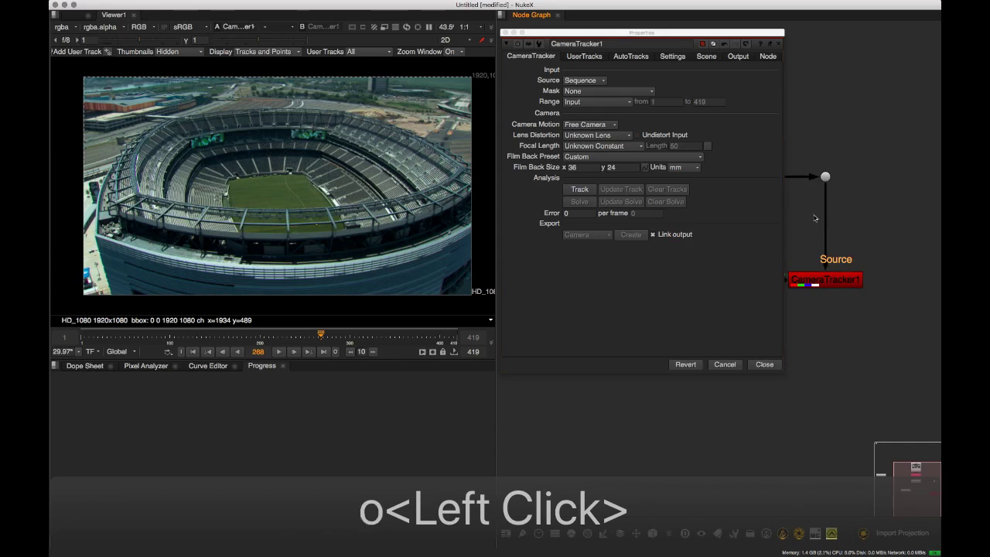
drag(60, 97, 85, 129)
mouse_move(142, 107)
mouse_down()
mouse_move(387, 249)
mouse_move(454, 260)
mouse_up()
scroll(306, 119, down, 2)
middle_drag(306, 119, 262, 134)
scroll(262, 134, down, 2)
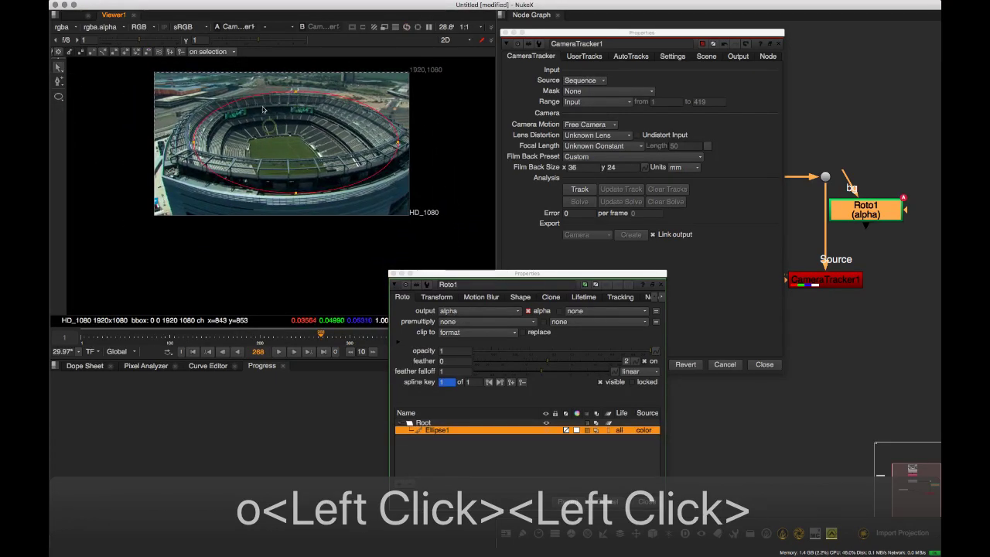
Add a Copy node that takes Roto1 as its A input, and insert it between the Dot and CameraTracker1
drag(861, 215, 913, 222)
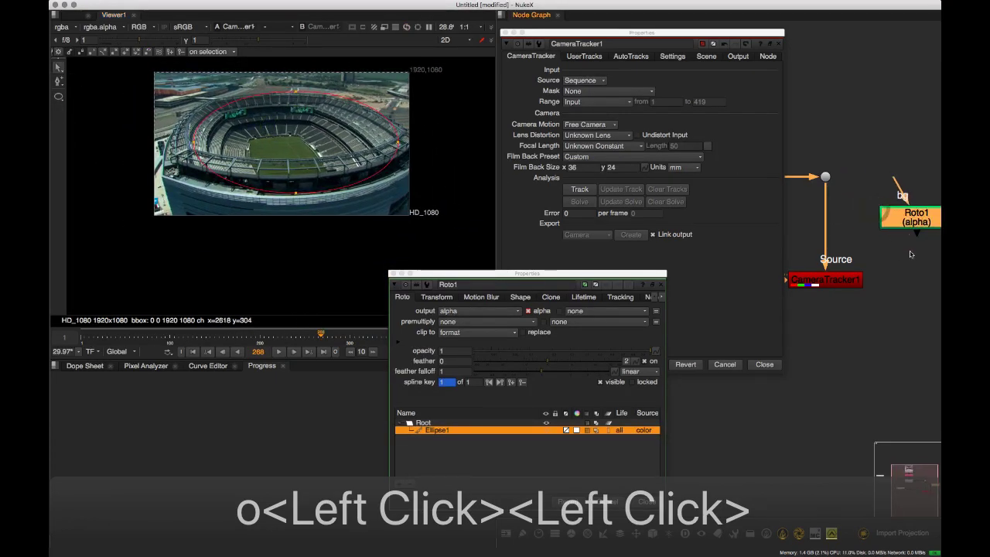
key(k)
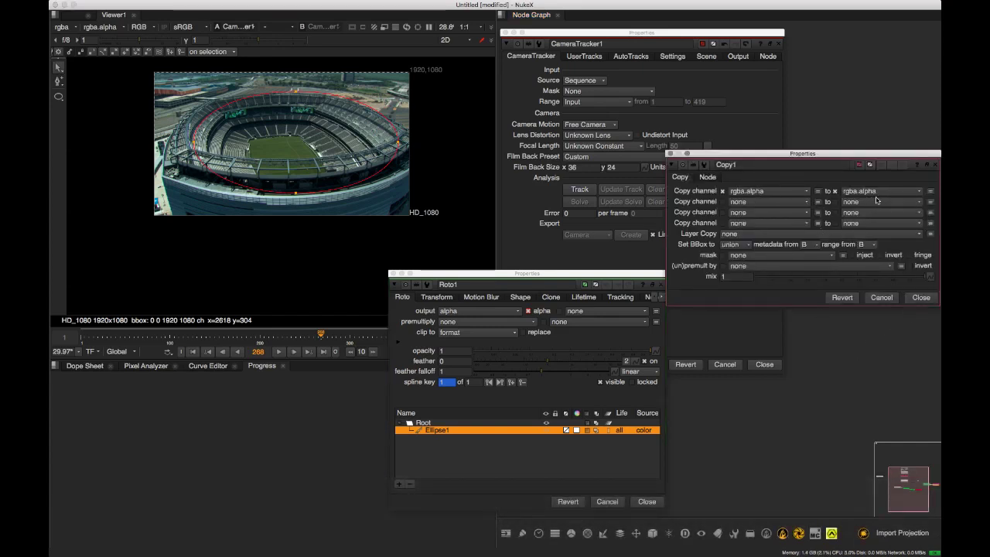
click(921, 297)
click(647, 502)
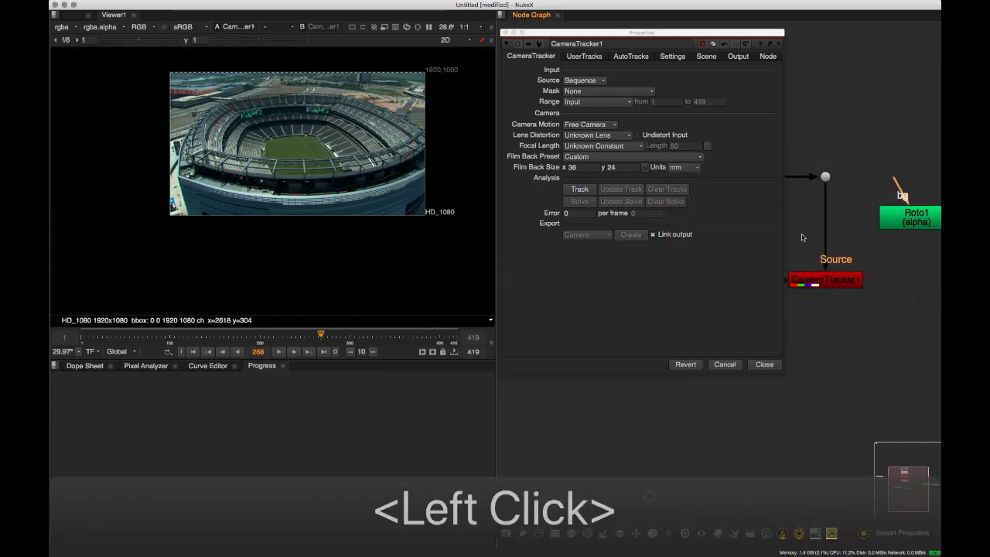
click(506, 44)
middle_drag(698, 275, 579, 323)
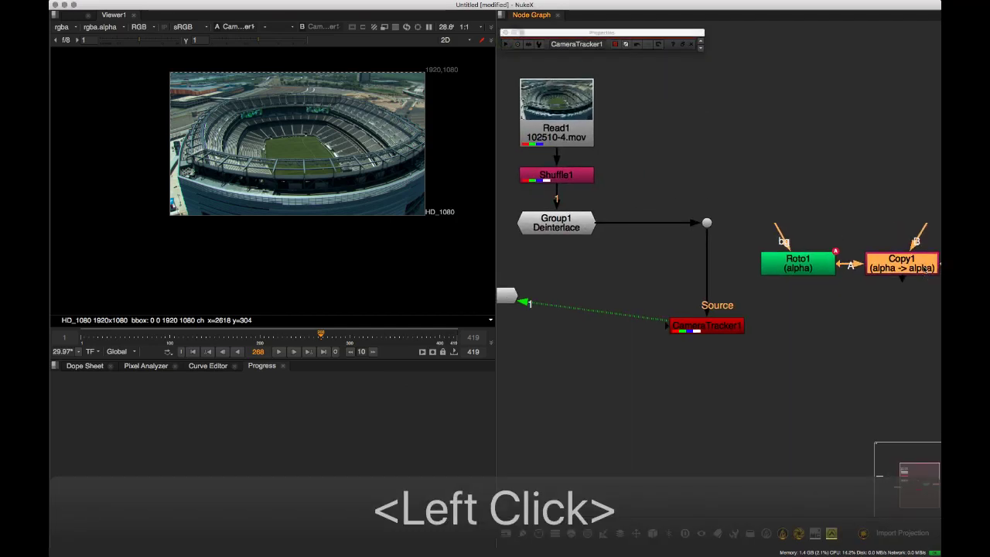
drag(914, 269, 814, 265)
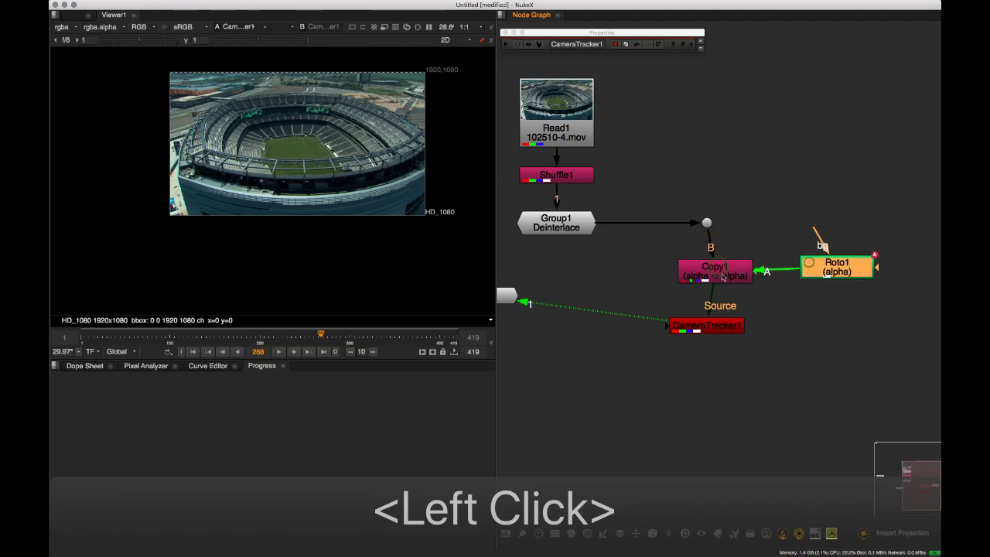
drag(729, 273, 719, 271)
Compare the alpha channels of the Dot and Copy1 in the viewer, and return to CameraTracker1's RGB output
drag(660, 324, 706, 222)
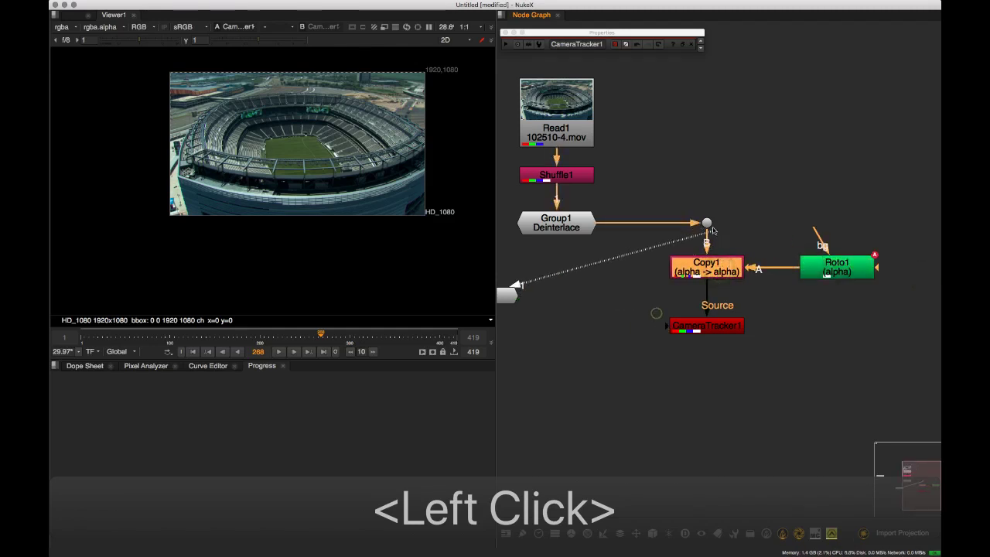
click(281, 234)
key(a)
middle_drag(340, 152, 321, 150)
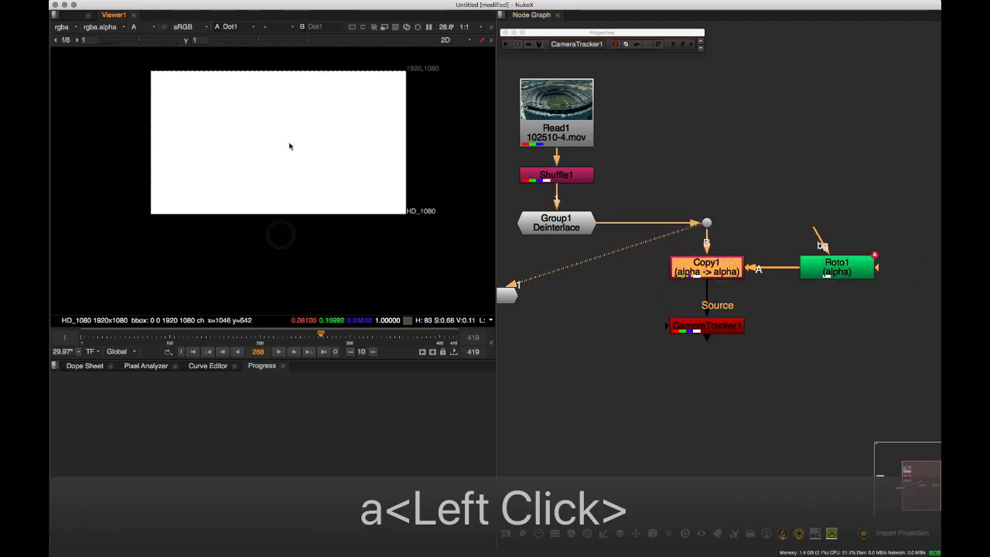
drag(681, 231, 706, 267)
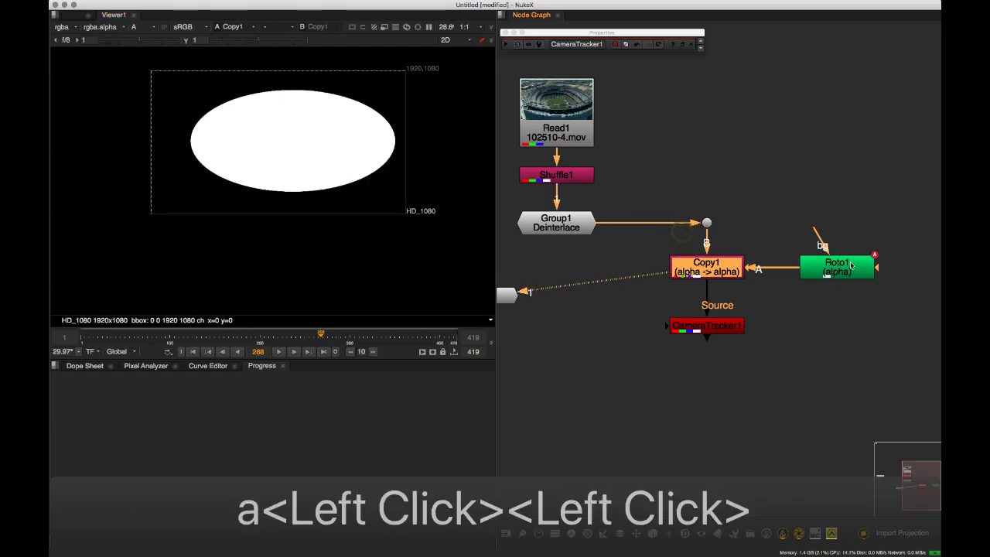
click(837, 267)
scroll(848, 265, down, 5)
key(a)
click(290, 251)
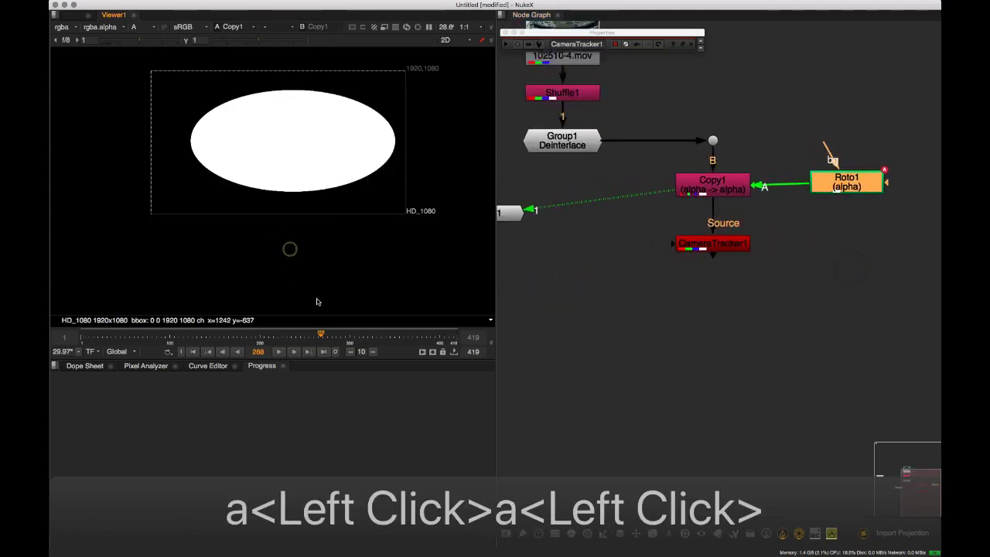
drag(667, 191, 707, 232)
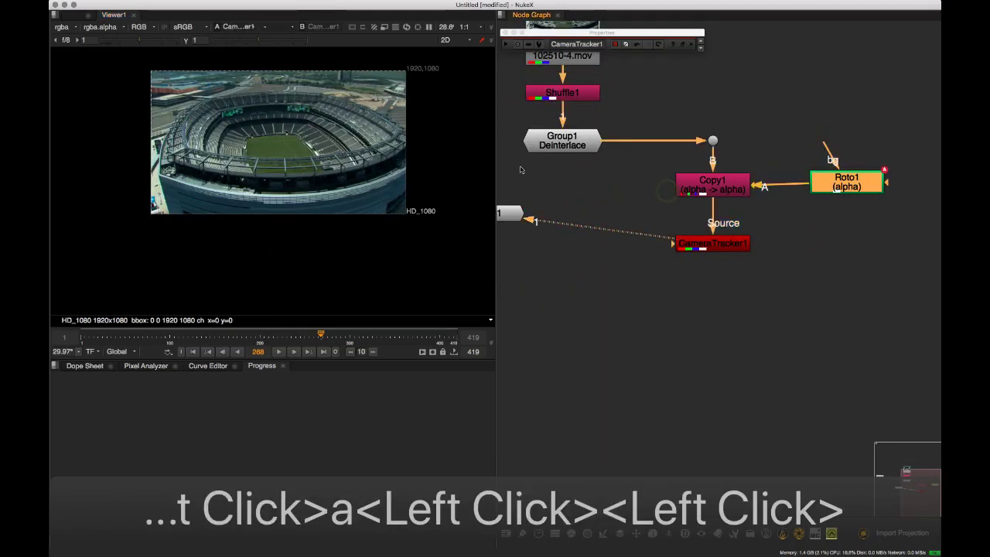
Move Viewer1 below CameraTracker1, turn on Preview Features in CameraTracker1, and return to its main settings
drag(509, 210, 615, 347)
click(505, 45)
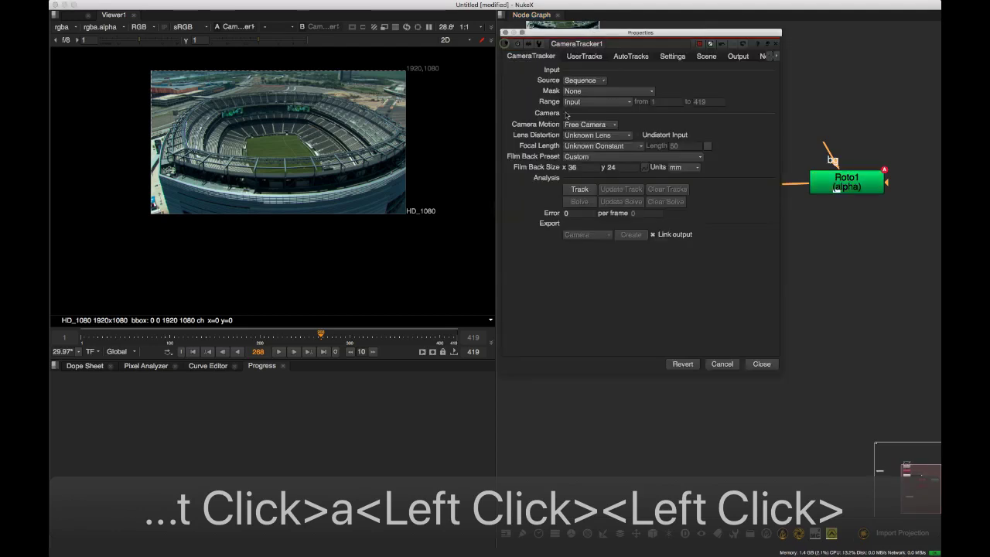
click(673, 55)
click(575, 121)
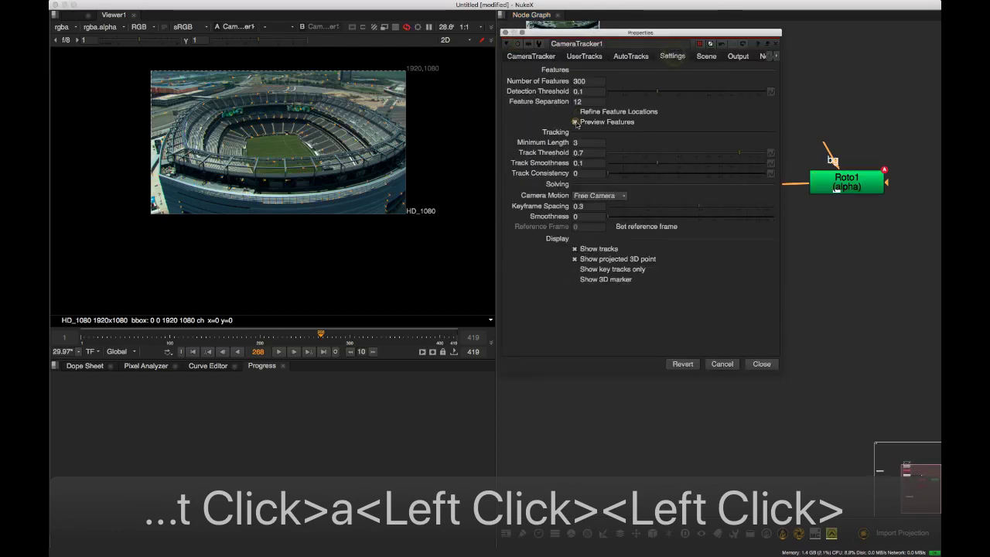
scroll(255, 85, up, 2)
click(530, 56)
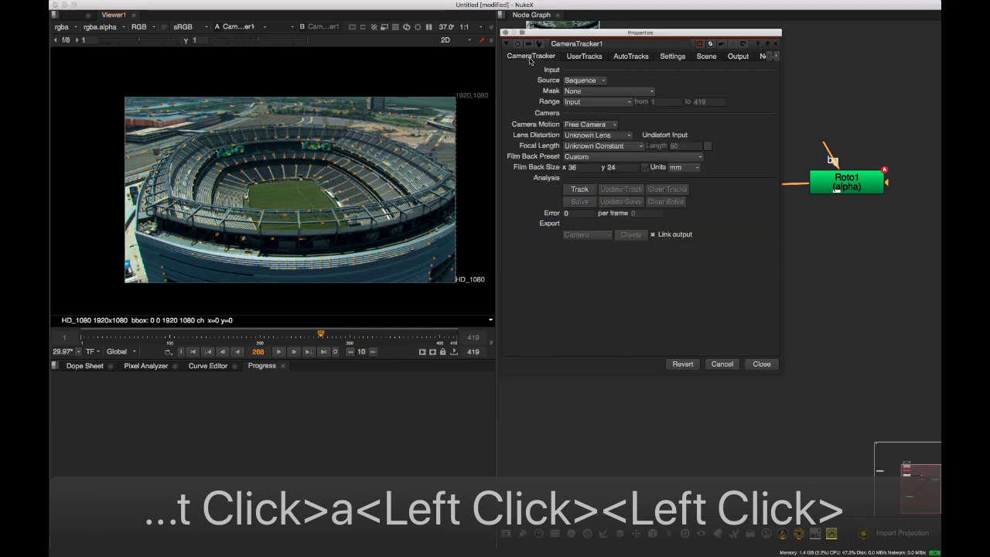
scroll(332, 186, up, 4)
Move CameraTracker1's properties clear of the node graph, and set its Mask to Source Alpha
click(605, 93)
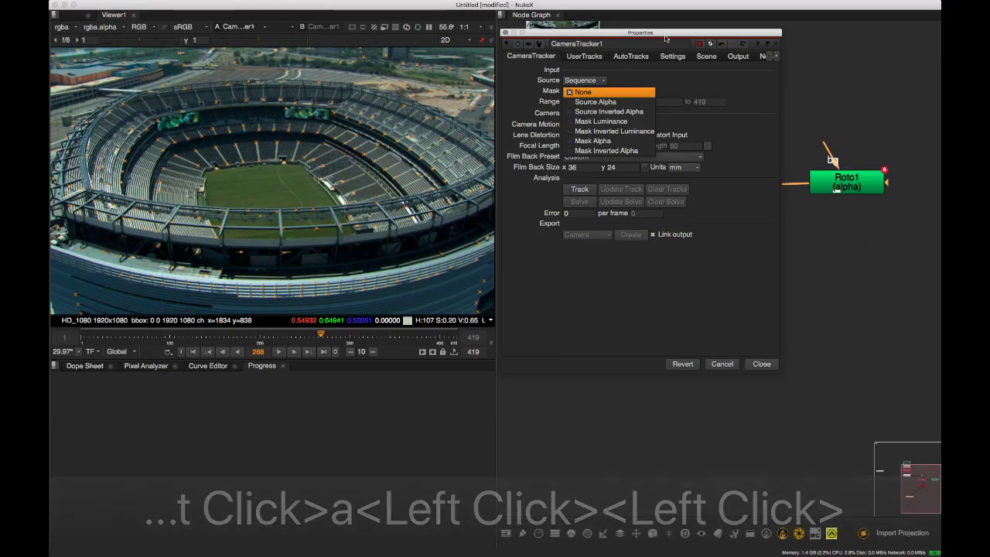
click(586, 92)
drag(662, 31, 455, 273)
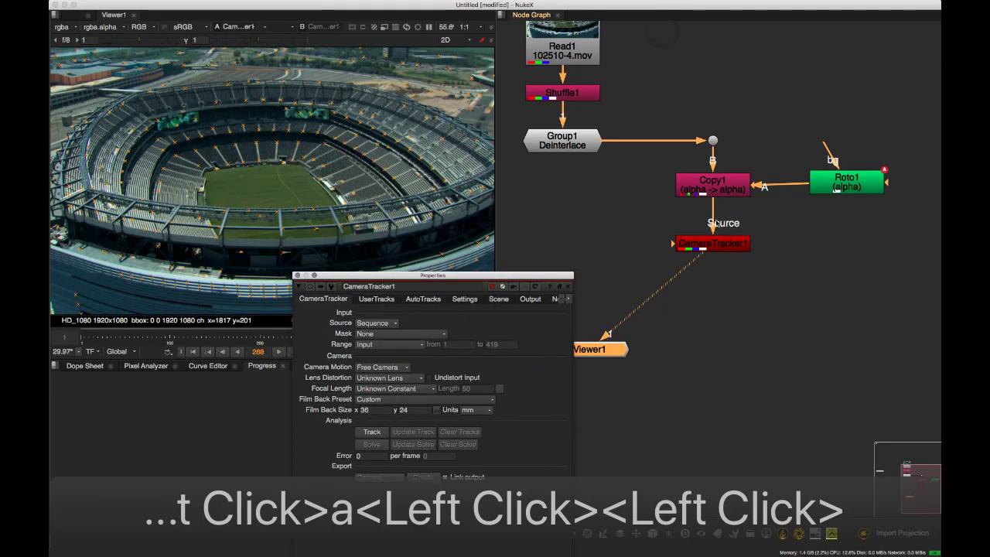
drag(714, 244, 712, 189)
click(387, 334)
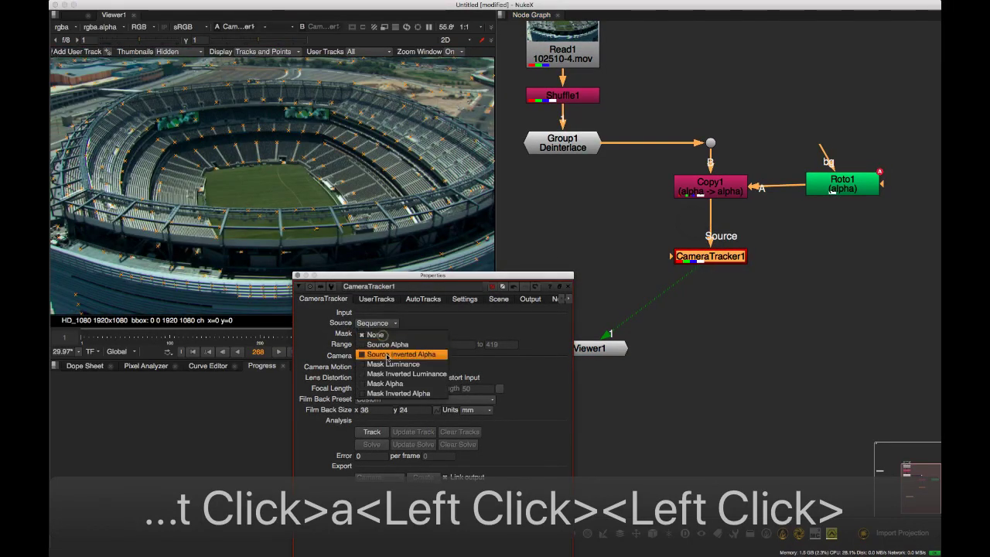
click(387, 345)
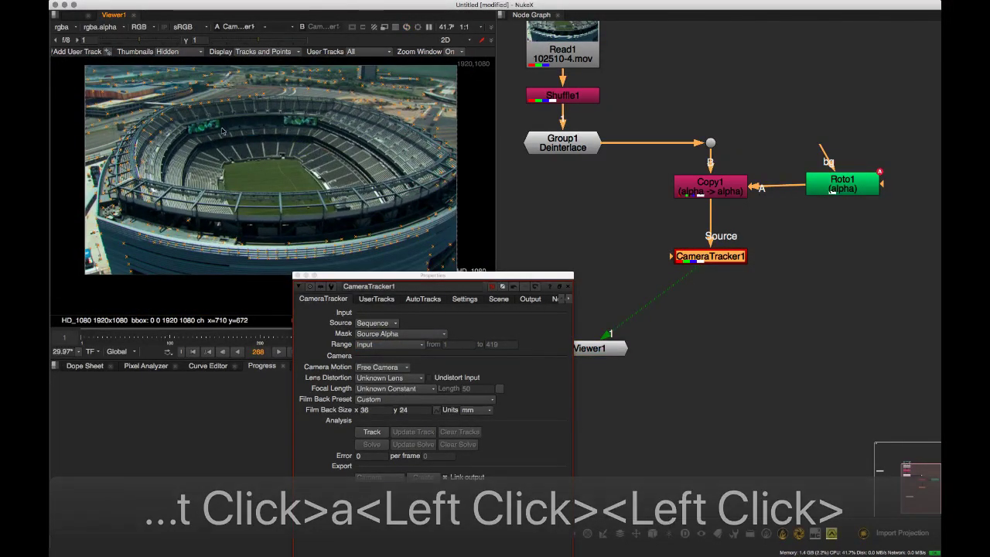
Try Source Inverted Alpha as CameraTracker1's Mask, and set the Mask back to None
click(415, 334)
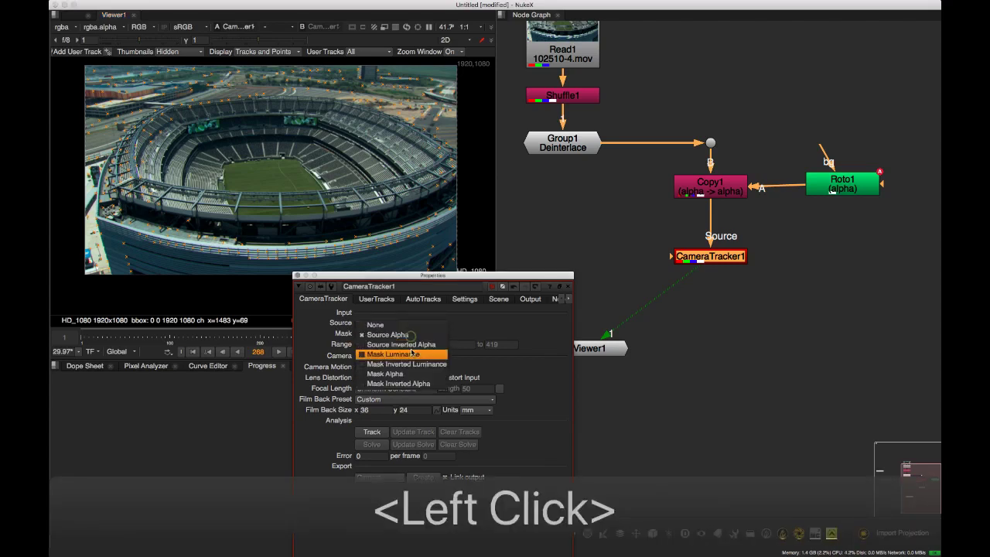
click(415, 343)
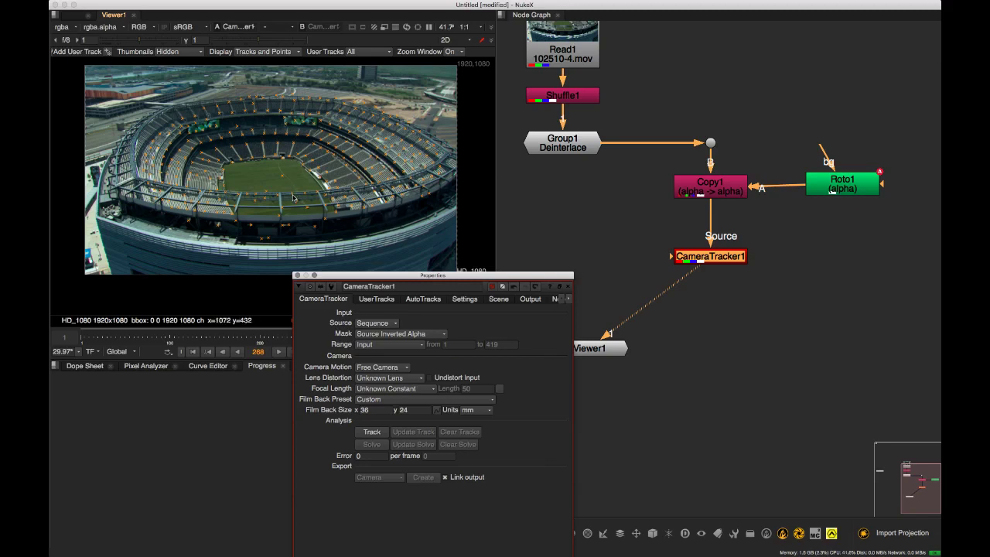
click(421, 338)
click(425, 318)
click(552, 249)
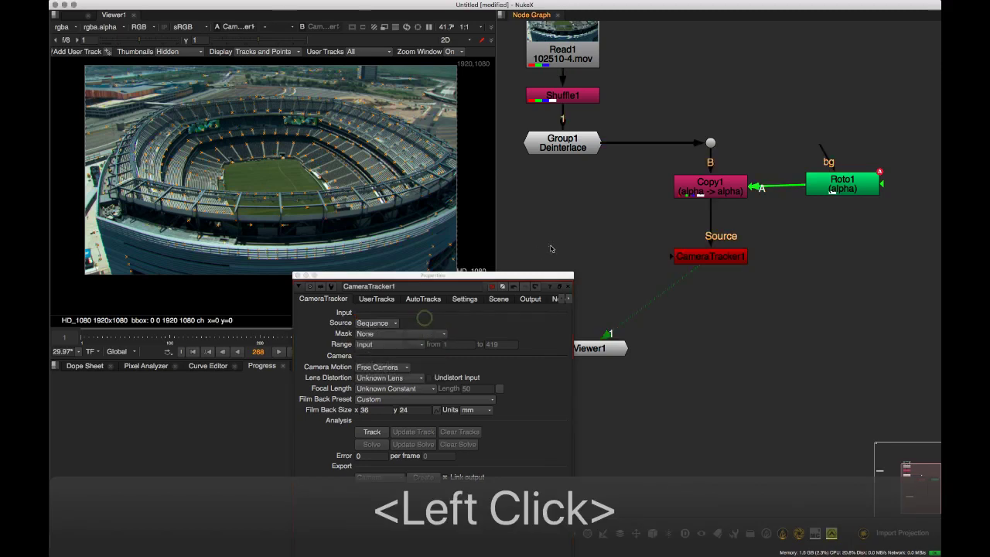
Pull Copy1 out of the node chain and connect Roto1 directly to CameraTracker1's Mask input
drag(711, 193, 892, 84)
drag(839, 184, 822, 201)
drag(669, 256, 874, 257)
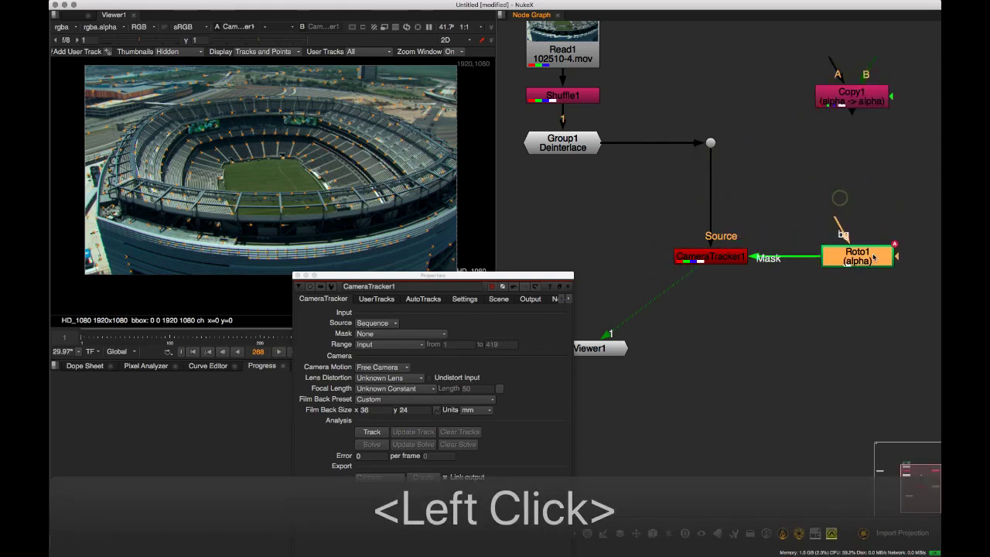
Preview CameraTracker1's Mask as Mask Alpha, and set it to Mask Inverted Alpha
click(423, 335)
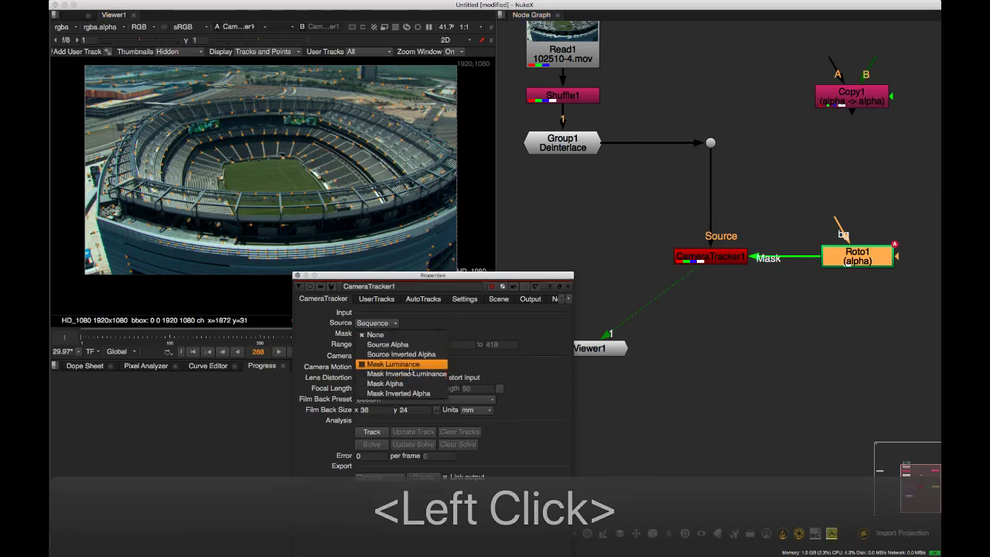
click(407, 383)
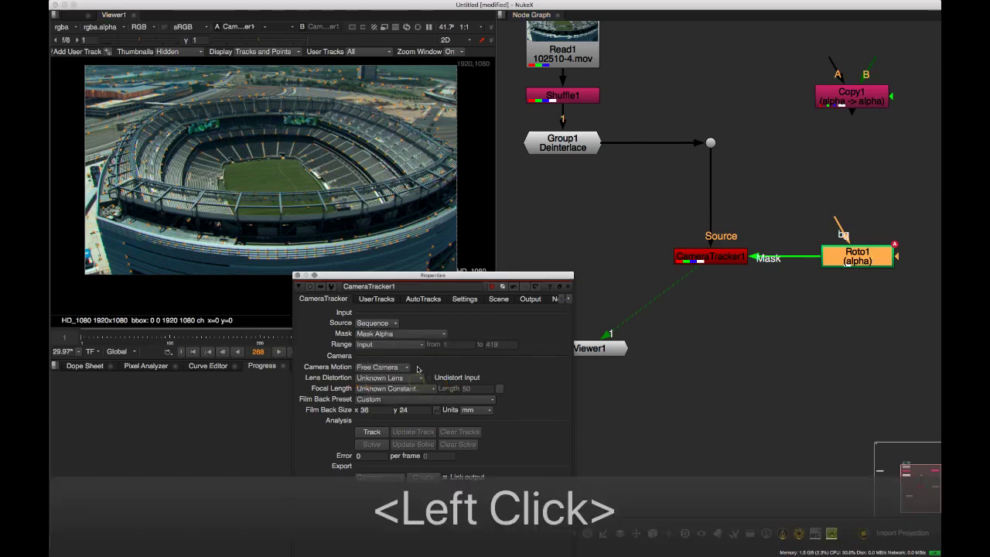
click(416, 335)
click(411, 346)
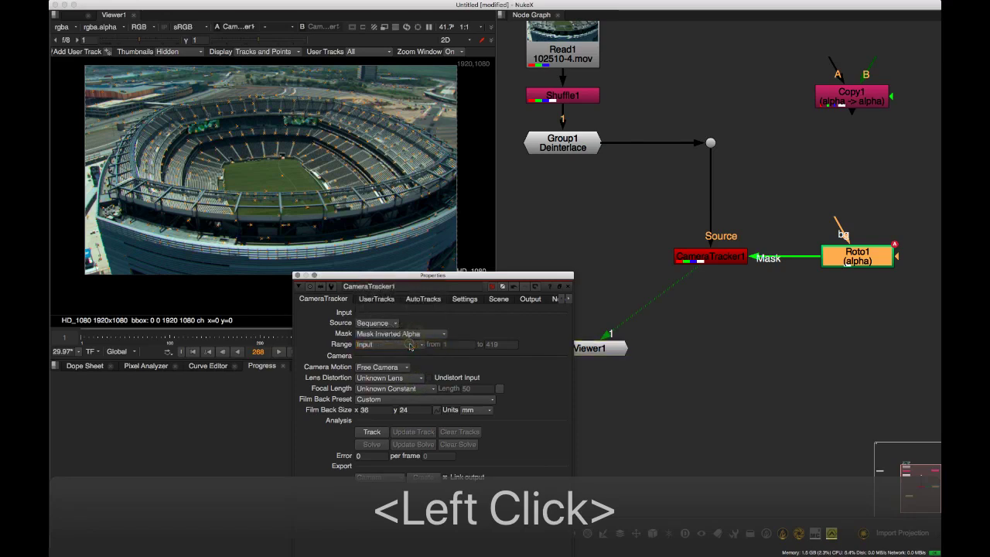
click(435, 335)
click(444, 335)
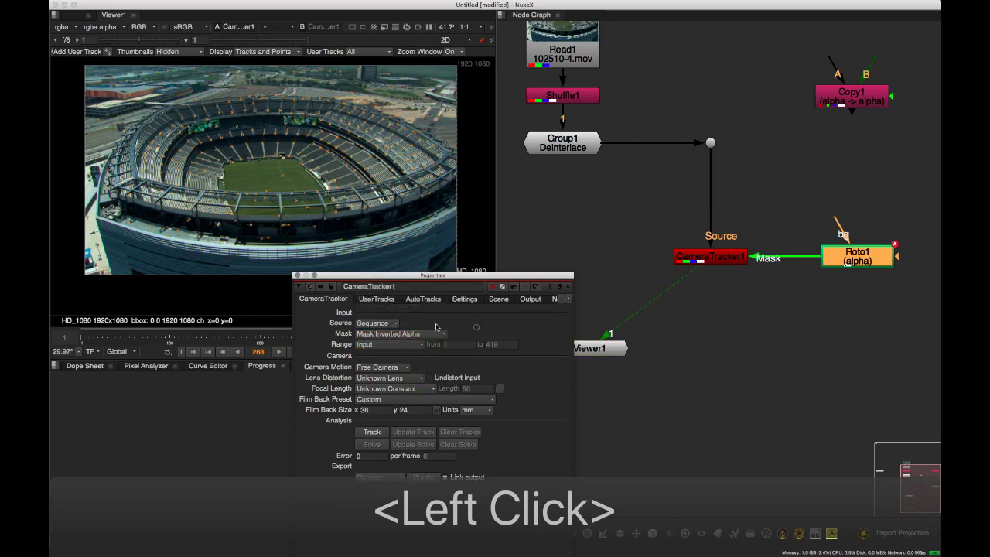
Disconnect Roto1 from CameraTracker1's Mask input and move it aside
click(813, 253)
drag(857, 254, 890, 235)
click(797, 200)
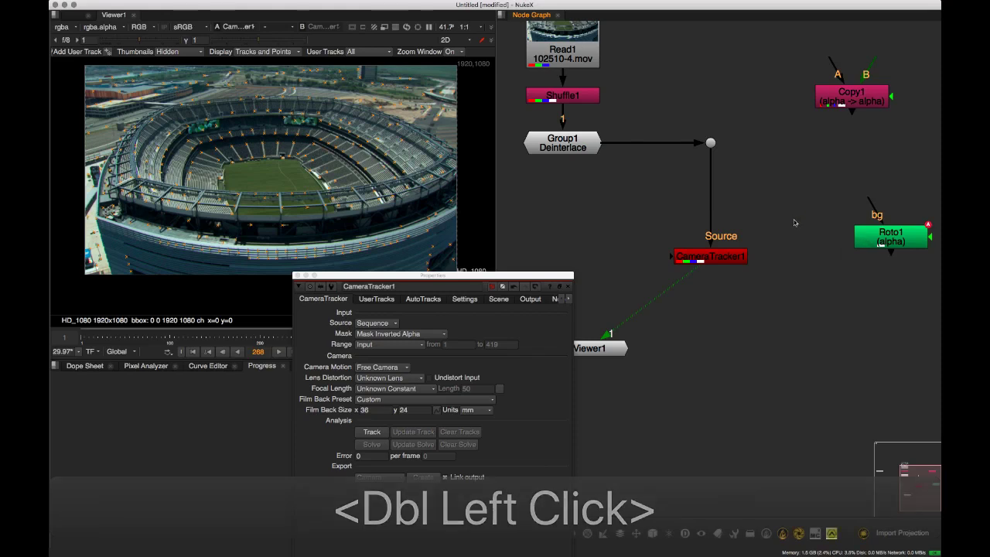
key(k)
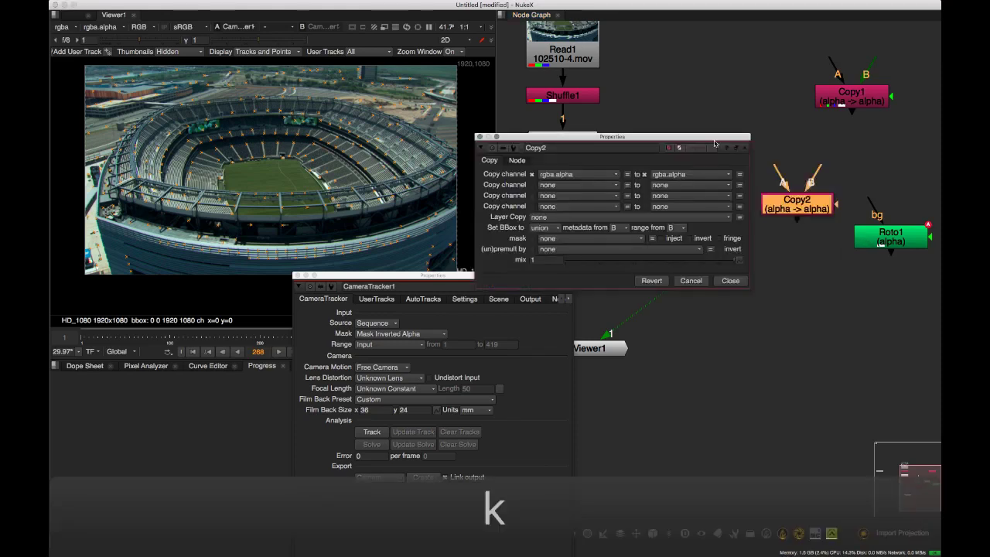
click(798, 204)
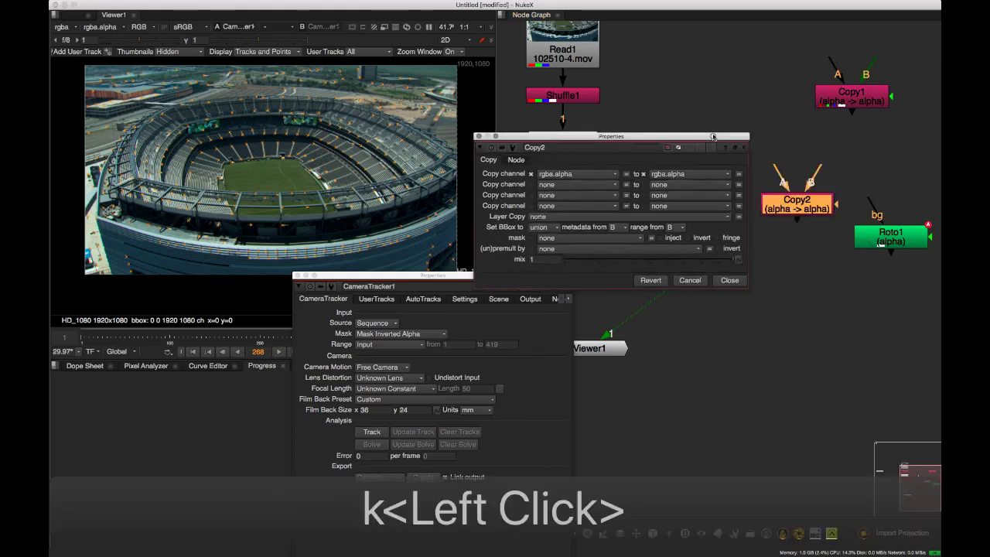
key(Delete)
Add a Keyer node, connect its input to the Dot above CameraTracker1, and show it in the viewer
key(Tab)
click(820, 207)
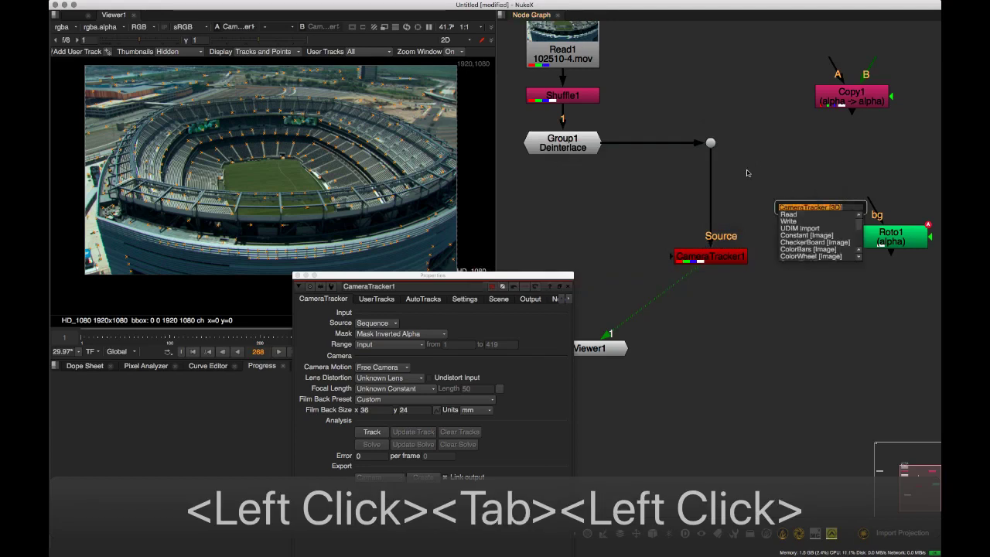
text(keye)
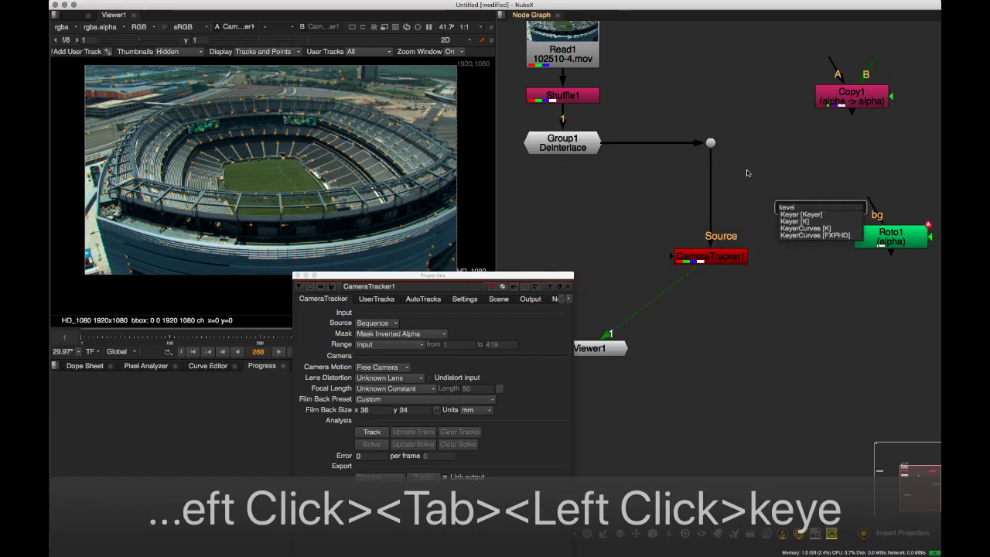
key(Down)
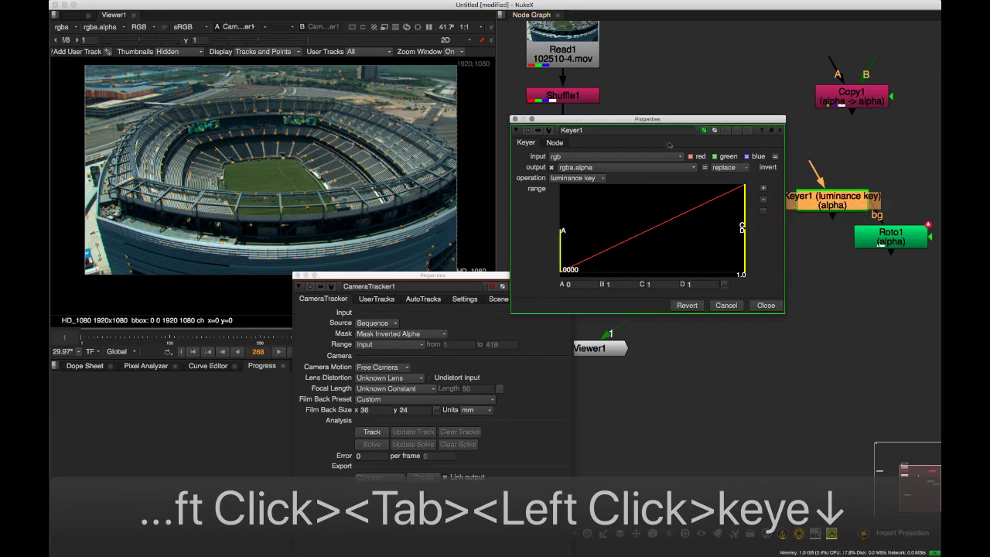
click(661, 121)
drag(662, 122, 615, 328)
drag(812, 180, 710, 142)
key(1)
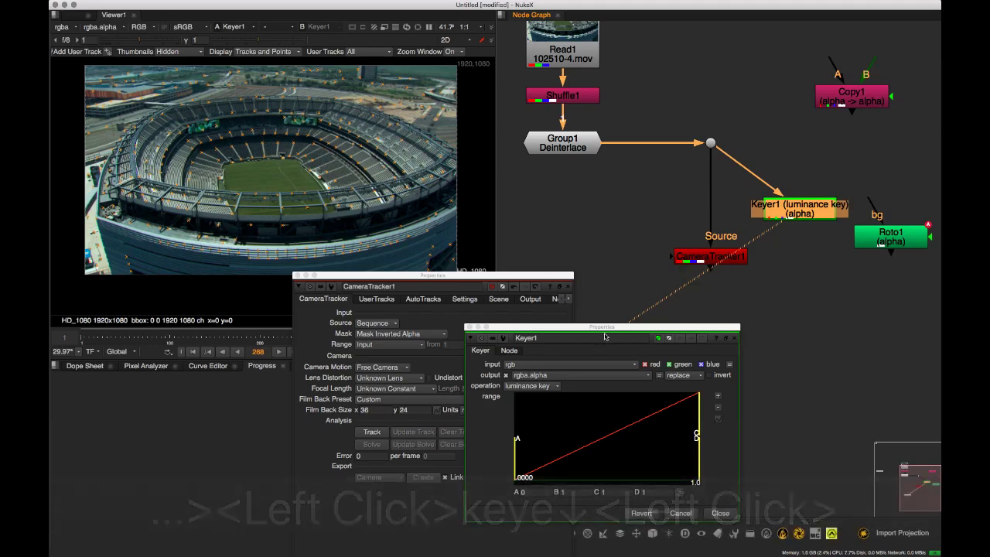
Display the alpha channel of the luminance key in the viewer
click(546, 408)
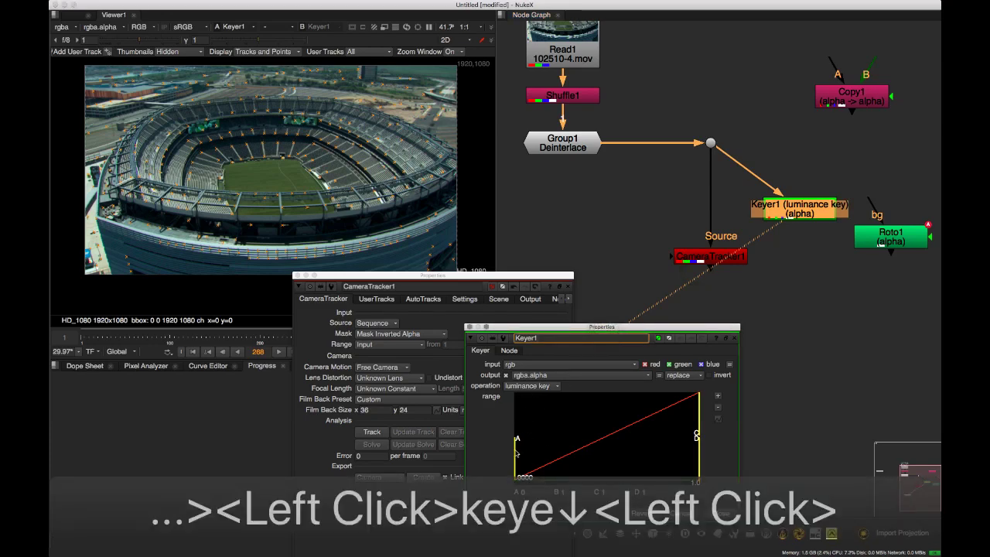
click(302, 116)
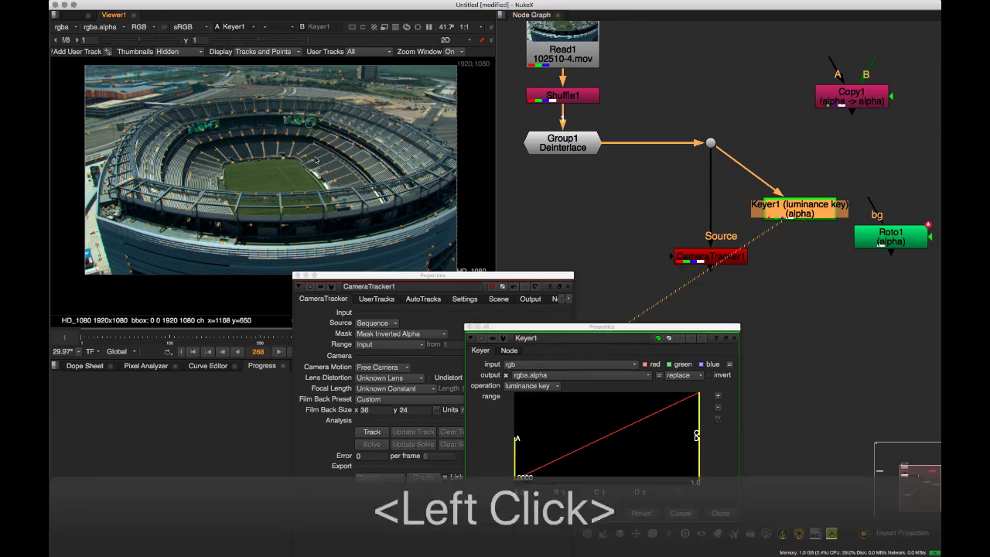
key(a)
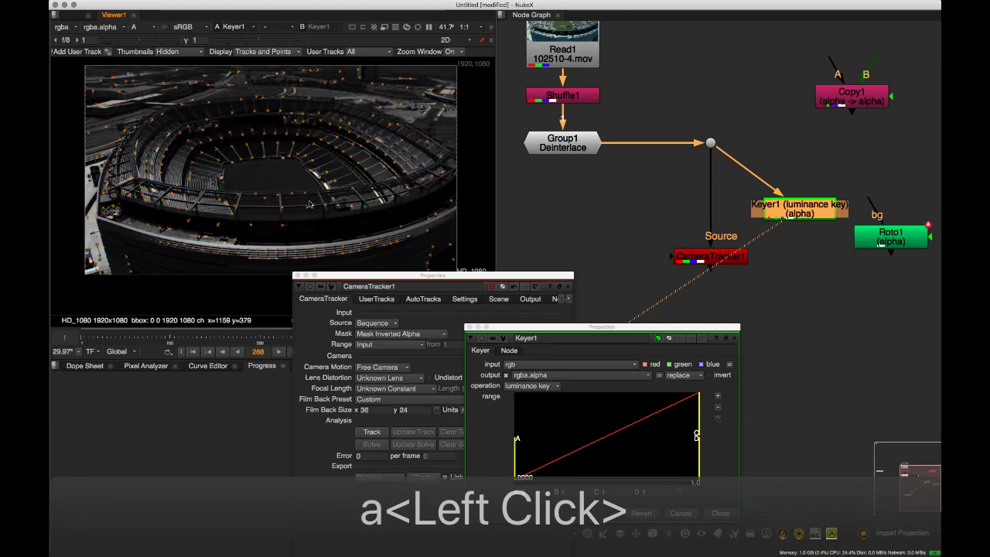
Show the red channel in the viewer and set Keyer1's operation to red keyer
key(r)
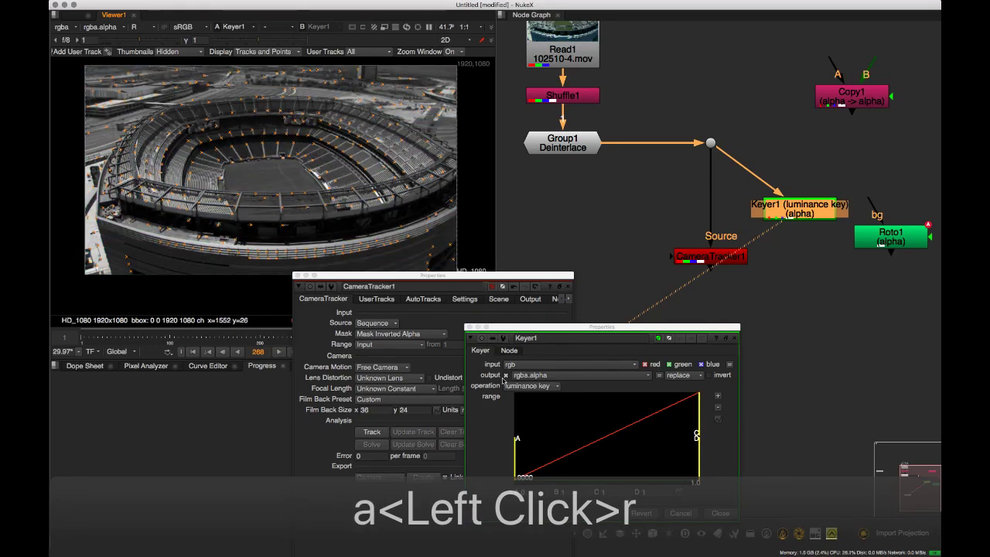
click(534, 385)
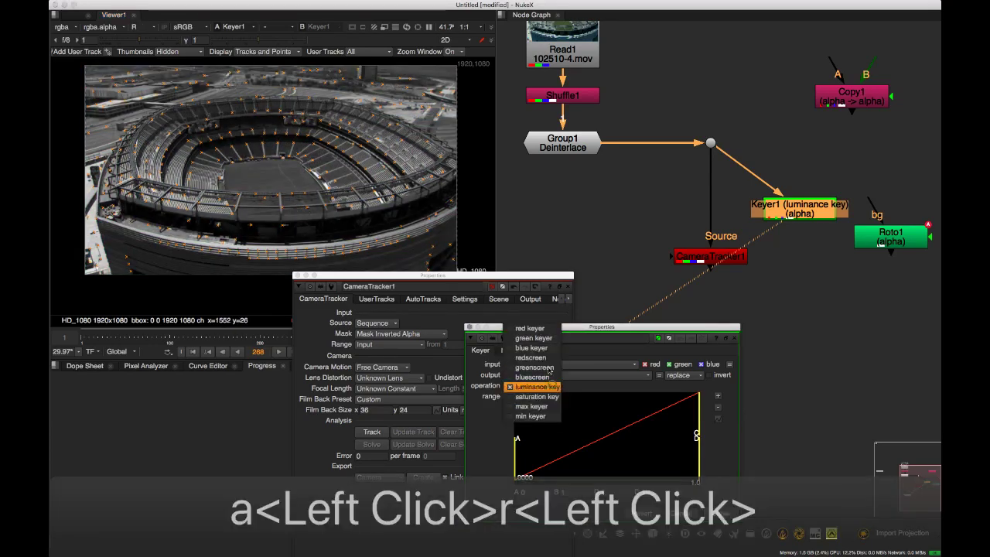
click(546, 330)
With the alpha displayed, adjust Keyer1's range so A is about 0.03 and B about 0.43, and close its properties
mouse_move(516, 453)
mouse_down()
mouse_move(592, 451)
mouse_move(534, 452)
mouse_up()
key(a)
click(588, 453)
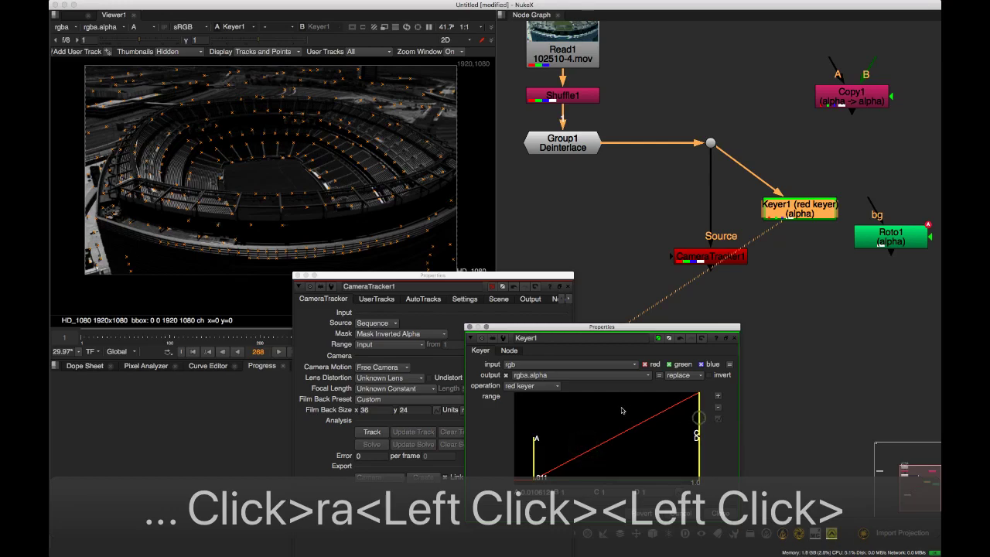
drag(697, 431, 638, 432)
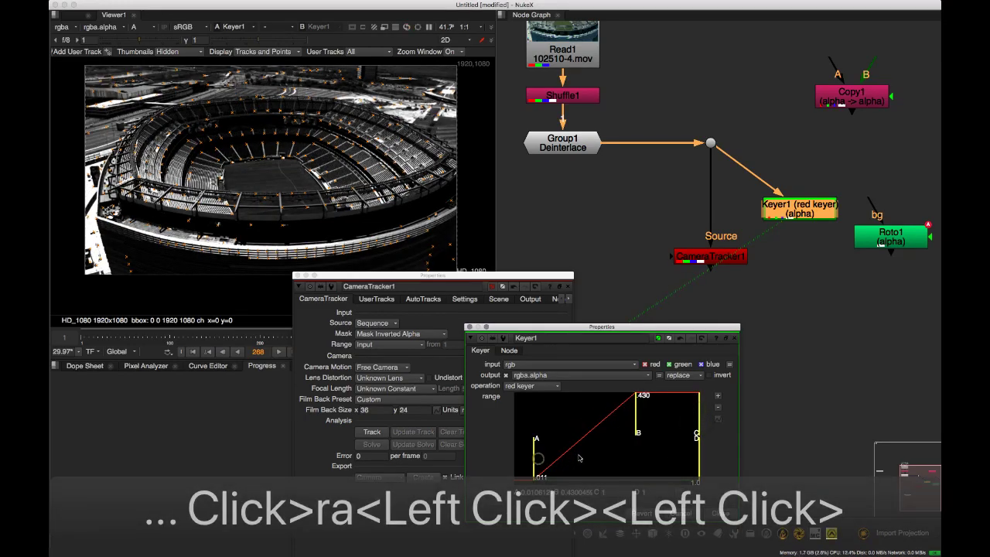
drag(537, 459, 551, 459)
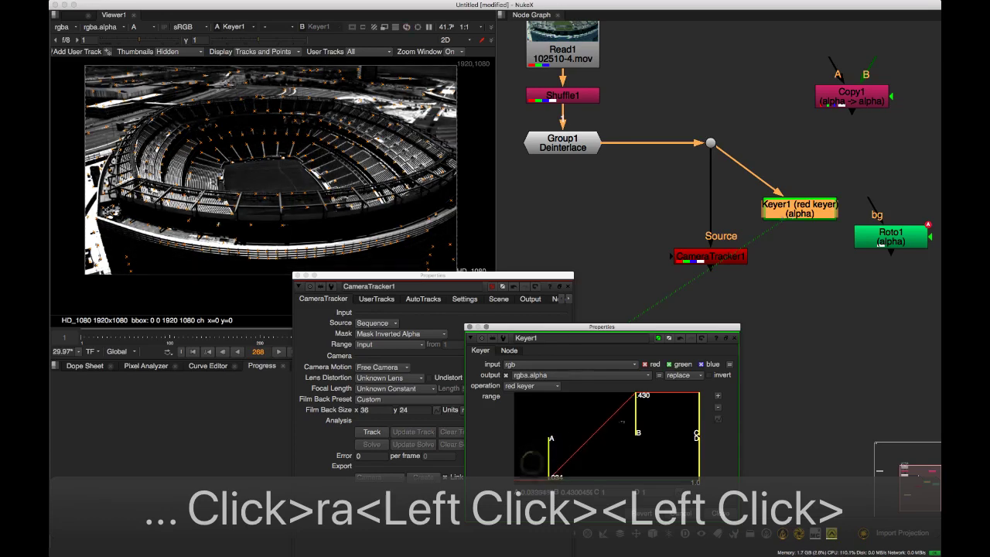
click(735, 338)
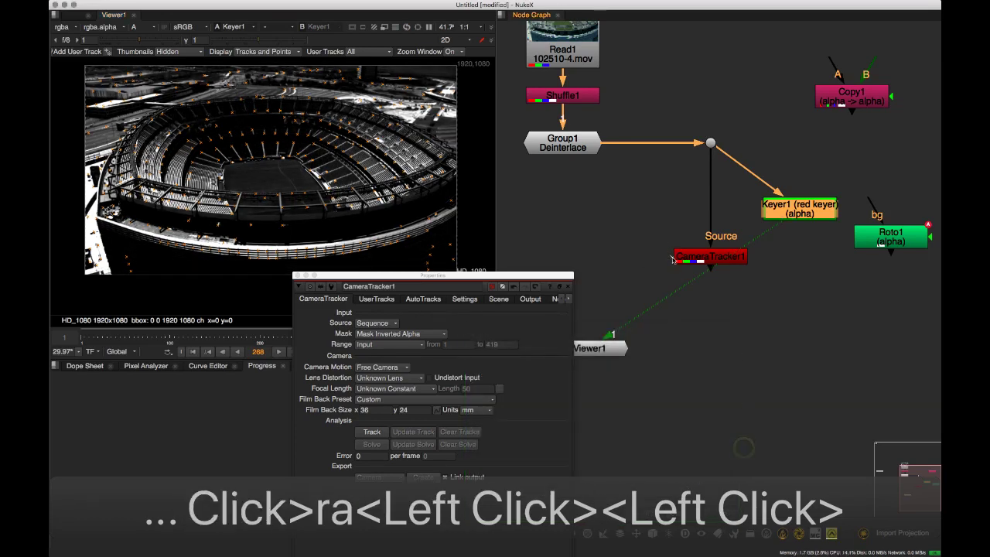
Insert Copy1 directly below Keyer1 and show it in the viewer
drag(809, 214, 813, 199)
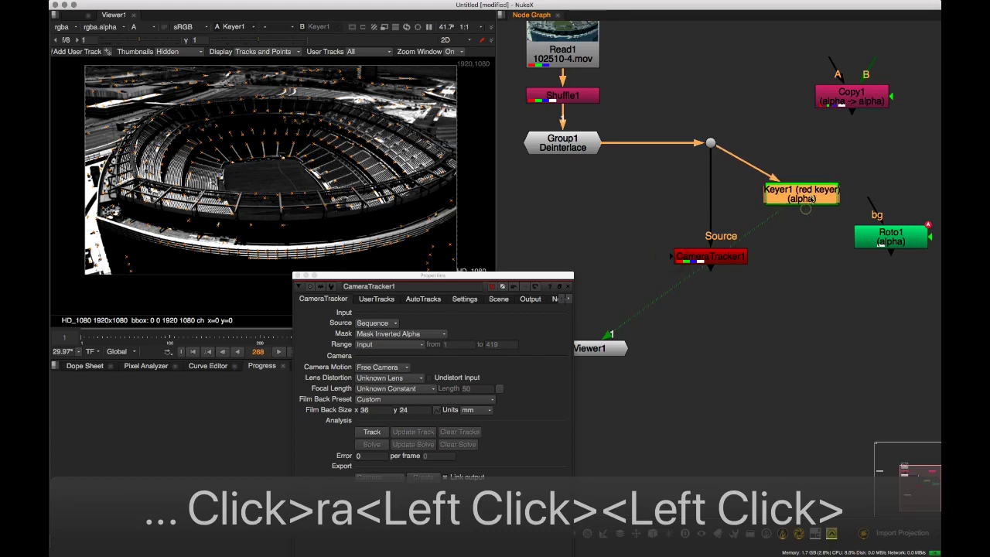
drag(842, 63, 799, 207)
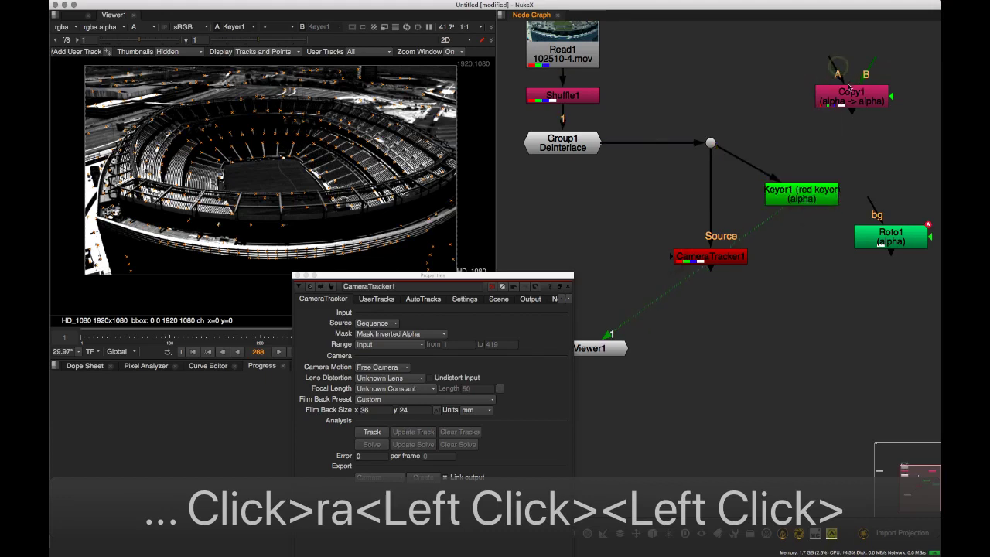
drag(846, 88, 802, 222)
click(792, 216)
key(1)
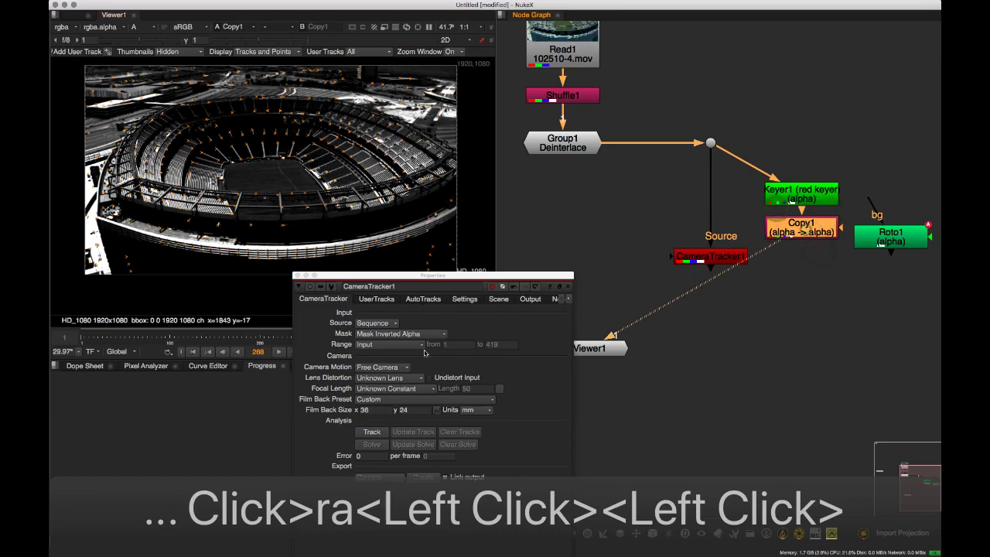
Set Copy1 to copy rgba.red to rgba.red, and close its properties
double_click(798, 226)
click(749, 191)
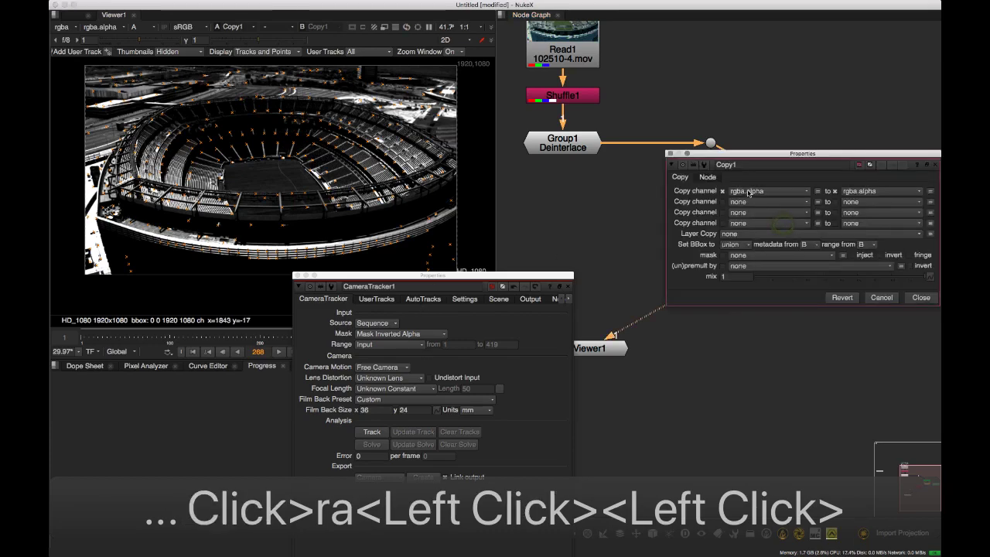
click(764, 212)
click(884, 191)
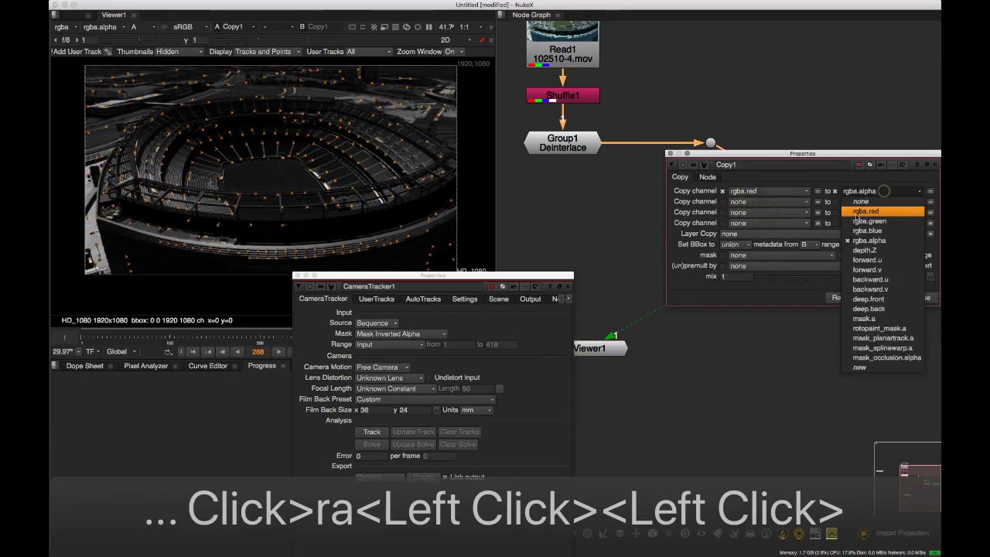
click(866, 211)
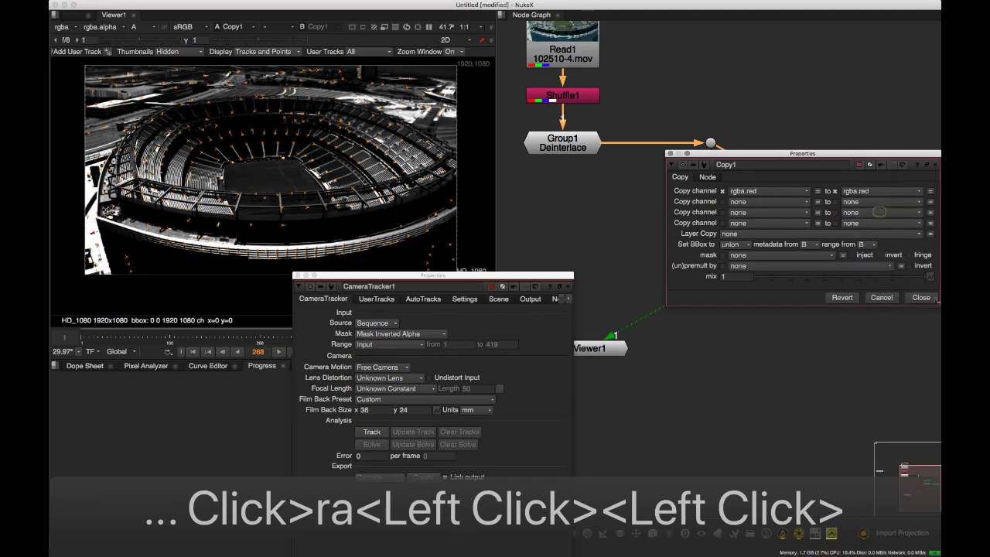
click(920, 298)
Connect CameraTracker1's Mask input to Copy1, view the tracker, and set Mask to Mask Inverted Luminance
drag(664, 261, 797, 230)
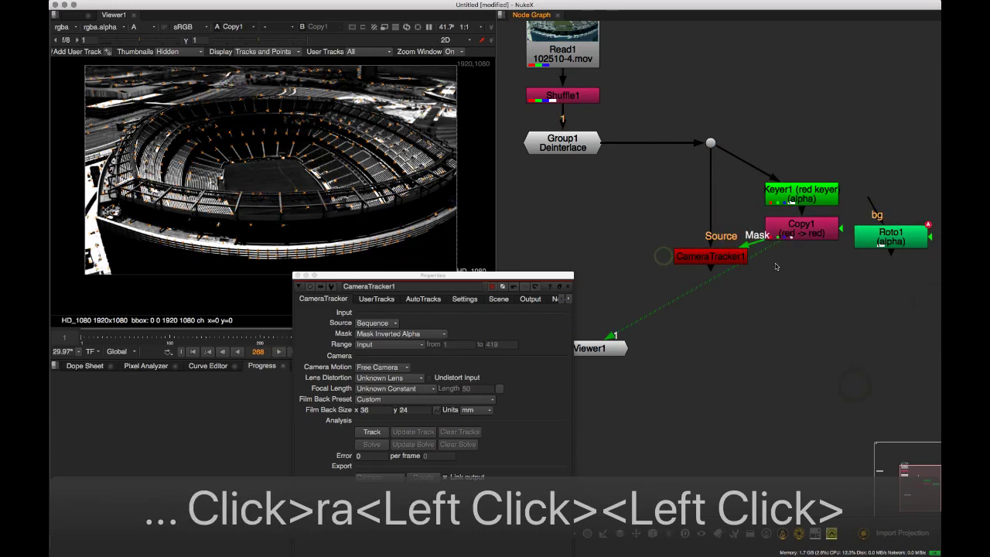
click(716, 264)
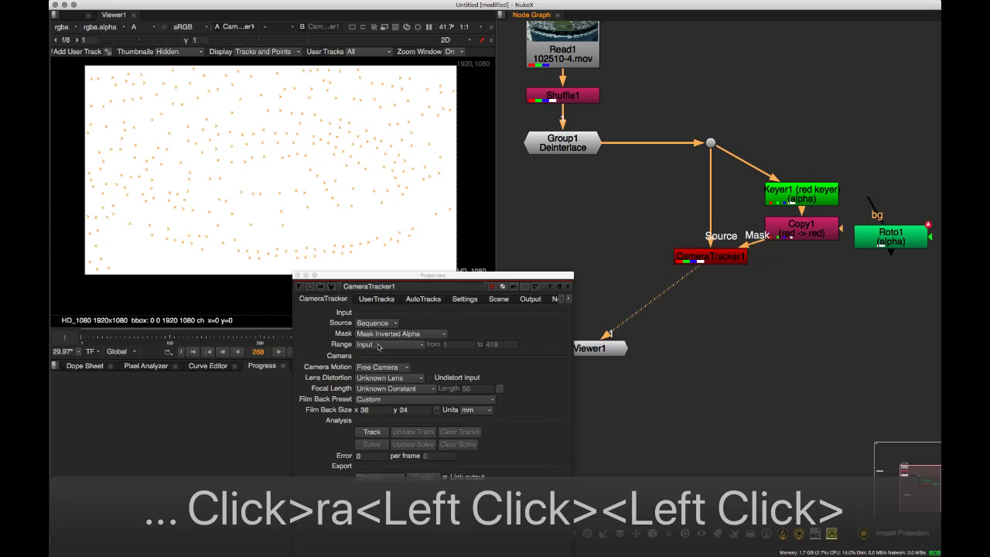
click(394, 334)
click(407, 316)
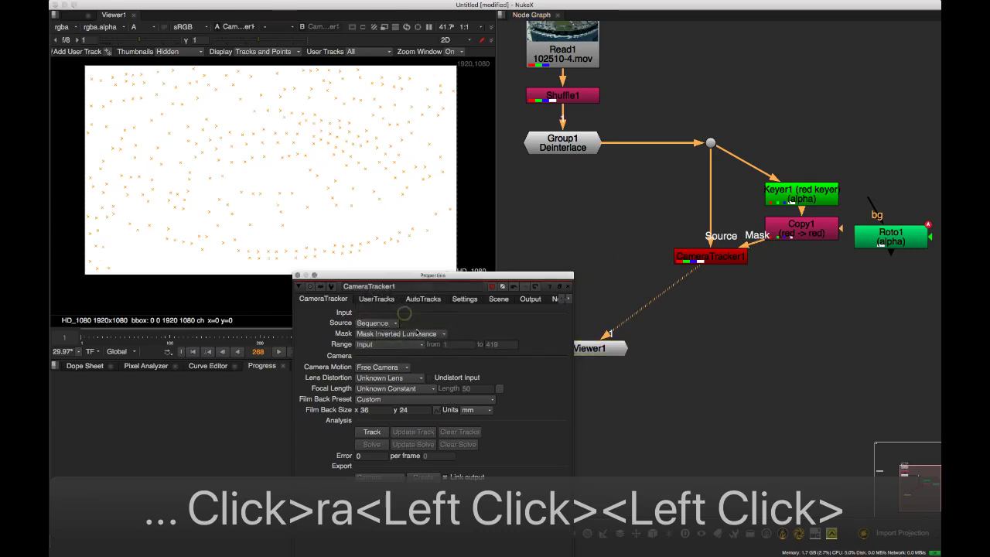
Preview Mask Luminance on CameraTracker1 with the viewer back in RGB, and set Mask to Mask Inverted Luminance
click(406, 333)
click(410, 323)
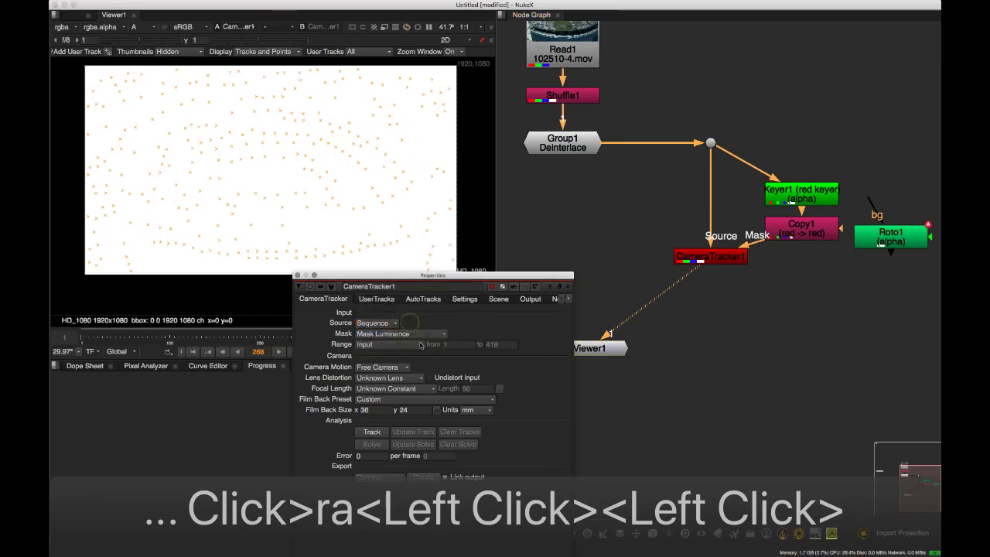
key(a)
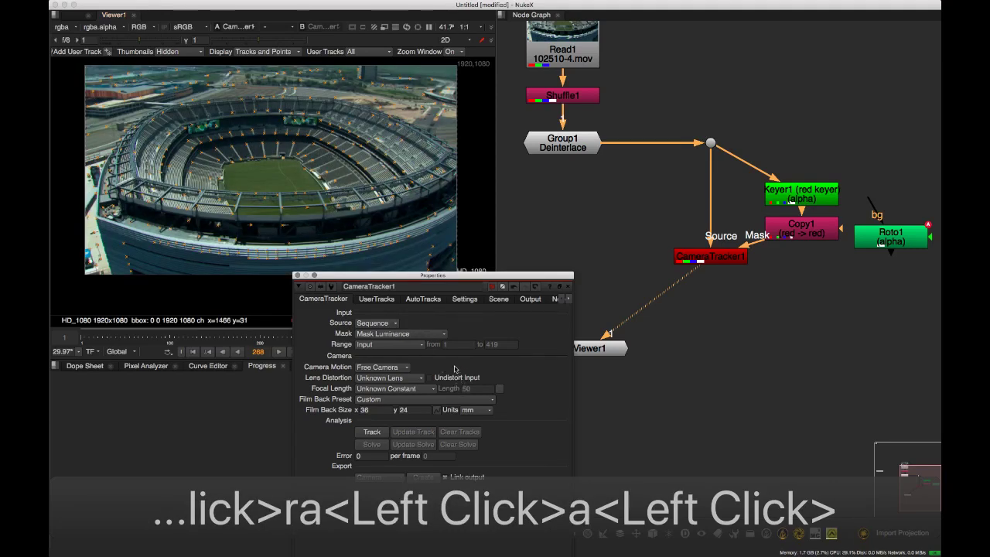
click(421, 334)
click(424, 344)
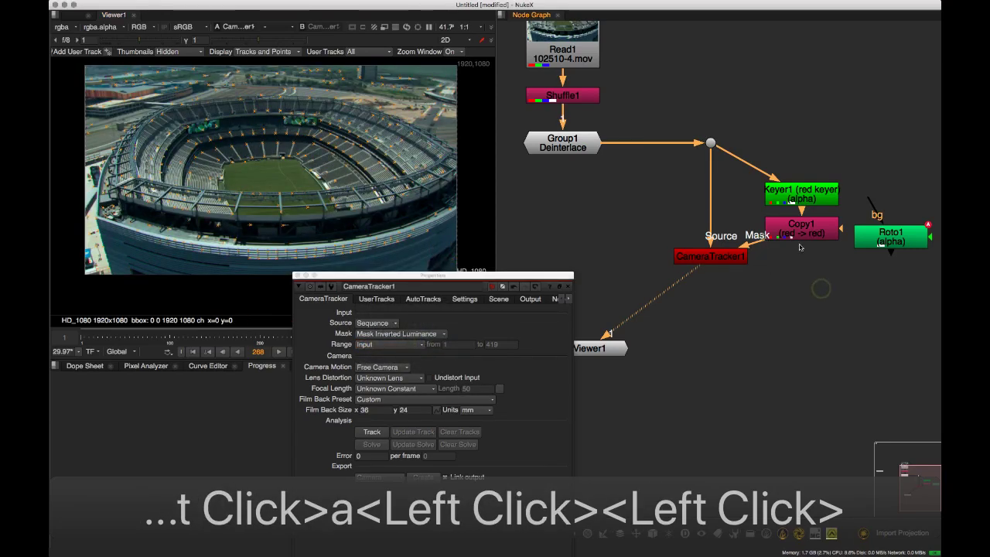
Delete the Keyer1, Copy1 and Roto1 nodes from the node graph
drag(730, 140, 861, 266)
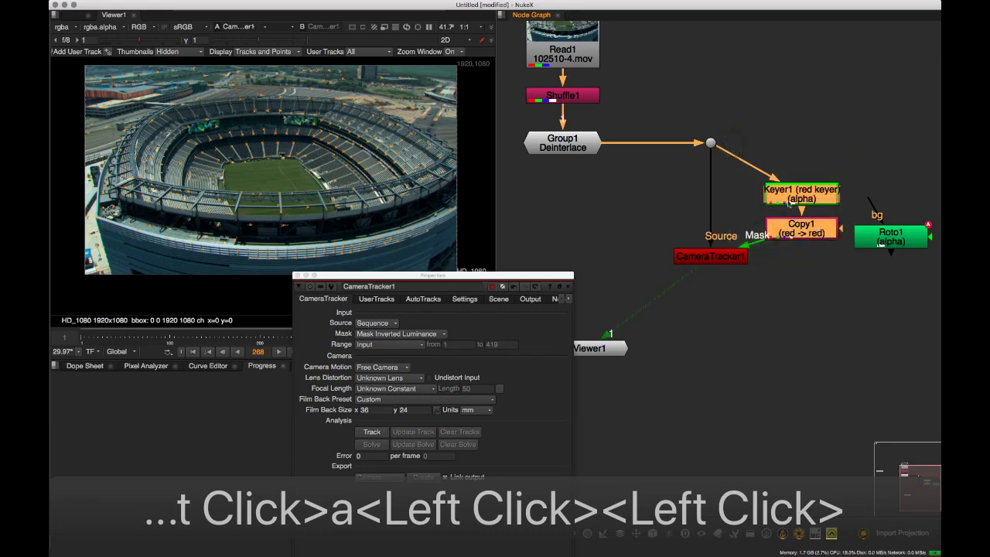
key(BackSpace)
click(816, 282)
double_click(729, 261)
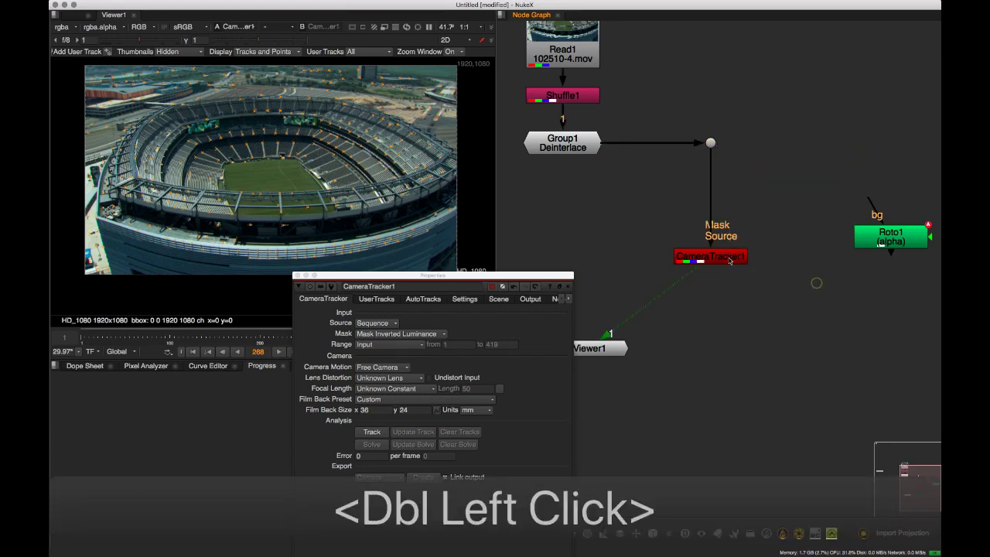
click(731, 303)
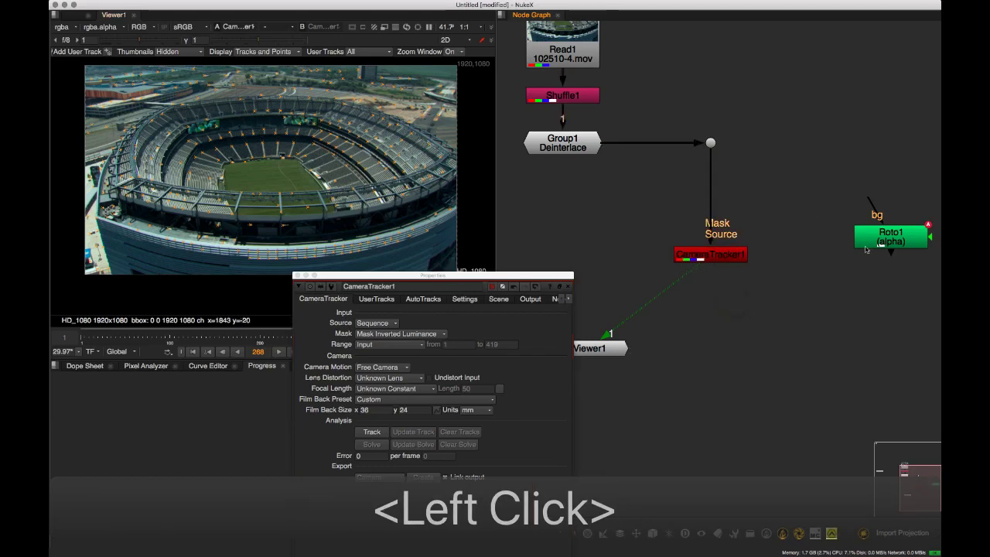
drag(888, 246, 880, 229)
key(BackSpace)
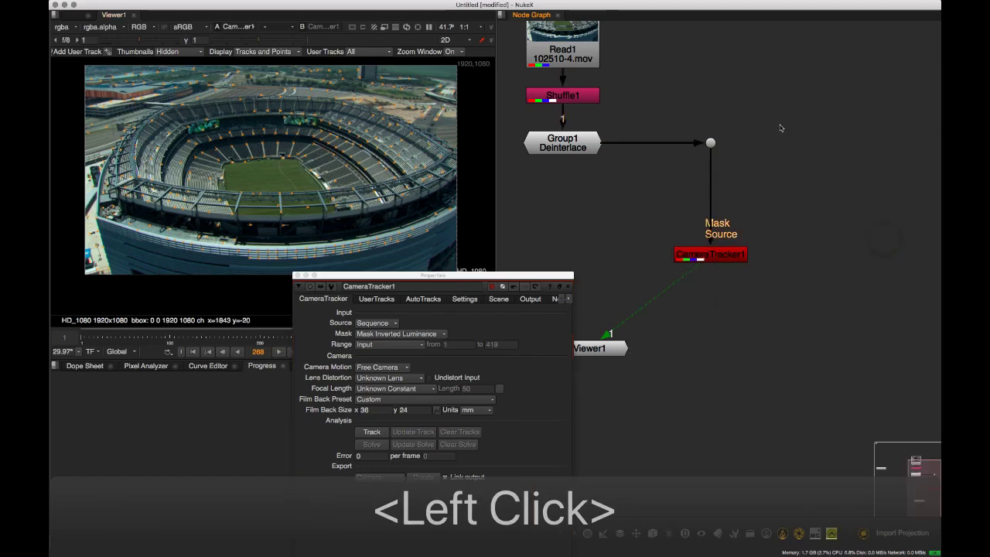
Compare Source Alpha and None as CameraTracker1's Mask setting, and choose Source Alpha
click(400, 334)
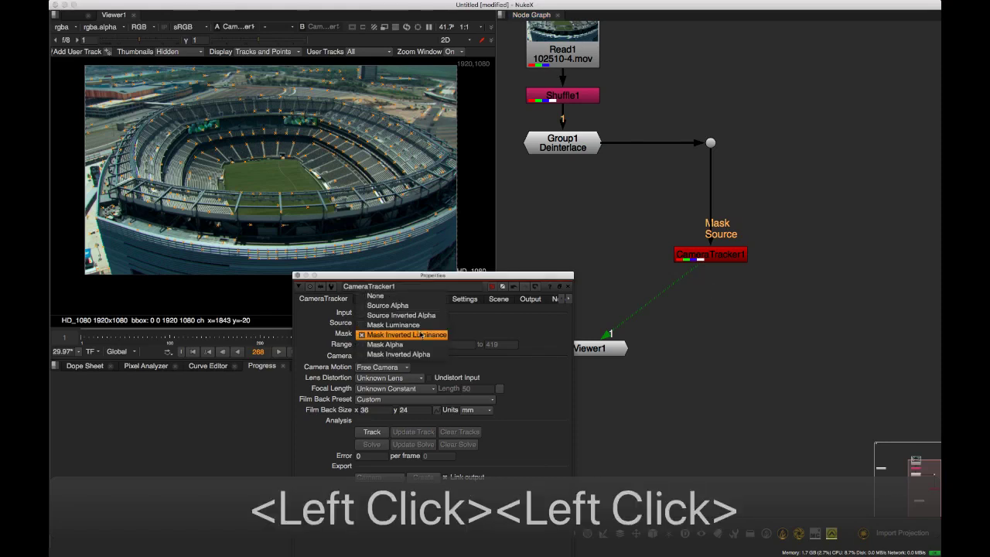
click(395, 308)
click(402, 332)
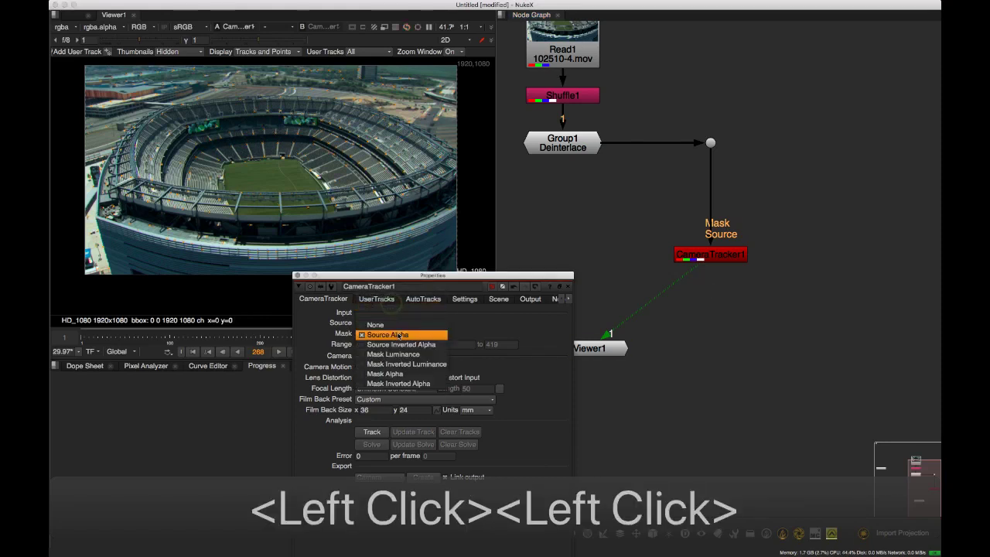
click(395, 324)
click(412, 335)
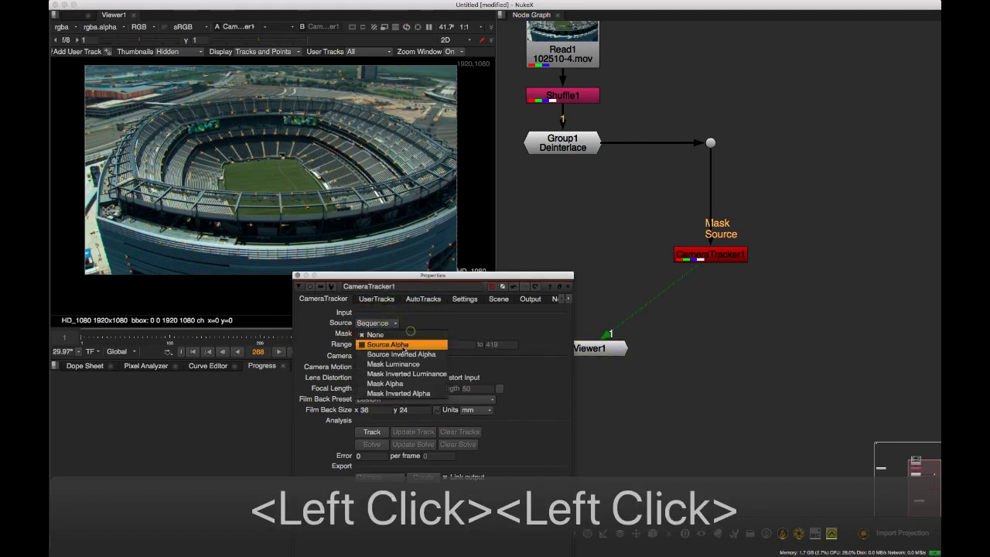
click(406, 347)
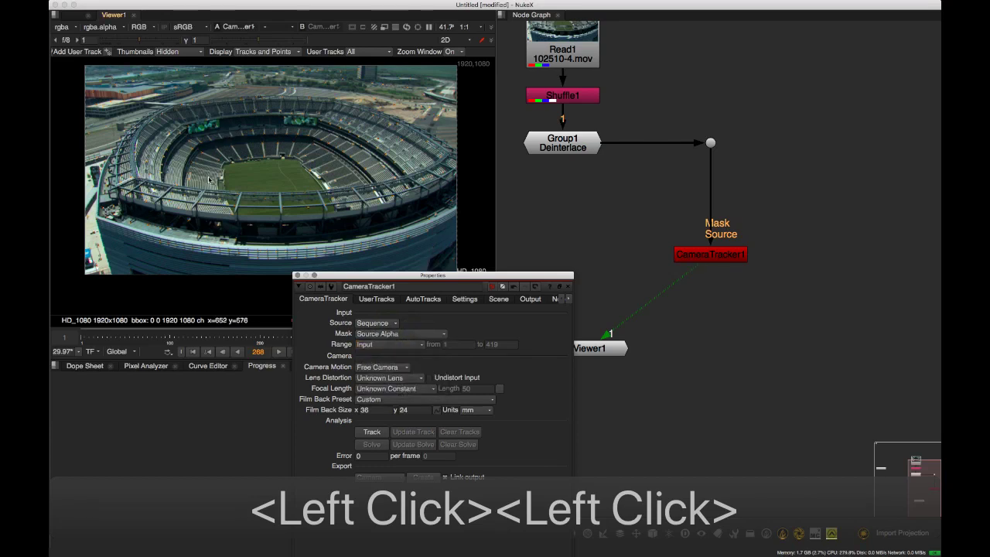
click(418, 335)
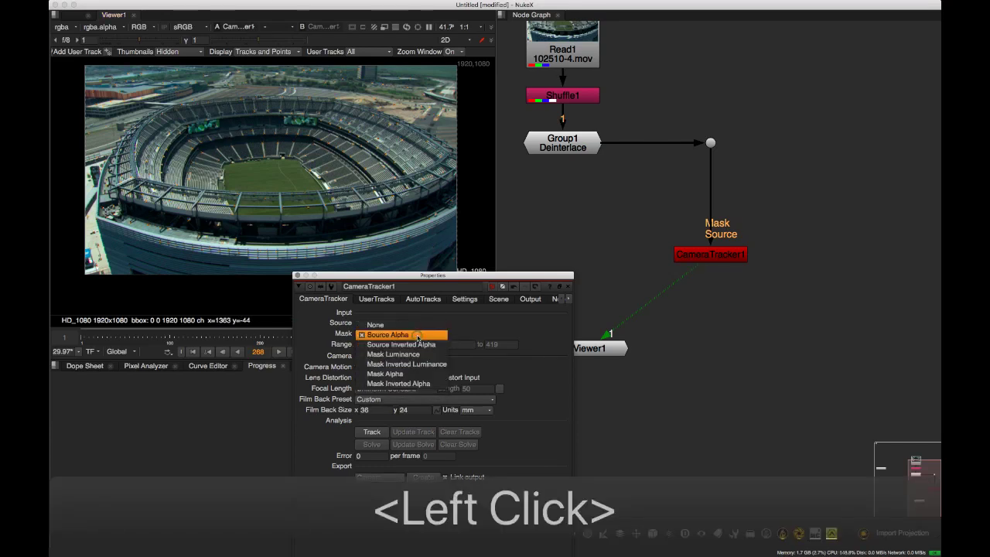
Set the CameraTracker mask to None and check the node's feature and tracking settings
double_click(412, 329)
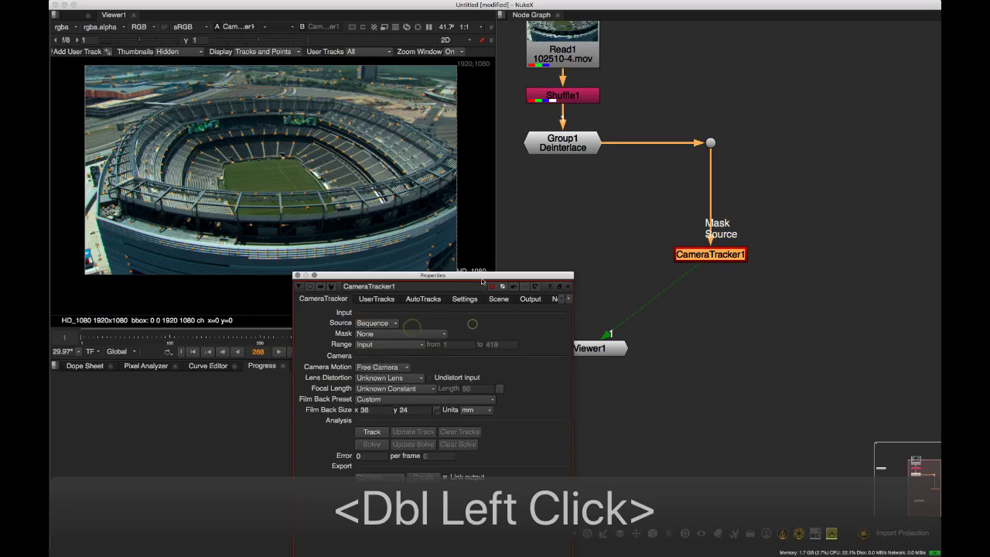
drag(480, 275, 489, 178)
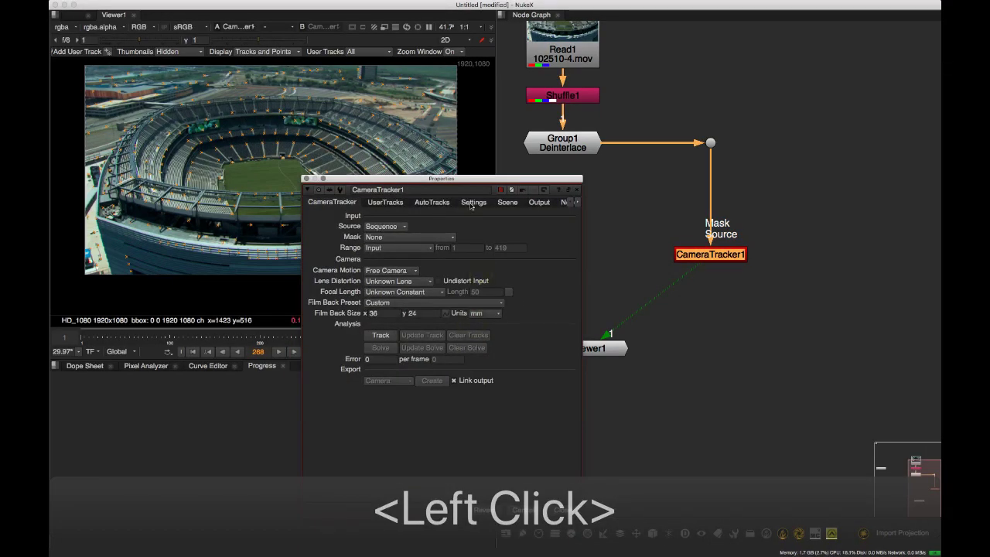
click(473, 202)
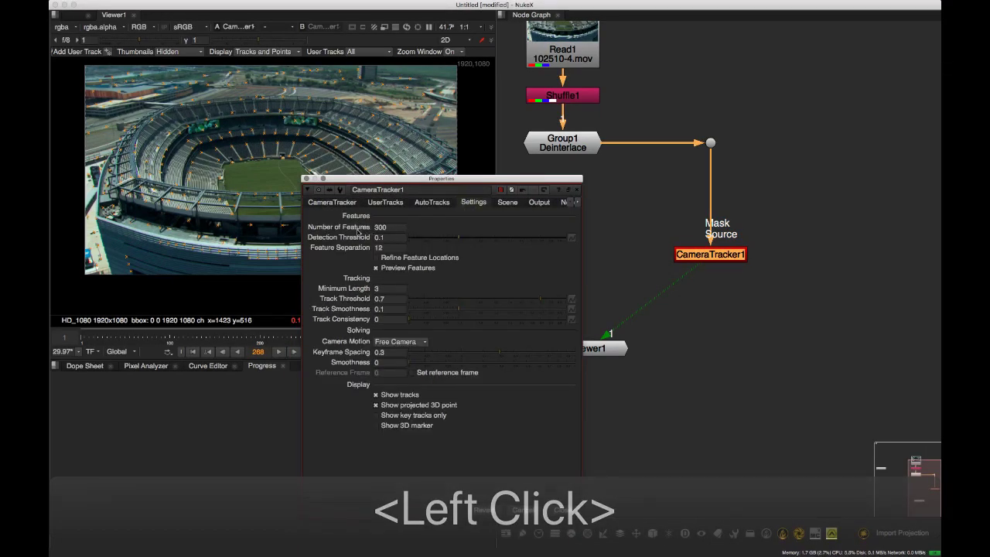
click(333, 202)
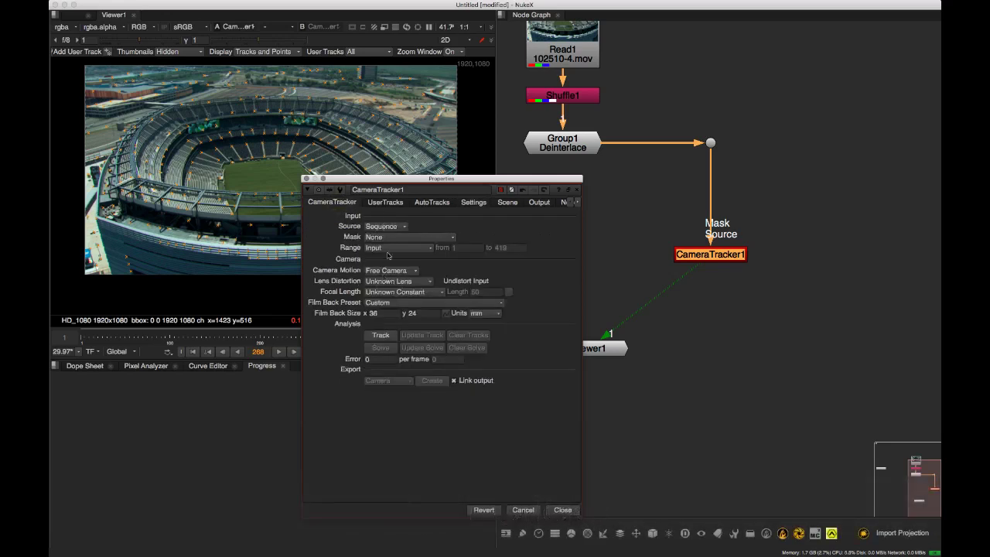
Track the features across the full input range of the stadium footage with CameraTracker1
click(382, 336)
drag(413, 181, 536, 185)
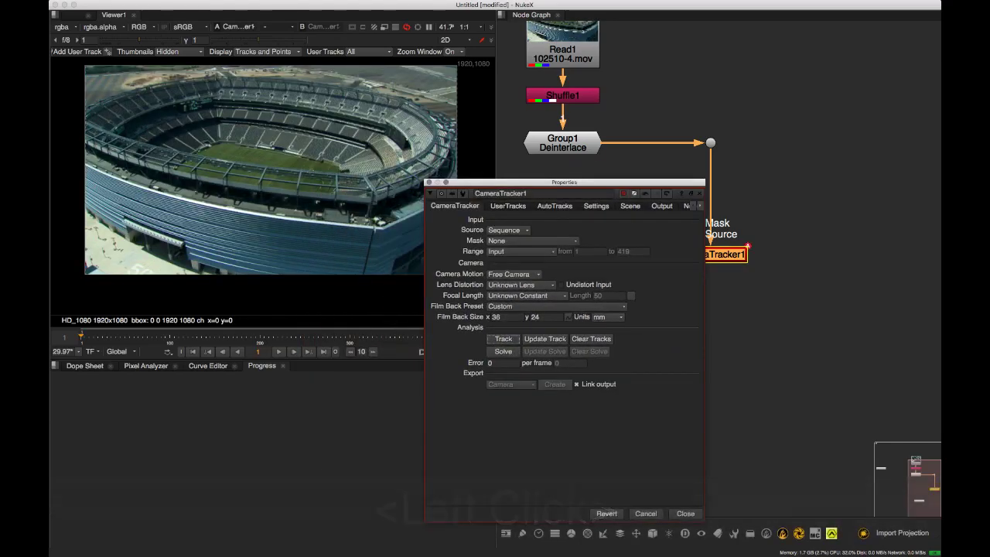
click(504, 339)
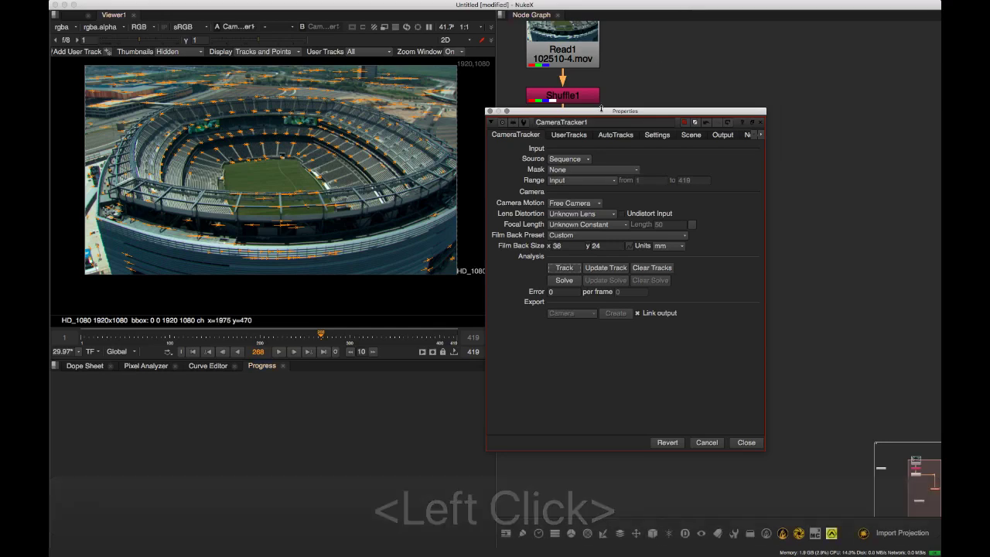
drag(599, 110, 721, 47)
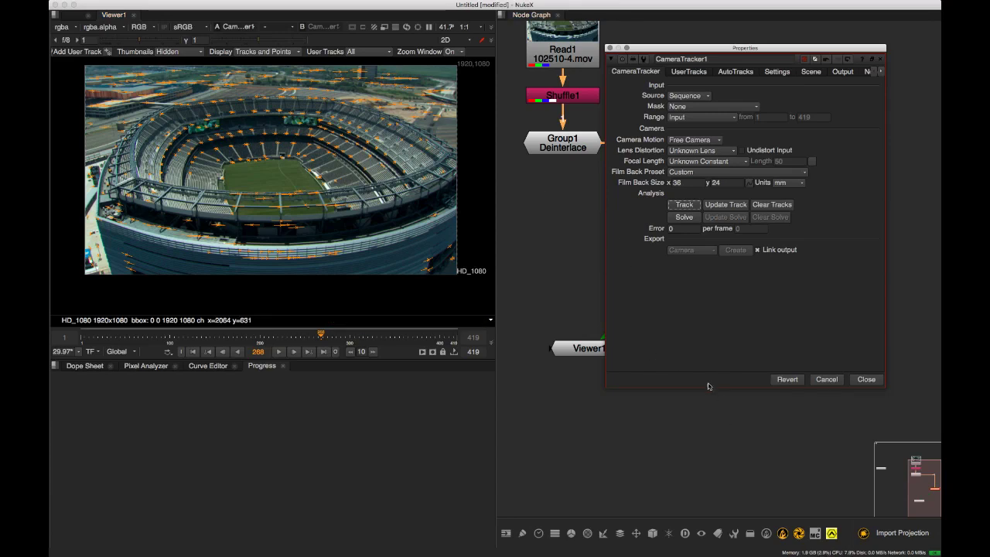
Inspect the feature tracks up to frame 325 and solve the camera
click(646, 277)
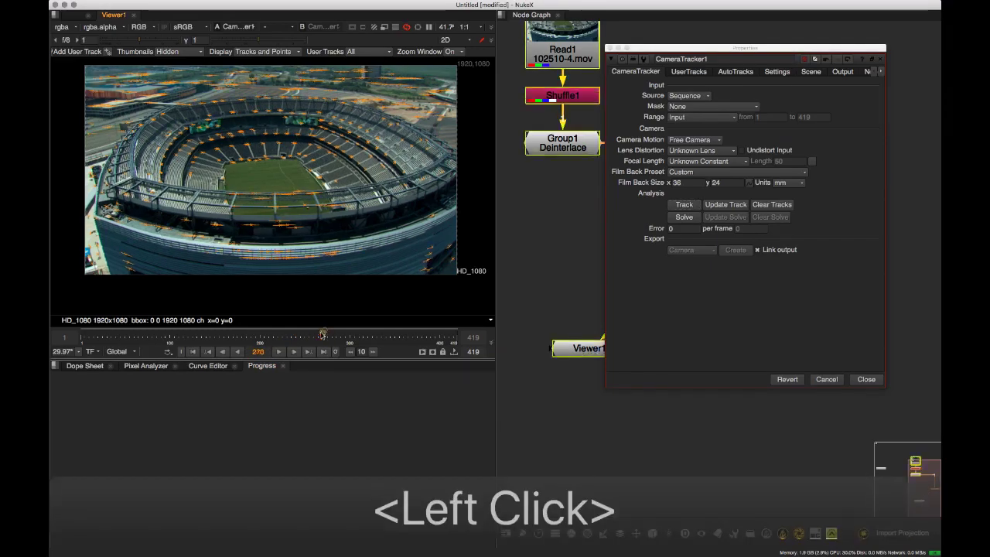
drag(322, 335, 372, 365)
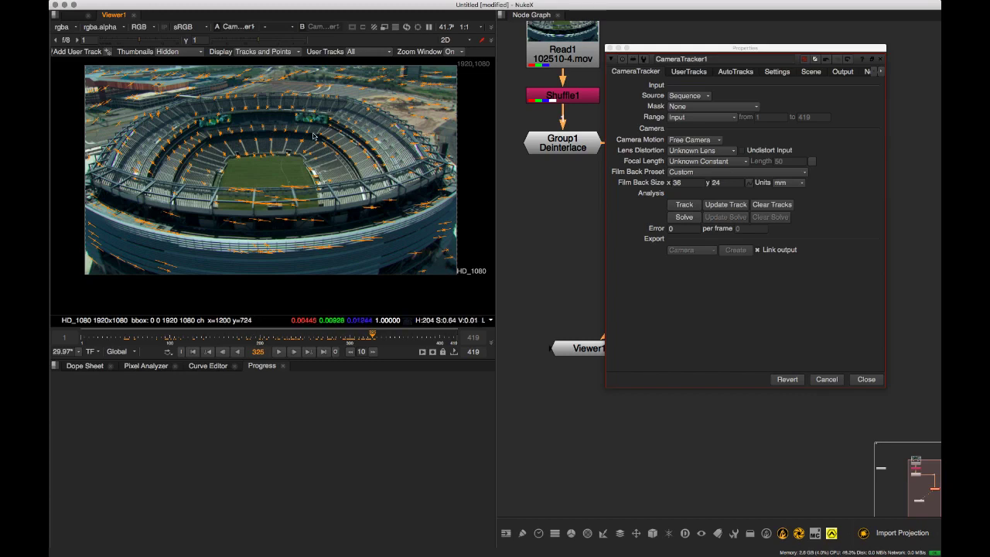
click(690, 364)
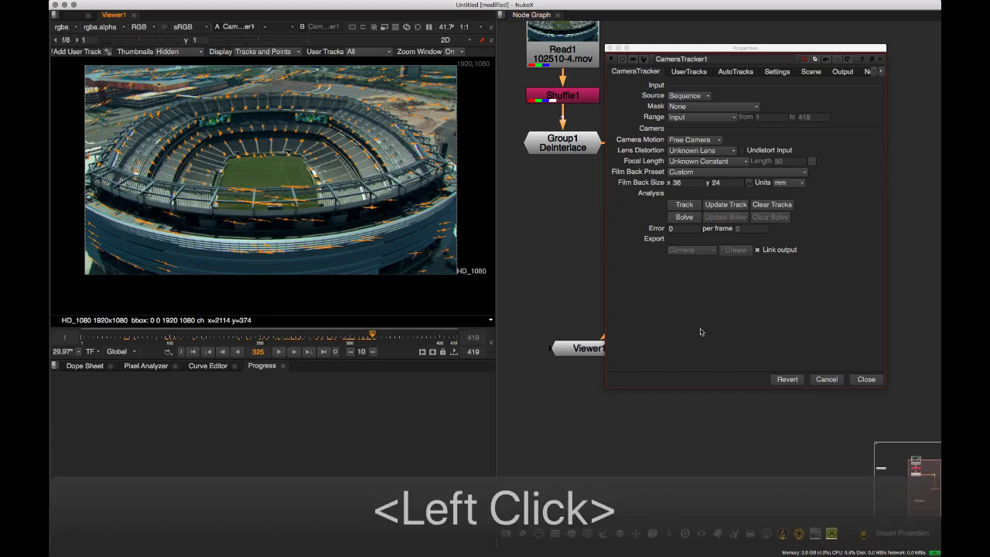
click(693, 219)
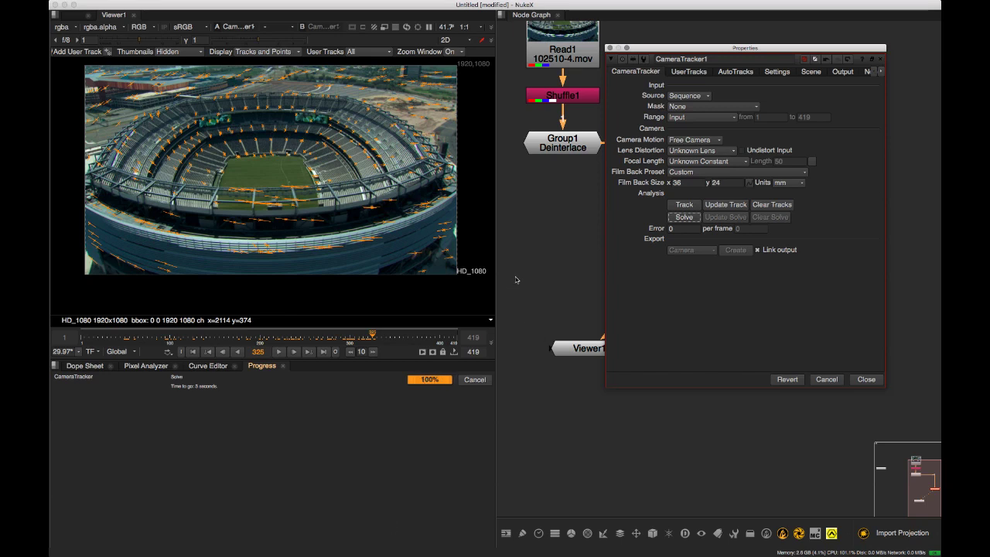
Save the script as /Volumes/Citation/TrackStaium_v001
key(ctrl+shift+s)
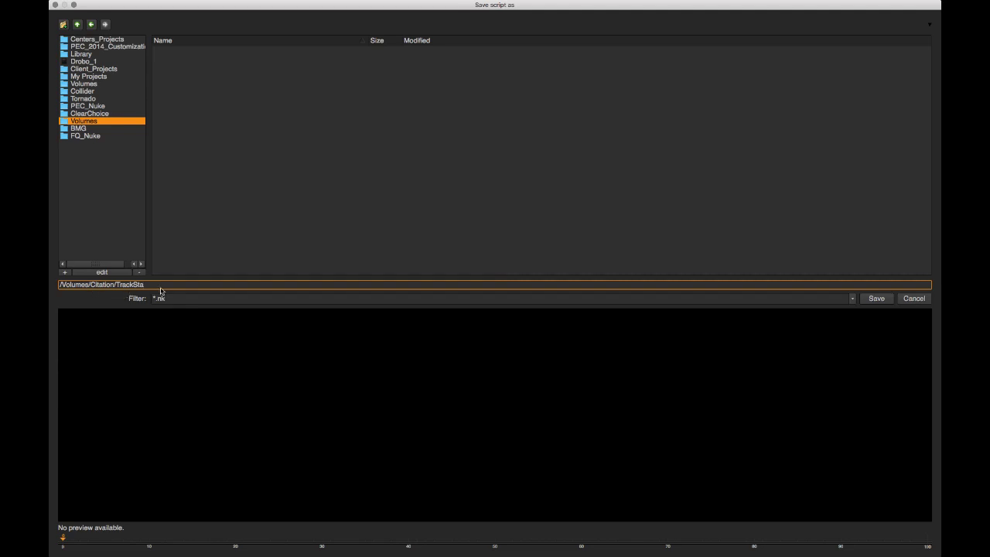
text(ium)
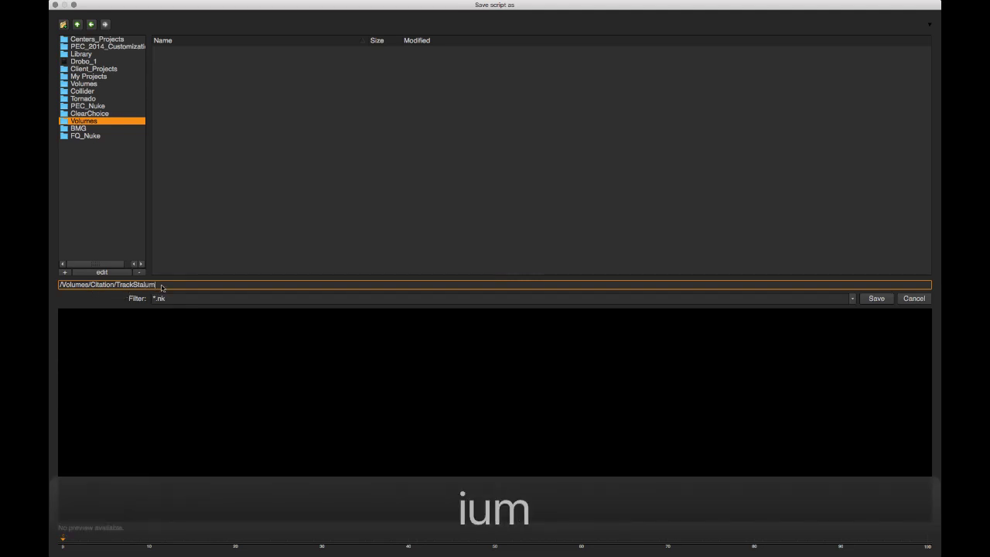
text(_vo)
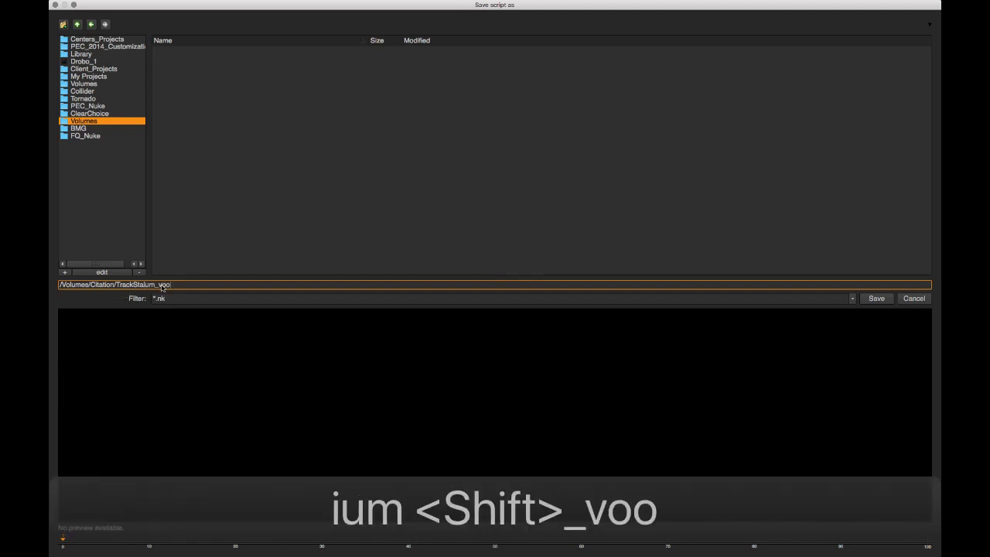
text(001)
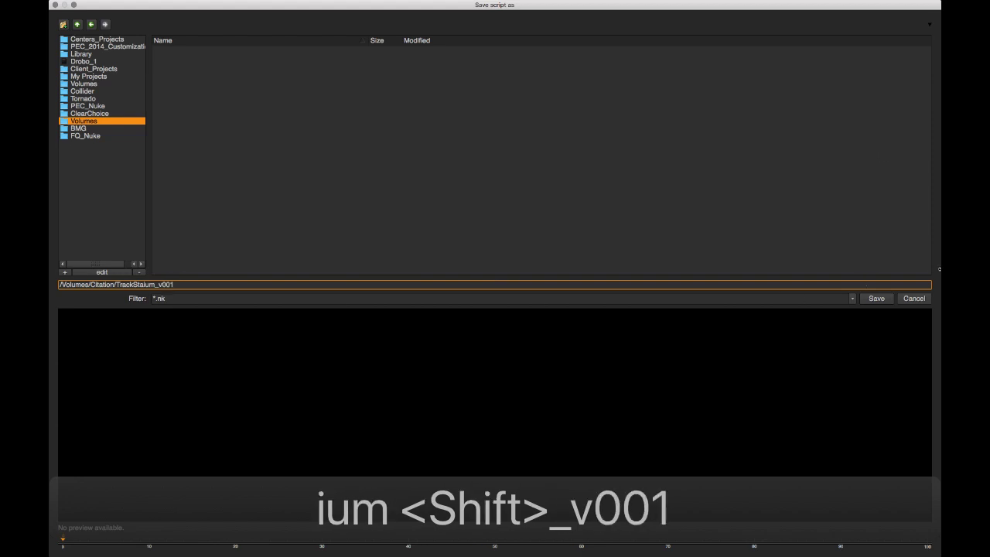
click(877, 298)
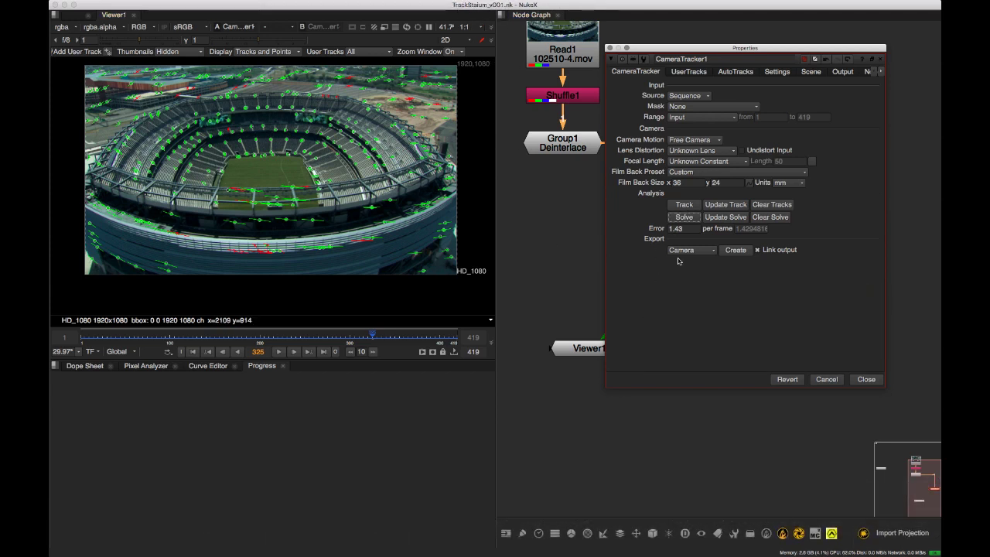
Show the AutoTracks parameters of CameraTracker1 and enlarge the properties window to fit the whole error graph
drag(654, 45, 652, 39)
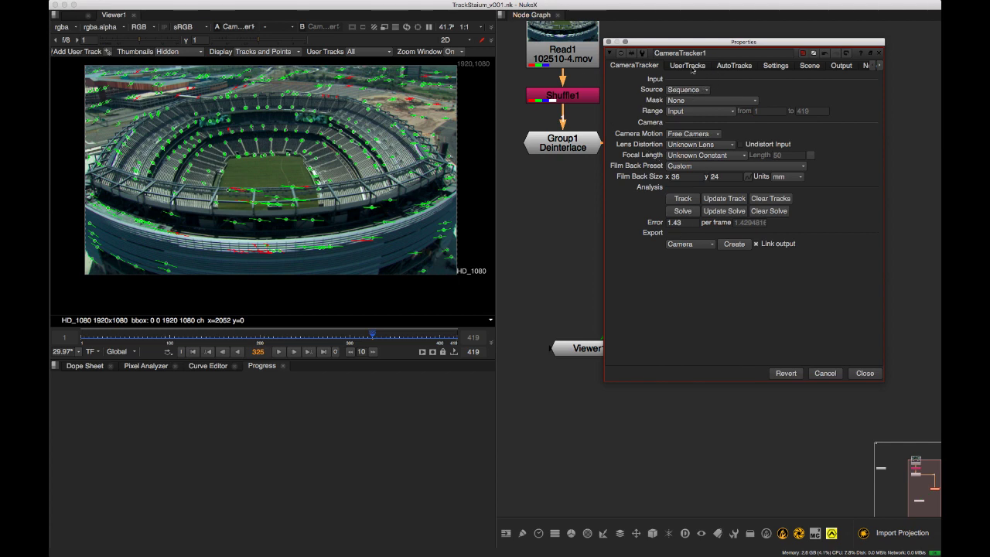
click(695, 43)
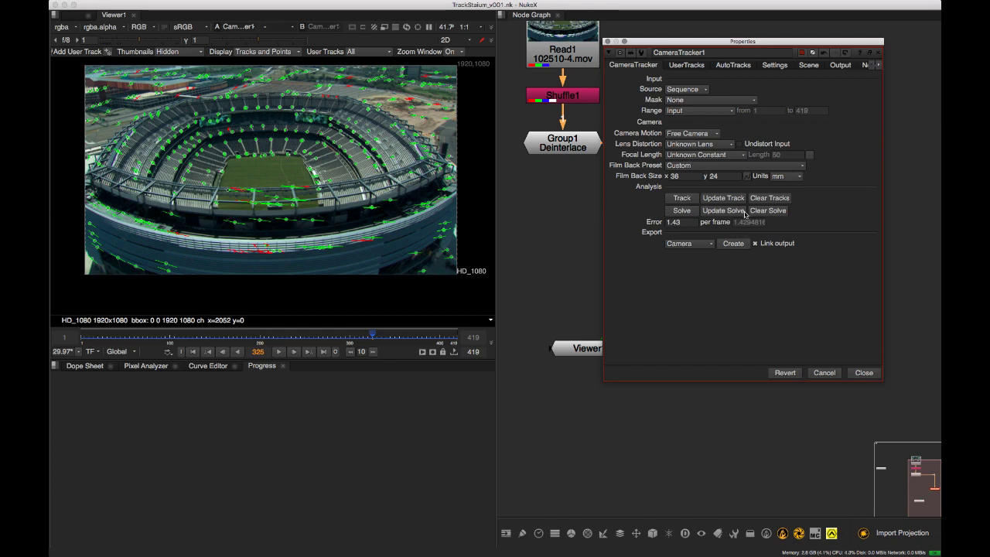
drag(720, 43, 649, 34)
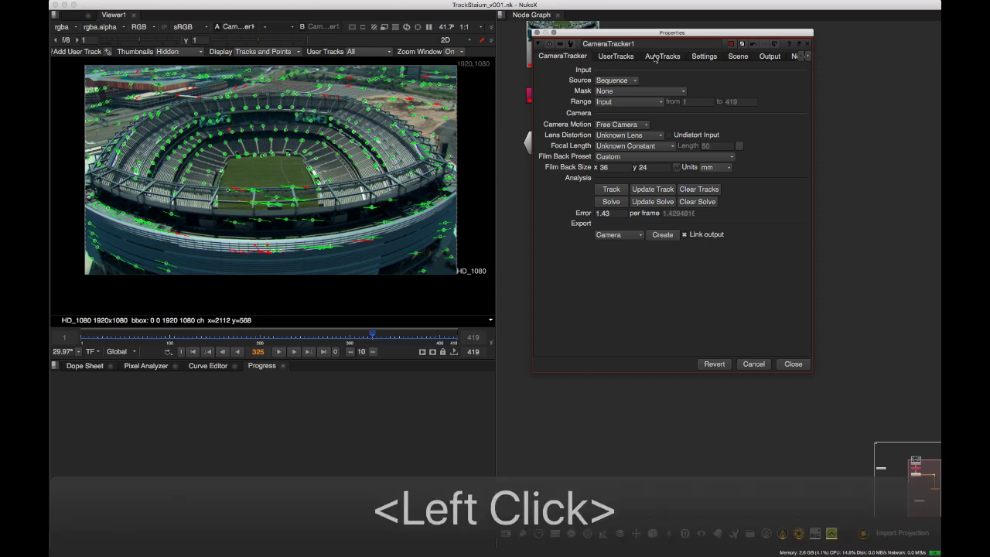
click(658, 57)
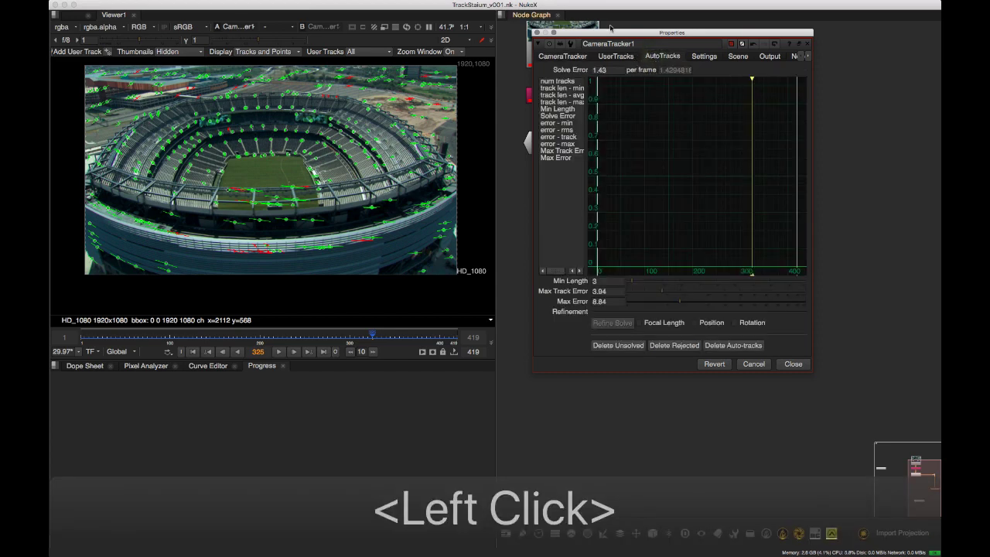
drag(612, 33, 597, 23)
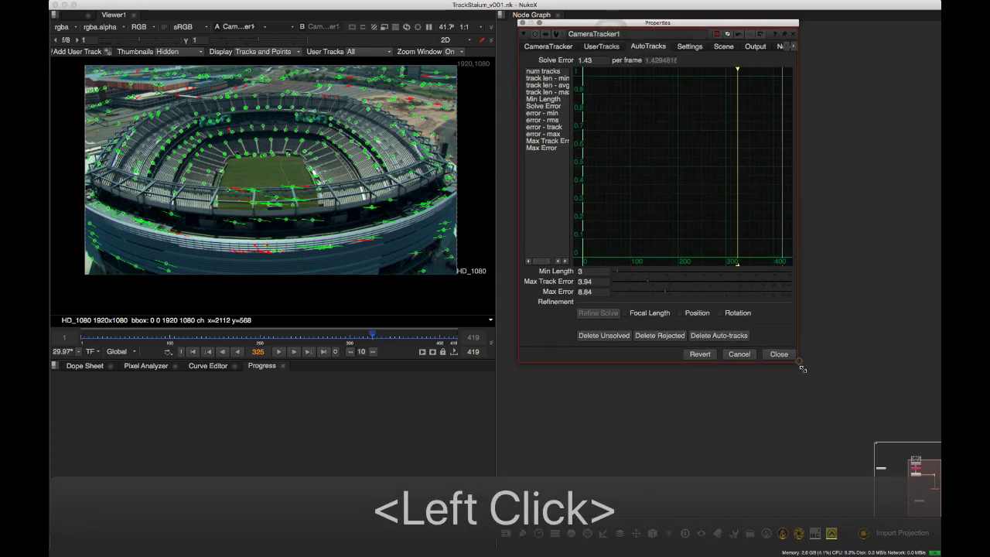
drag(798, 361, 837, 416)
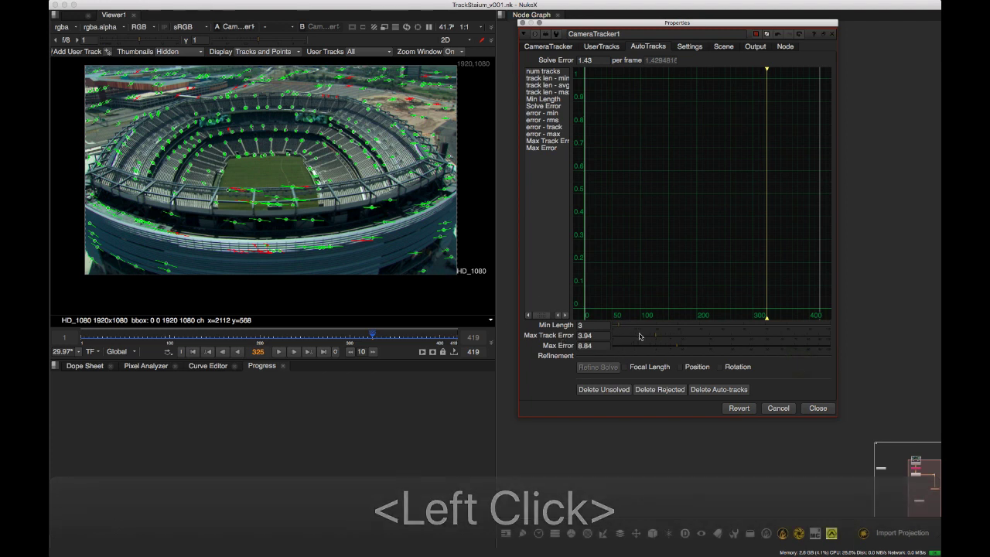
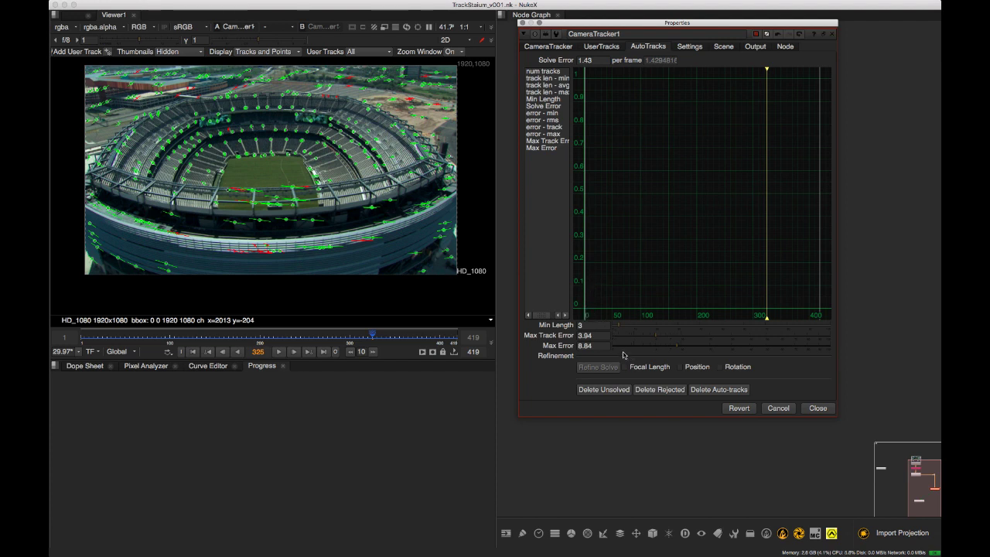
Set the auto-tracks' Min Length to 11 and Max Track Error to 1.5
drag(620, 329, 843, 330)
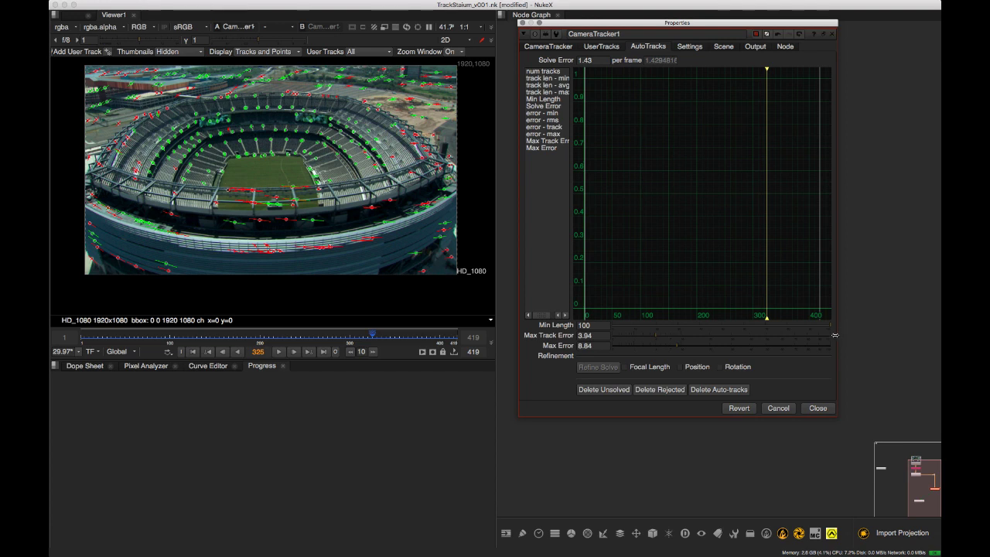
drag(829, 336, 637, 337)
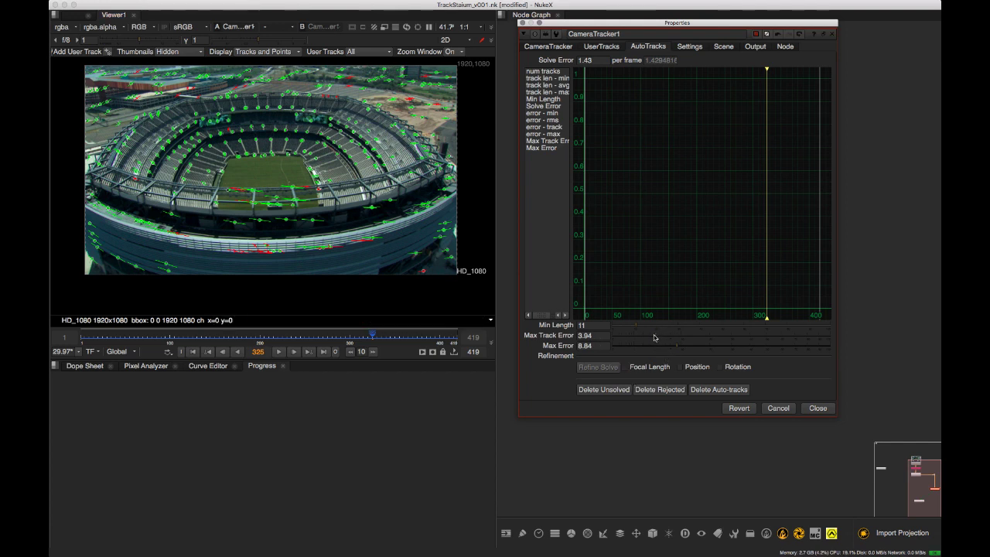
mouse_move(654, 338)
mouse_down()
mouse_move(609, 340)
mouse_move(643, 345)
mouse_up()
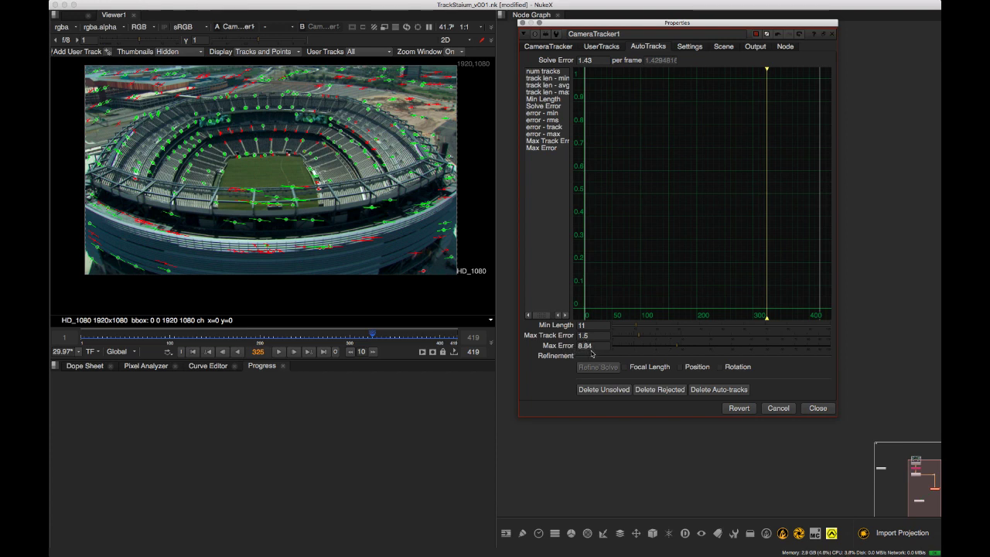
Plot the error - max curve in the AutoTracks graph and view the tracks at frame 338
click(556, 136)
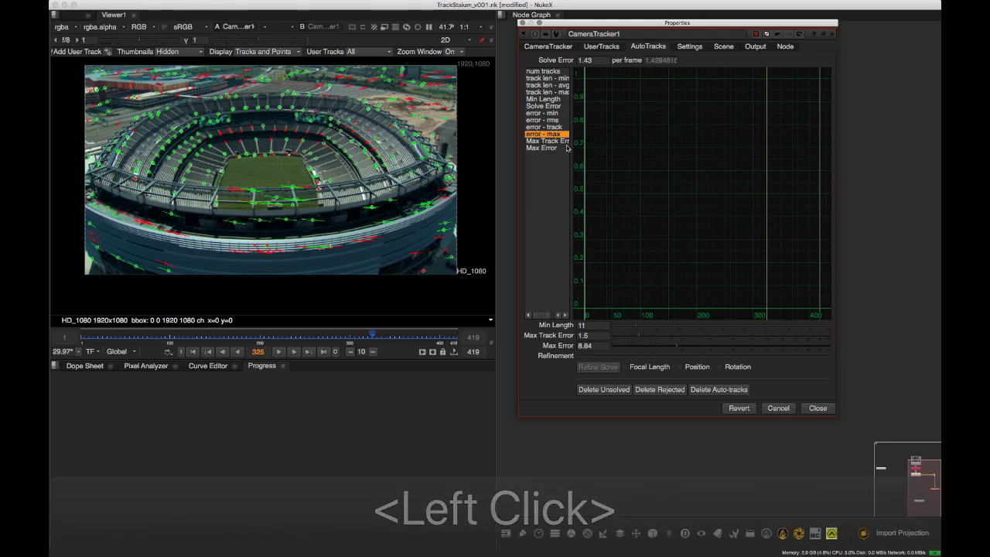
click(566, 141)
click(561, 134)
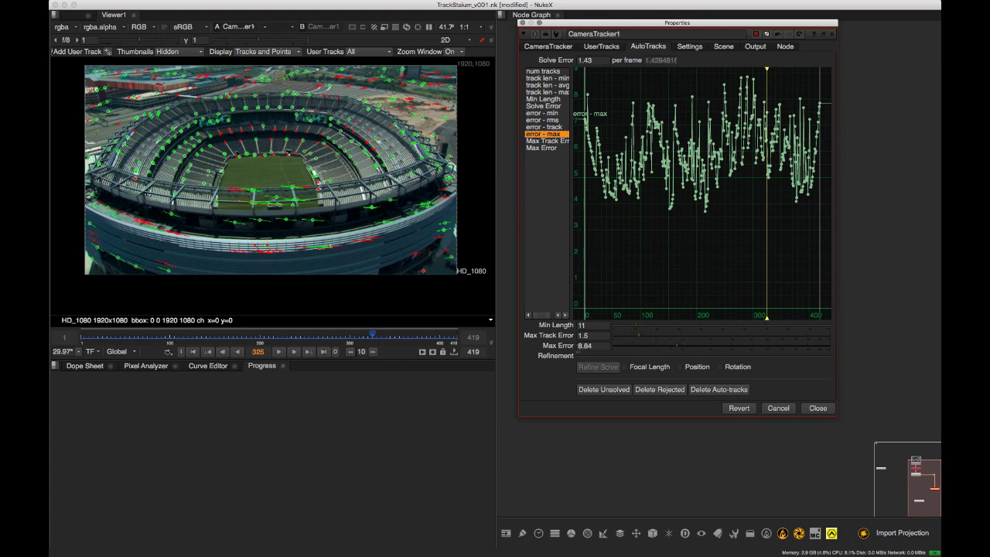
click(384, 335)
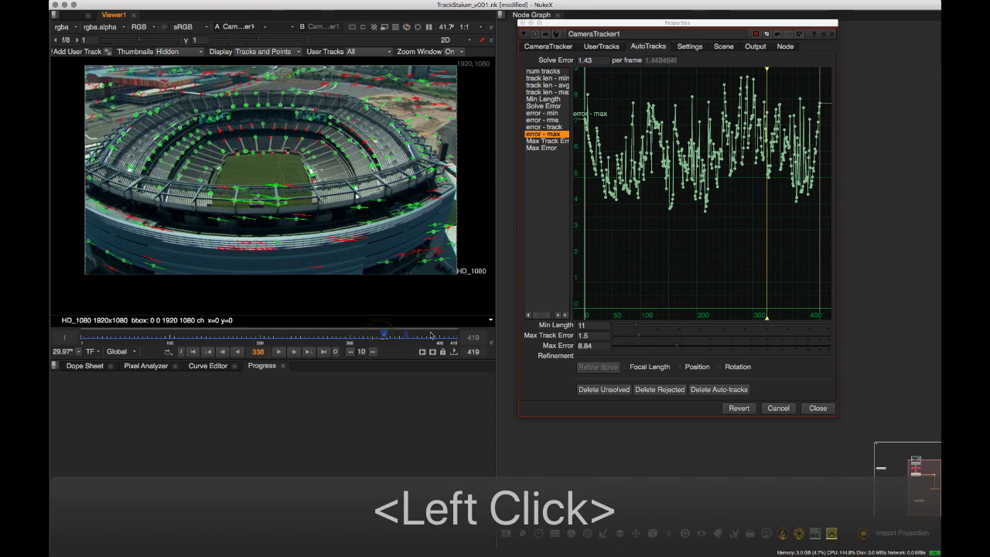
Set the auto-tracks' Max Error threshold to 4.4
click(674, 346)
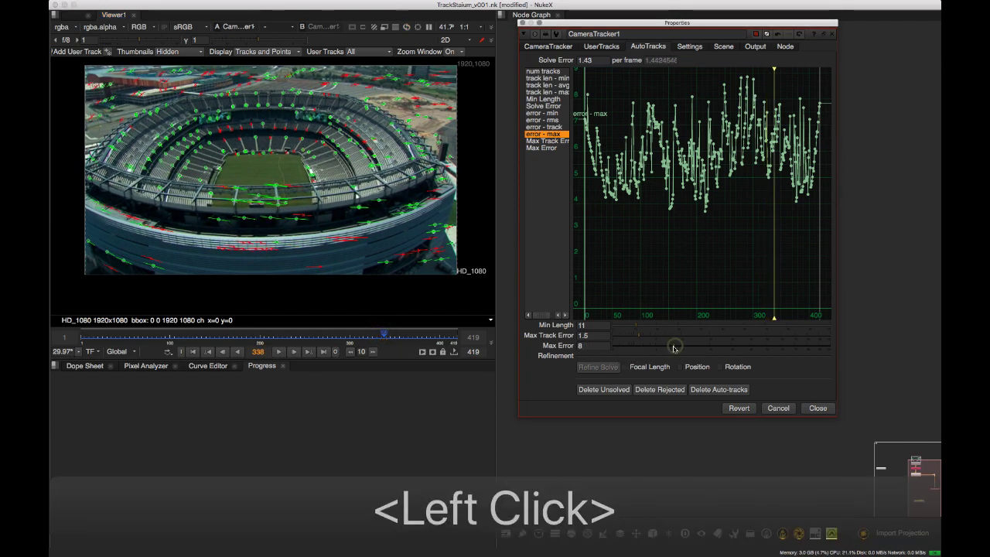
drag(674, 346, 607, 348)
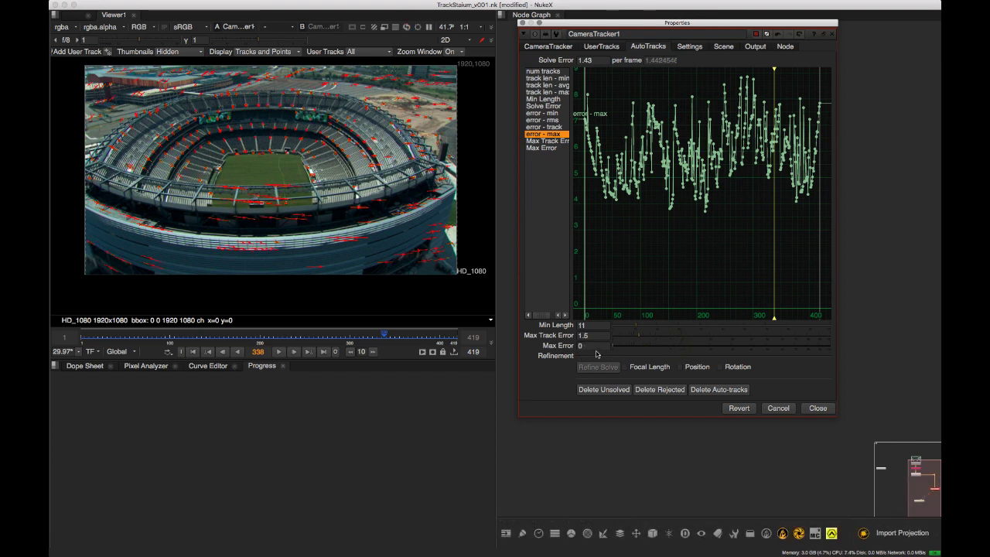
drag(612, 349, 658, 351)
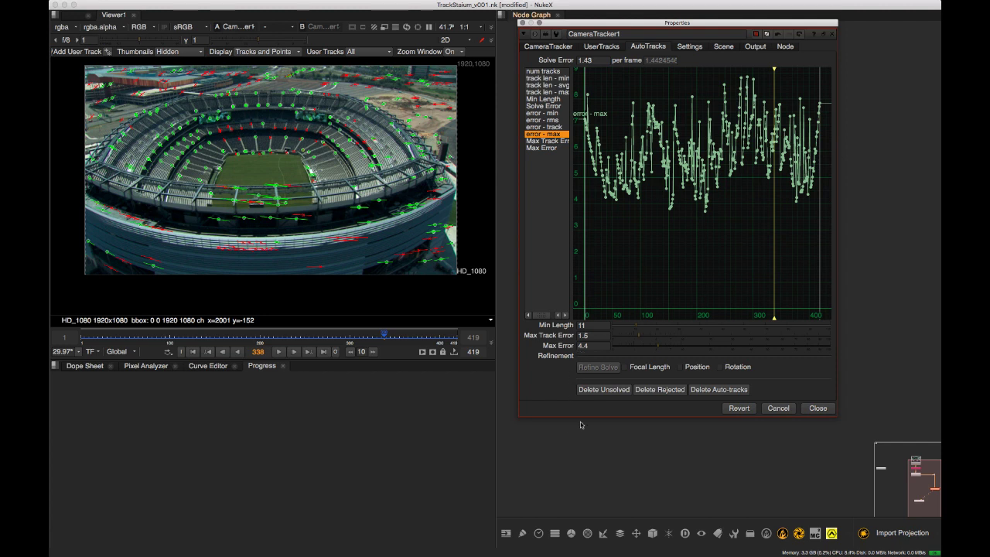
Enable Focal Length, Position and Rotation for the solve refinement
click(624, 367)
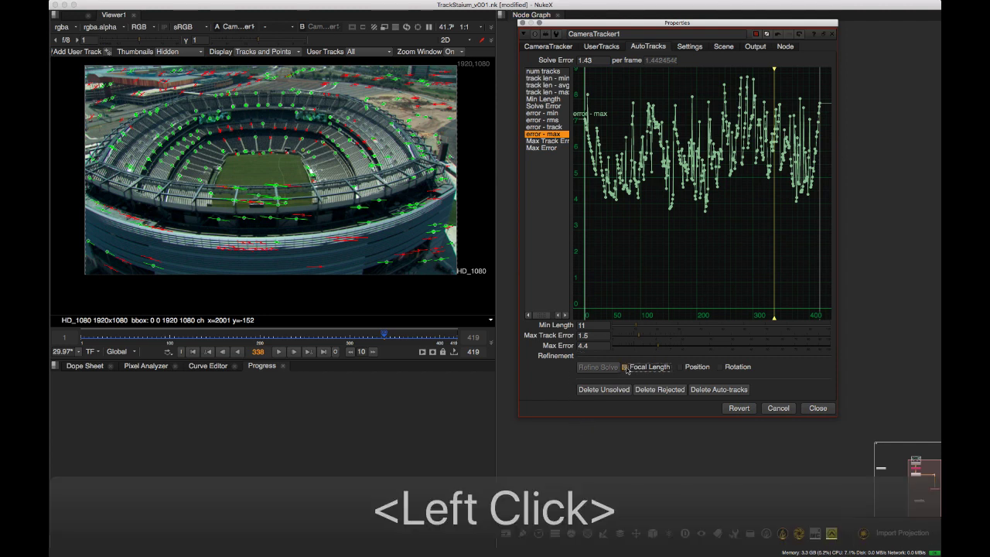
click(680, 367)
click(720, 367)
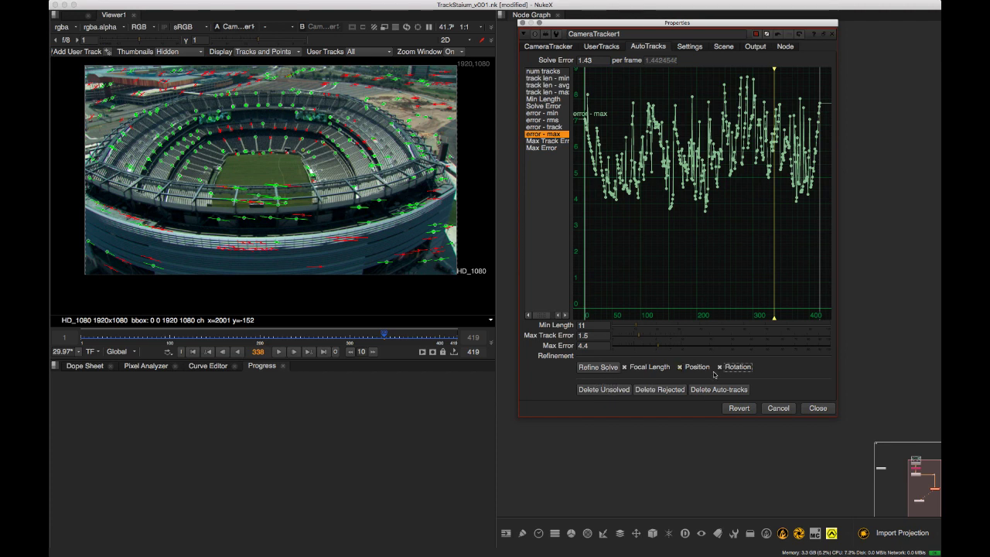
Delete the unsolved and rejected tracks, and refine the camera solve
click(605, 389)
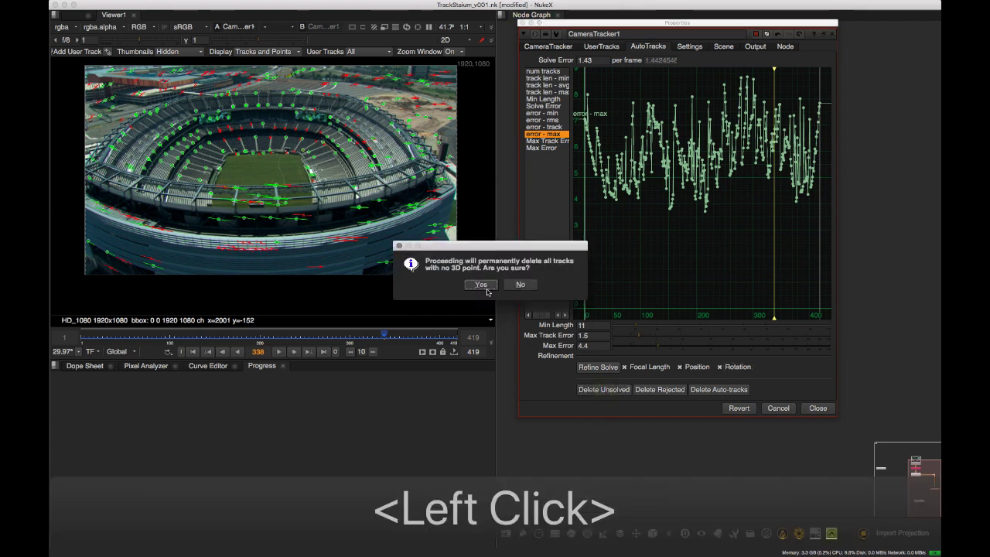
click(481, 285)
click(660, 390)
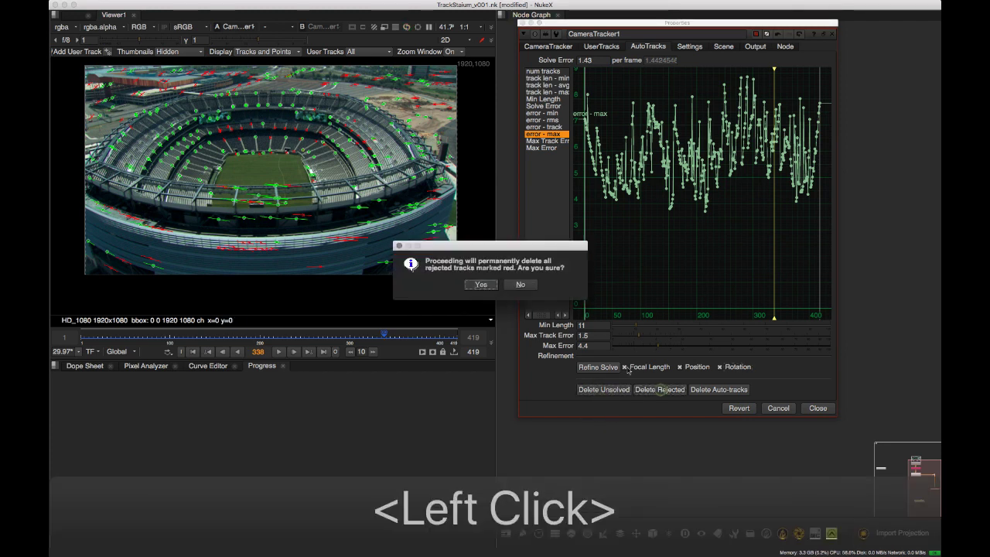
click(481, 284)
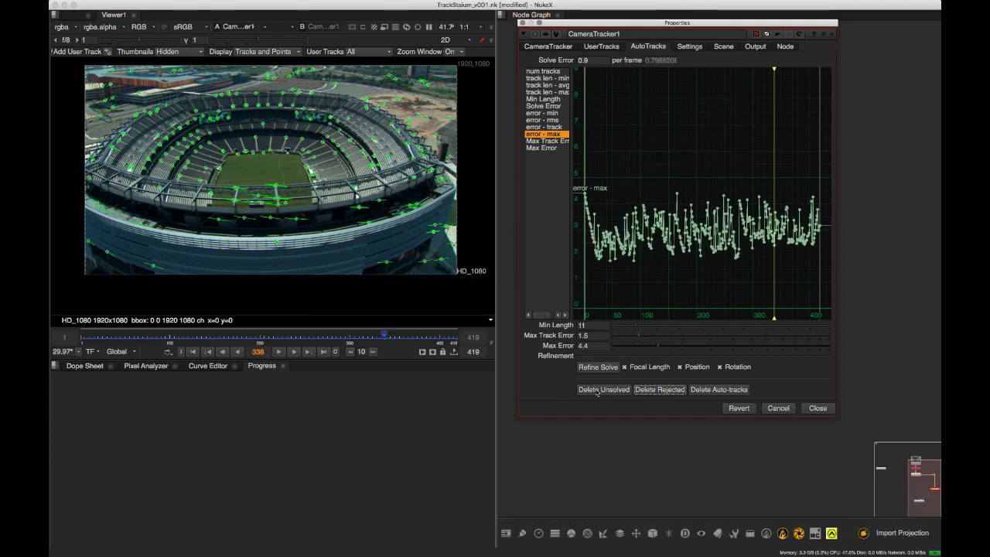
click(598, 367)
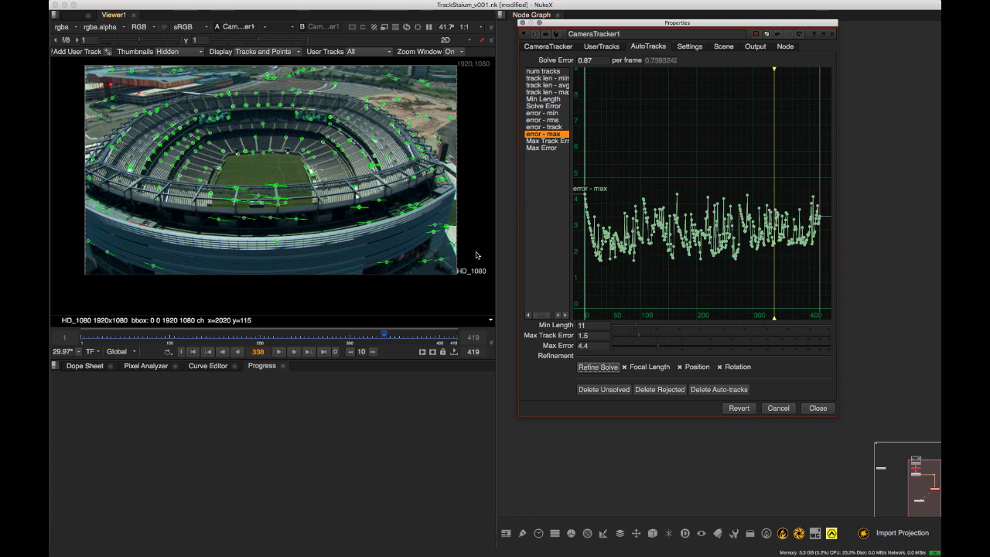
Export the camera solve as a Scene+ node setup with linked output
click(548, 46)
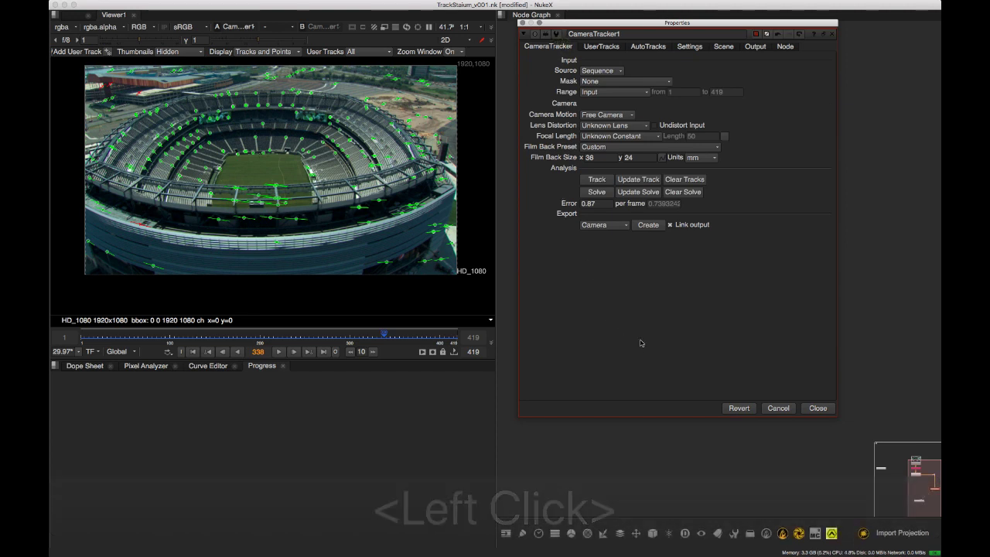
click(75, 153)
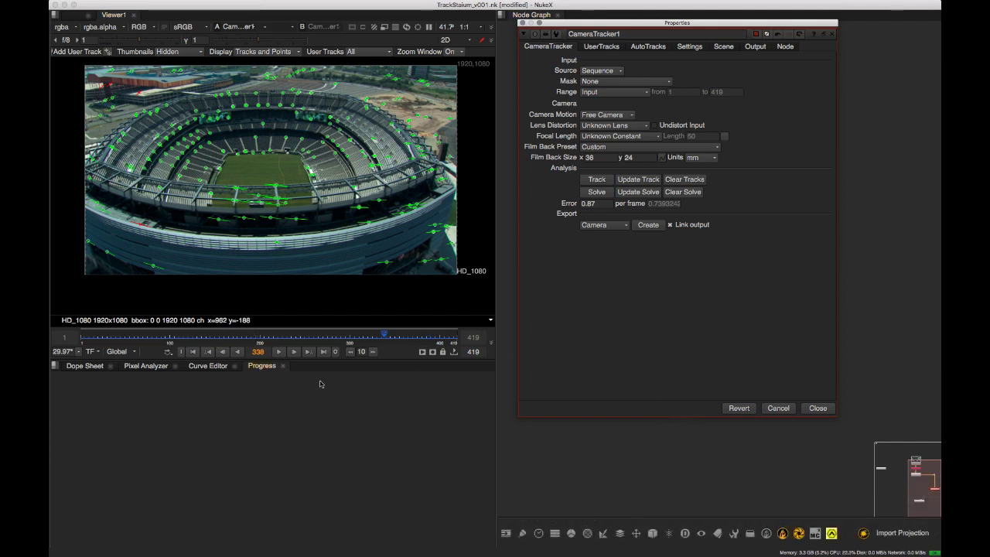
click(627, 296)
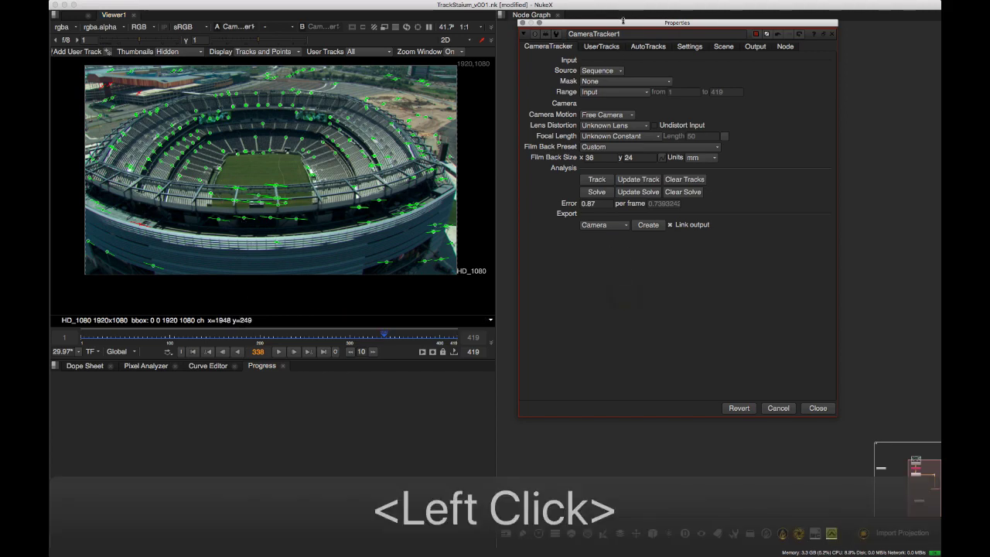
drag(621, 22, 429, 72)
click(480, 378)
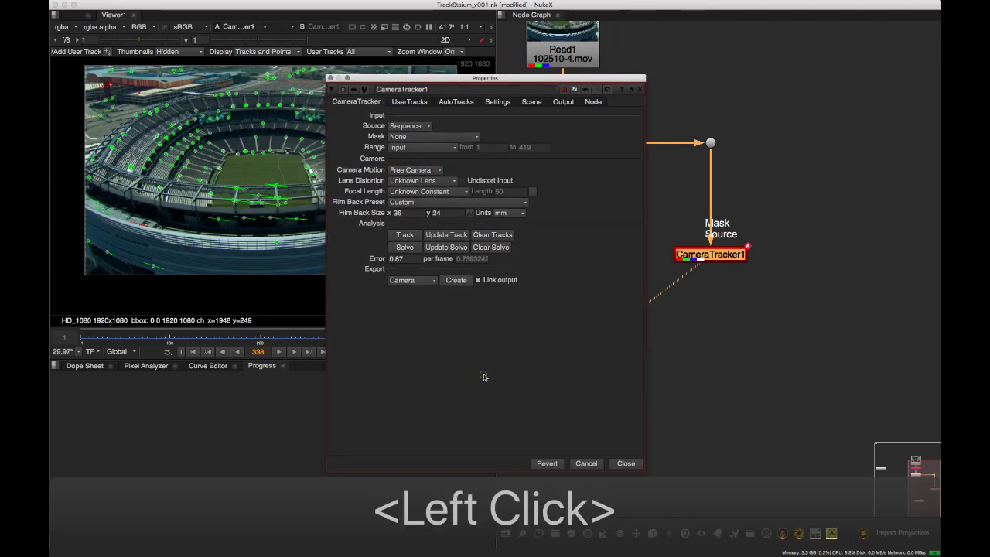
click(426, 279)
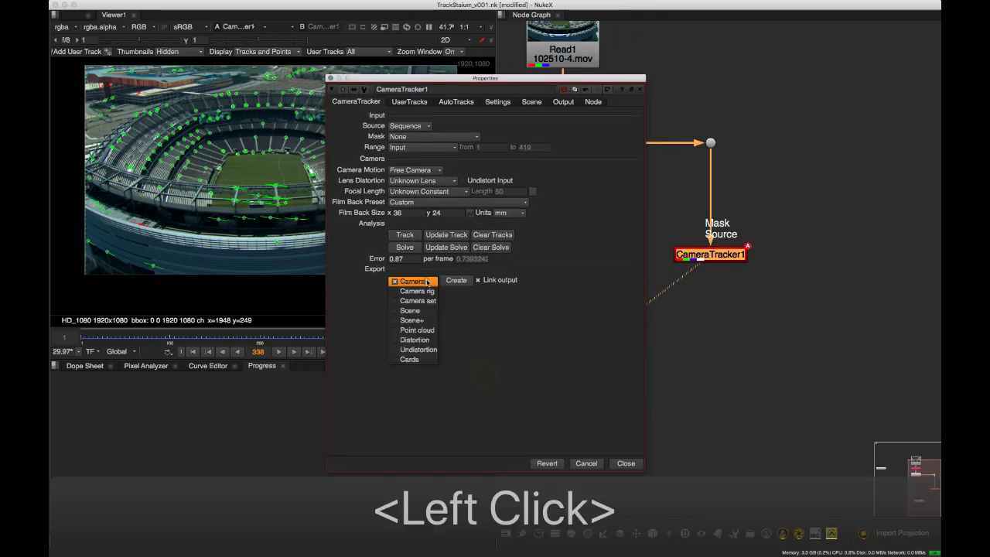
click(428, 320)
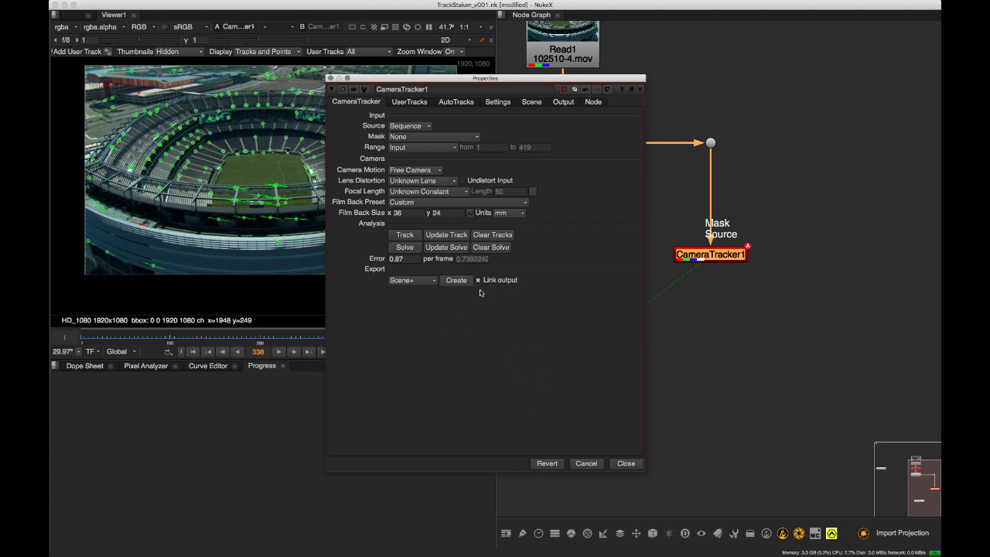
click(456, 281)
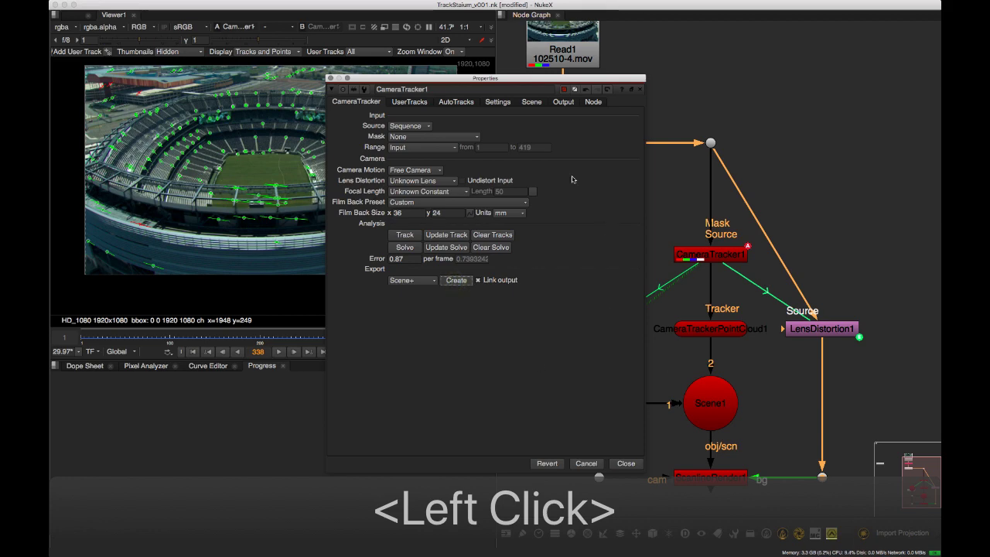
Move the Viewer1 node out from behind Camera1 to the open area right of CameraTracker1
drag(485, 78, 352, 260)
middle_drag(684, 349, 757, 165)
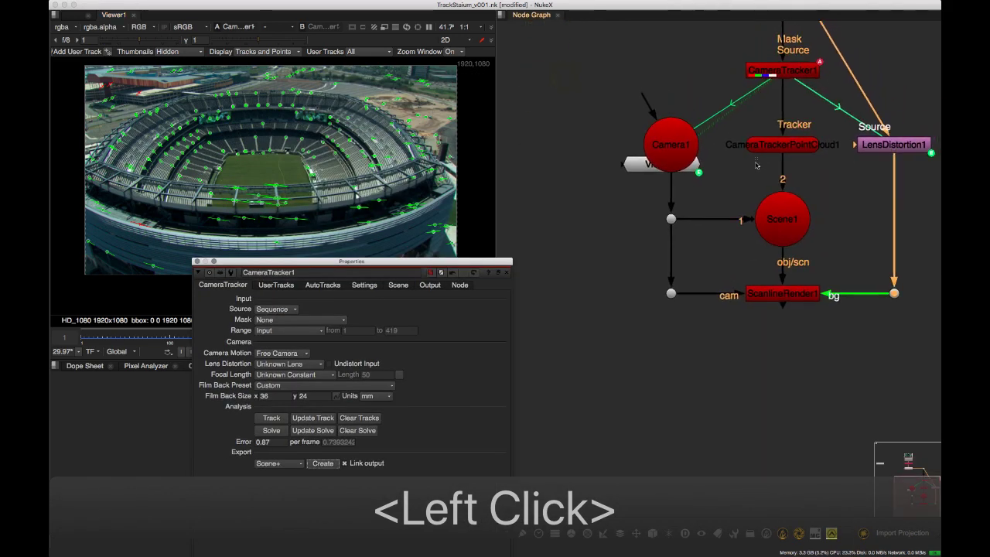
scroll(757, 165, down, 3)
click(673, 198)
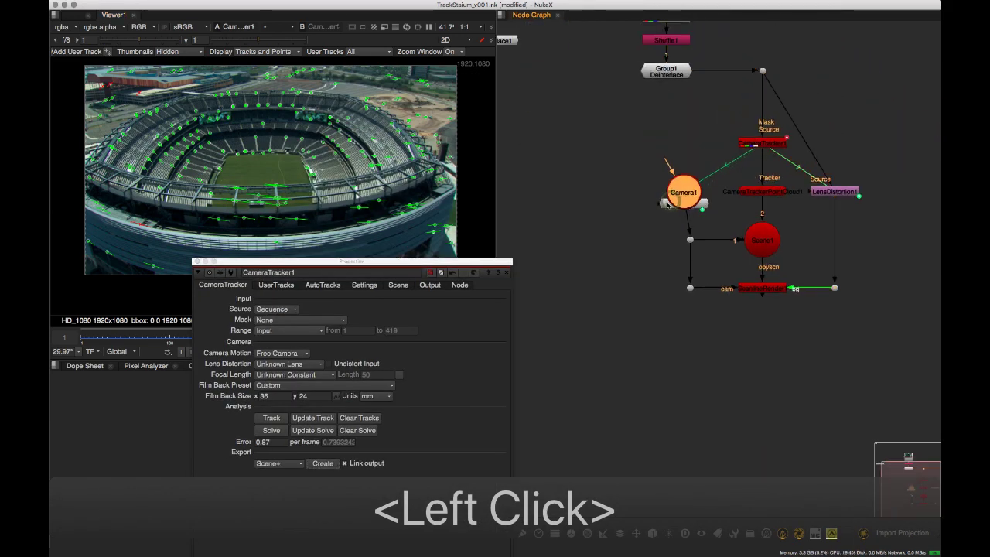
drag(669, 204, 898, 144)
middle_drag(897, 149, 771, 153)
drag(785, 149, 794, 150)
middle_drag(719, 135, 718, 129)
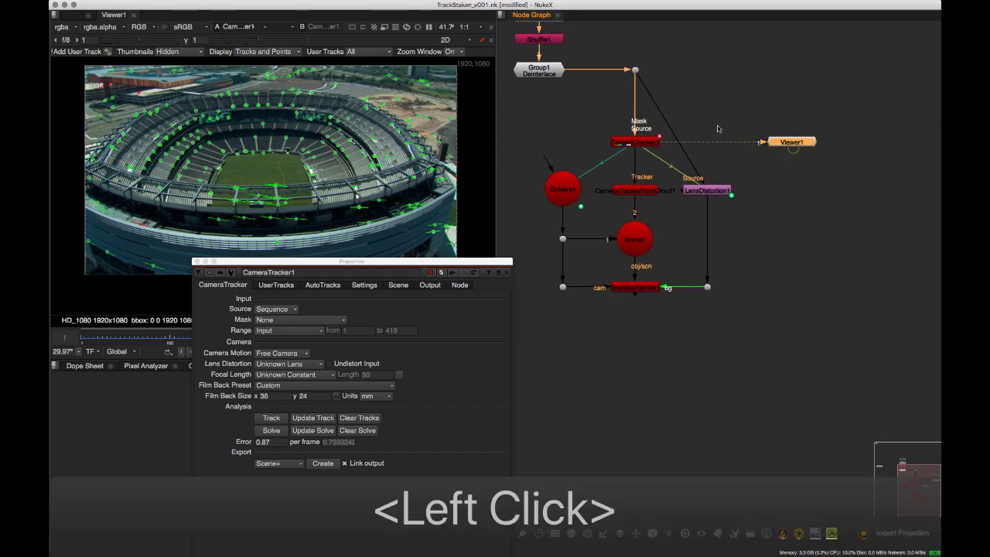
scroll(718, 129, up, 2)
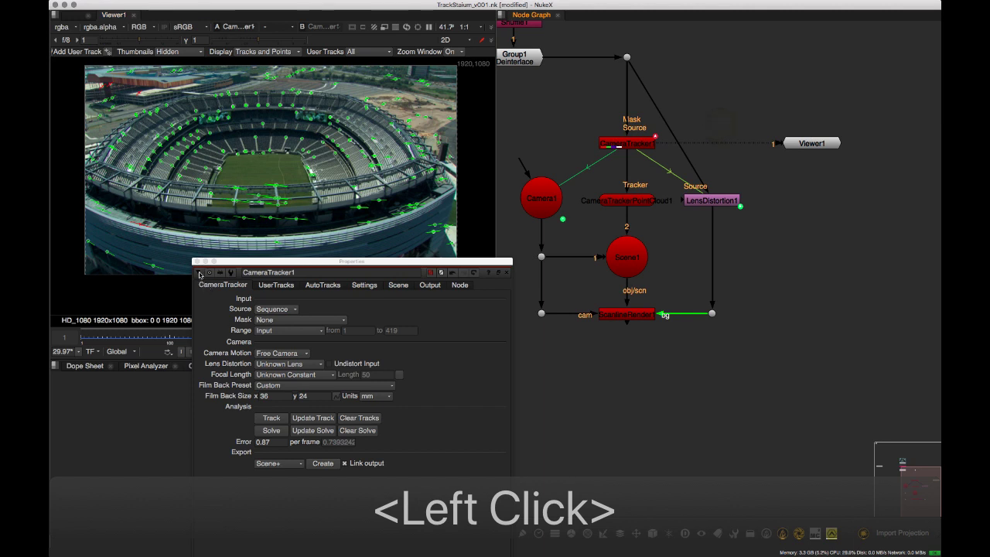
Collapse the CameraTracker1 properties out of the way and place LensDistortion1 above and right of CameraTracker1, with Viewer1 farther right
click(200, 273)
drag(244, 263, 161, 437)
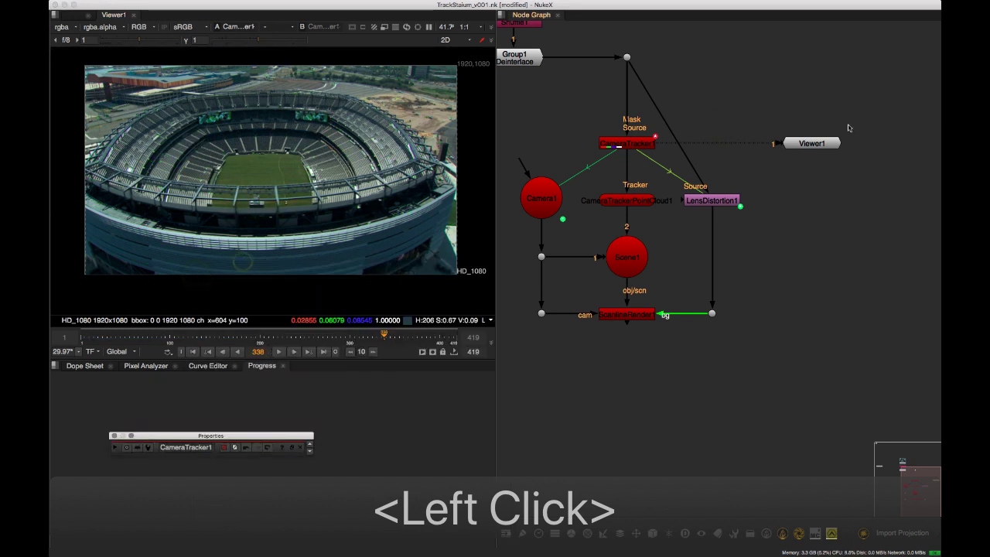
drag(732, 204, 732, 191)
middle_drag(735, 192, 747, 199)
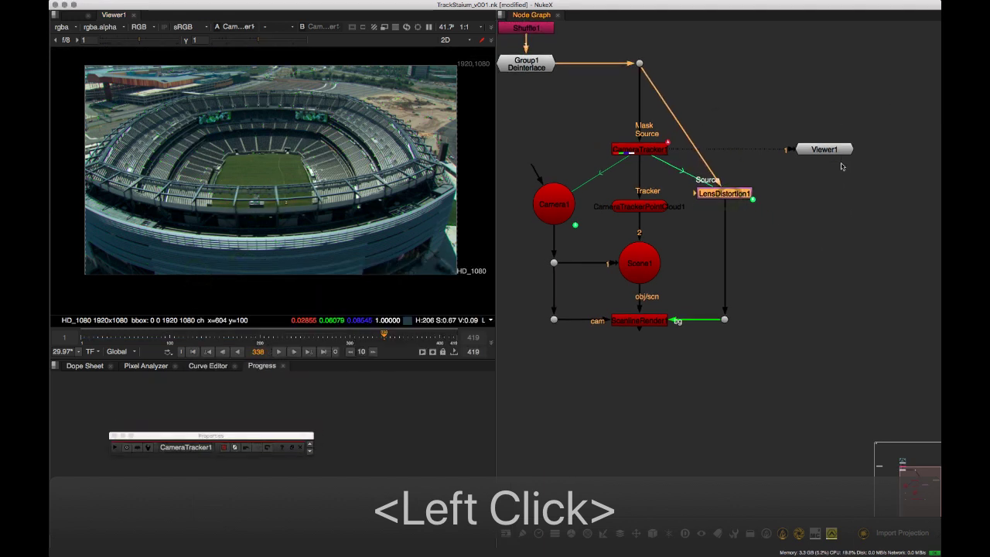
drag(838, 151, 895, 179)
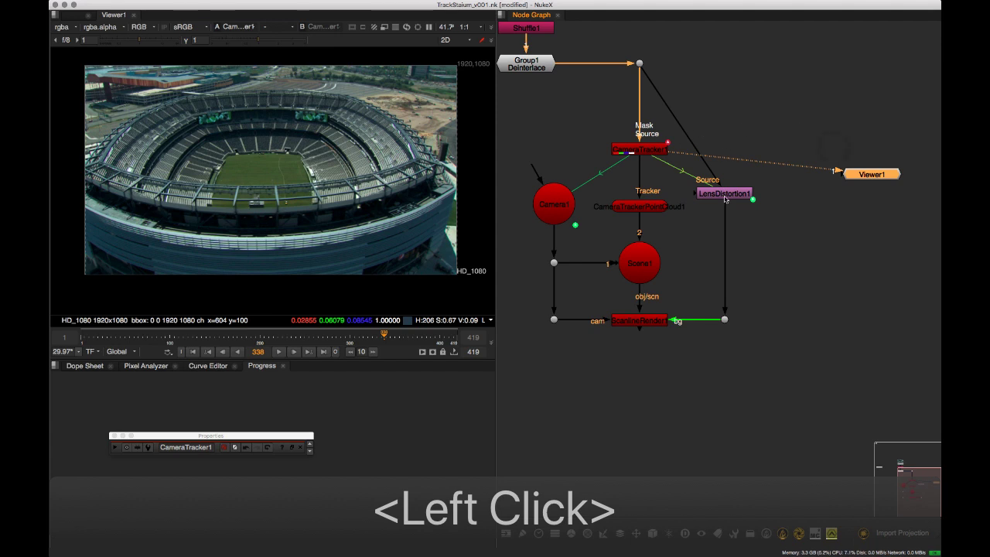
drag(725, 198, 729, 115)
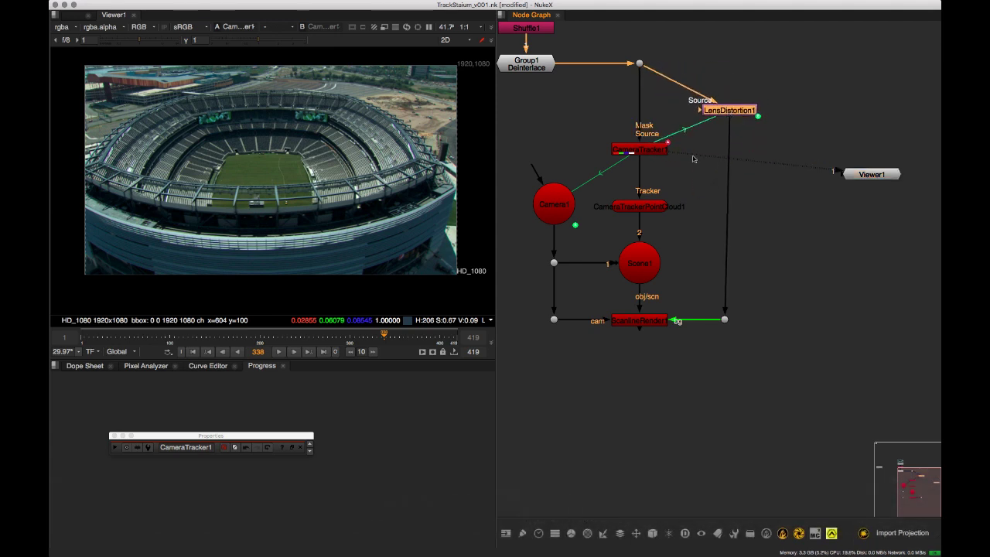
Connect LensDistortion1 to Viewer1's first input and the source dot above CameraTracker1 to its second, with Viewer1 placed higher in the graph
click(727, 112)
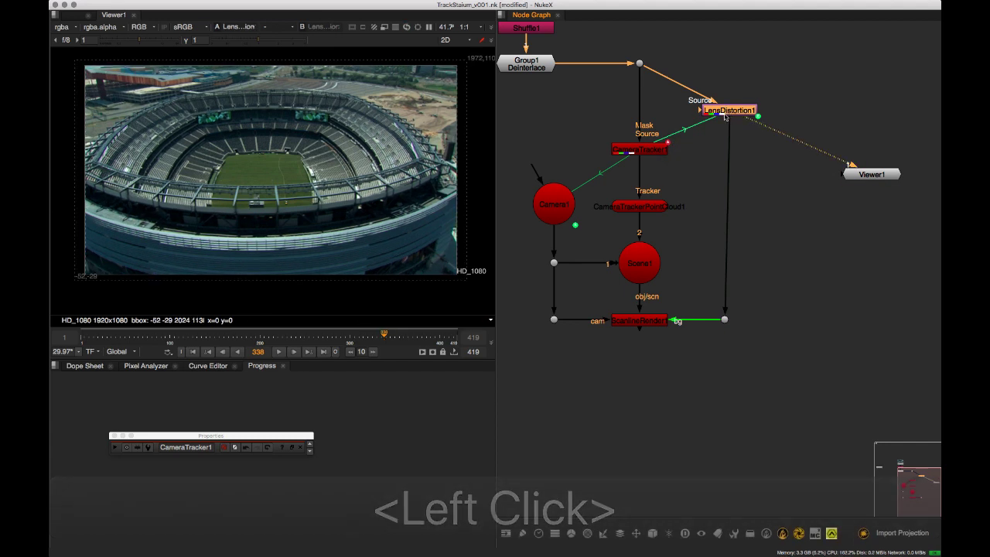
middle_drag(282, 180, 298, 184)
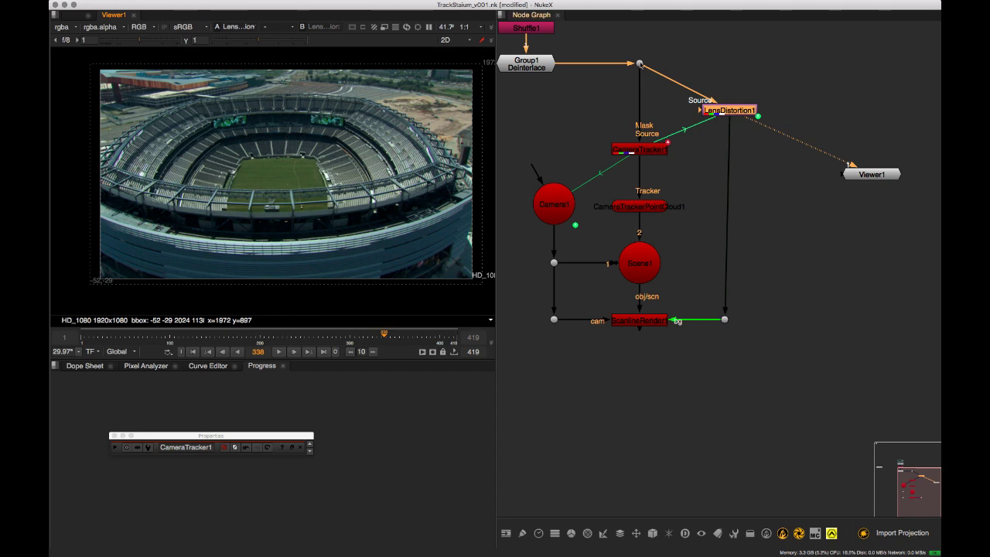
click(640, 65)
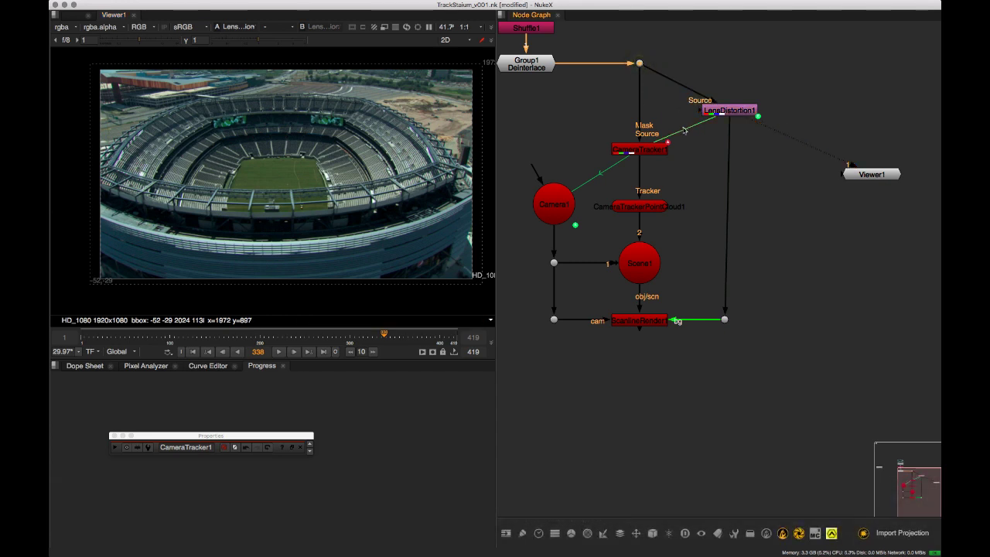
key(2)
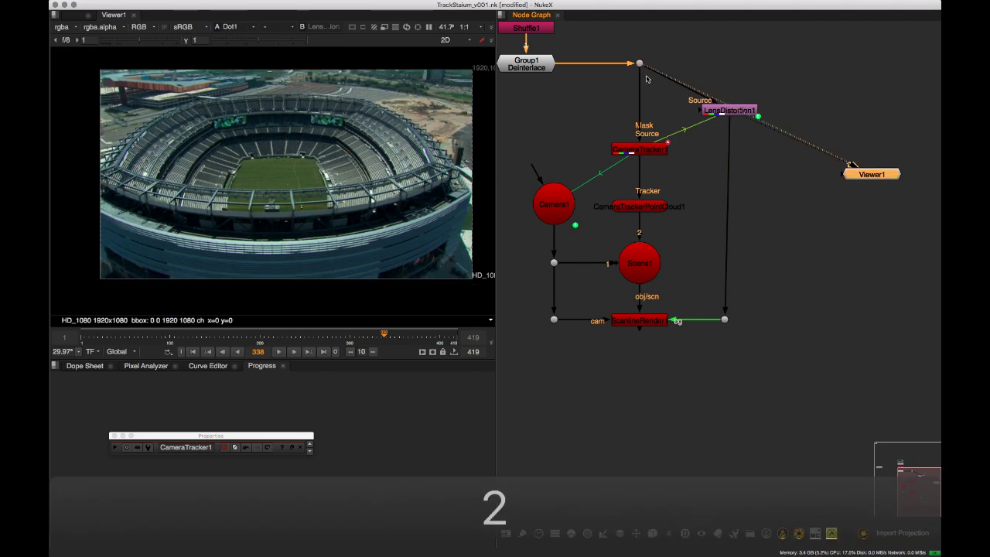
drag(866, 176, 863, 82)
Compare the LensDistortion1 output with the original footage by switching repeatedly between viewer inputs 1 and 2
key(1)
key(2)
key(1)
key(2)
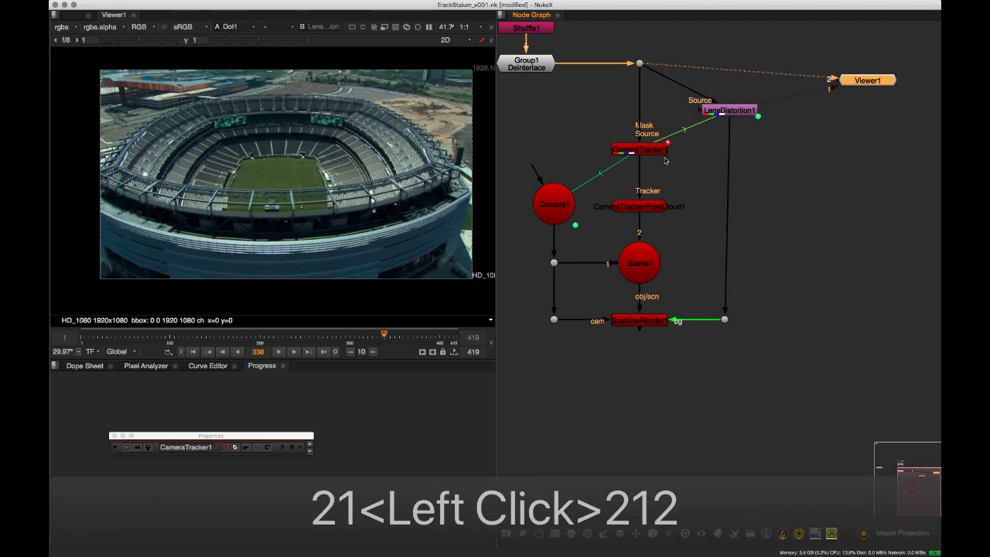
key(1)
key(2)
key(1)
key(2)
key(1)
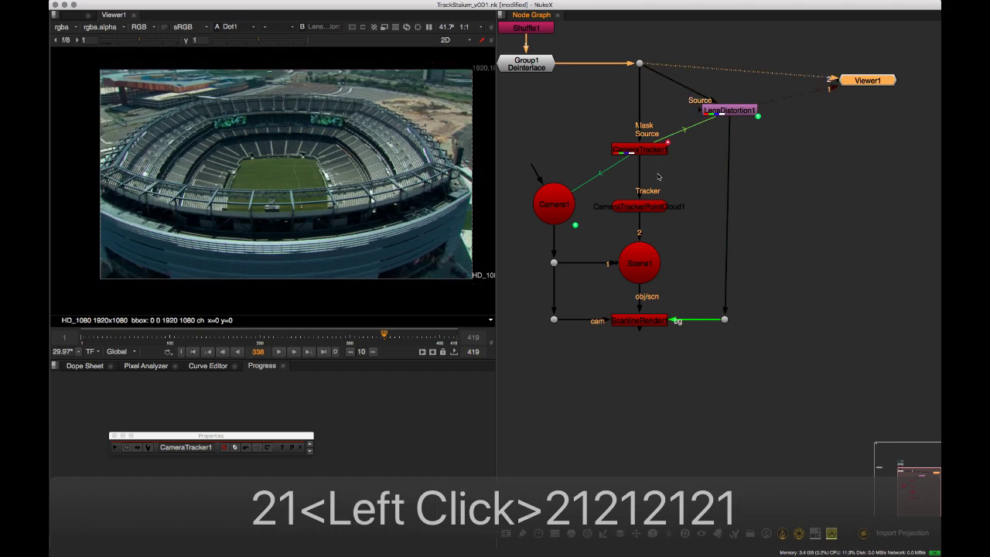
key(2)
key(1)
key(2)
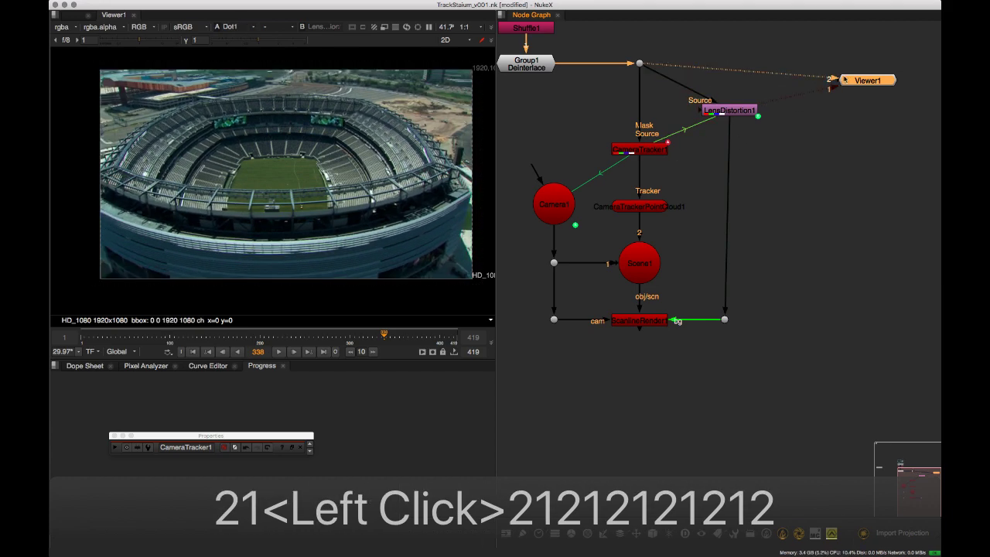
key(2)
Disconnect LensDistortion1 from the dot feeding ScanlineRender1's bg input
middle_drag(729, 143, 709, 111)
click(704, 288)
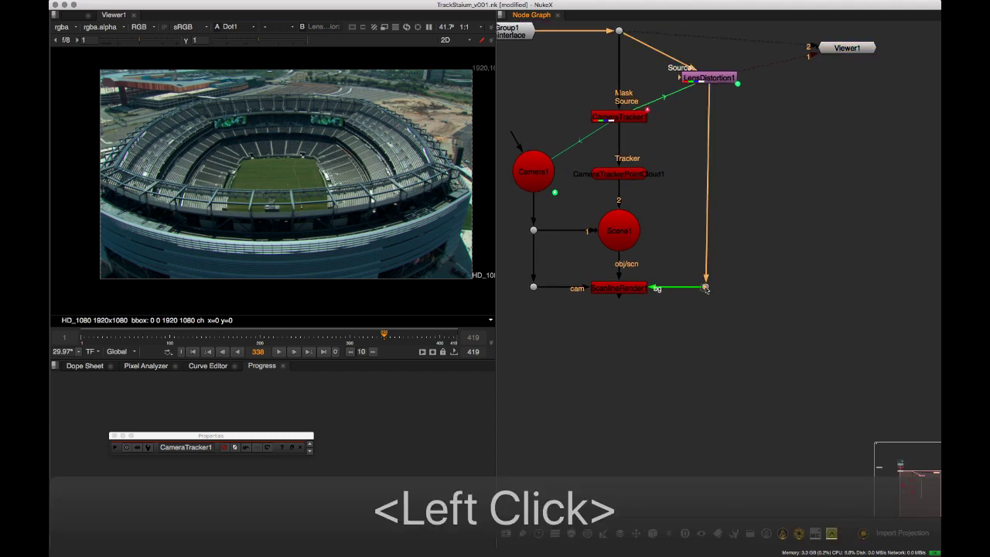
drag(710, 94, 711, 241)
middle_drag(687, 181, 710, 103)
click(740, 150)
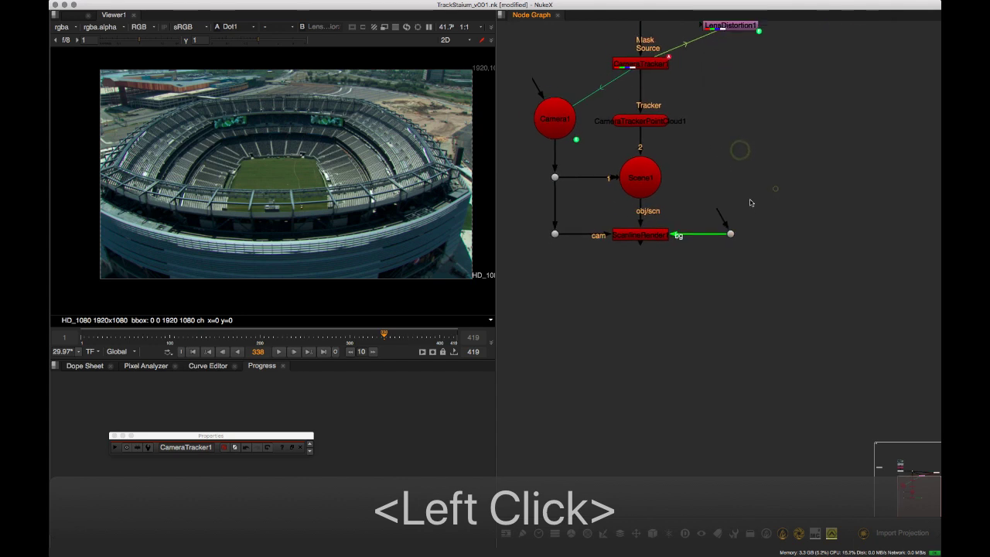
Move Camera1 and its two dots to the right of Scene1, and the bg dot to the left of ScanlineRender1
middle_drag(767, 221, 745, 250)
scroll(758, 236, down, 2)
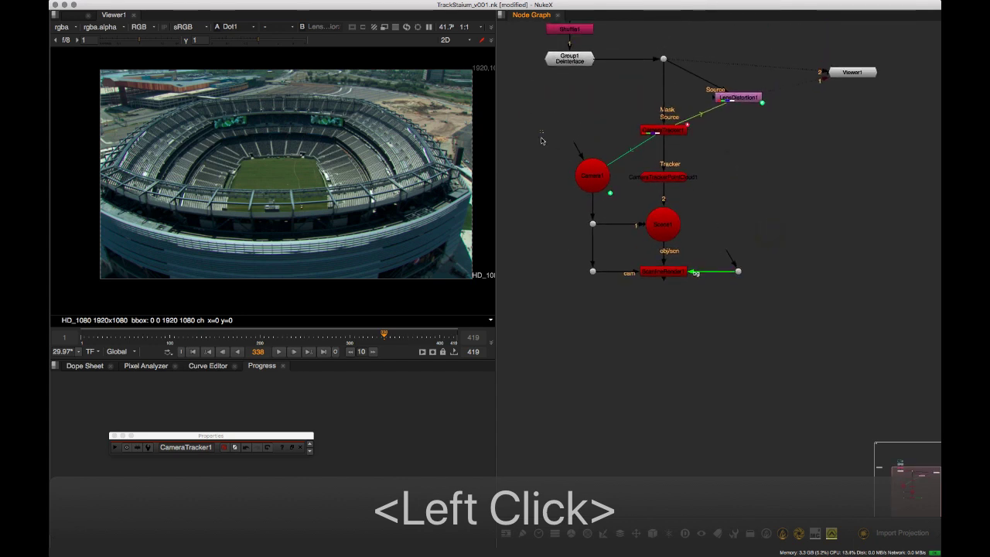
drag(542, 140, 609, 334)
drag(587, 177, 779, 177)
click(773, 377)
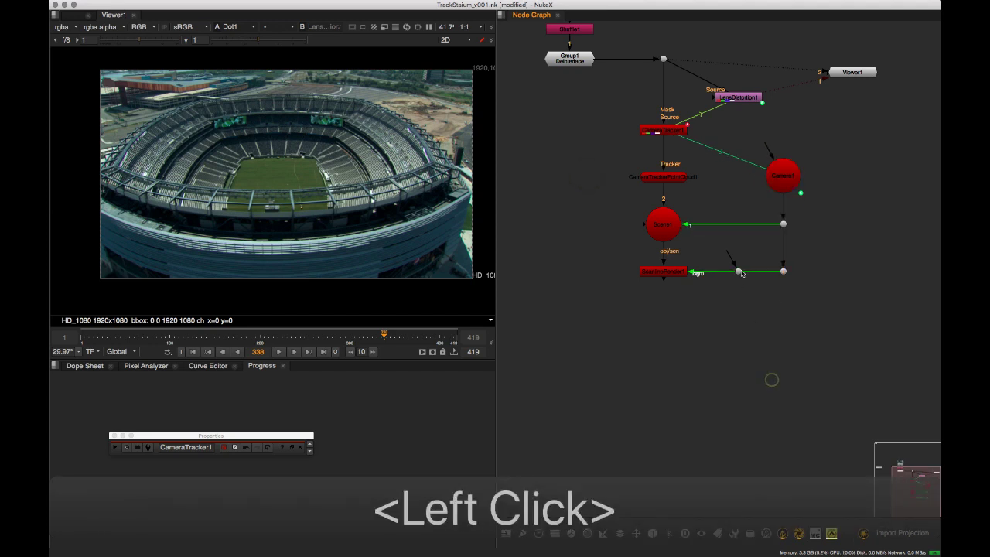
drag(740, 272, 596, 280)
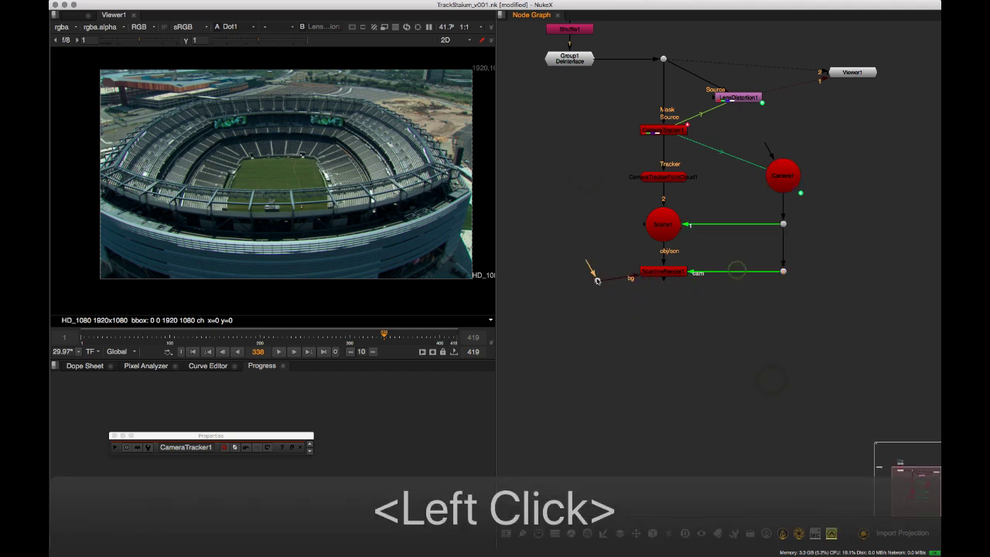
Open ScanlineRender1's properties and review its Z-blend mode, antialiasing and filter options
click(667, 274)
double_click(663, 272)
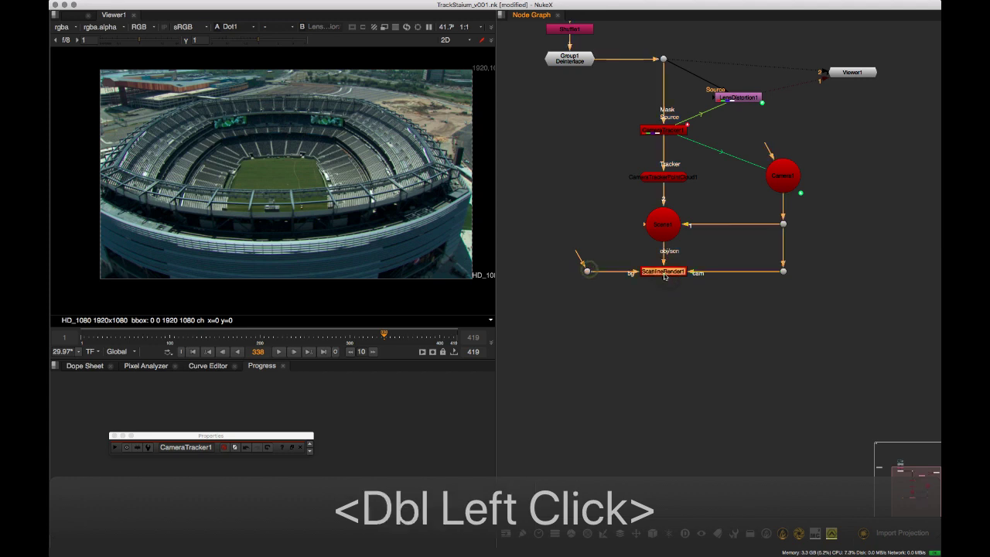
drag(546, 214, 546, 220)
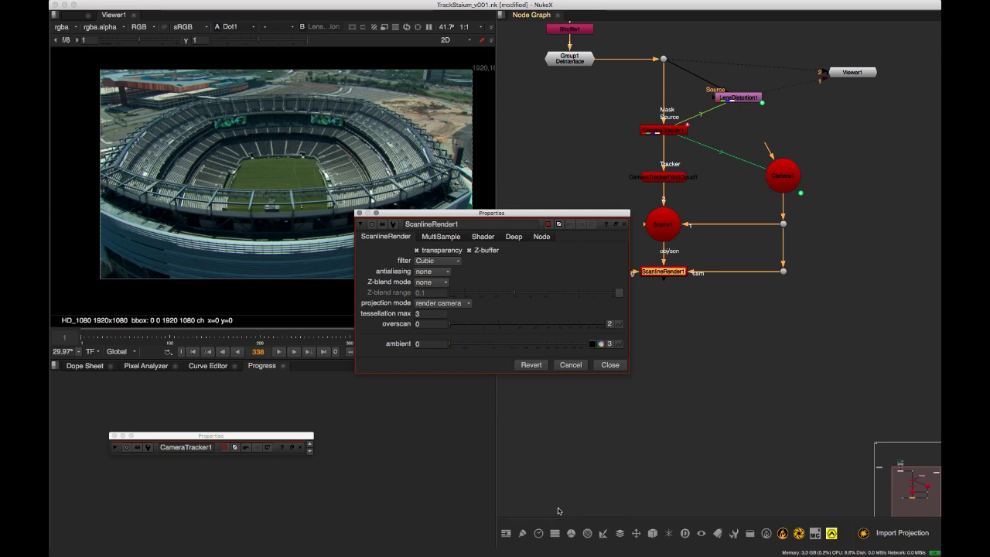
click(433, 283)
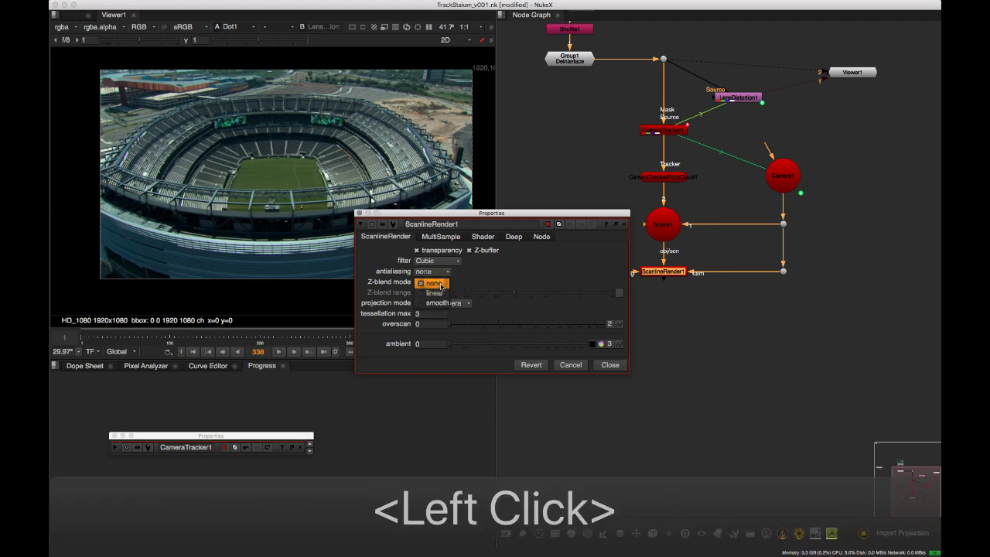
click(441, 284)
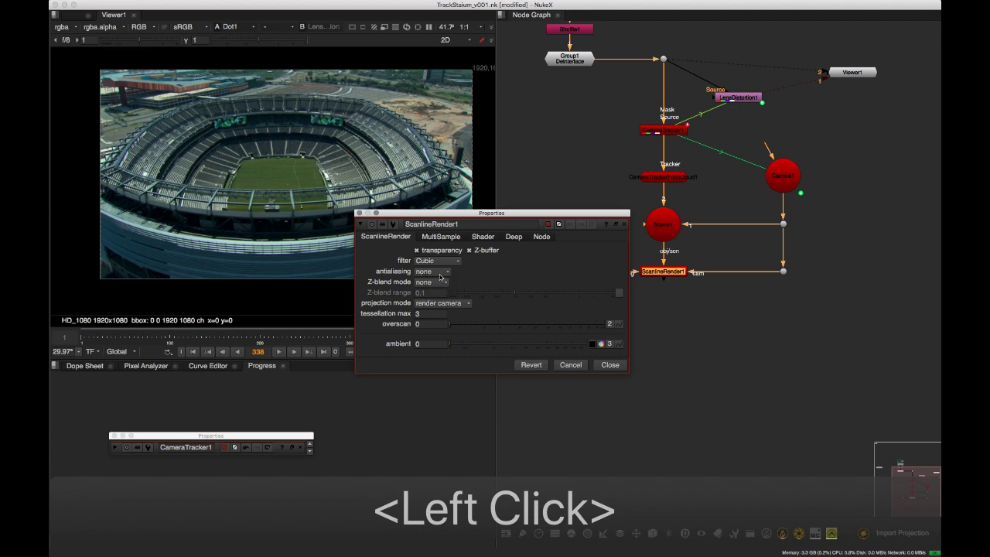
click(440, 272)
click(450, 273)
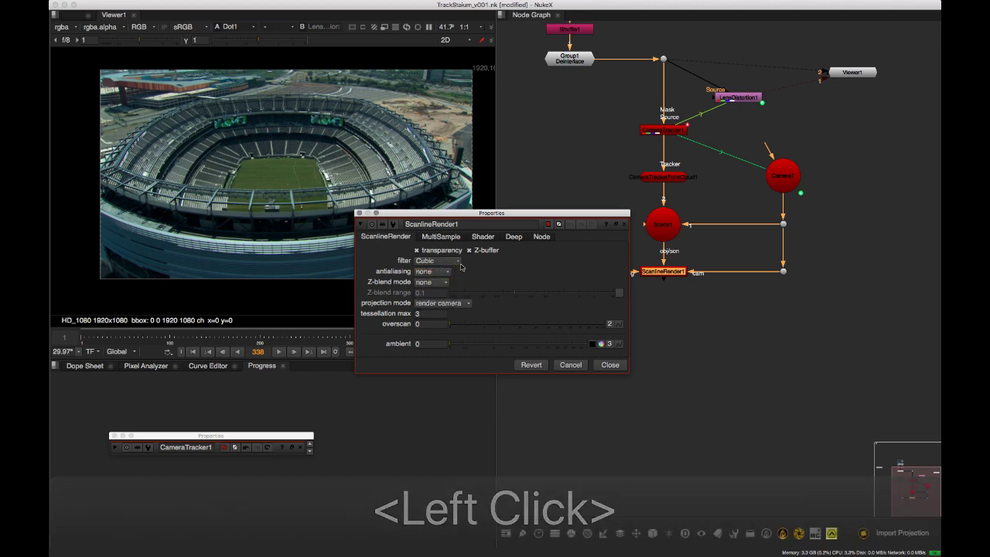
click(461, 264)
click(468, 264)
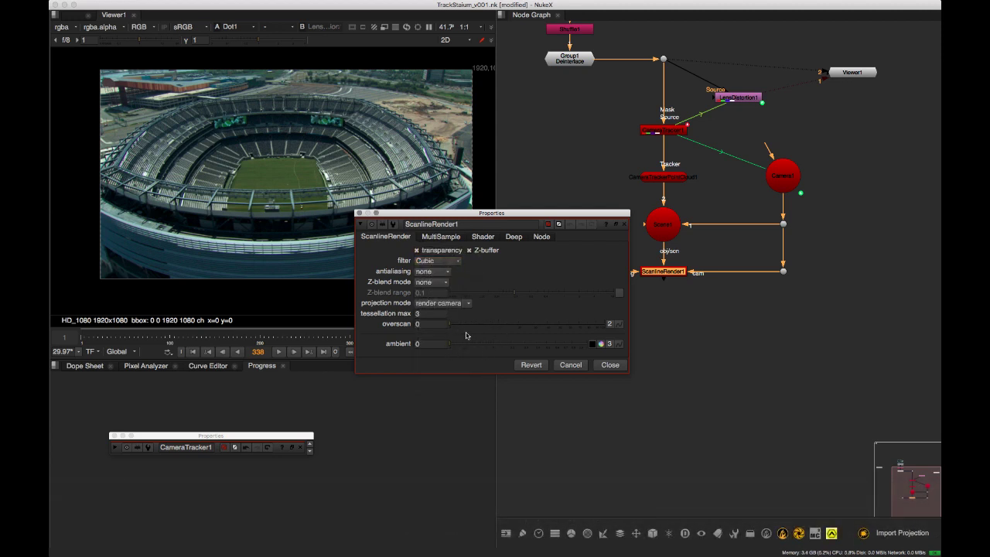
Connect Viewer1's second input to ScanlineRender1 and the dot feeding its bg input to LensDistortion1
drag(847, 84, 665, 275)
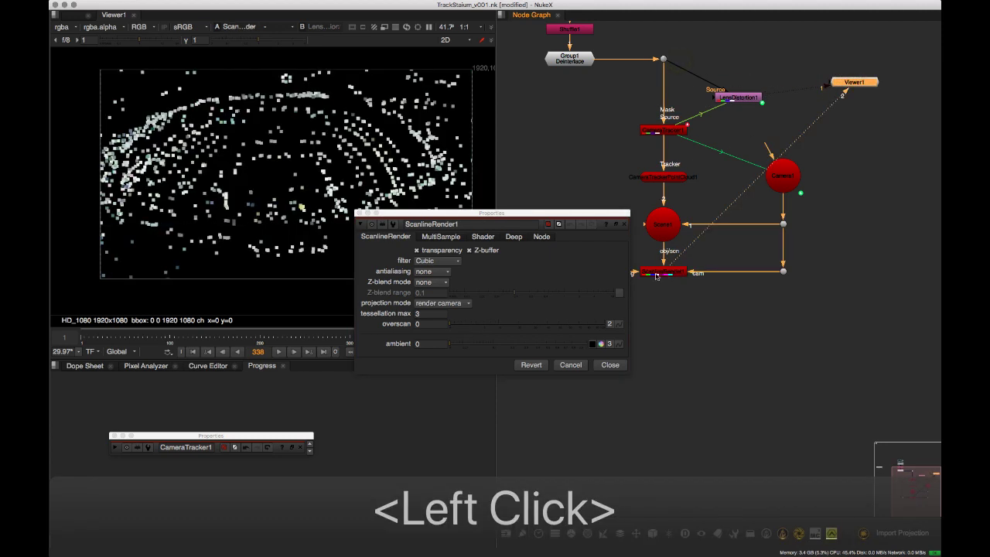
middle_drag(665, 275, 744, 236)
drag(670, 229, 843, 60)
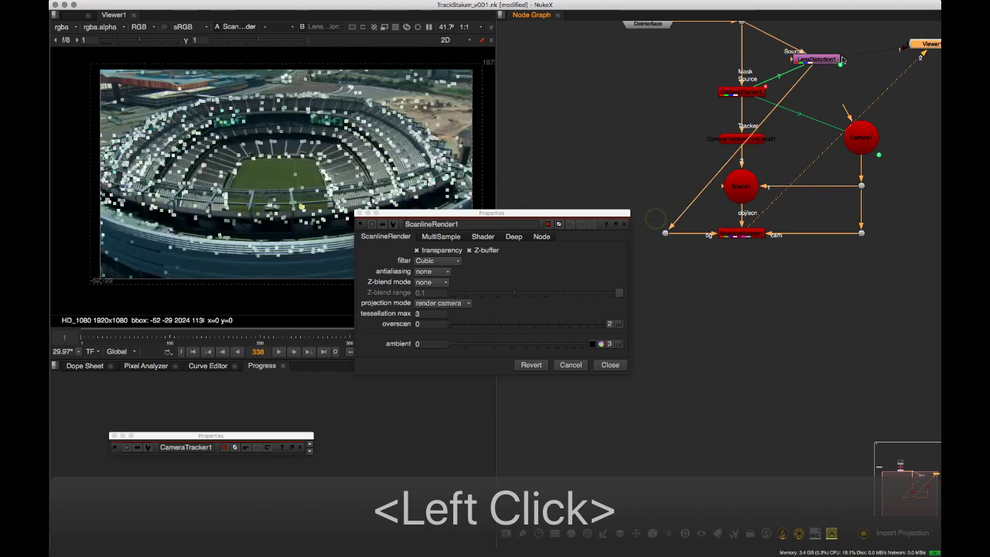
Move Viewer1 below ScanlineRender1 in the node graph
middle_drag(752, 144, 650, 161)
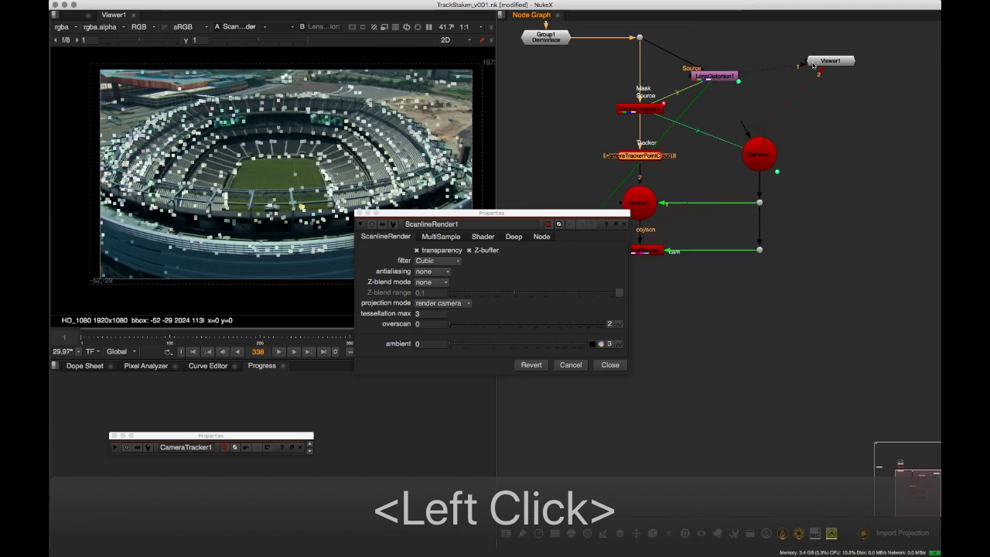
drag(828, 63, 730, 411)
middle_drag(547, 285, 601, 210)
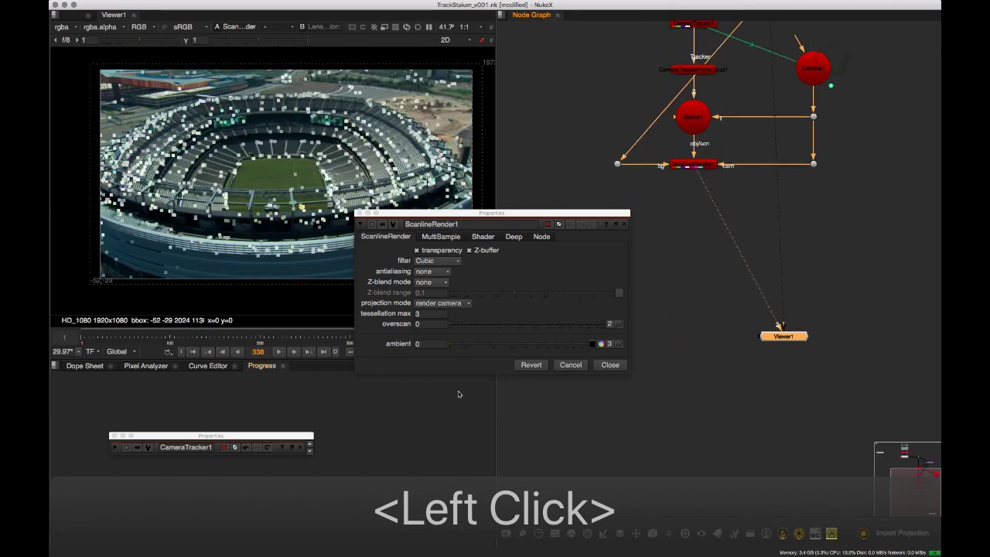
Reconnect ScanlineRender1's bg dot from LensDistortion1 to the source dot above CameraTracker1
middle_drag(742, 24, 813, 190)
click(765, 129)
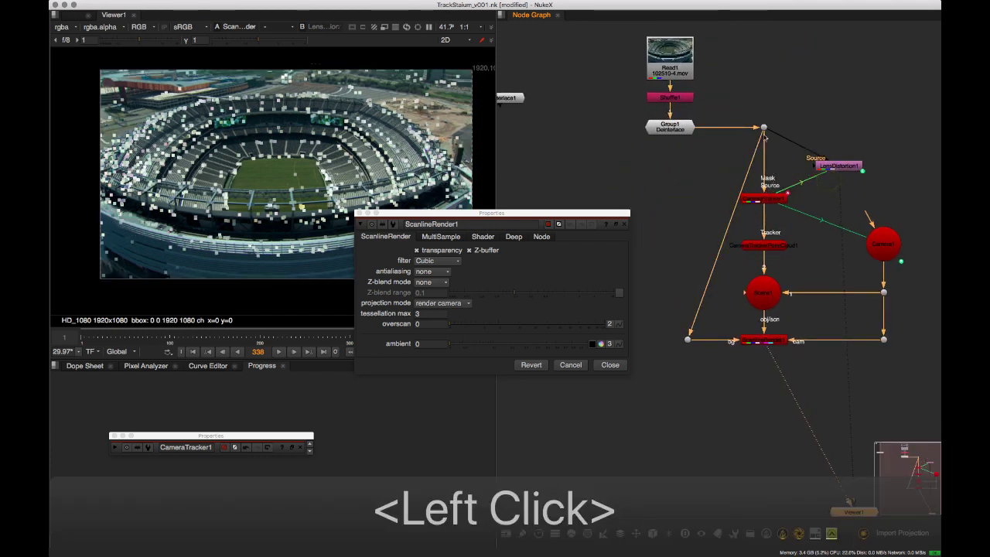
middle_drag(765, 137, 745, 66)
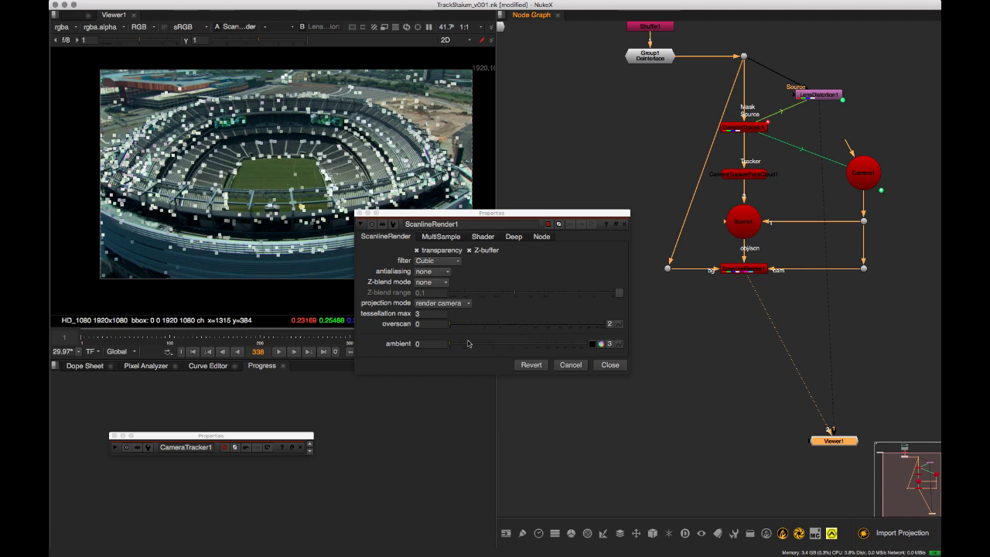
Try an overscan of 72 on ScanlineRender1, inspect the image border, and reset the overscan to 0
drag(455, 329, 582, 327)
scroll(71, 234, up, 3)
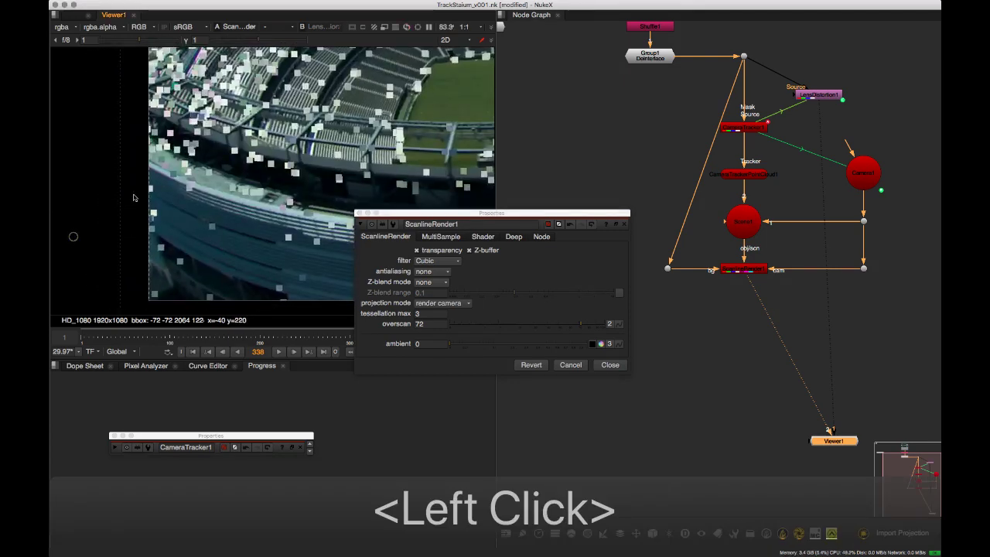
click(73, 236)
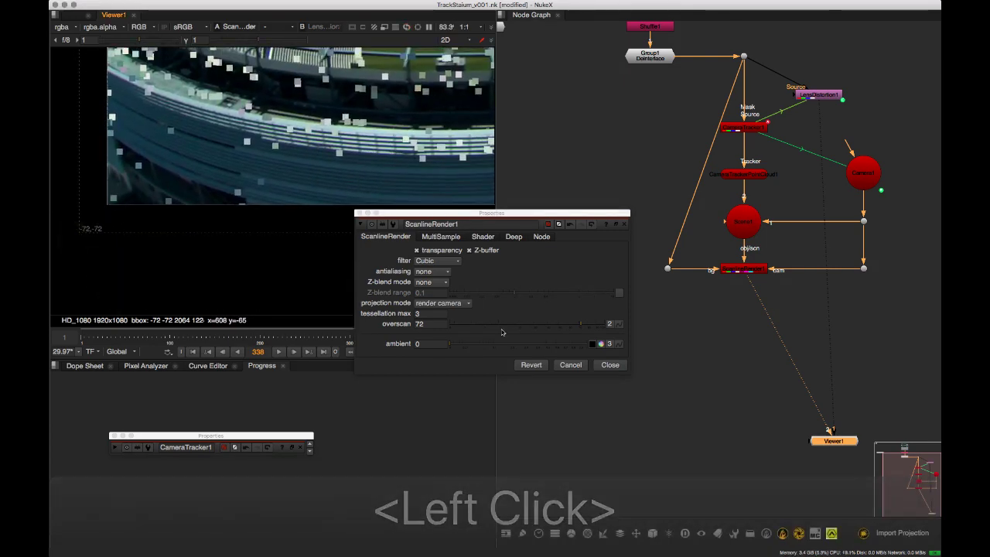
click(463, 330)
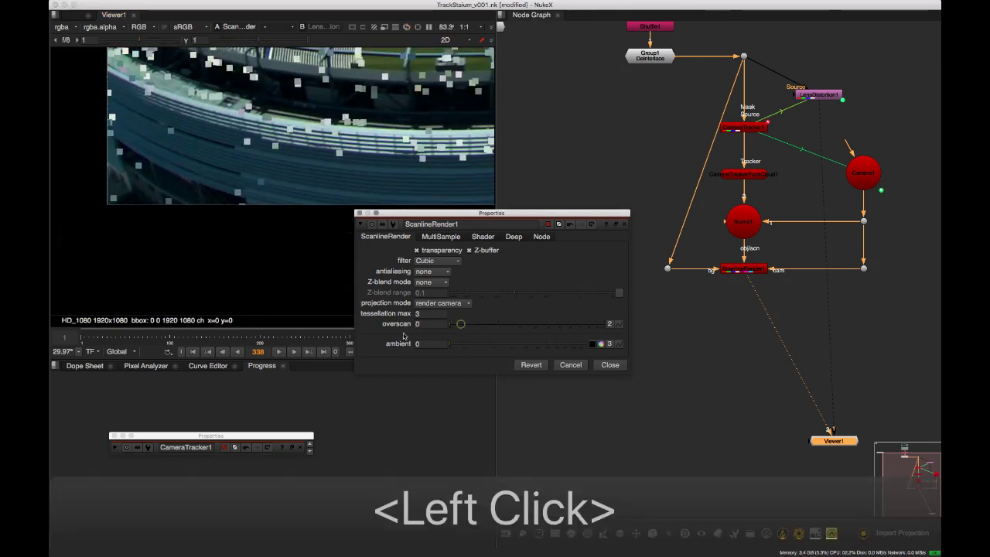
Nudge LensDistortion1 slightly upward and disconnect ScanlineRender1's bg dot from the source dot above CameraTracker1
mouse_move(814, 98)
mouse_down()
mouse_move(820, 105)
mouse_move(821, 82)
mouse_up()
middle_drag(763, 119, 768, 105)
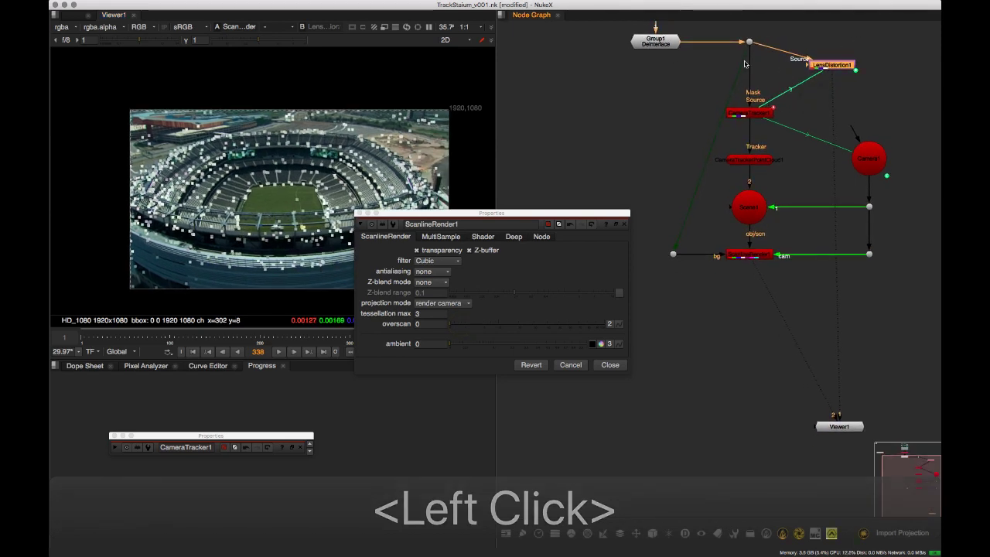
drag(743, 59, 659, 179)
middle_drag(649, 210, 628, 140)
middle_drag(716, 202, 715, 209)
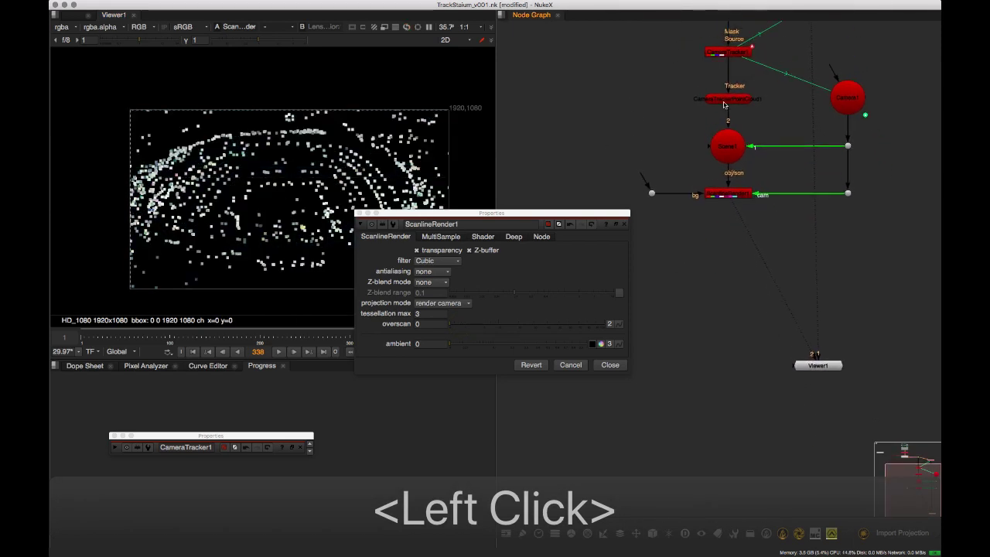
Move Viewer1 closer to ScanlineRender1 and shift the ScanlineRender1 properties window clear of the rendered points
click(728, 99)
drag(838, 367, 865, 316)
middle_drag(866, 315, 848, 307)
drag(529, 222, 593, 334)
middle_drag(264, 168, 248, 170)
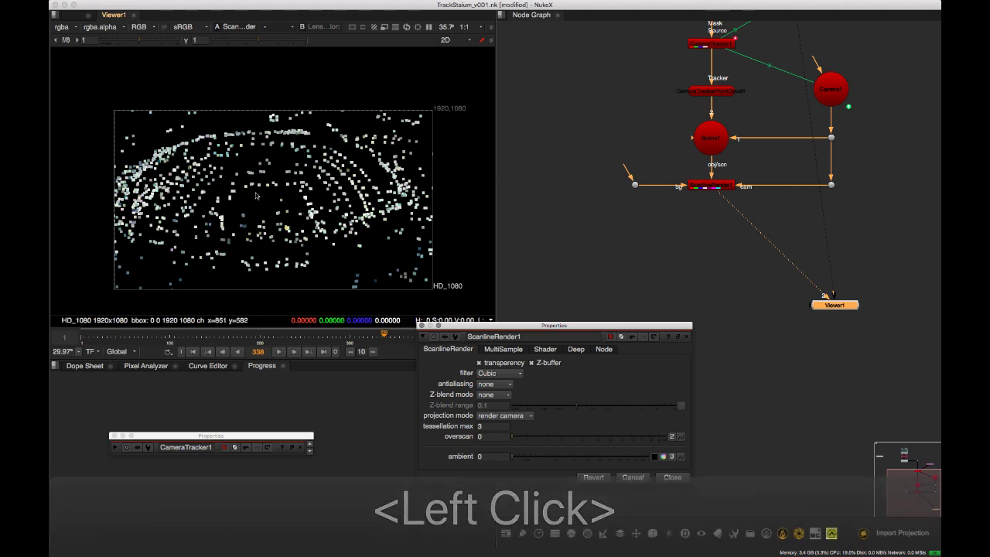
drag(835, 300, 830, 287)
middle_drag(366, 221, 379, 198)
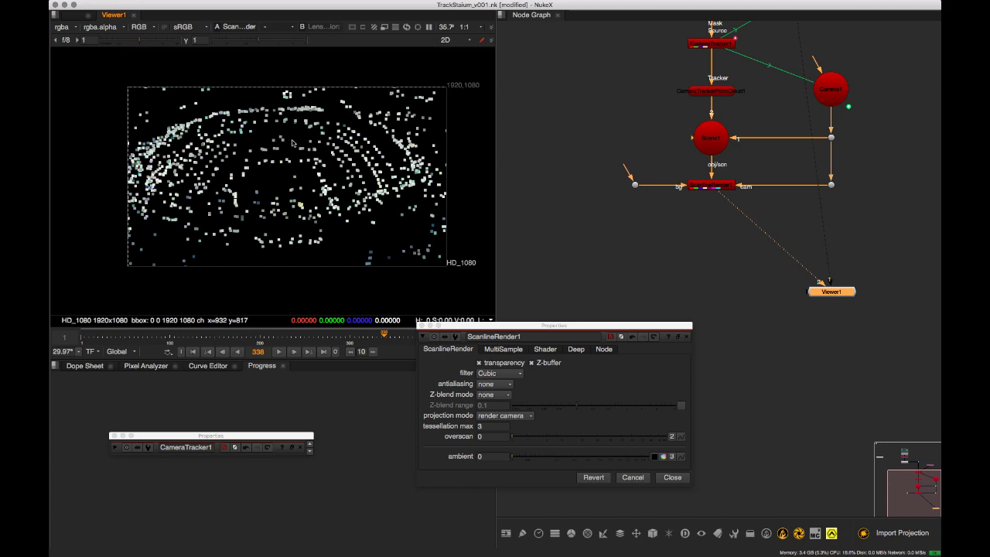
Switch Viewer1 to the 3D view and inspect the point cloud and Camera1 from the side
key(Tab)
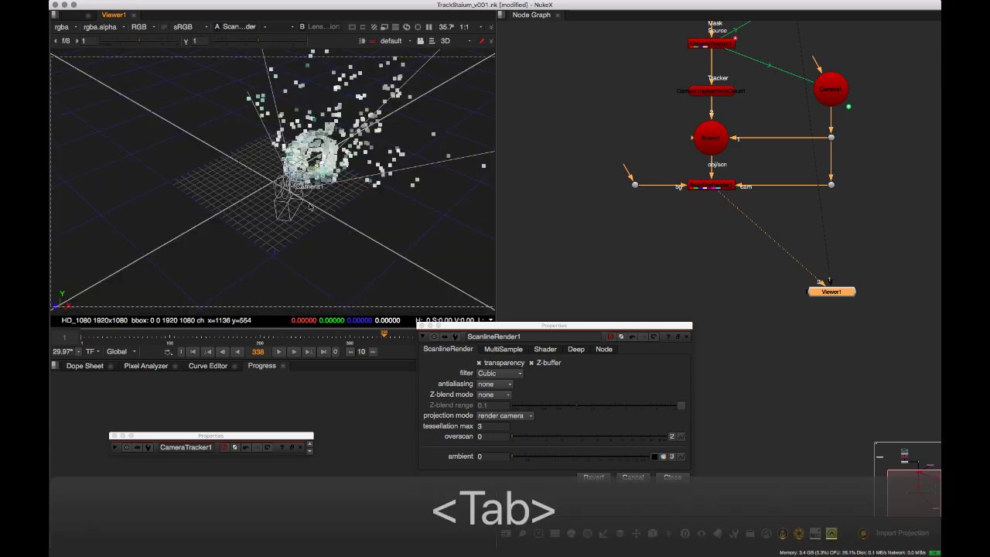
drag(315, 172, 290, 200)
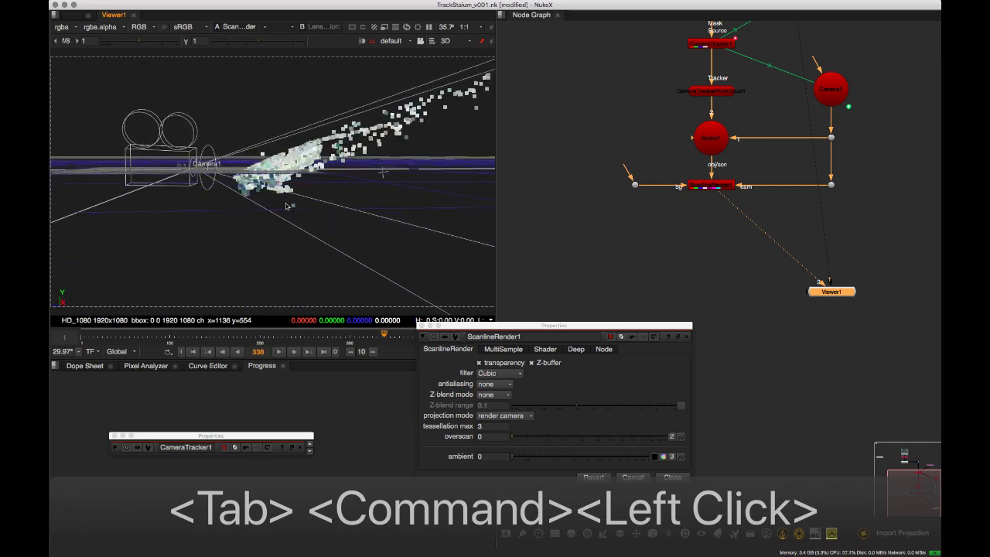
super+drag(286, 210, 241, 201)
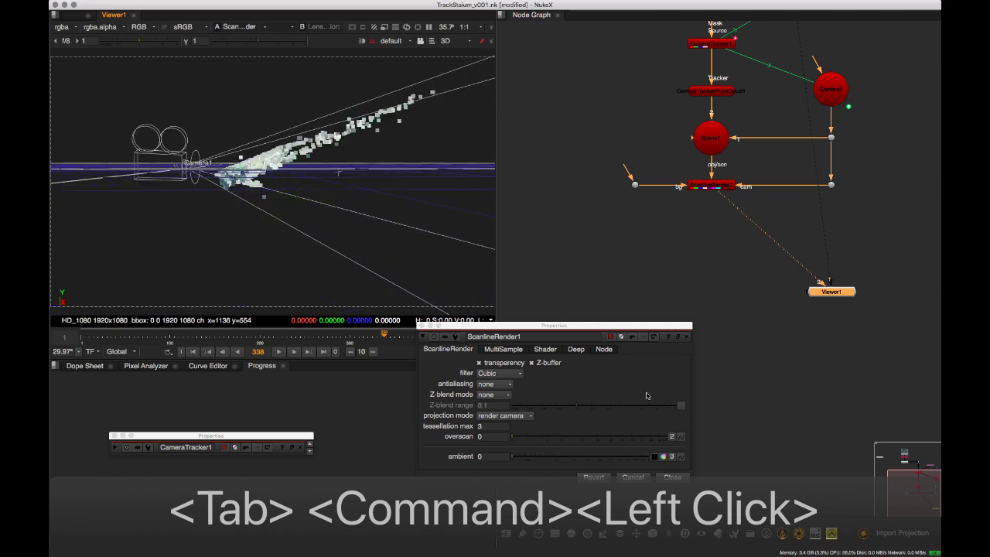
Close ScanlineRender1's properties, expand the collapsed CameraTracker1 properties and move that window off the node graph's main nodes
click(672, 477)
double_click(152, 437)
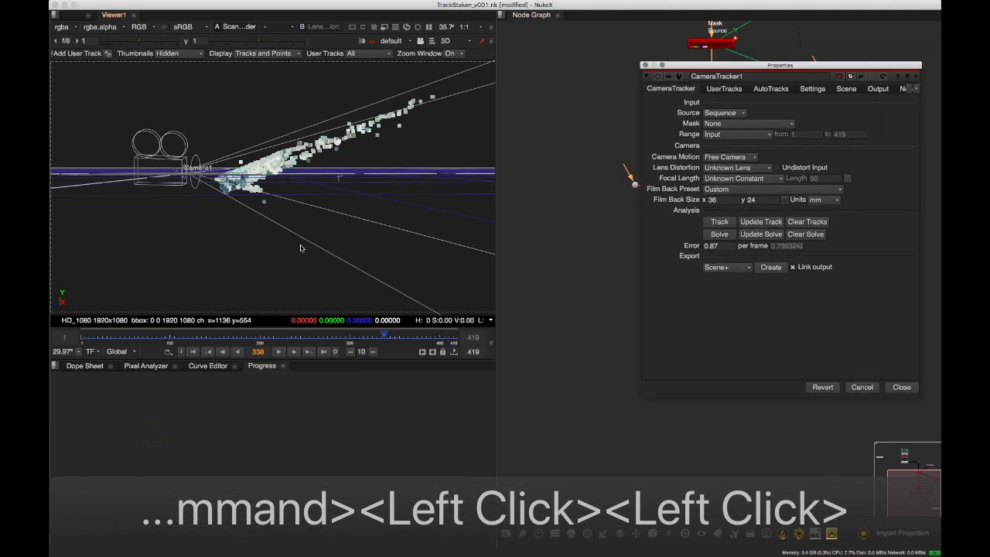
click(726, 265)
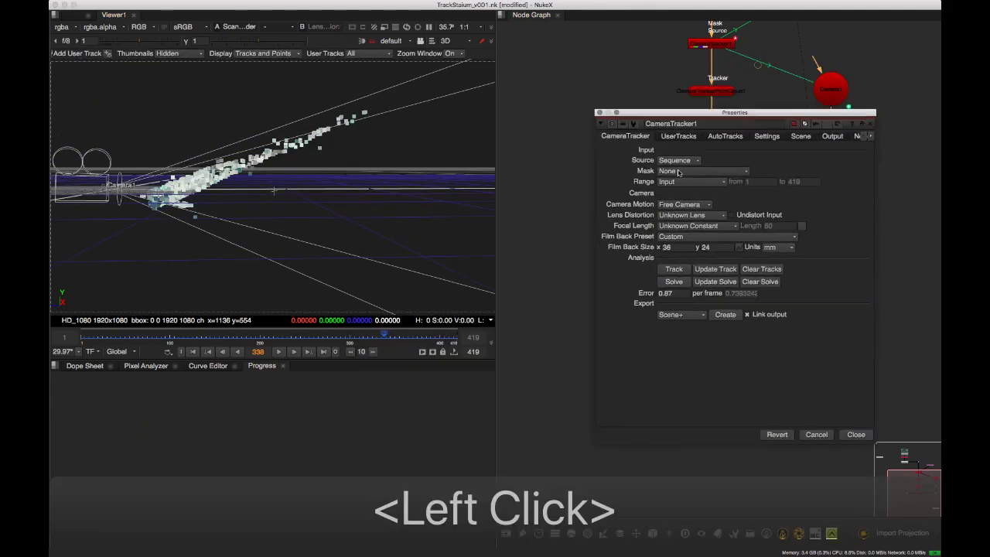
drag(527, 374, 465, 206)
Connect Viewer1's second input to CameraTracker1 and move its properties window clear of the footage
middle_drag(711, 46, 737, 193)
click(737, 192)
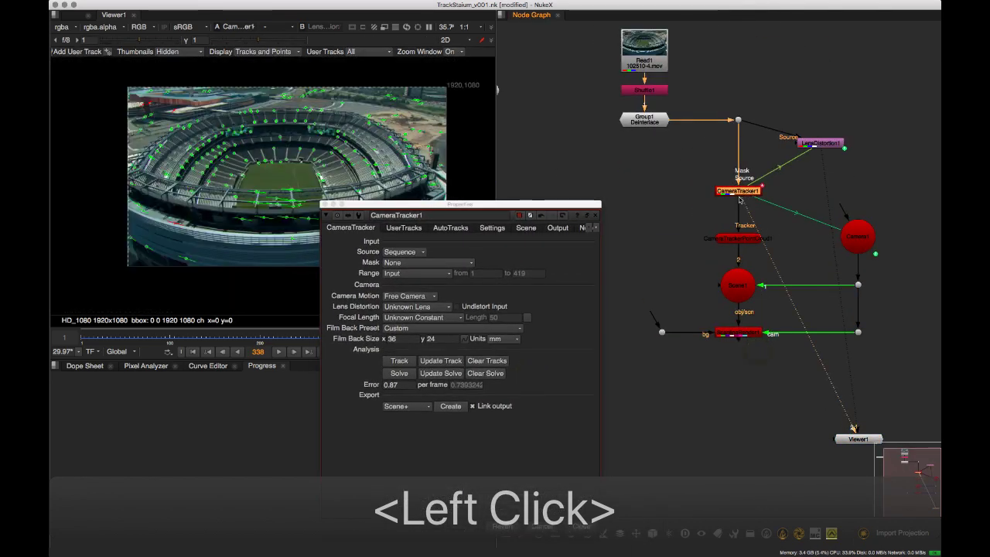
drag(437, 205, 607, 167)
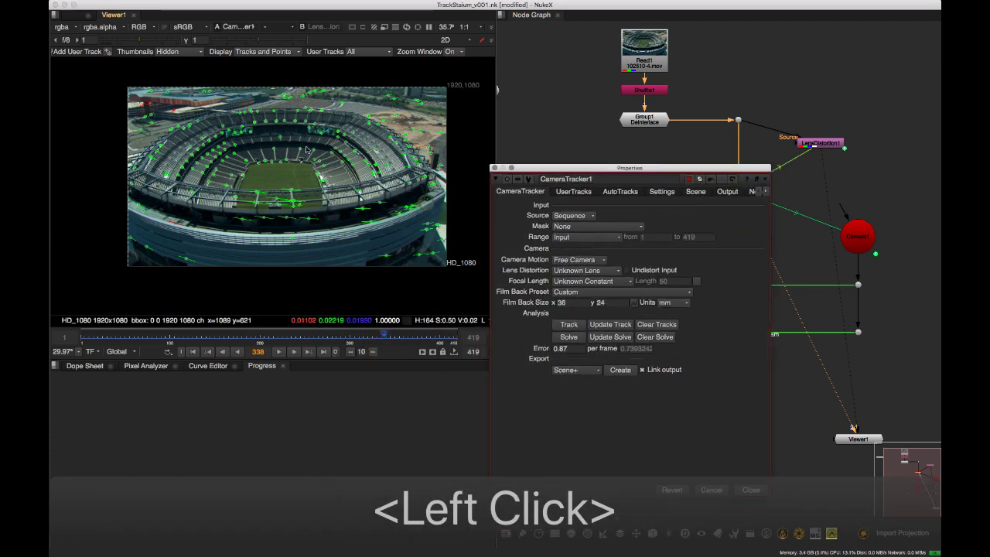
Select several track points on the flat dirt ground outside the stadium, starting with two neighbouring points
scroll(426, 204, up, 5)
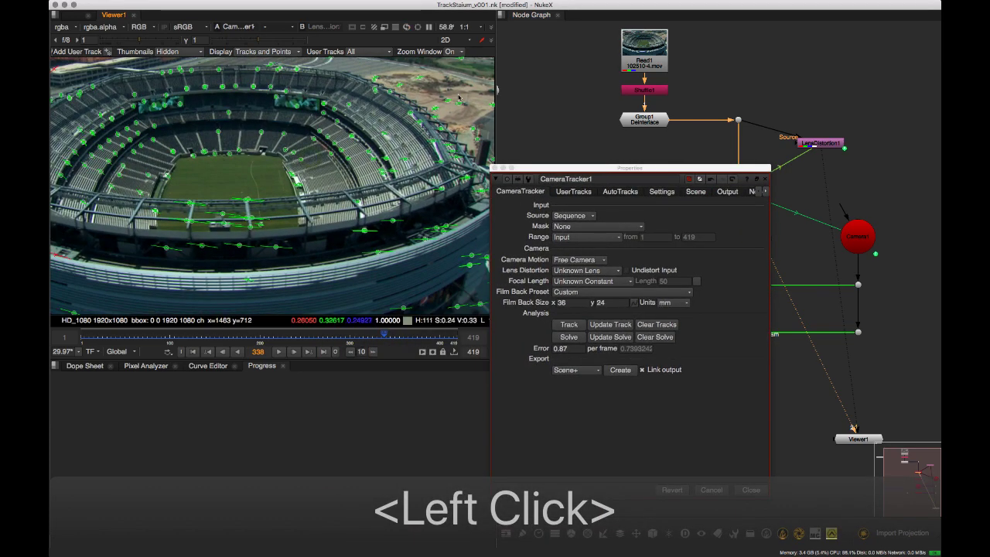
scroll(325, 201, up, 4)
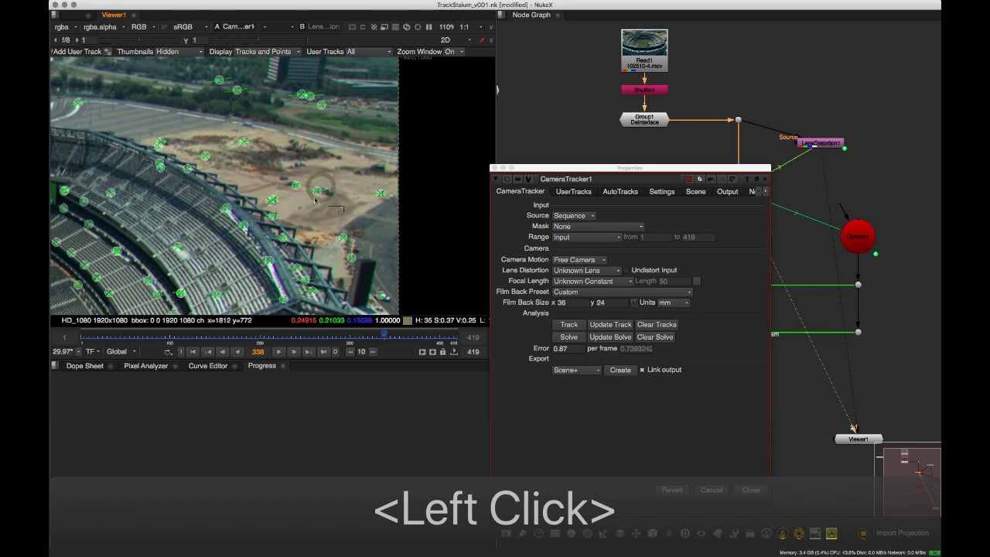
drag(315, 201, 286, 174)
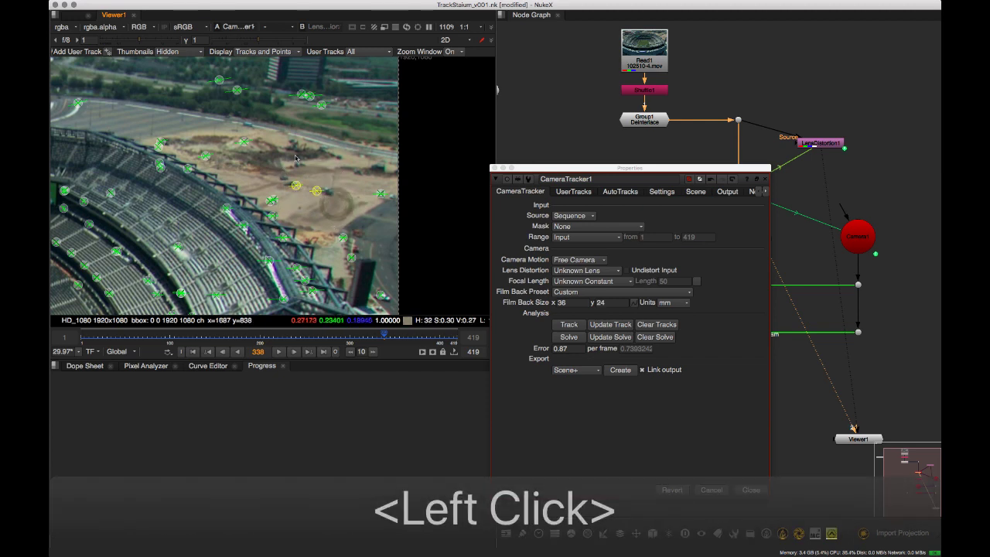
shift+click(355, 164)
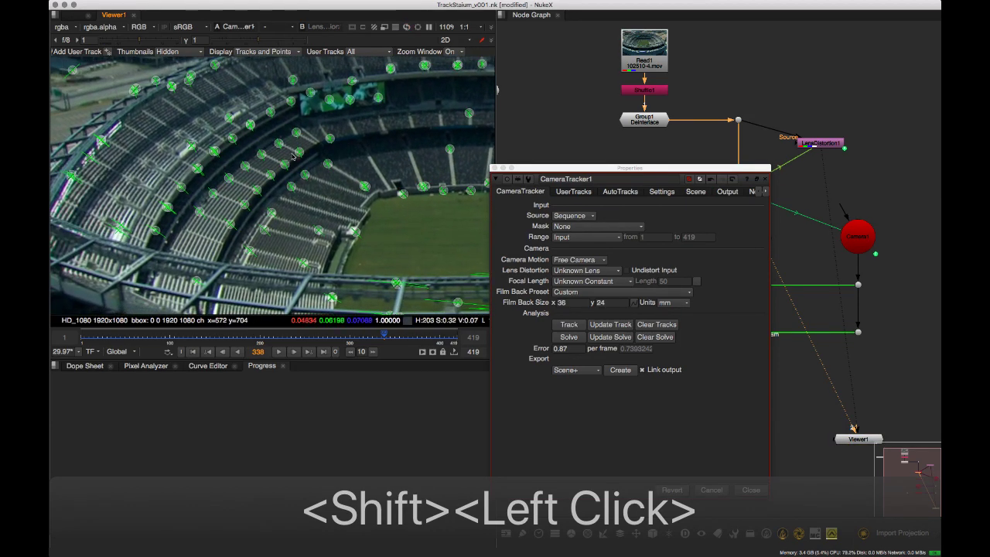
Add the track point at the far edge of the playing field to the ground-level track selection
scroll(294, 159, up, 3)
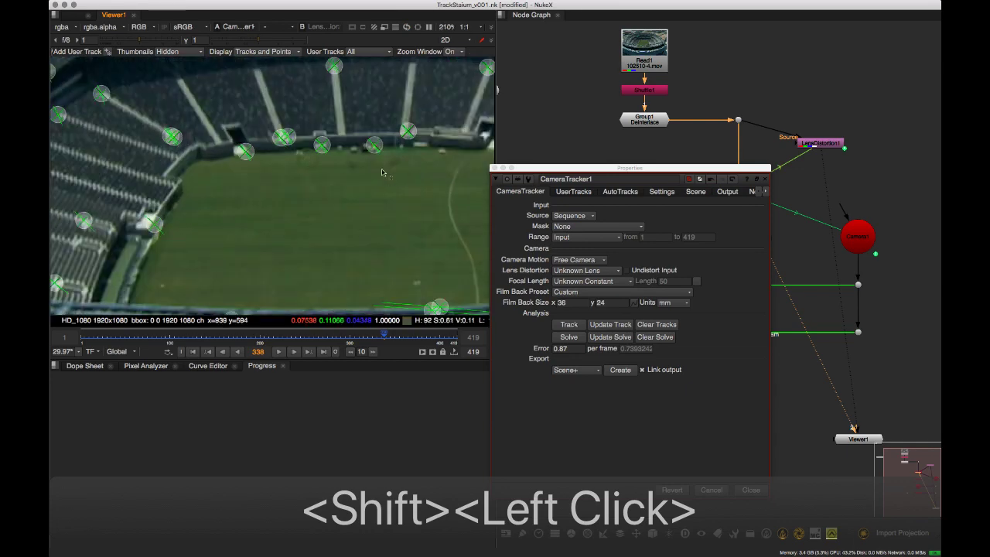
scroll(353, 143, down, 4)
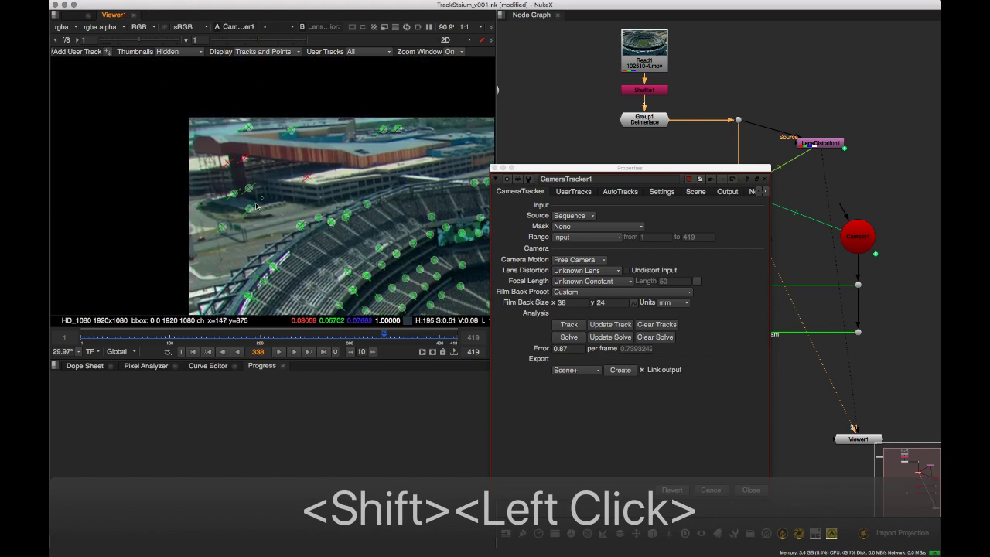
scroll(266, 219, up, 6)
scroll(251, 224, down, 3)
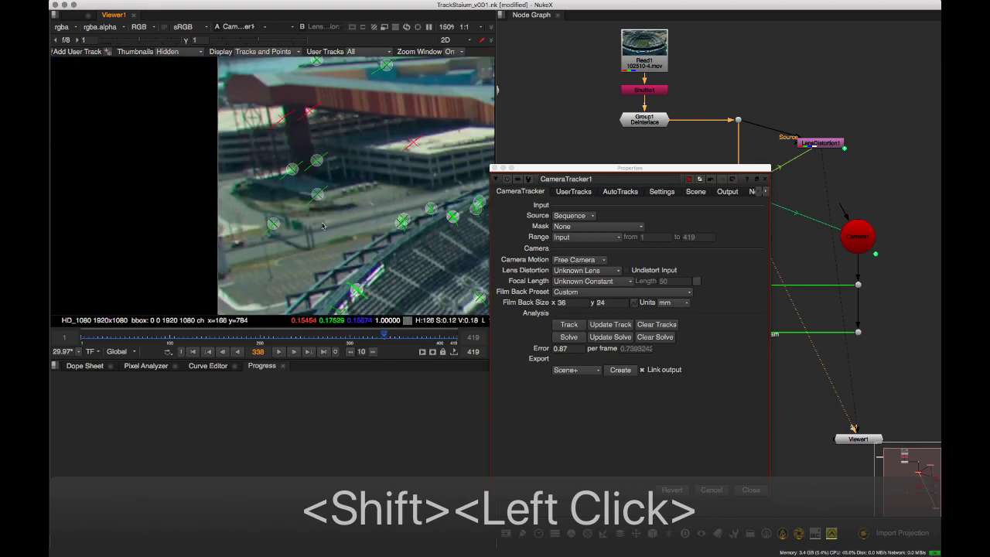
middle_drag(281, 216, 250, 104)
scroll(269, 139, down, 3)
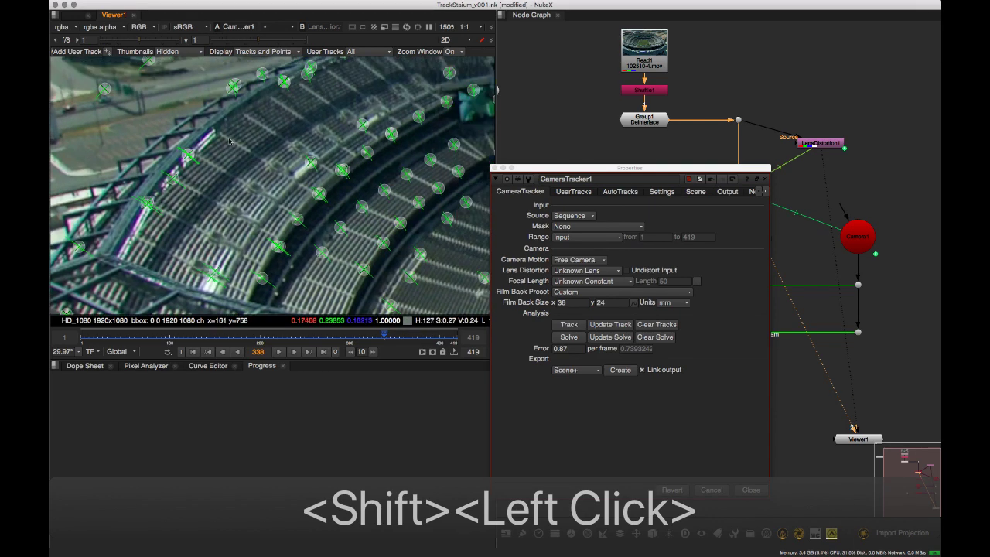
scroll(201, 197, up, 5)
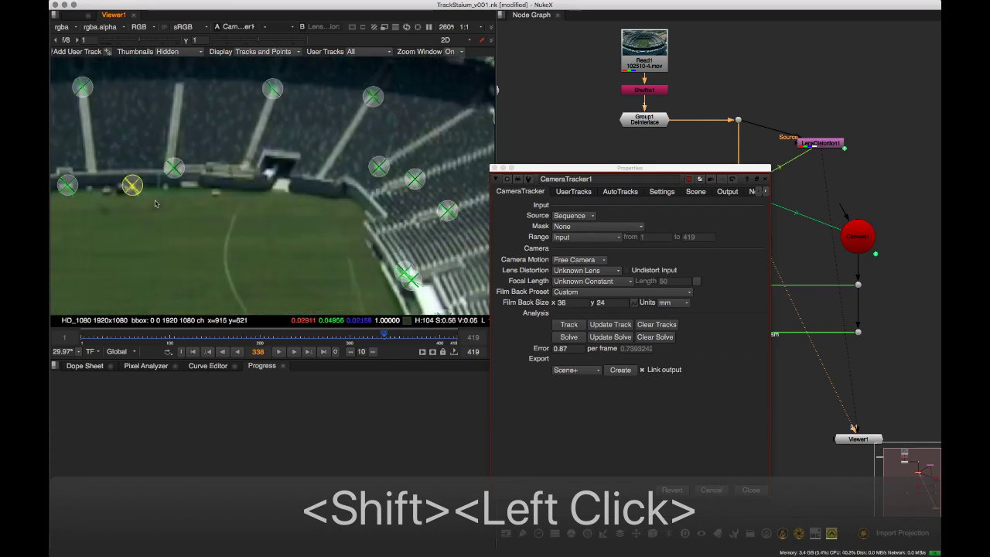
middle_drag(155, 203, 257, 146)
Examine the near side of the stadium and the ground beside its outer wall for more usable ground-level tracks
middle_drag(332, 301, 160, 91)
scroll(281, 144, down, 2)
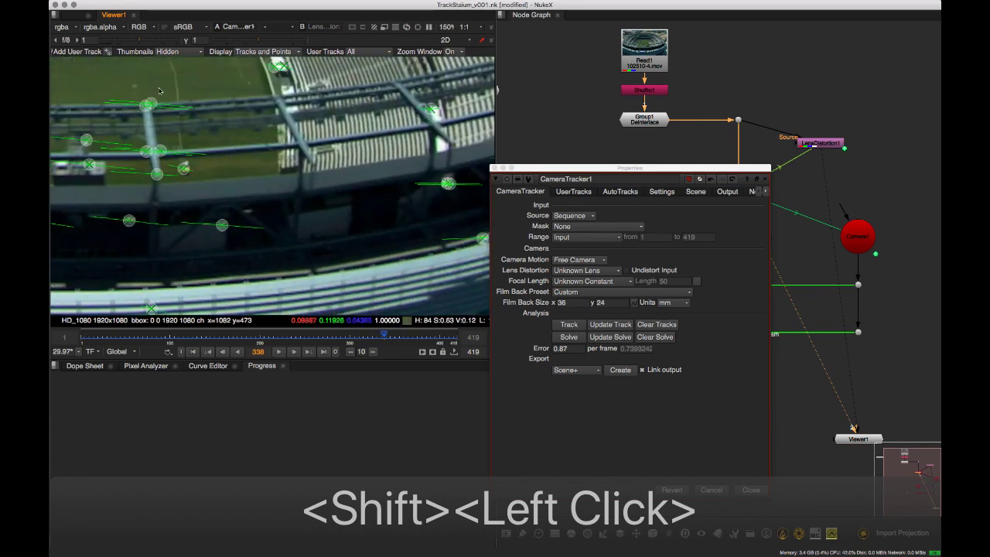
scroll(159, 91, down, 4)
middle_drag(327, 145, 256, 215)
scroll(283, 243, up, 7)
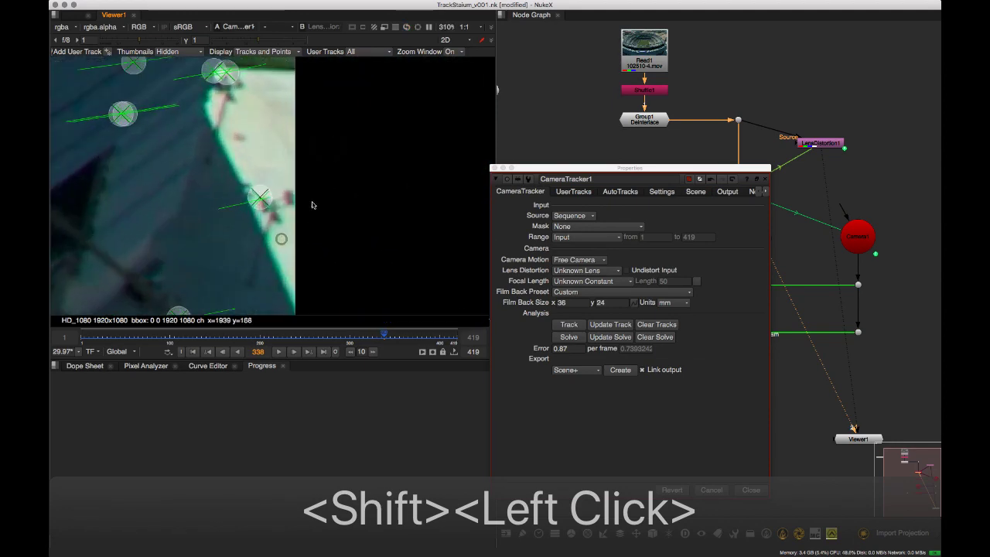
scroll(264, 189, down, 4)
scroll(263, 145, up, 6)
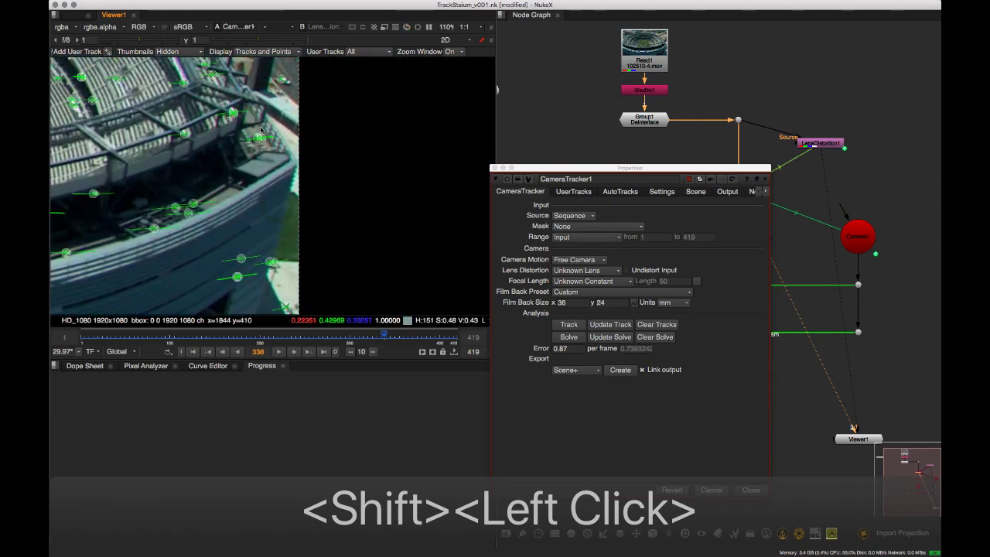
scroll(281, 219, down, 6)
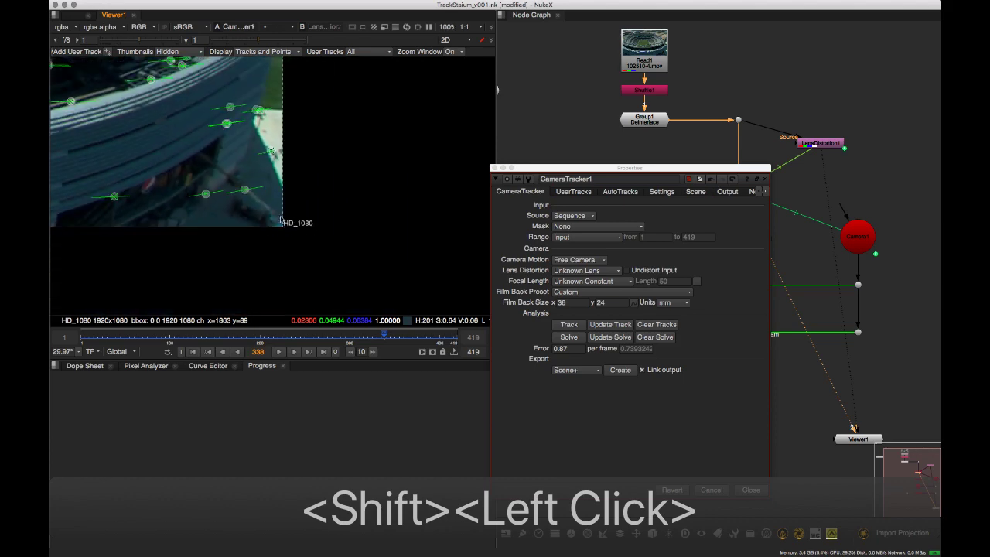
scroll(327, 226, up, 3)
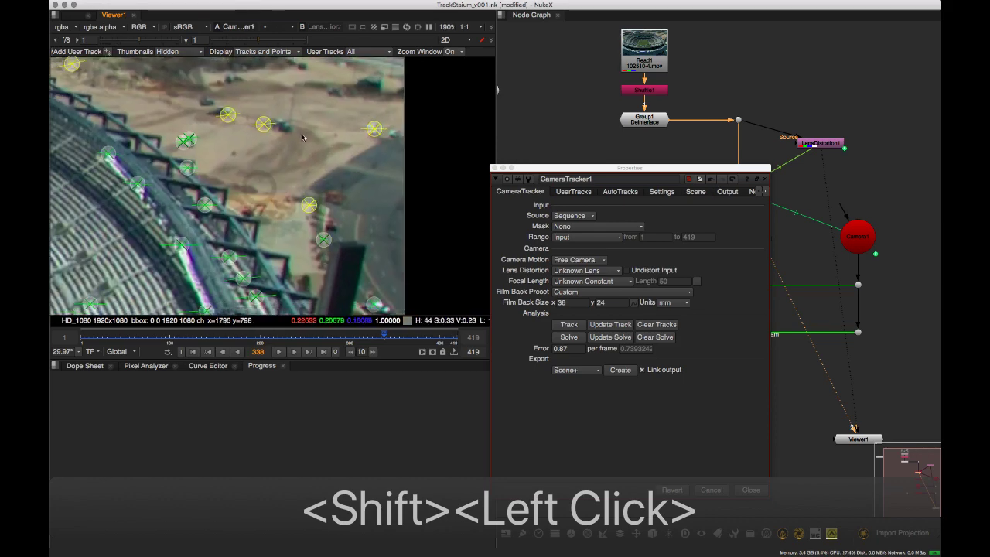
Set the ground plane to the selected ground-level tracks
scroll(292, 122, down, 3)
right_click(294, 106)
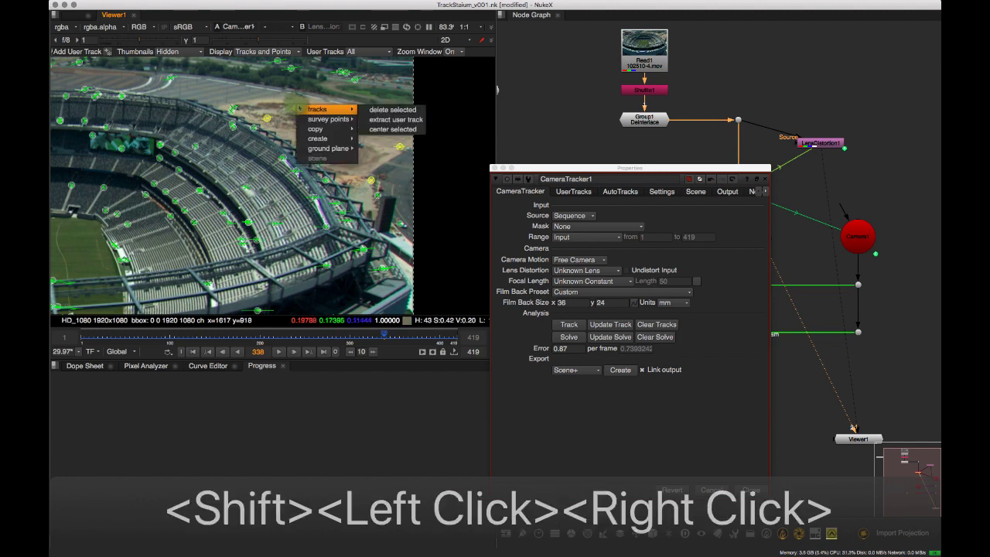
mouse_move(331, 148)
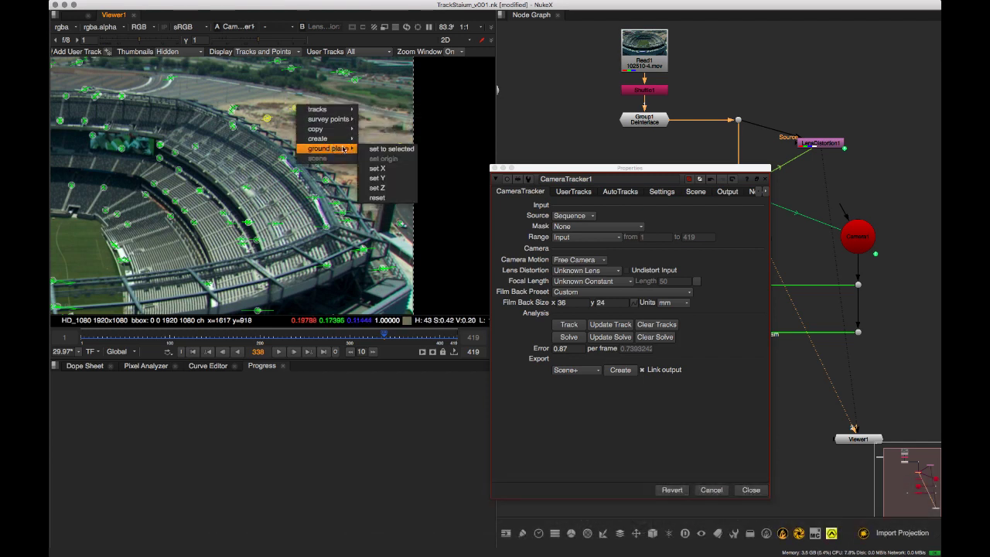
click(385, 150)
Move the CameraTracker1 properties window down off the main nodes and shift the CameraTrackerPointCloud1 node to the left in the graph
drag(583, 169, 584, 231)
middle_drag(349, 271, 461, 182)
scroll(445, 190, down, 4)
middle_drag(683, 146, 613, 8)
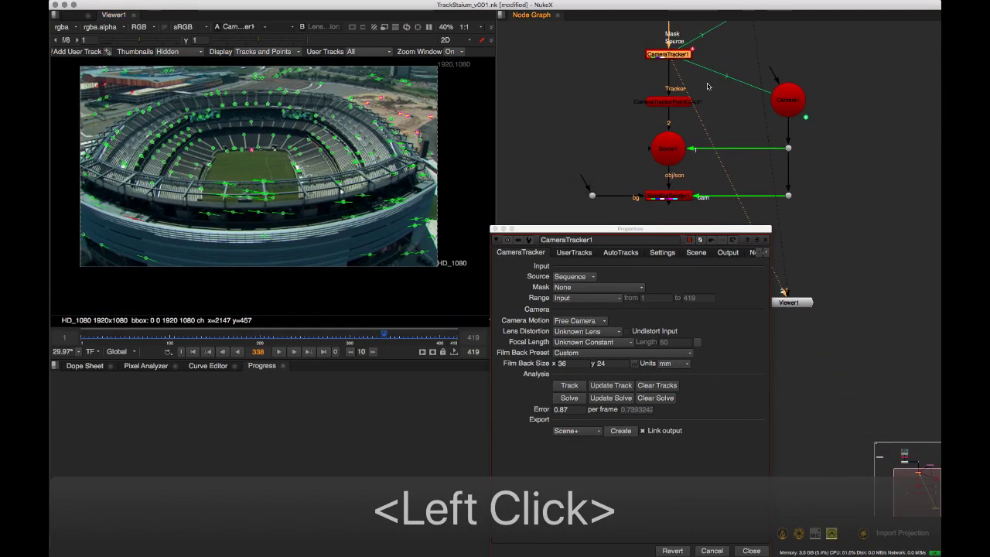
middle_drag(727, 64, 720, 106)
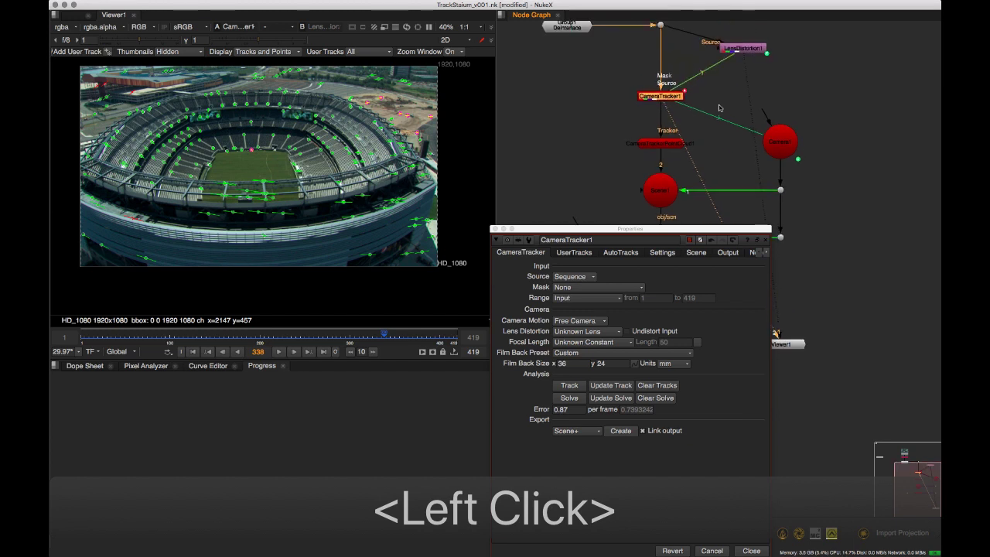
click(780, 141)
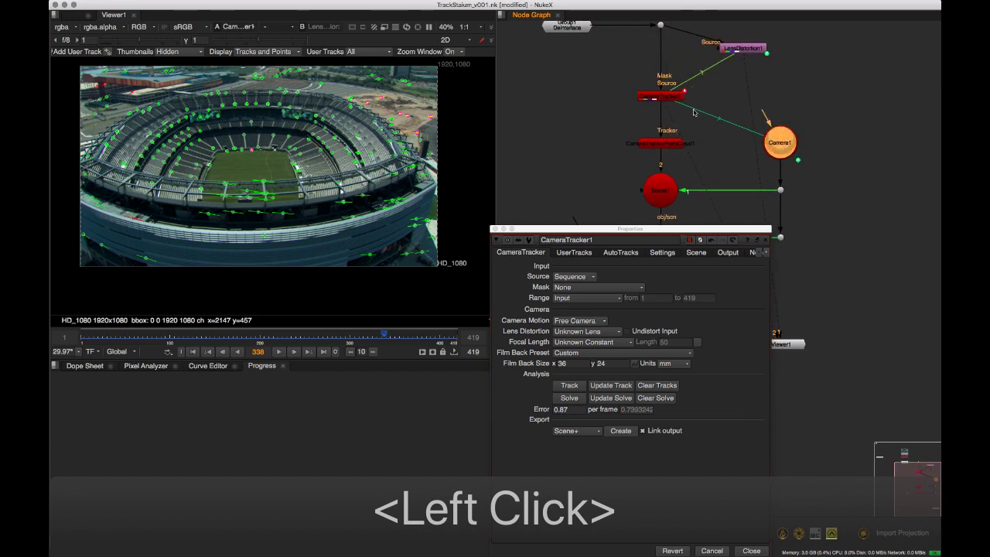
drag(670, 146, 632, 139)
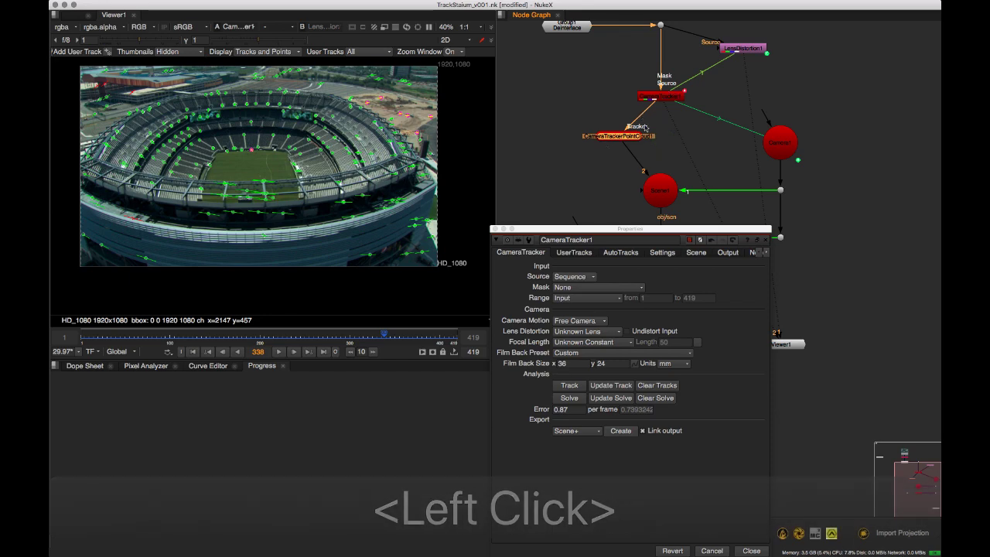
Connect Viewer1's second input to Scene1 and inspect the point cloud and Camera1 against the 3D grid
drag(668, 109, 641, 147)
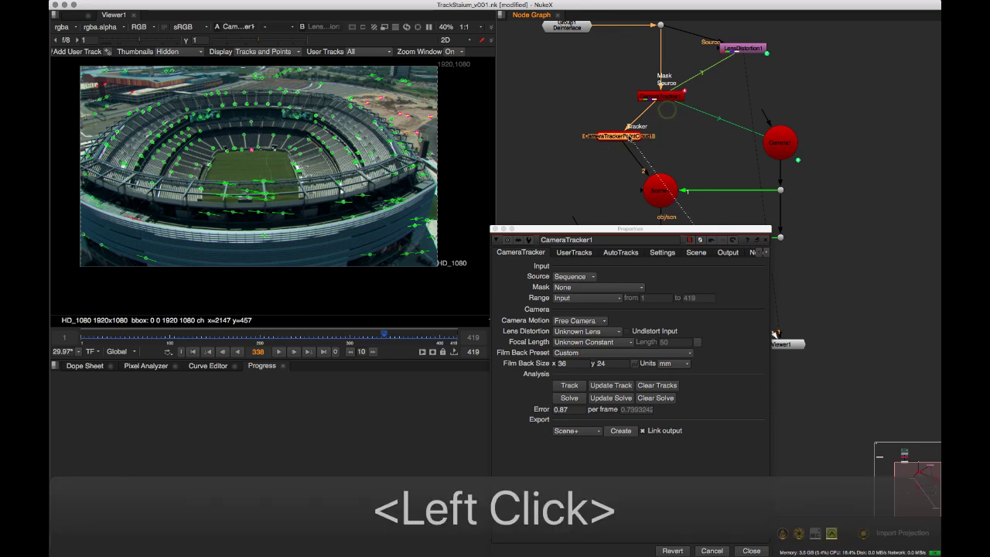
drag(667, 195, 663, 193)
alt+right_drag(232, 182, 328, 206)
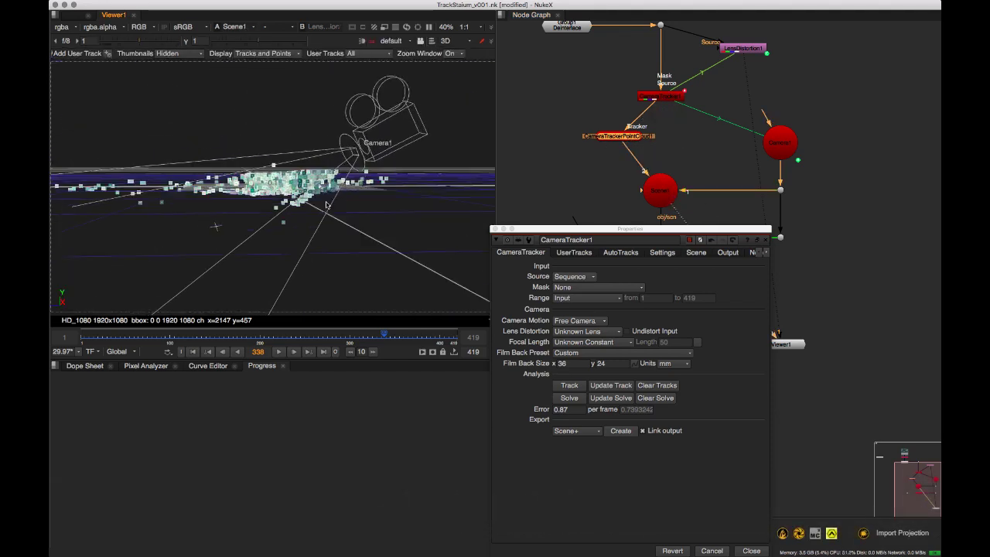
alt+drag(327, 206, 319, 221)
alt+middle_drag(318, 221, 291, 242)
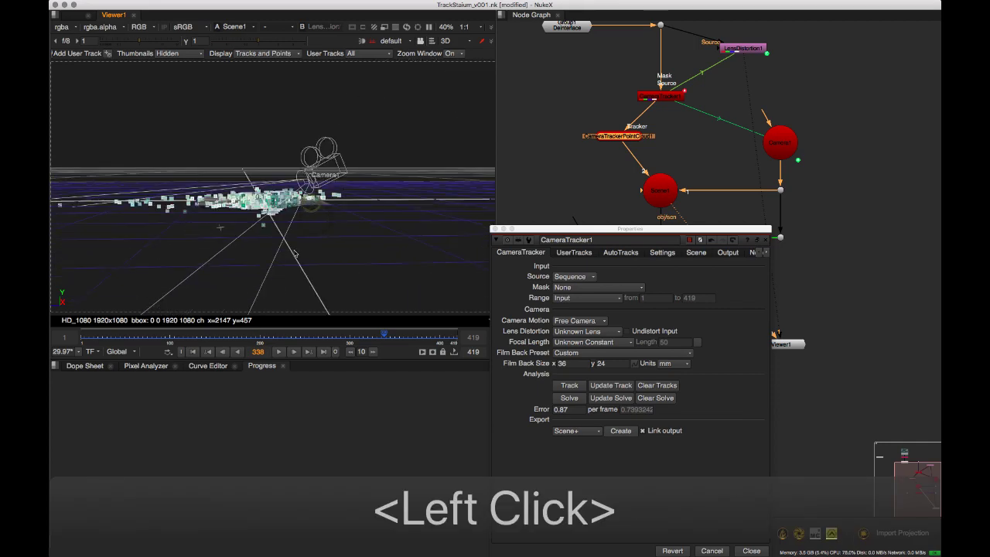
Examine the point cloud up close from a low side angle to check its alignment with the ground grid
super+click(375, 236)
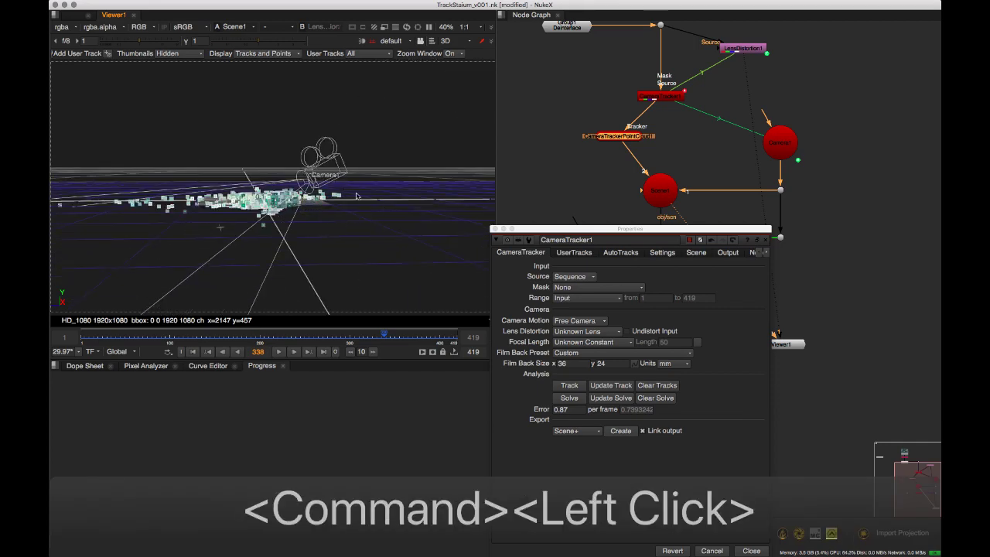
key(space)
key(space)
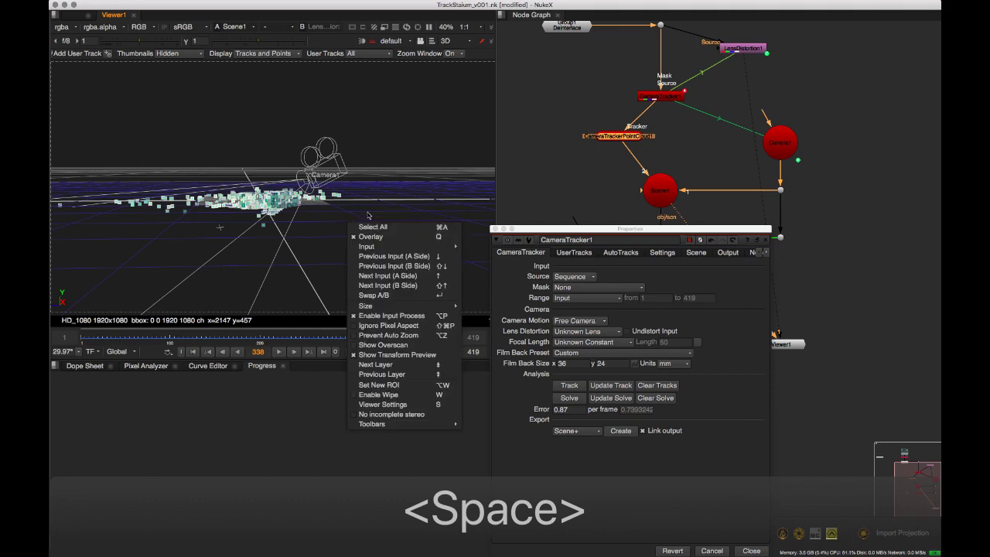
key(space)
key(space)
click(369, 199)
super+click(390, 169)
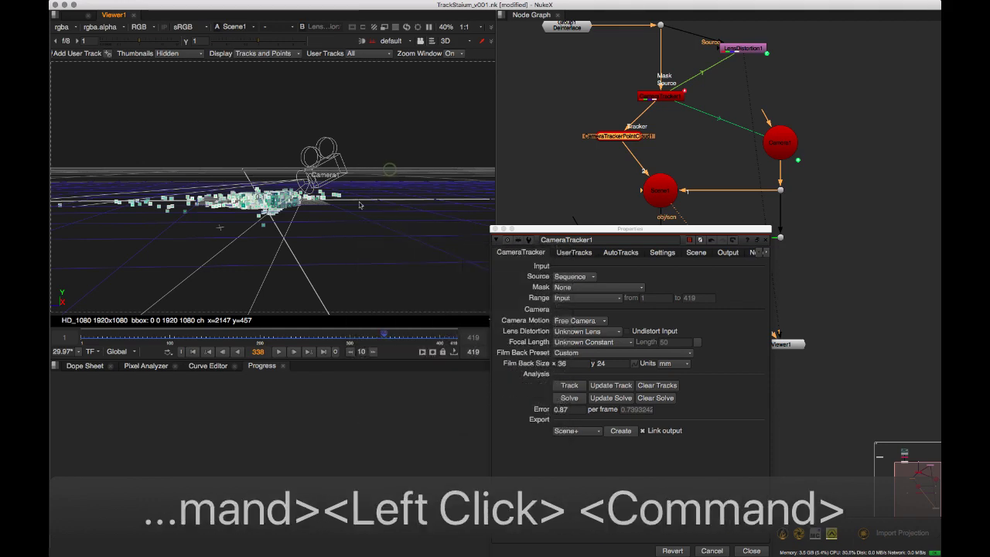
super+drag(364, 230, 346, 265)
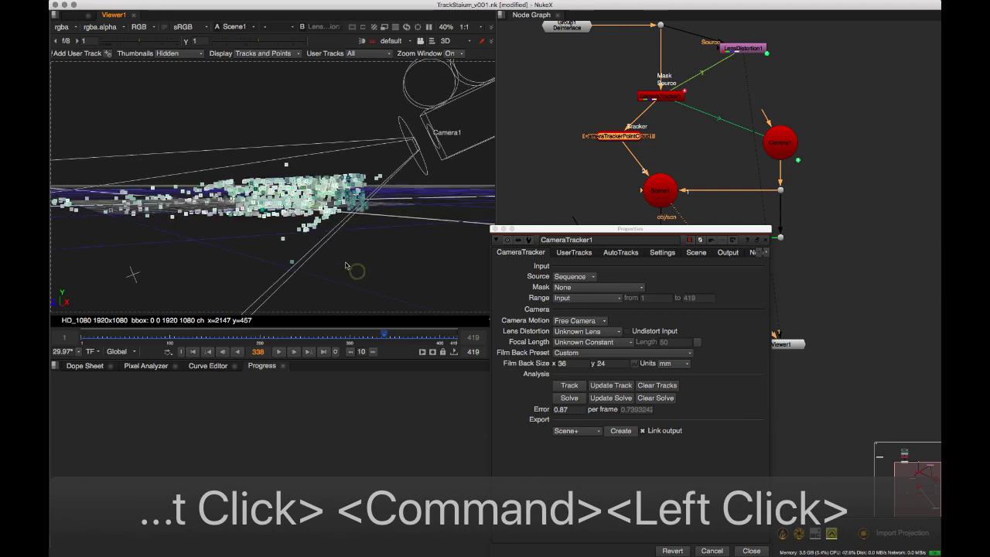
Nudge the CameraTracker1 properties window and move the Scene1 node slightly up in the graph
click(608, 222)
middle_drag(611, 223, 606, 210)
drag(617, 229, 608, 231)
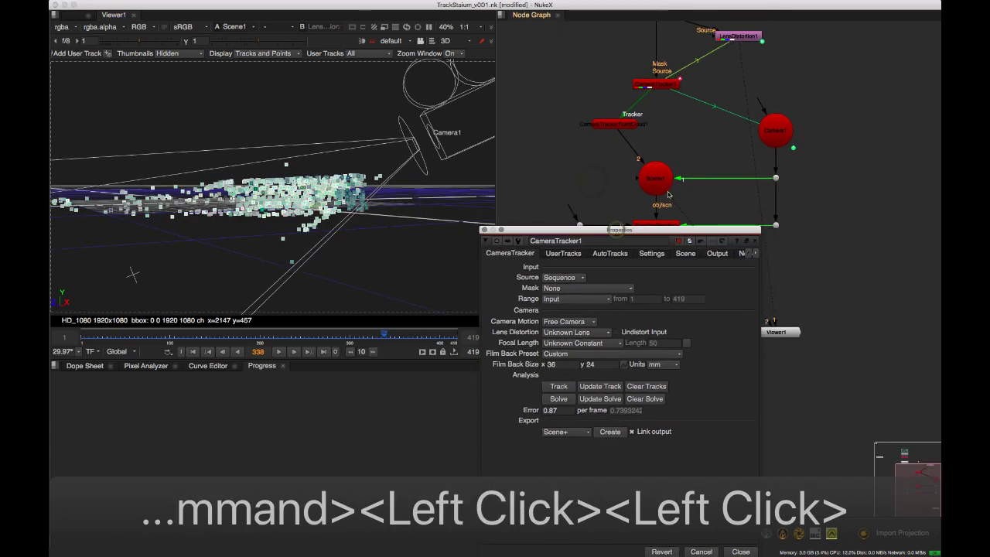
mouse_move(668, 195)
mouse_down()
mouse_move(668, 138)
mouse_move(656, 182)
mouse_move(674, 189)
mouse_up()
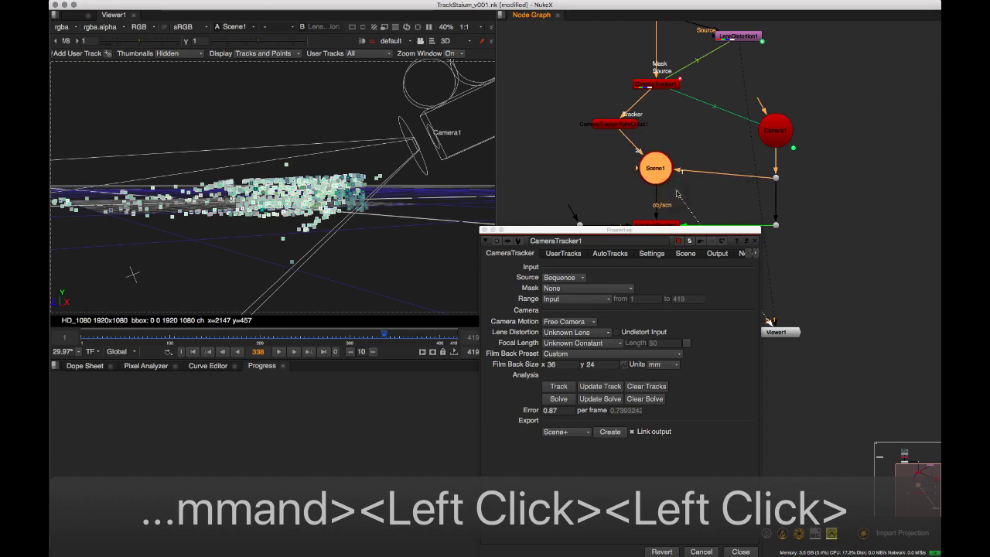
Connect Viewer1's second input to CameraTracker1 and move the Viewer1 node farther away from the properties window
drag(661, 85, 662, 85)
drag(785, 331, 855, 293)
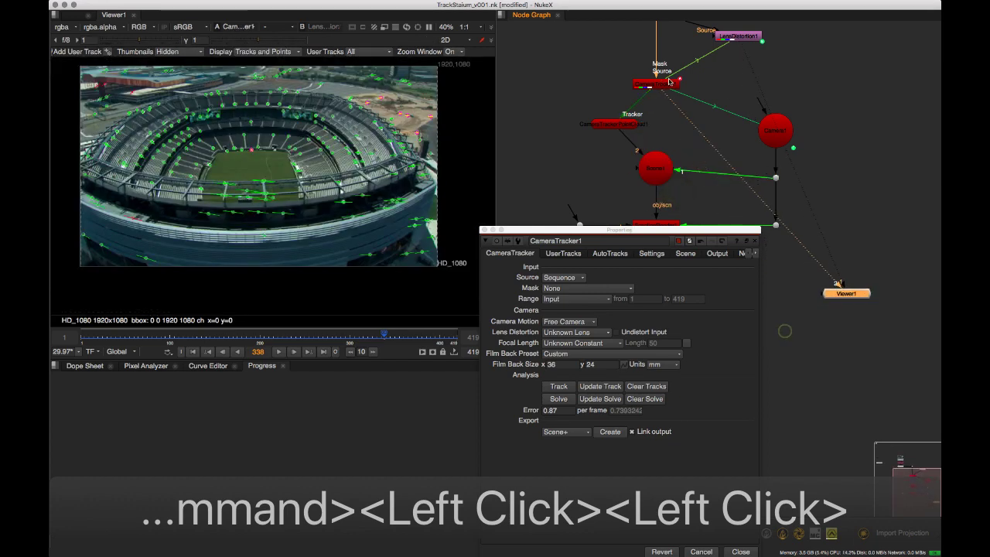
scroll(322, 191, up, 3)
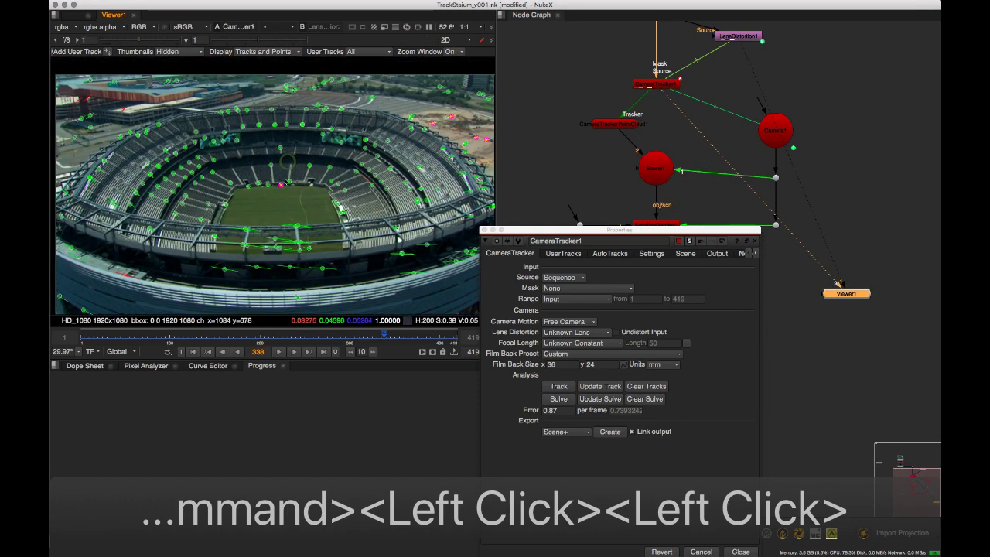
scroll(322, 190, up, 3)
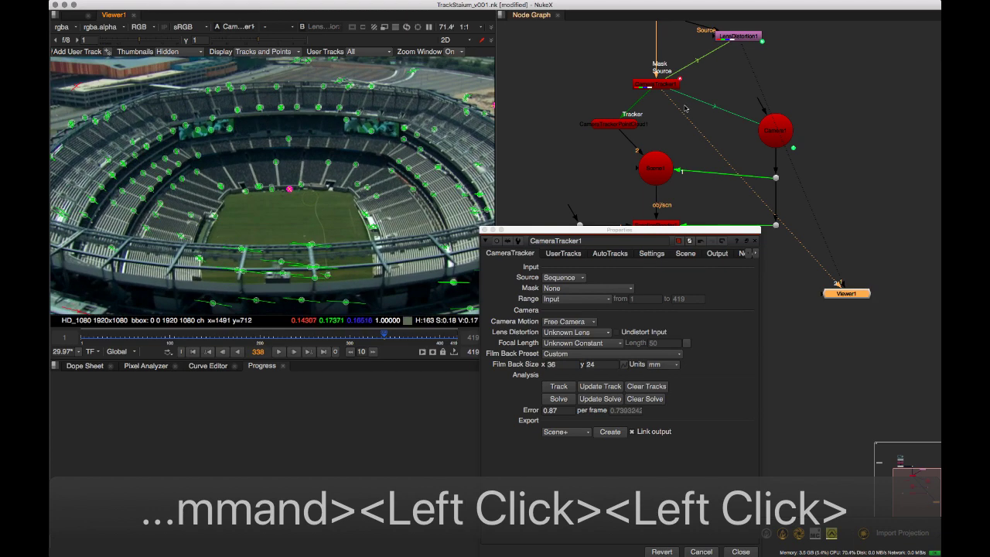
View ScanlineRender1's point cloud render through Viewer1 and reconnect the viewer to CameraTracker1
drag(838, 283, 656, 224)
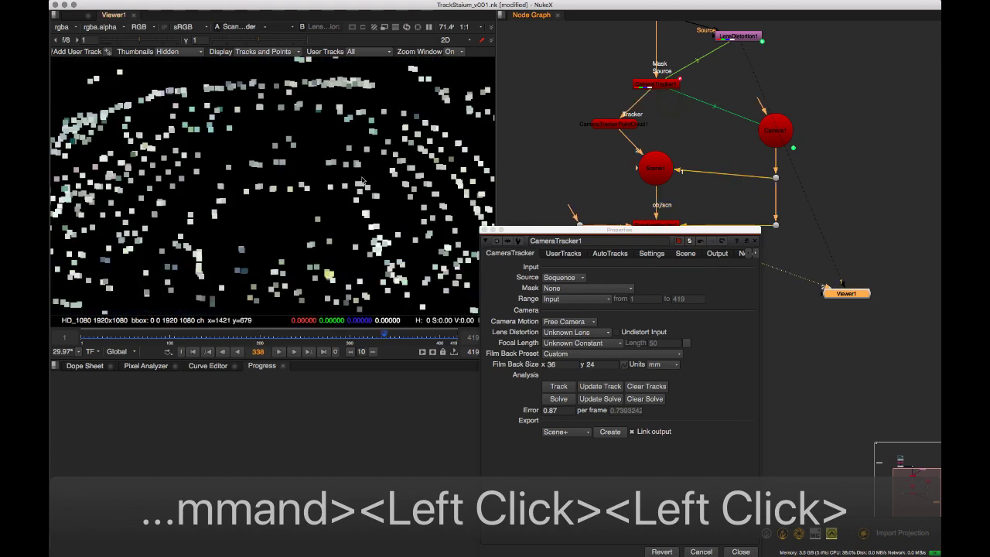
middle_drag(720, 130, 712, 82)
drag(681, 192, 648, 33)
middle_drag(648, 33, 717, 193)
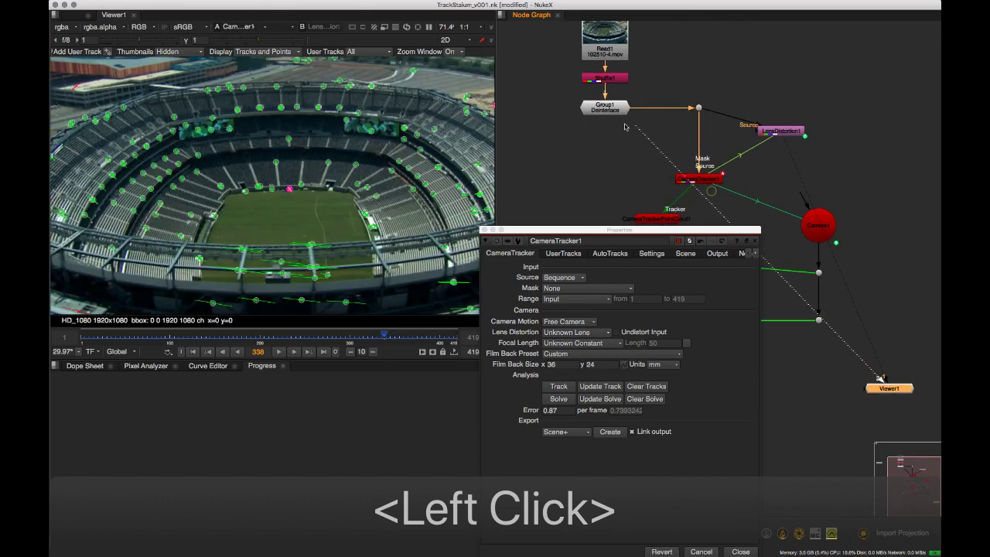
Connect Viewer1's second input to Group1 and select a track point at the far edge of the field
drag(625, 126, 607, 121)
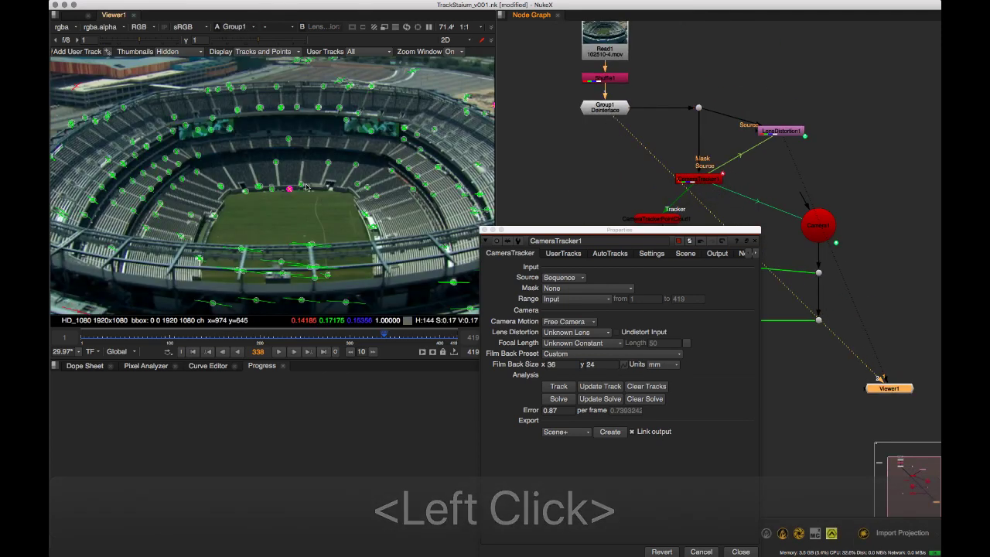
click(318, 206)
click(623, 152)
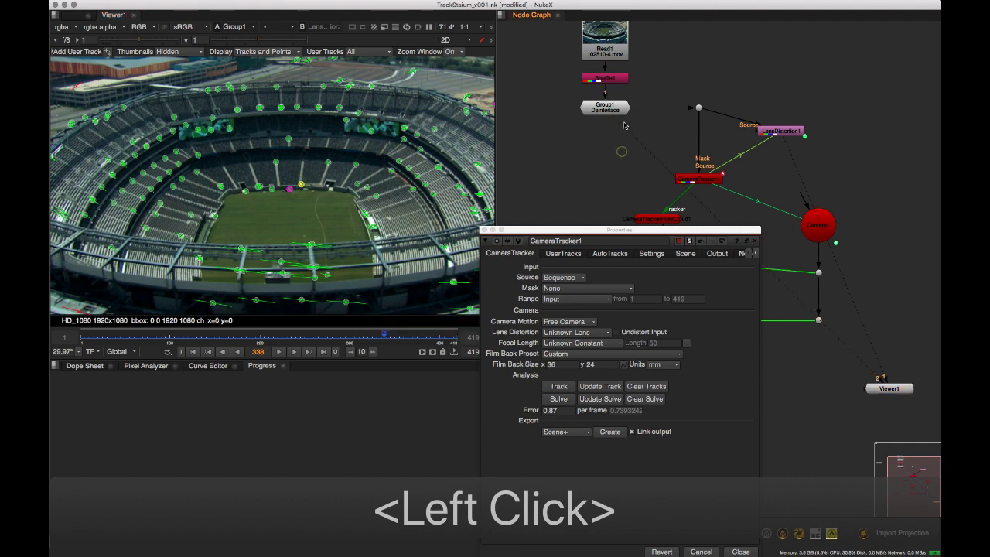
Reconnect Viewer1's second input to CameraTracker1 and place the Viewer1 node beside it
click(708, 178)
key(1)
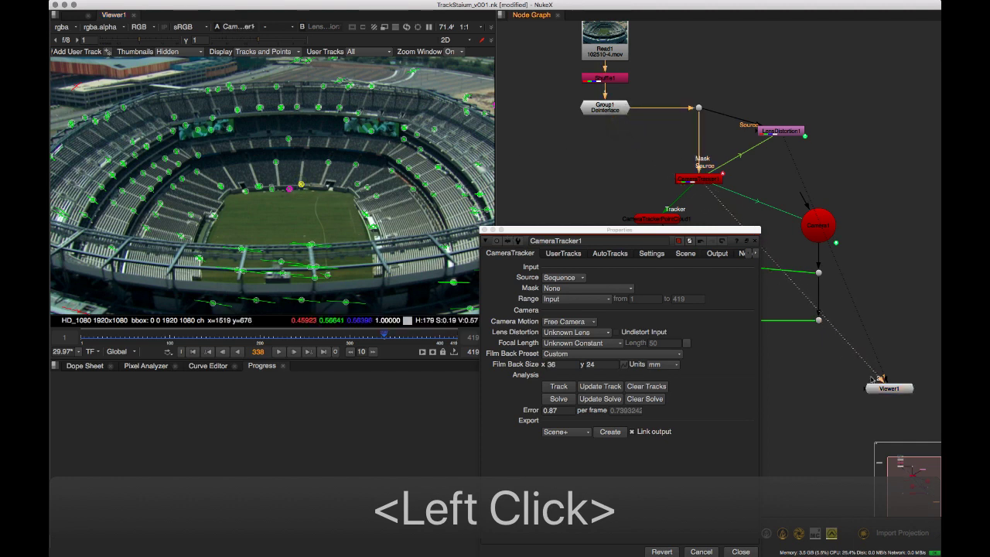
drag(886, 386, 820, 181)
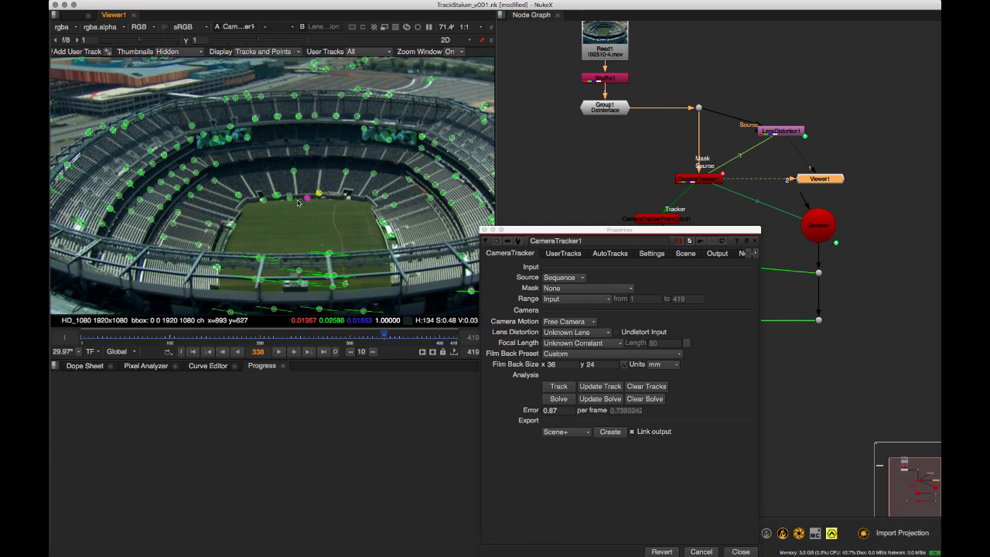
Clear the track selection and examine the track points around the field's far edge for usable ground-level points
click(305, 198)
scroll(282, 216, down, 5)
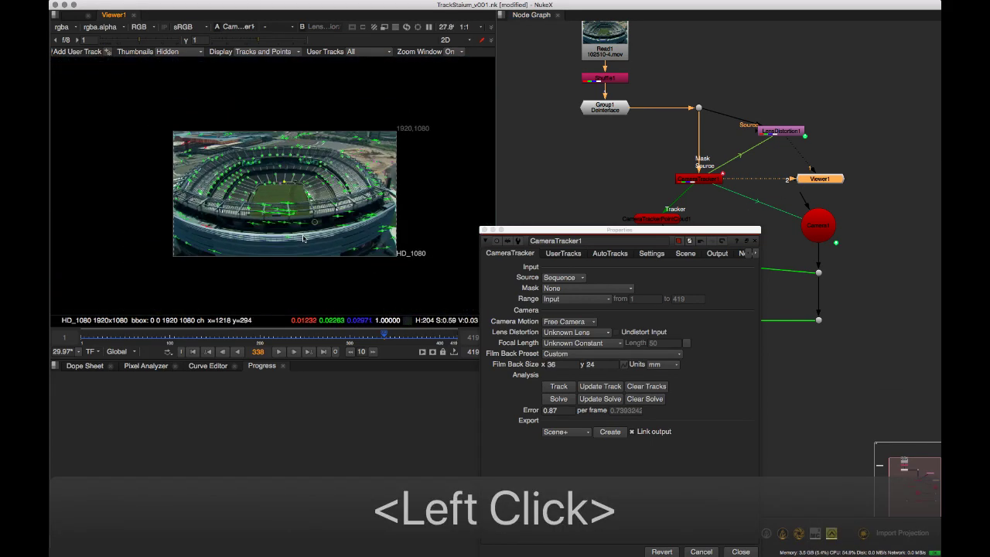
scroll(282, 216, up, 8)
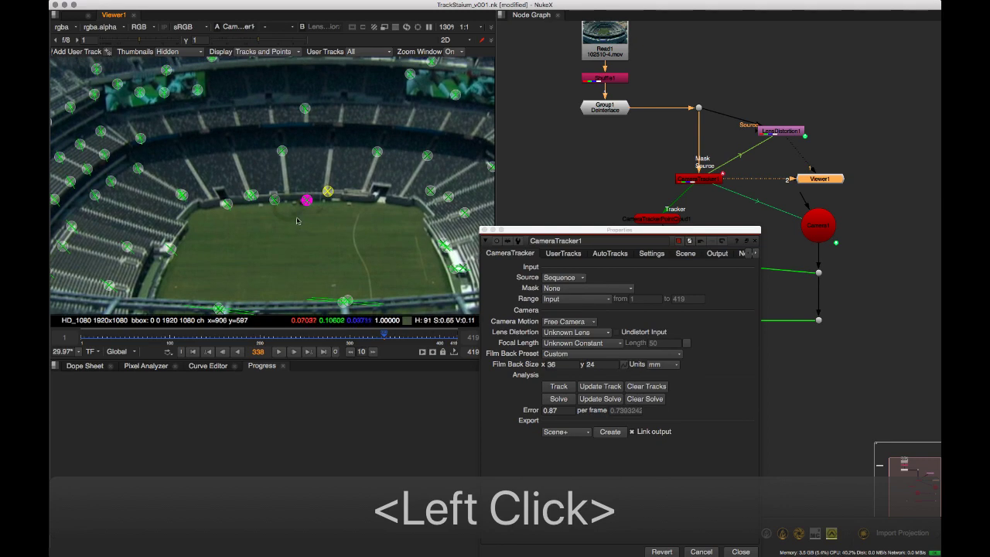
click(257, 192)
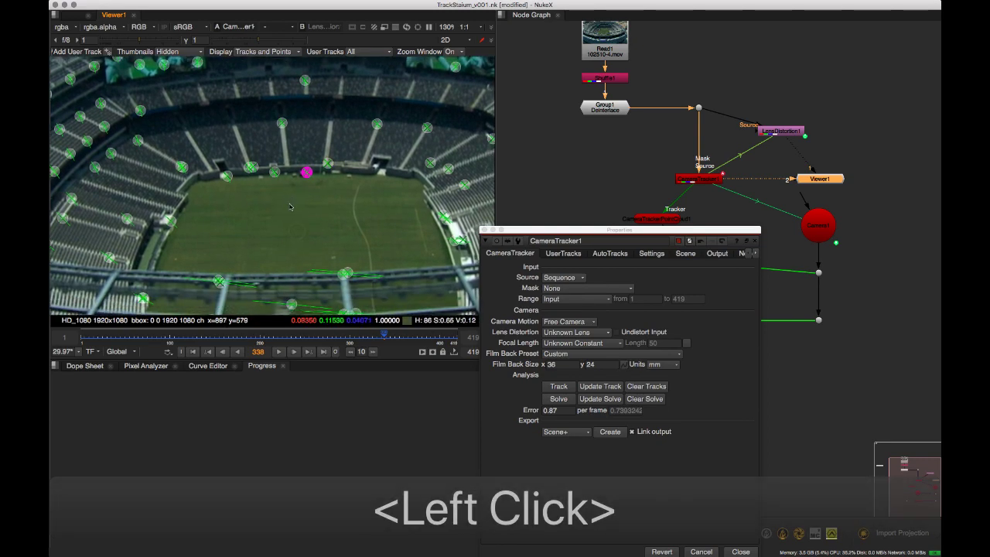
scroll(288, 178, up, 2)
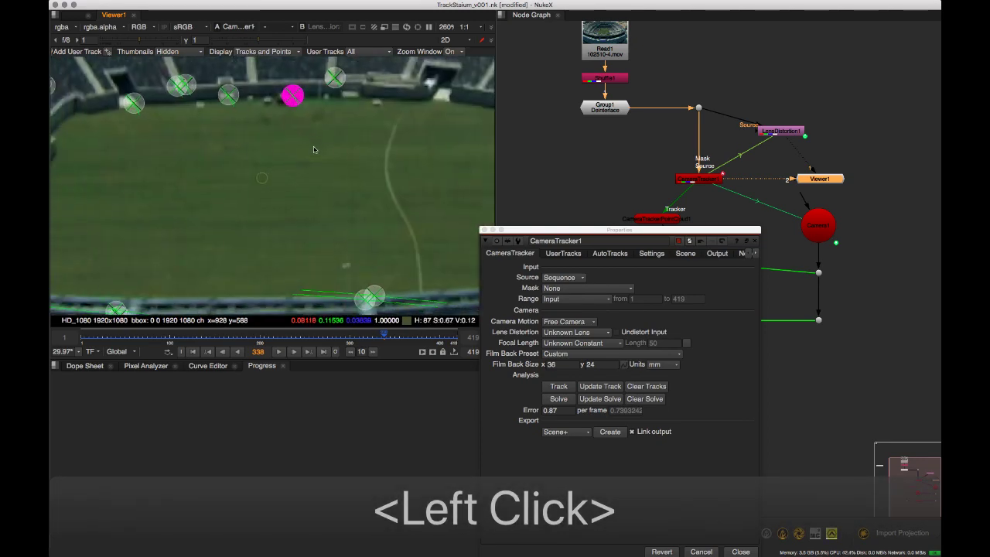
scroll(266, 182, down, 2)
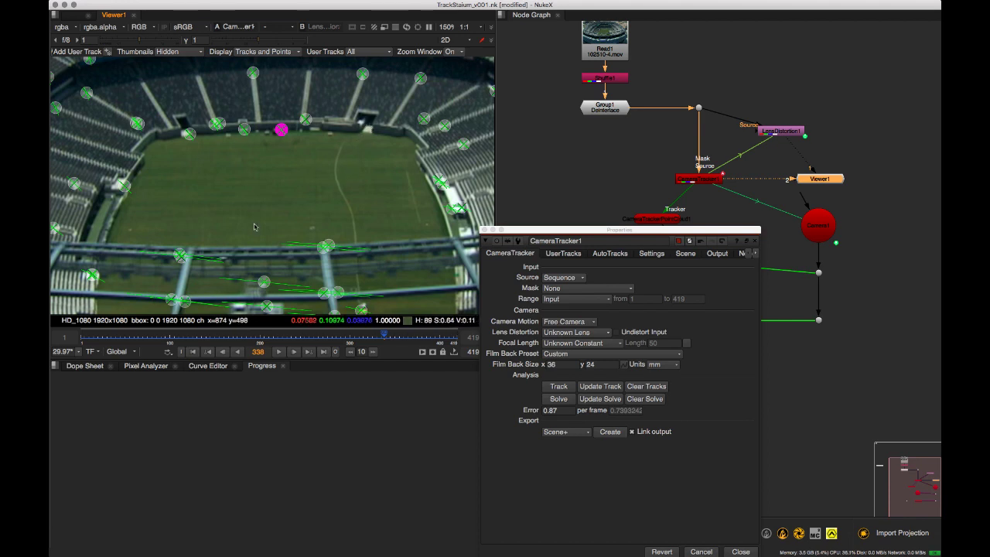
Show CameraTracker1's user tracks list and select the track at the field's far corner at frame 201
click(567, 254)
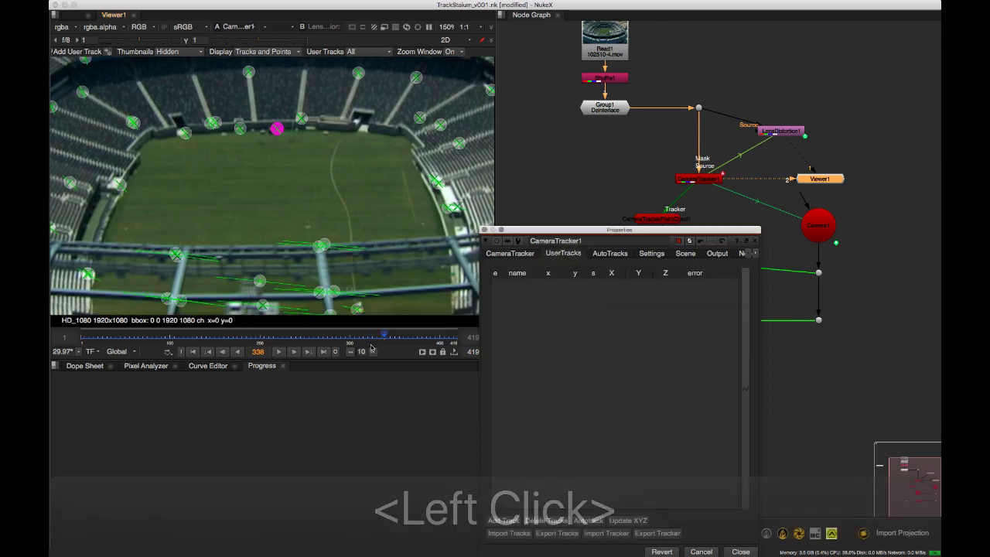
drag(370, 338, 261, 338)
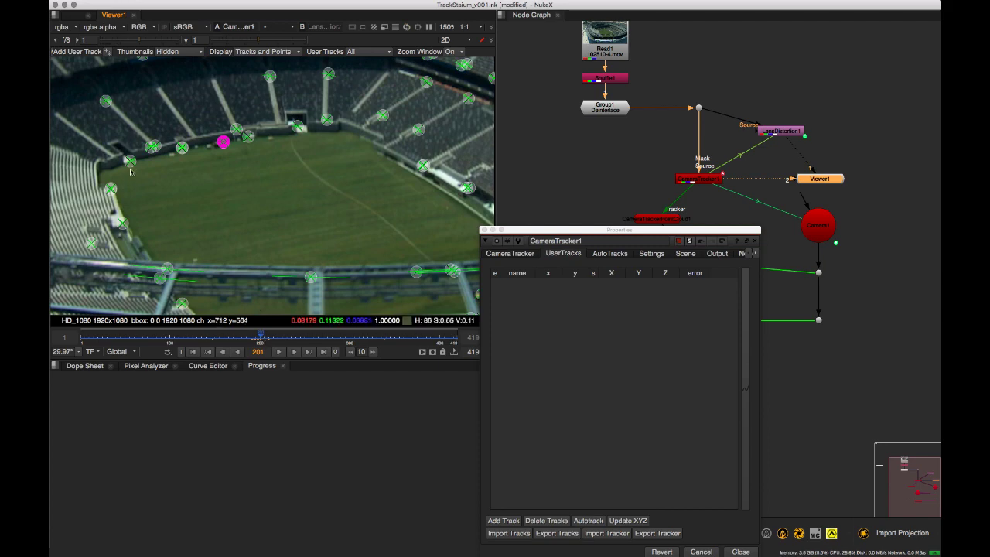
click(129, 162)
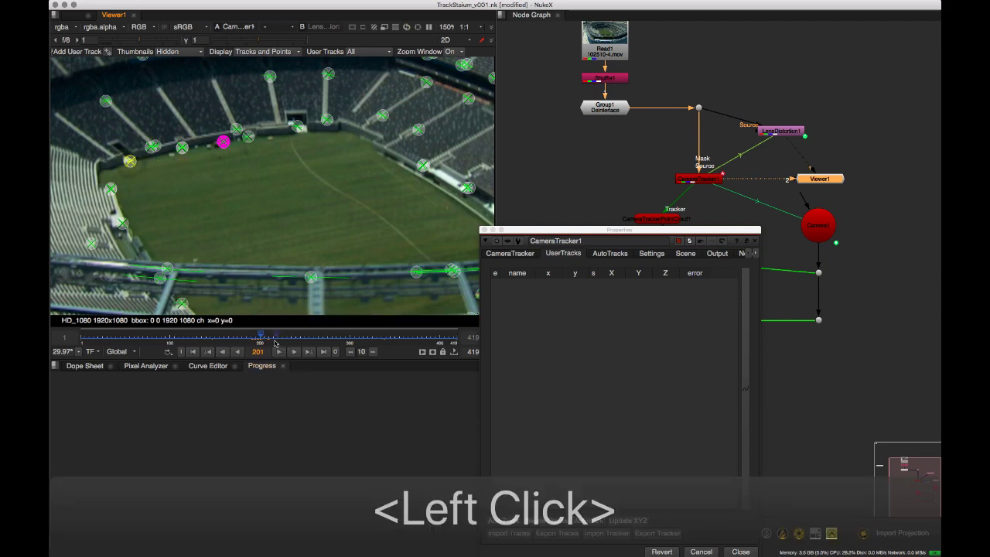
Add a user track at frame 294 and place it on the ground at the base of the field's far-side tunnel entrance
drag(275, 339, 345, 339)
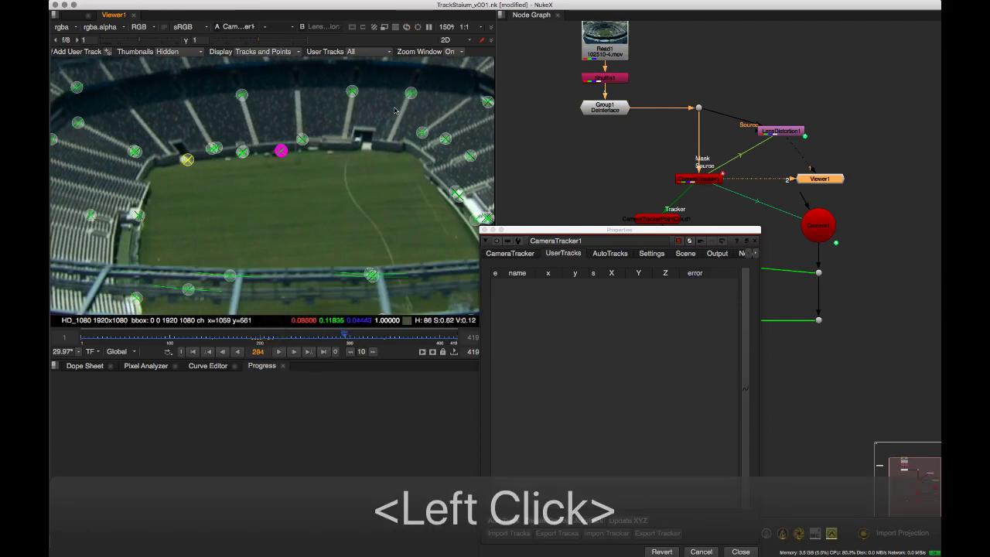
click(599, 230)
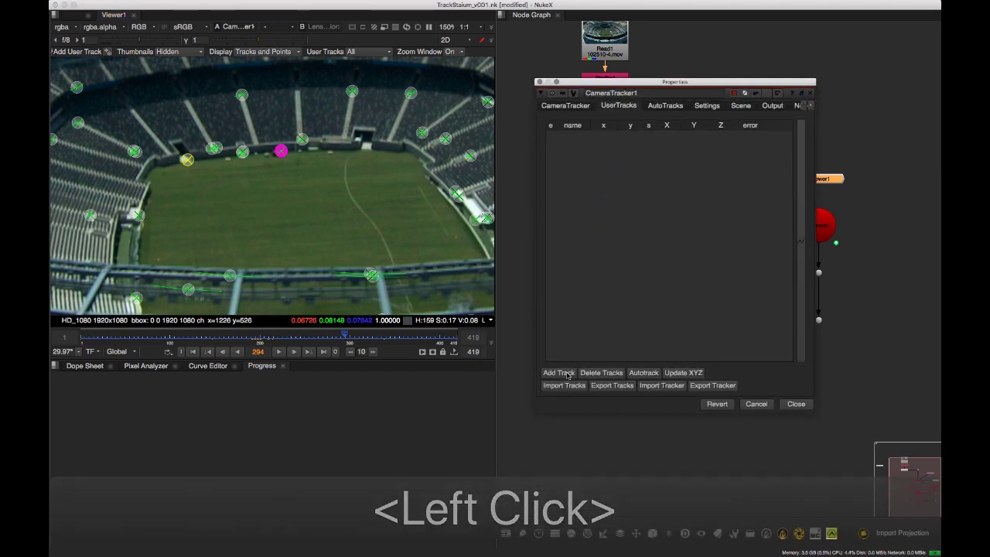
click(559, 373)
mouse_move(272, 186)
mouse_down()
mouse_move(306, 163)
mouse_move(361, 149)
mouse_up()
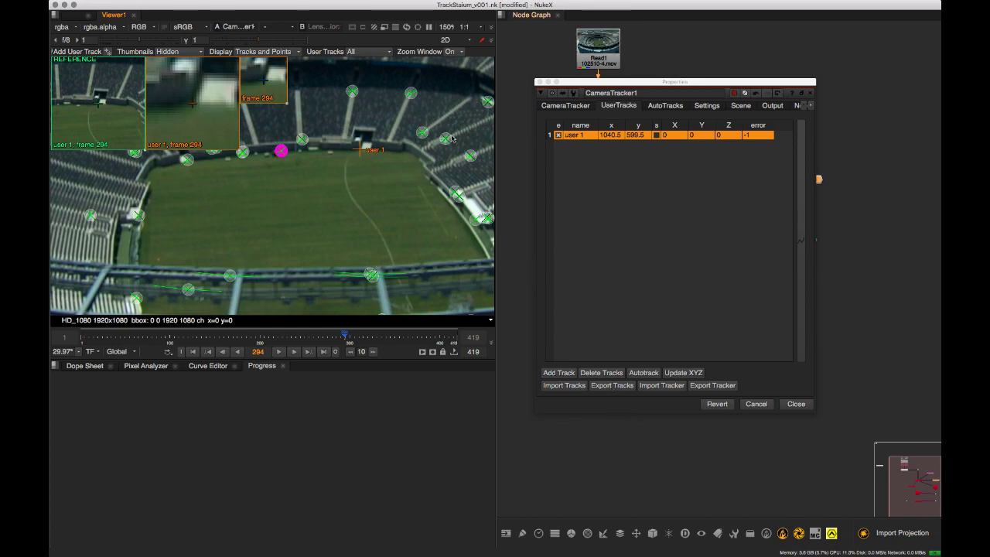
Step back and forth between frames 294 and 296 to compare the user 1 track with its reference
scroll(351, 163, down, 1)
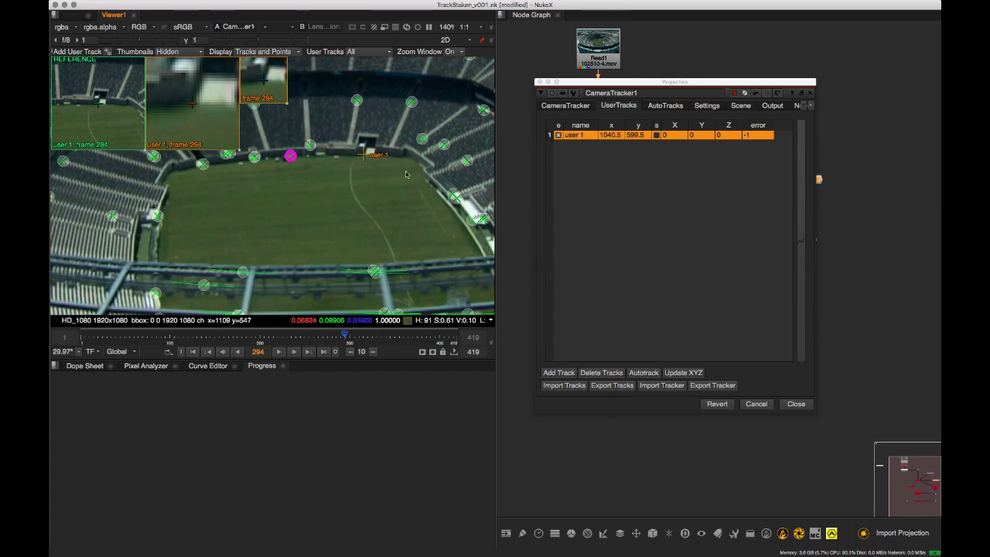
key(Right)
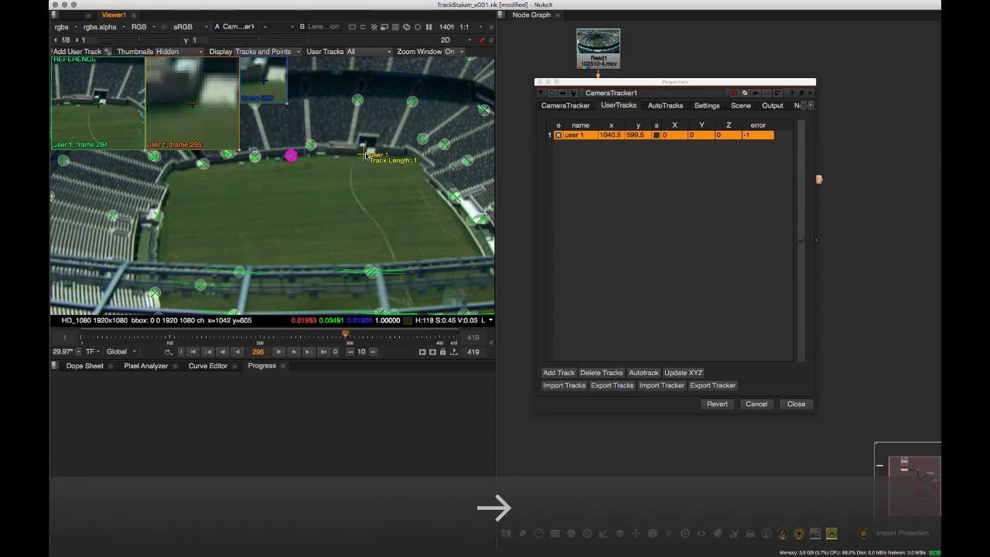
key(Right)
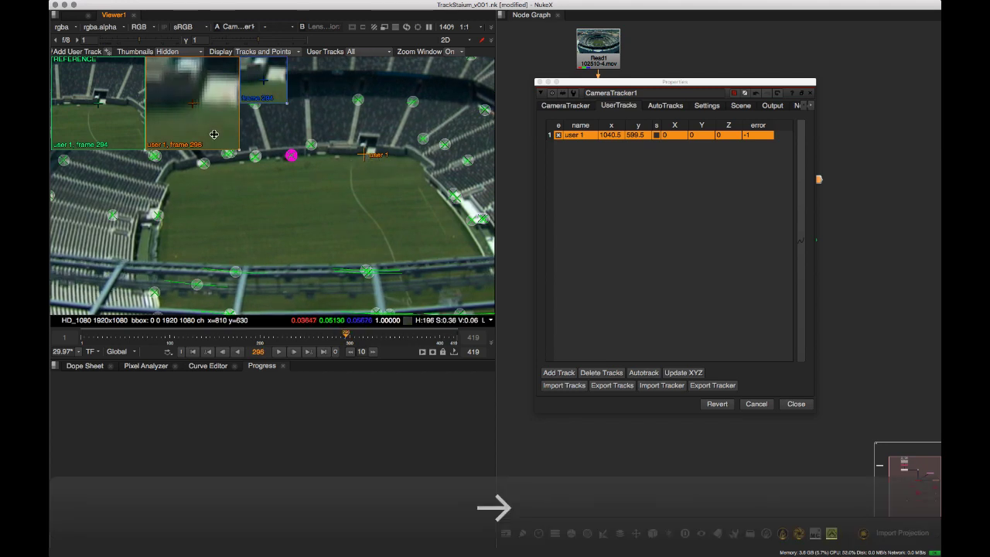
key(Left)
key(Left)
key(Right)
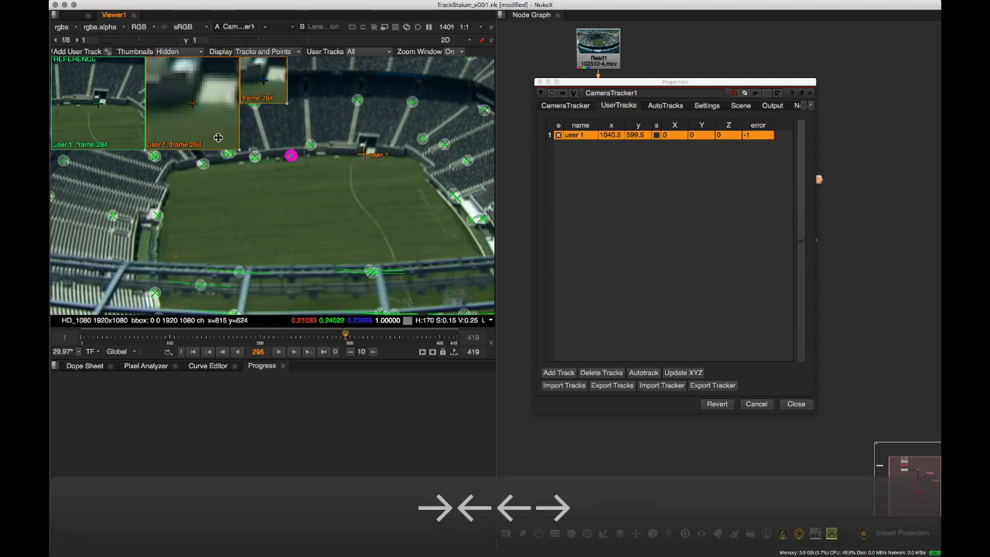
key(Right)
Adjust the user 1 track's position by hand on frames 296 through 299 to match the reference point
click(216, 136)
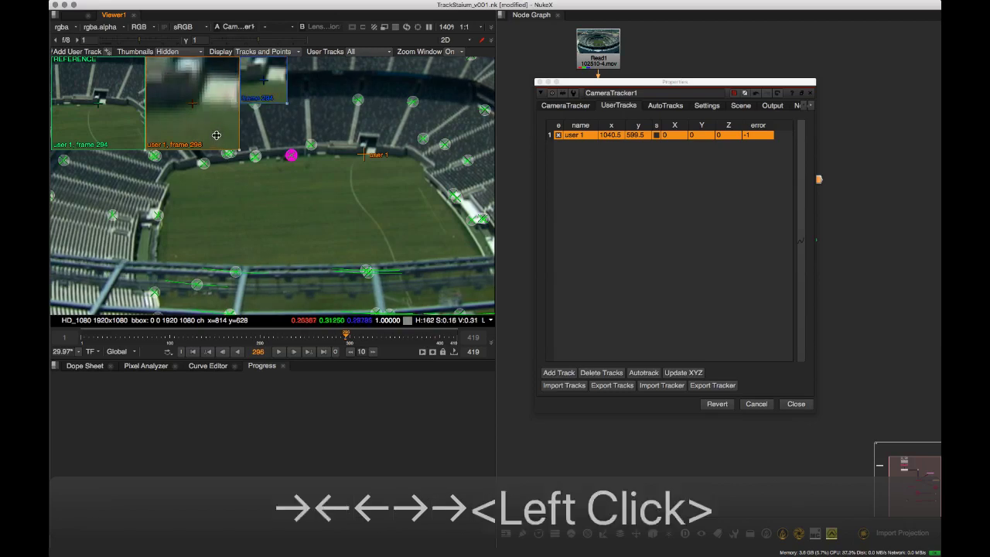
key(Right)
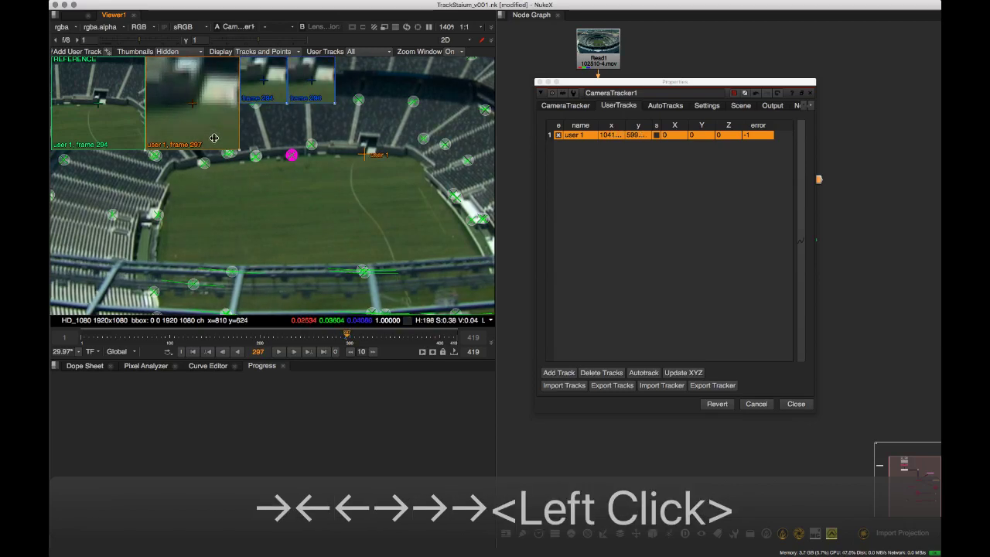
click(213, 134)
key(Right)
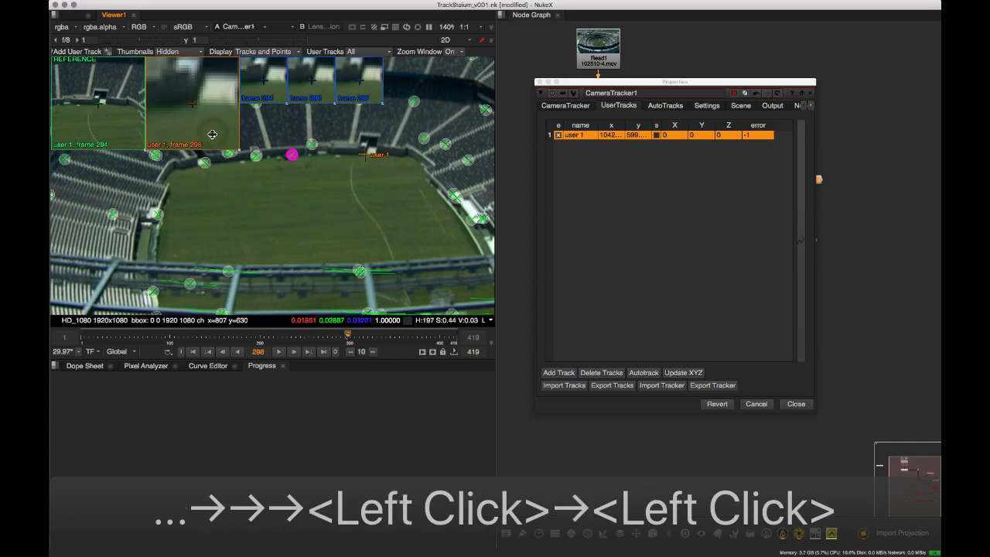
click(210, 133)
key(Right)
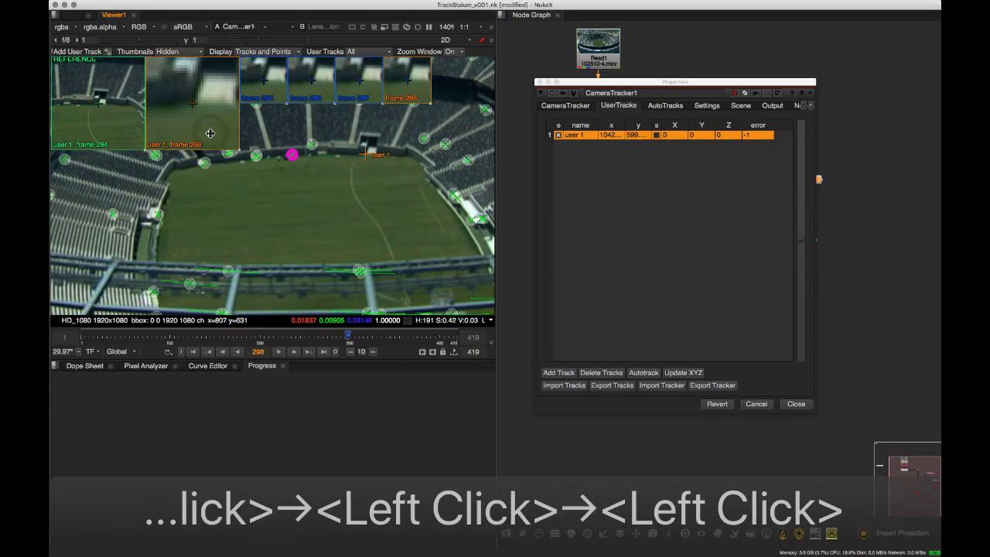
click(208, 132)
Continue keying the user 1 track's position by hand on frames 300, 301 and 302
key(Right)
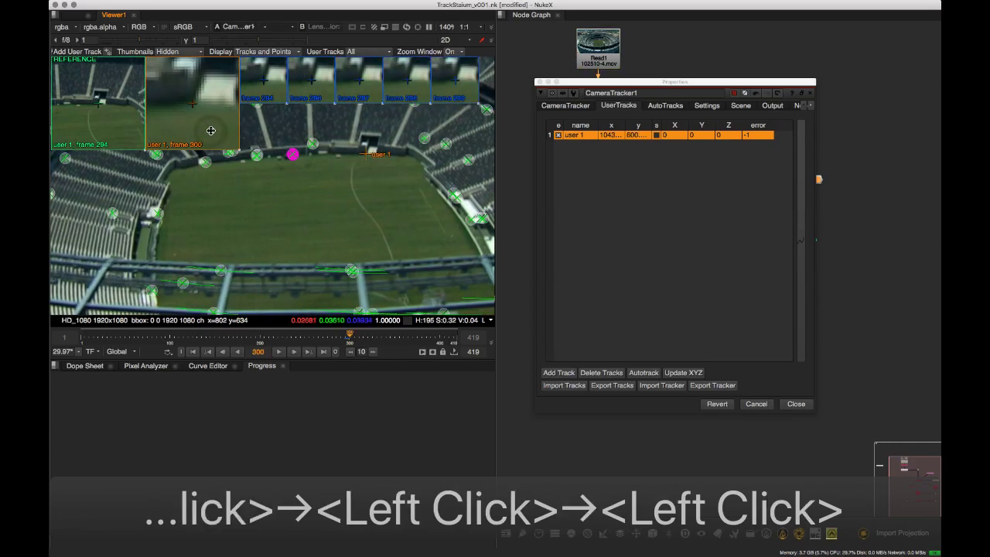
click(210, 131)
key(Right)
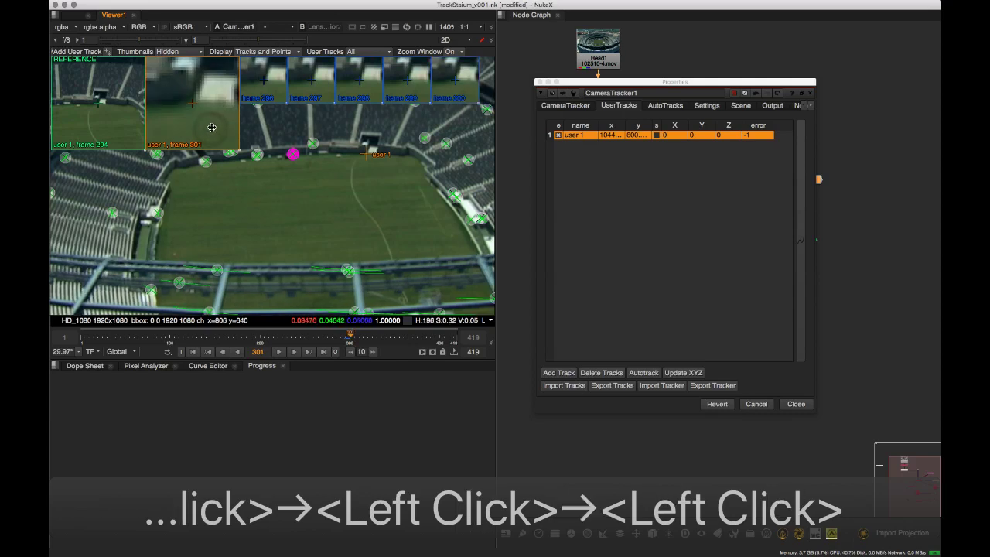
click(210, 129)
key(Right)
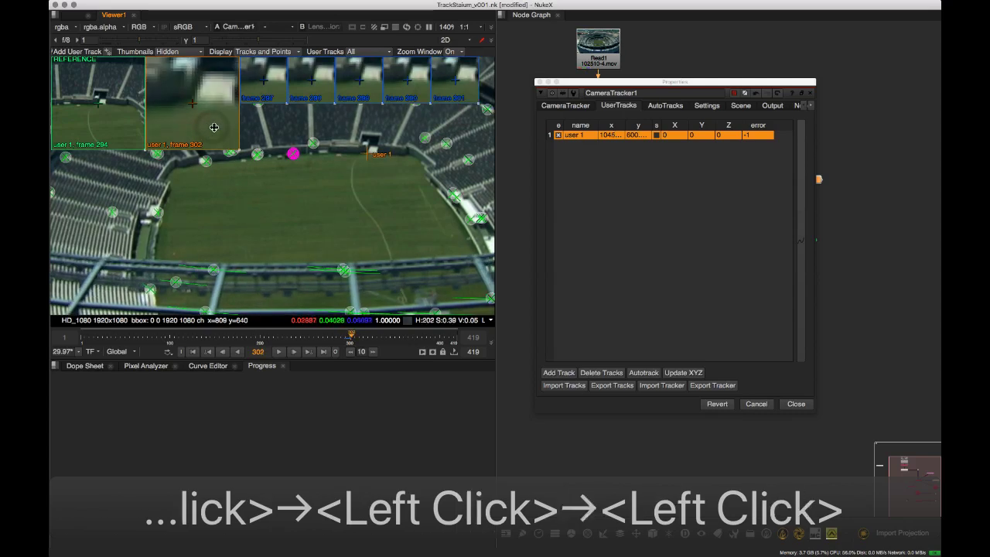
click(212, 129)
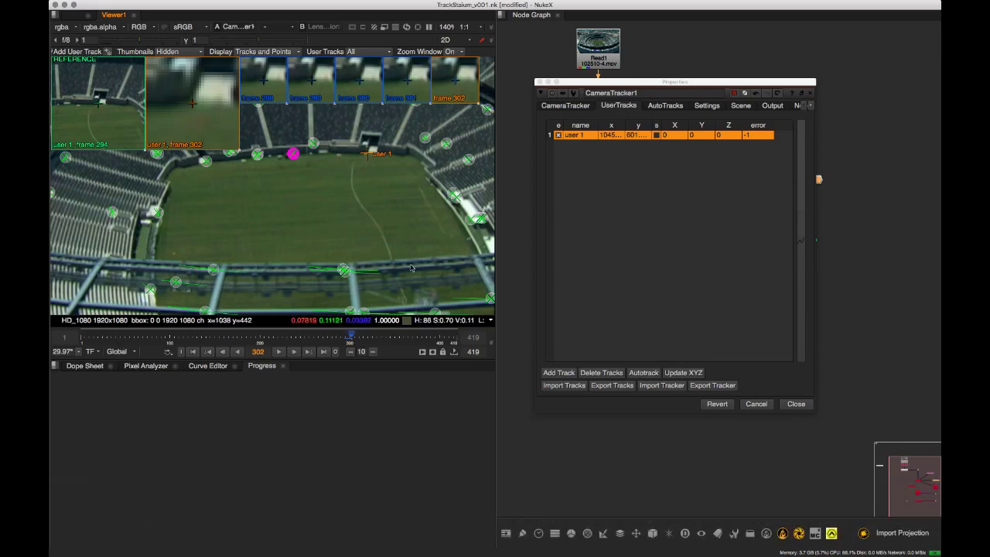
Reselect the user 1 track, adjust its position on frame 303 and update its XYZ coordinates
key(Right)
click(338, 205)
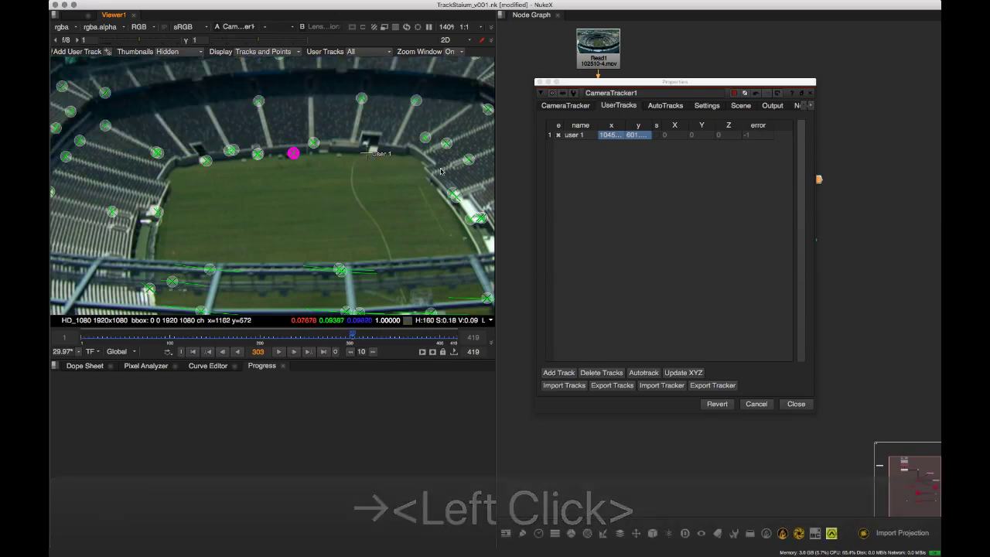
click(601, 173)
click(580, 135)
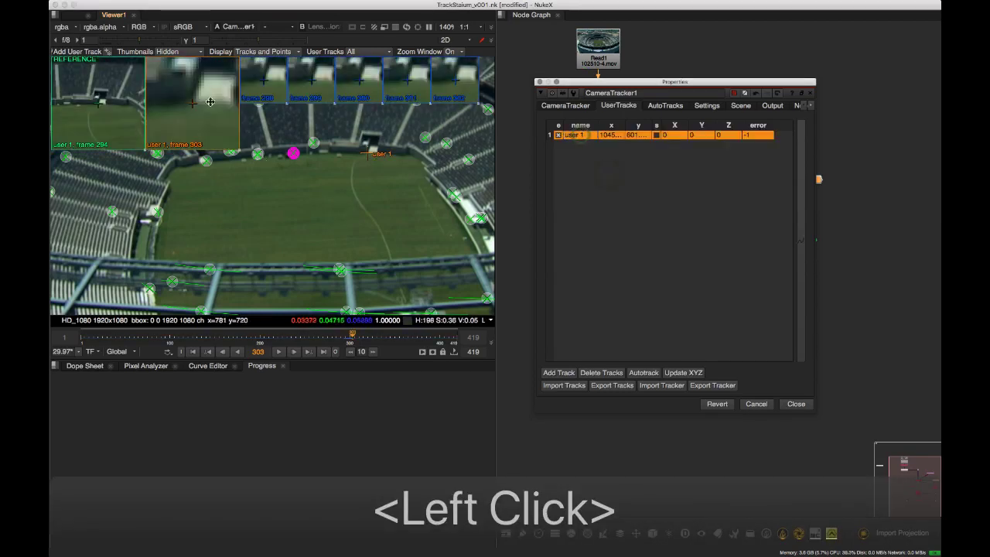
click(212, 131)
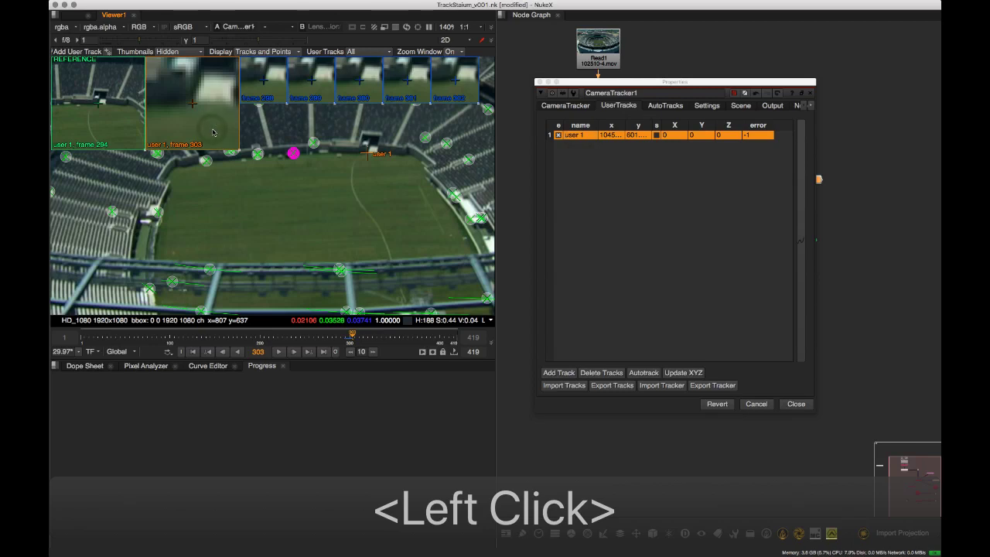
click(213, 131)
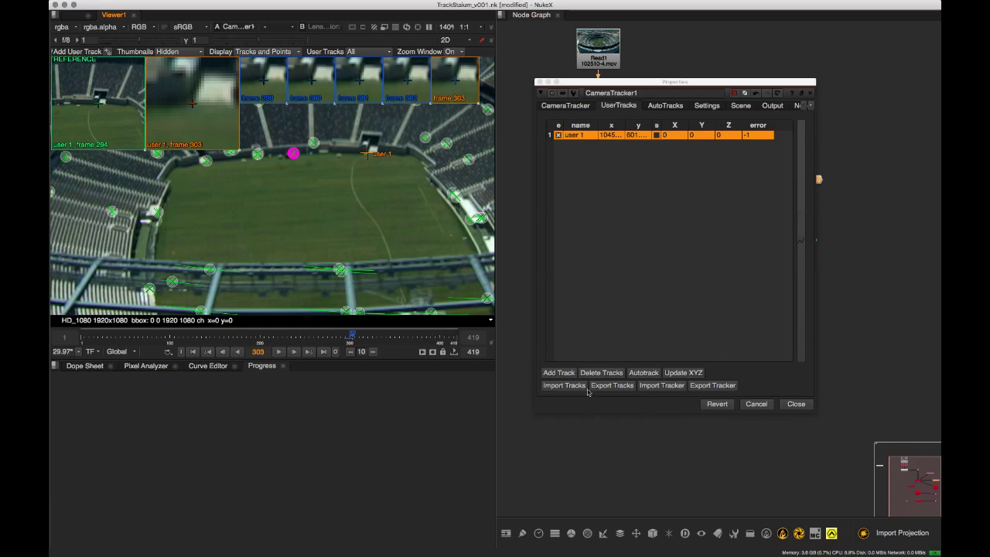
click(684, 375)
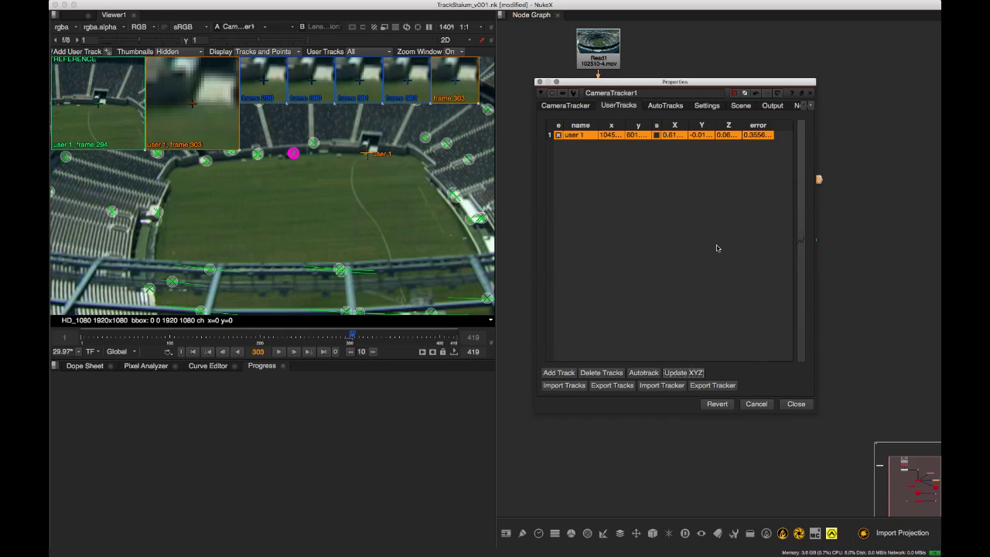
Show the AutoTracks error curves and select the user 1 track point in the viewer
click(664, 107)
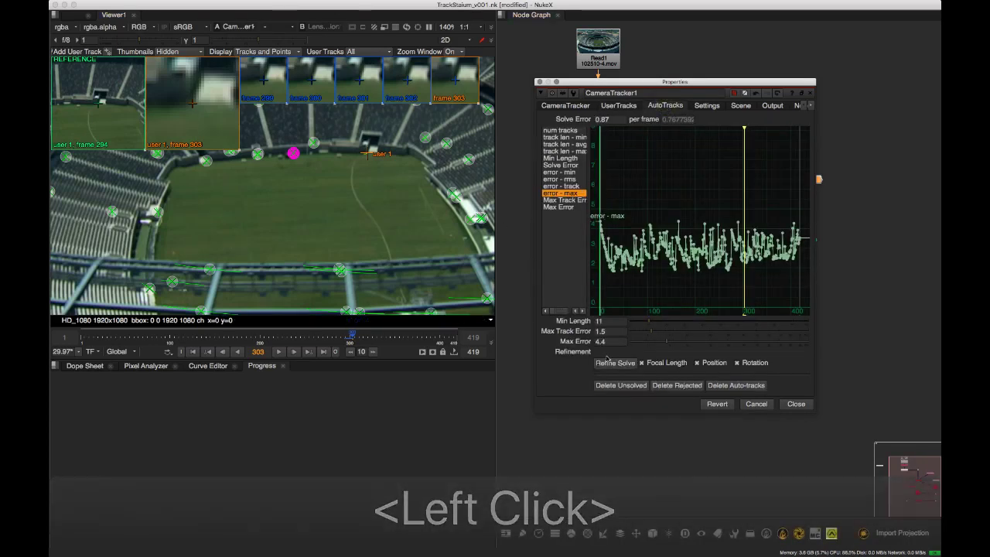
click(576, 386)
click(368, 264)
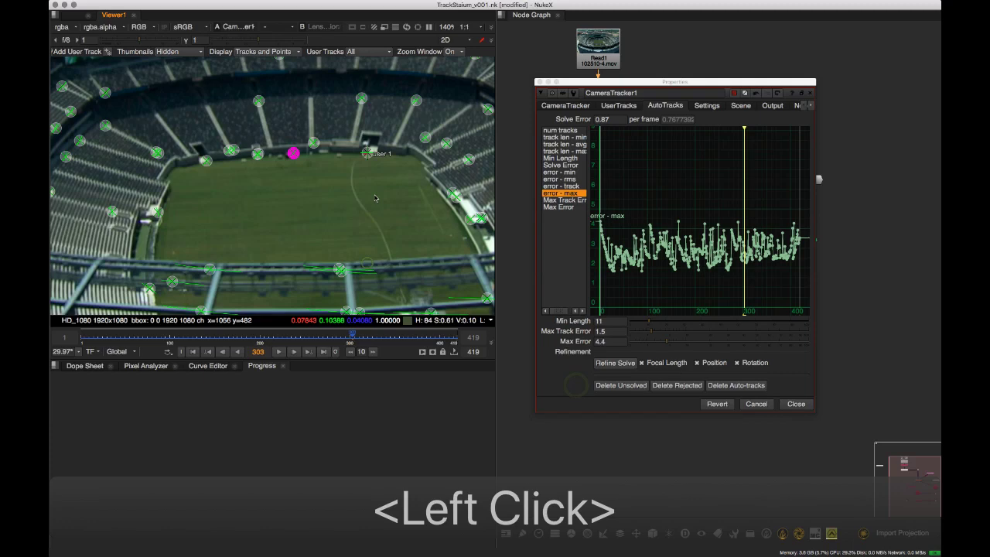
click(383, 153)
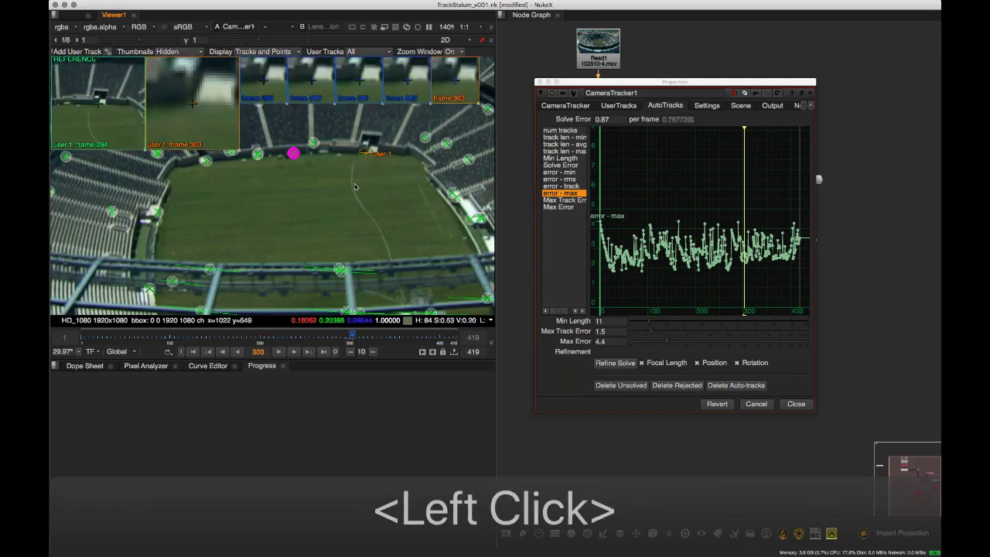
mouse_move(368, 158)
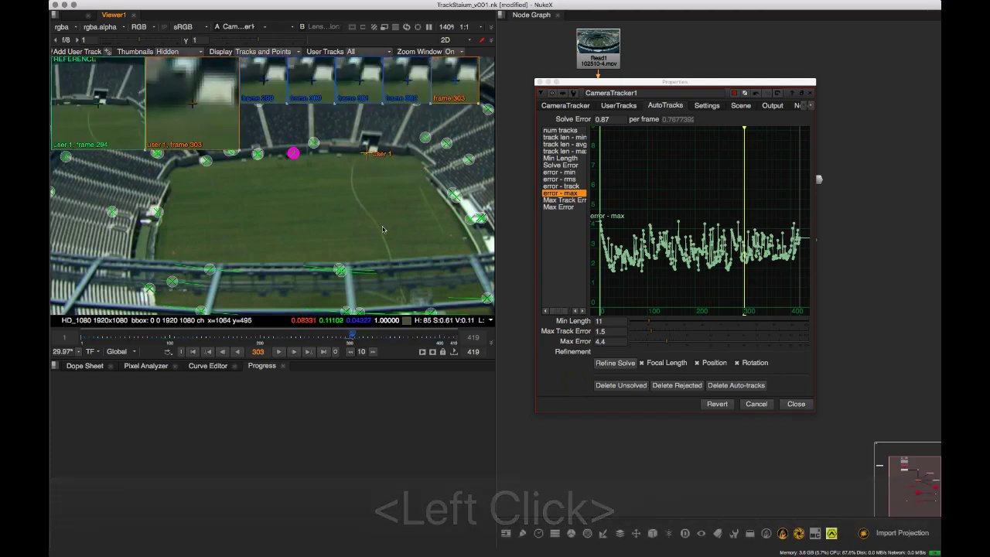
key(super+z)
click(389, 242)
click(355, 148)
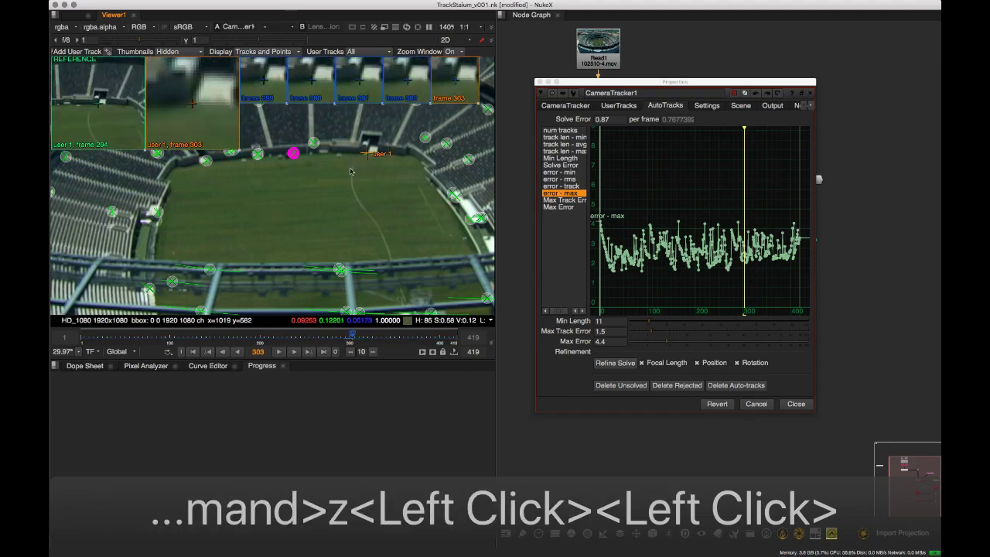
Add a scale distance between the auto-track at the far-left corner of the field and the user 1 track
middle_drag(328, 248, 406, 274)
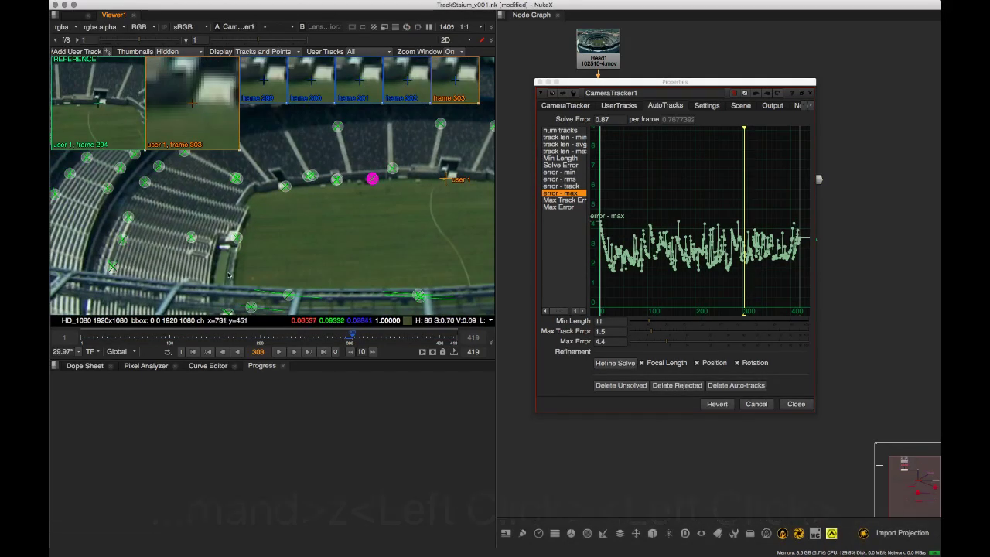
key(super)
super+click(287, 189)
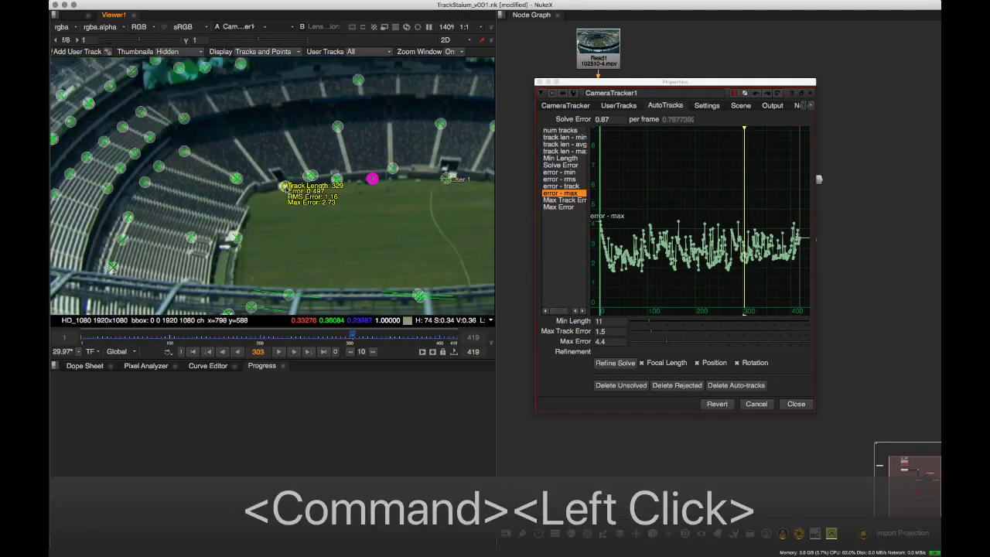
shift+click(446, 179)
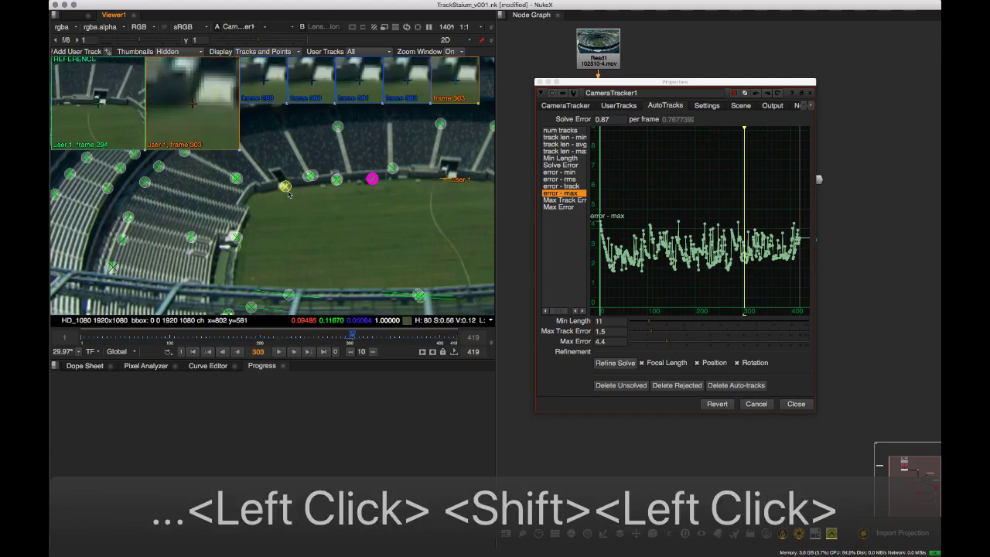
right_click(288, 193)
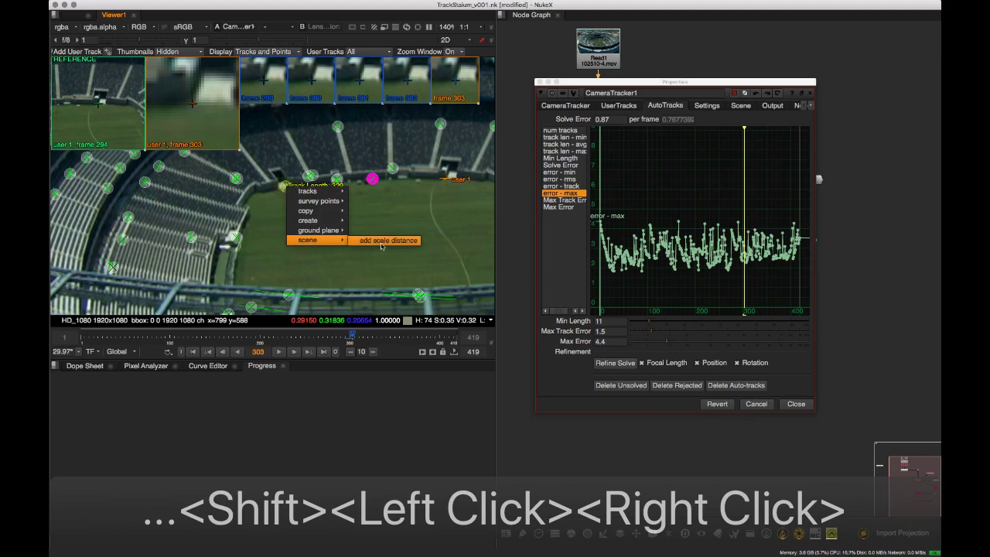
click(387, 241)
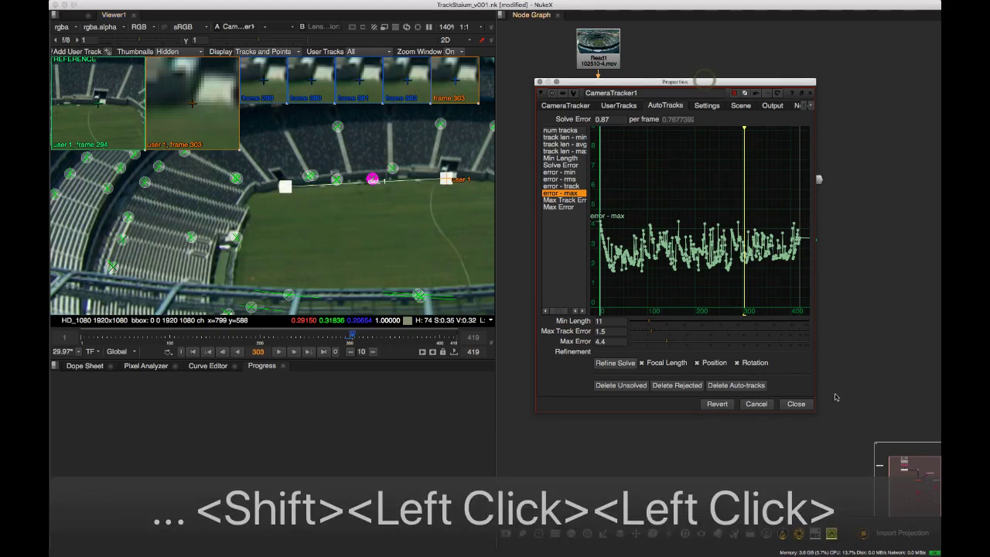
Enlarge and reposition the CameraTracker1 properties window and show its scene scale constraints
drag(814, 413, 885, 430)
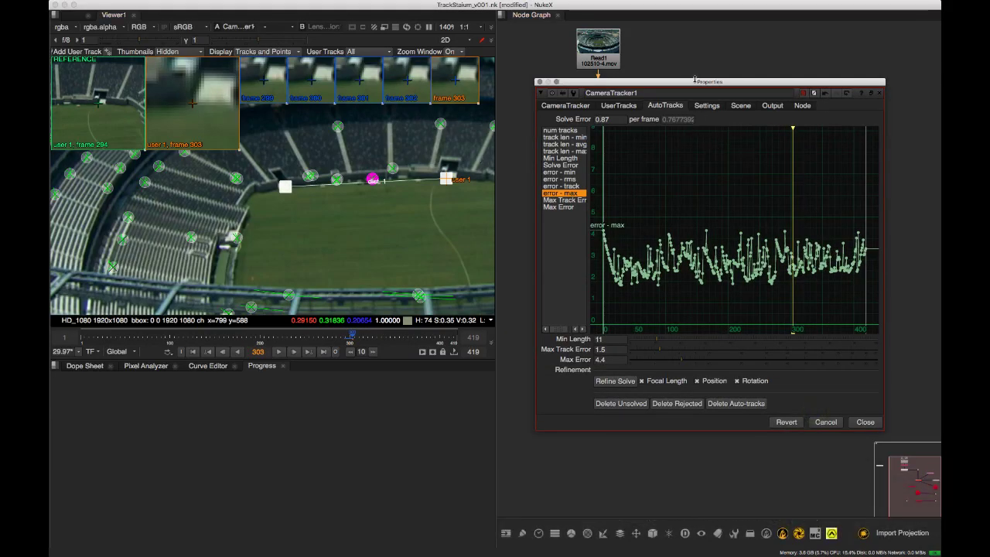
drag(695, 80, 691, 90)
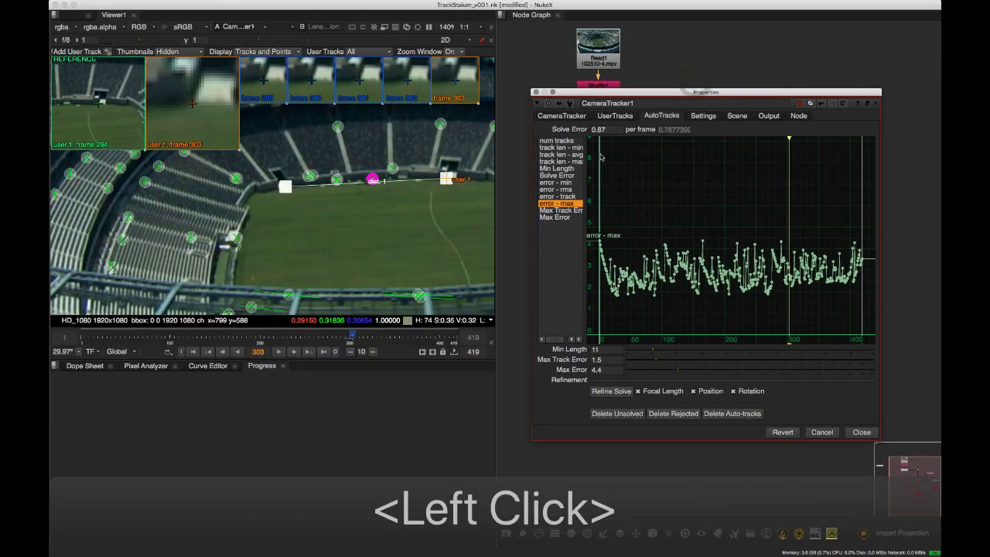
click(710, 117)
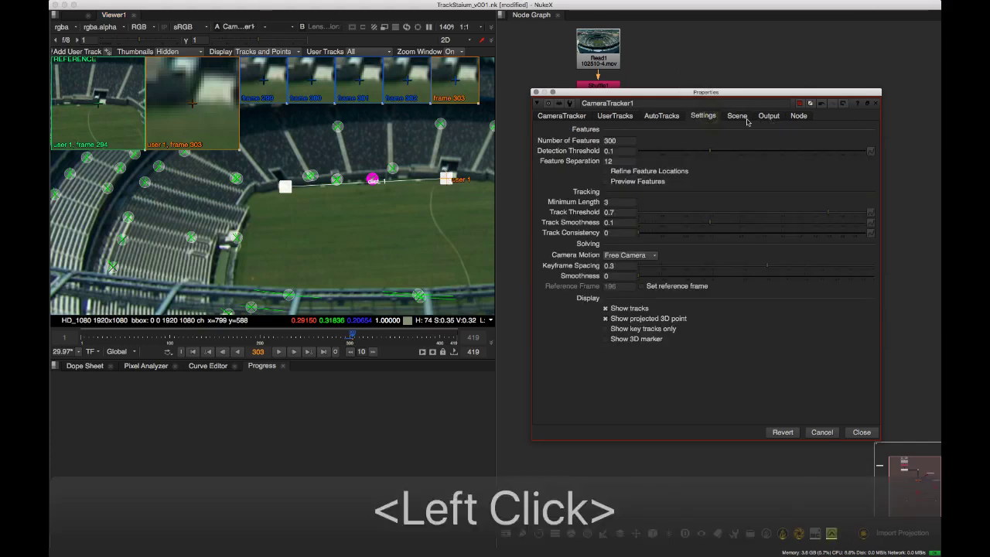
click(739, 117)
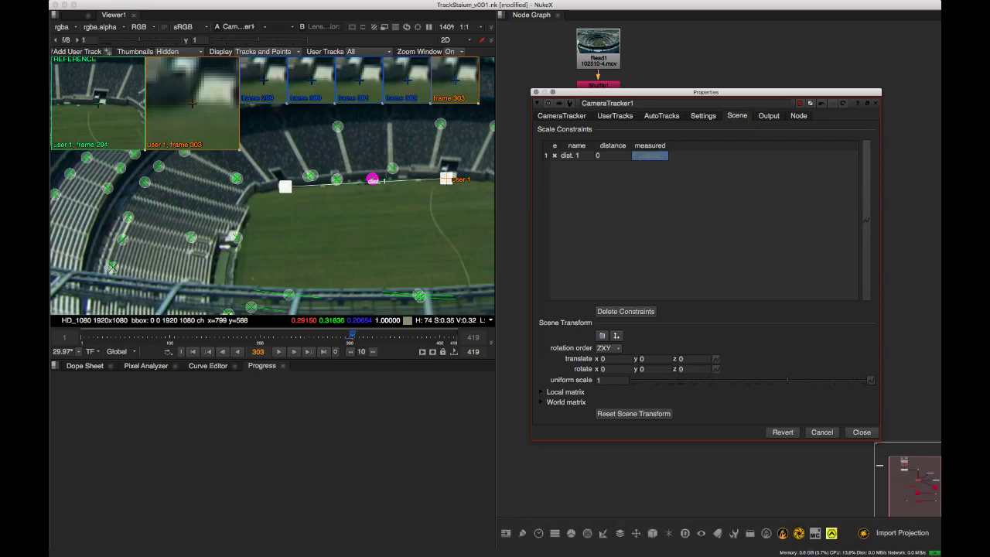
Switch to the web browser and open a new tab
key(ctrl+Left)
key(ctrl+Left)
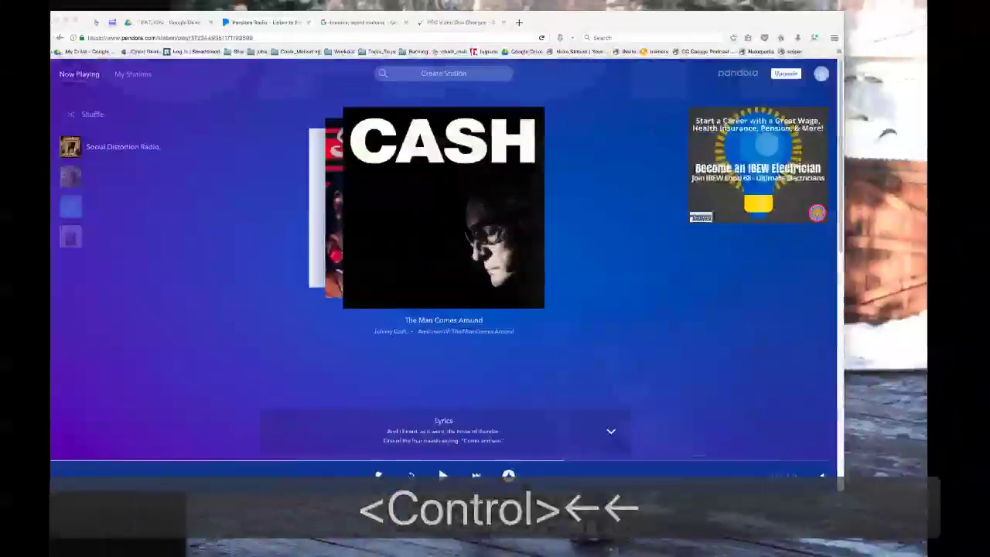
drag(618, 12, 656, 25)
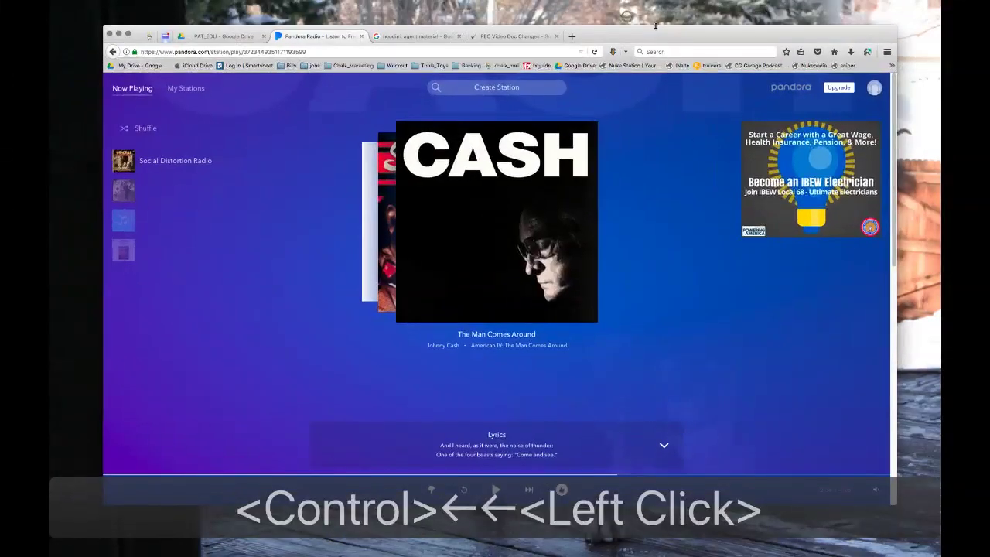
double_click(572, 39)
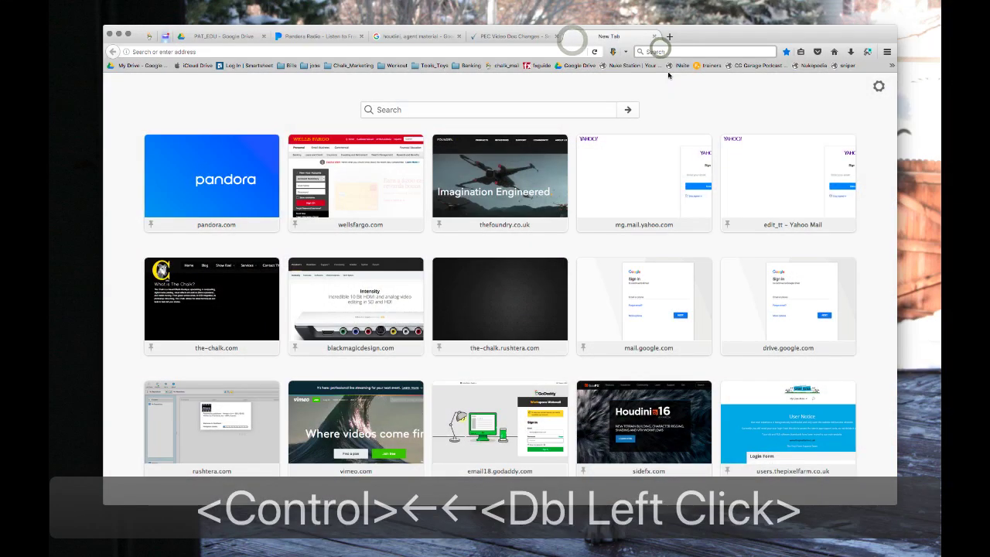
Search the web for "dimensions of football field"
click(658, 51)
text(l)
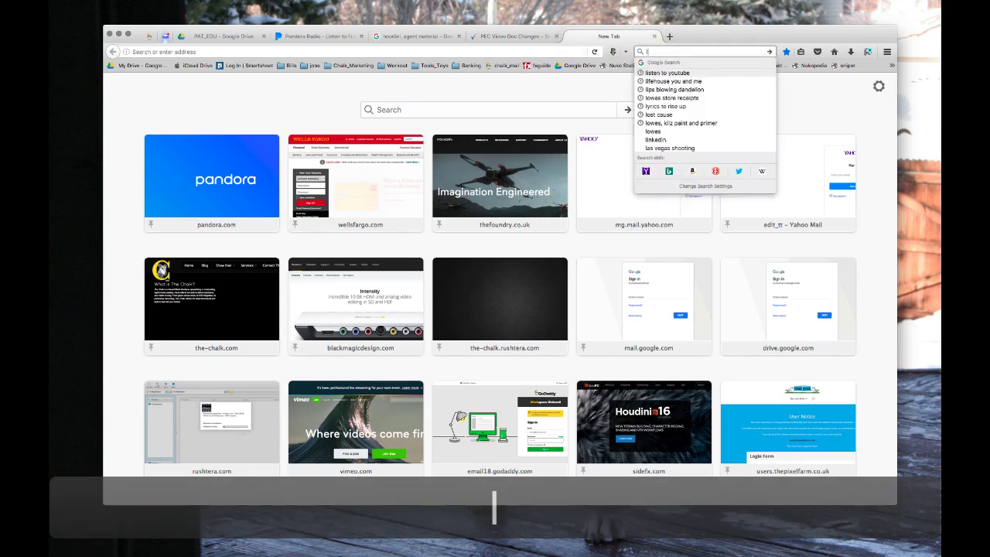
key(BackSpace)
text(dem)
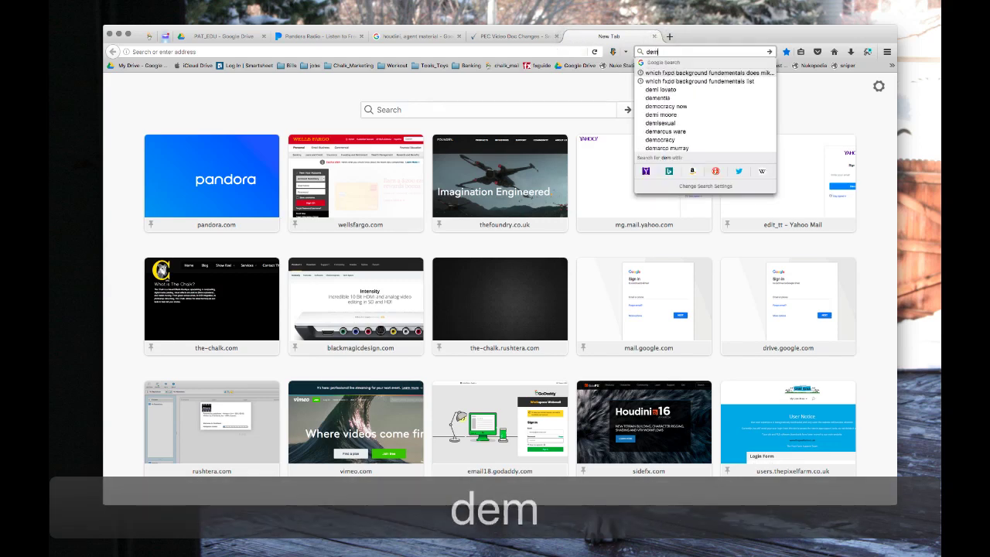
text(ensions o)
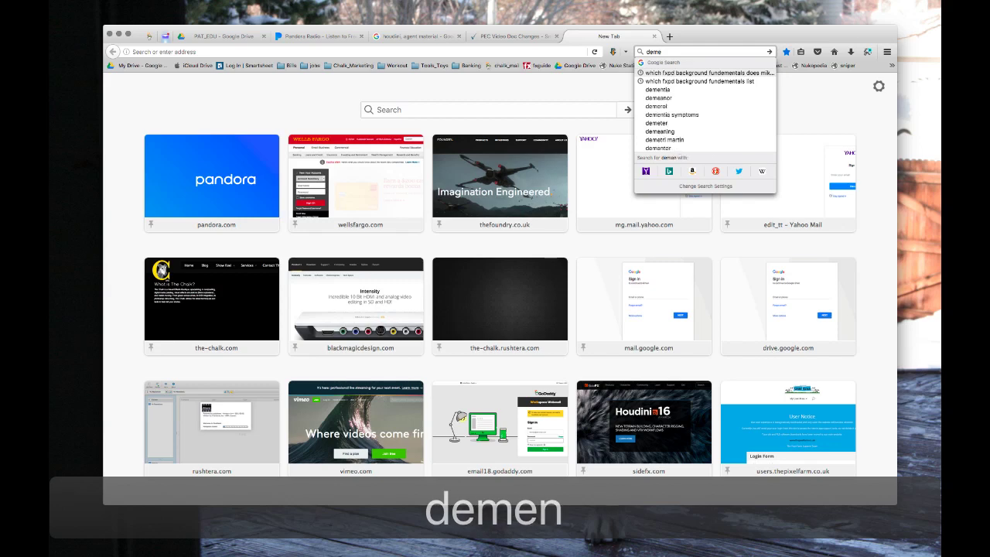
text(f ful)
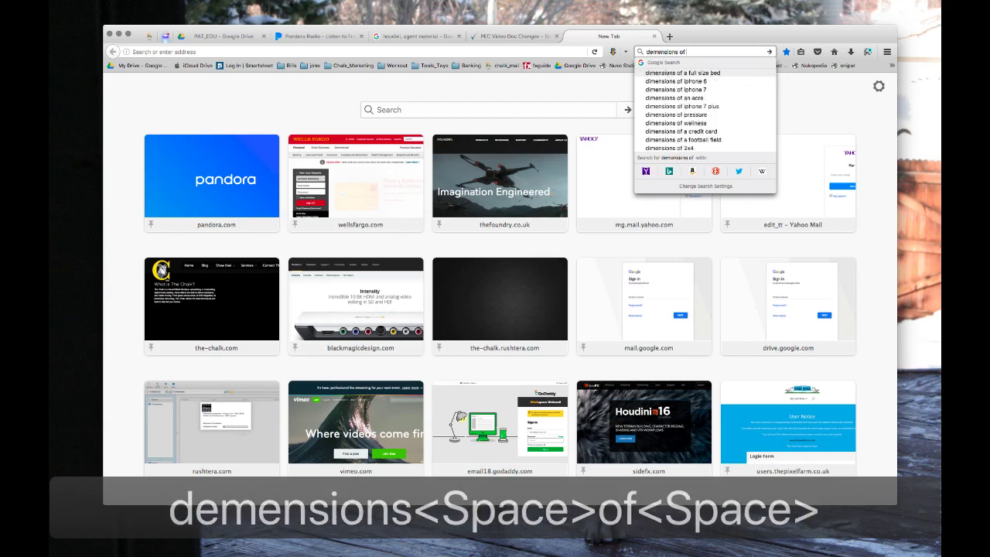
key(BackSpace)
key(BackSpace)
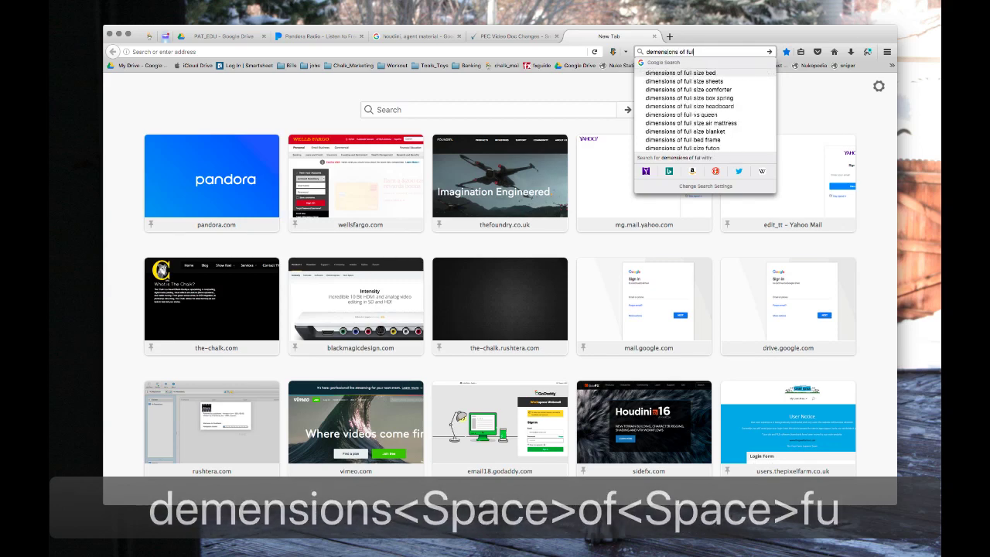
text(ootbal)
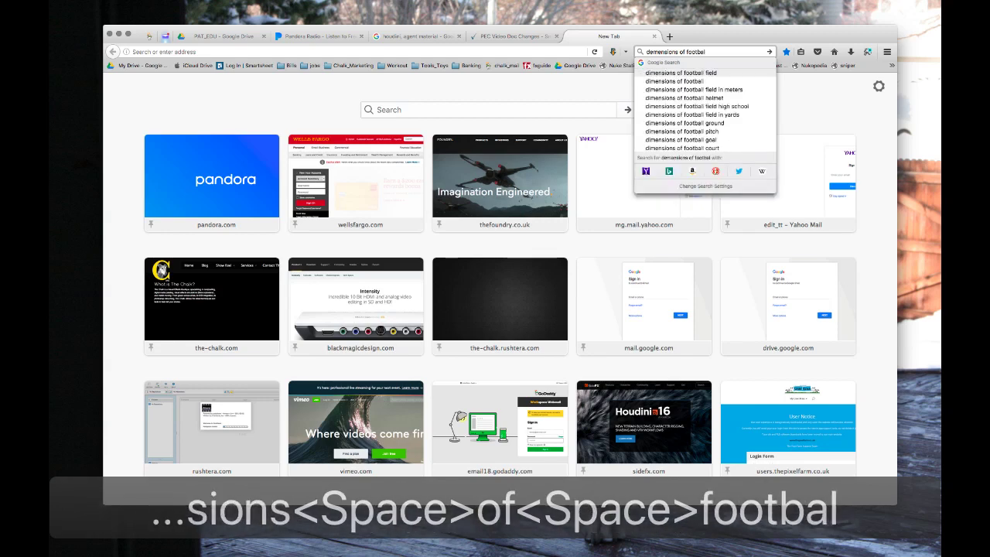
click(681, 72)
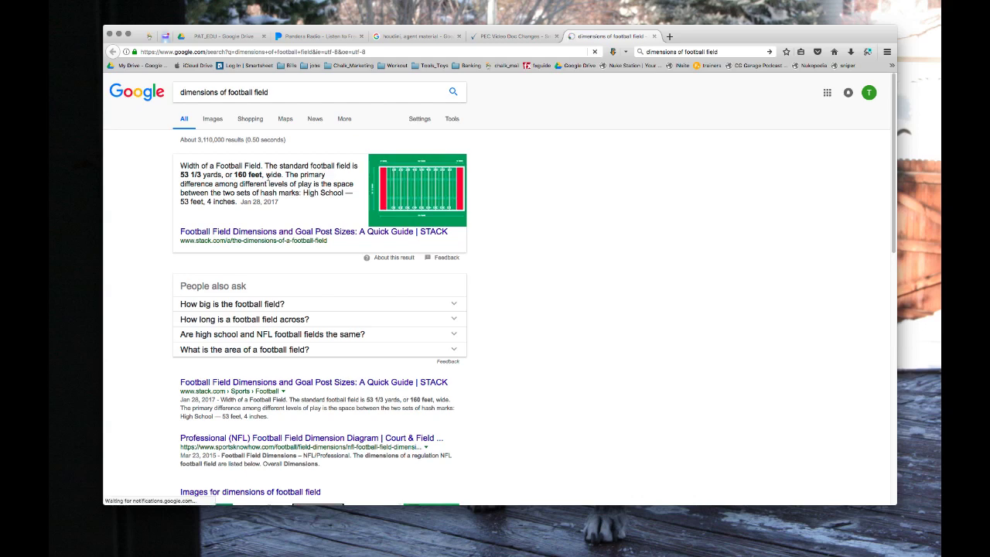
Replace the search query with "feet to meters" to bring up the length converter
click(264, 99)
triple_click(287, 93)
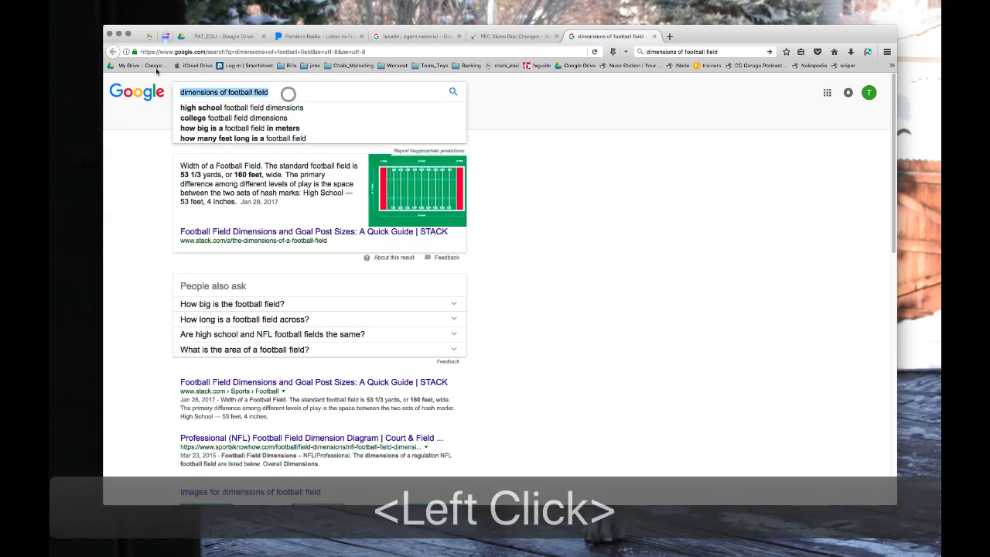
text(fee)
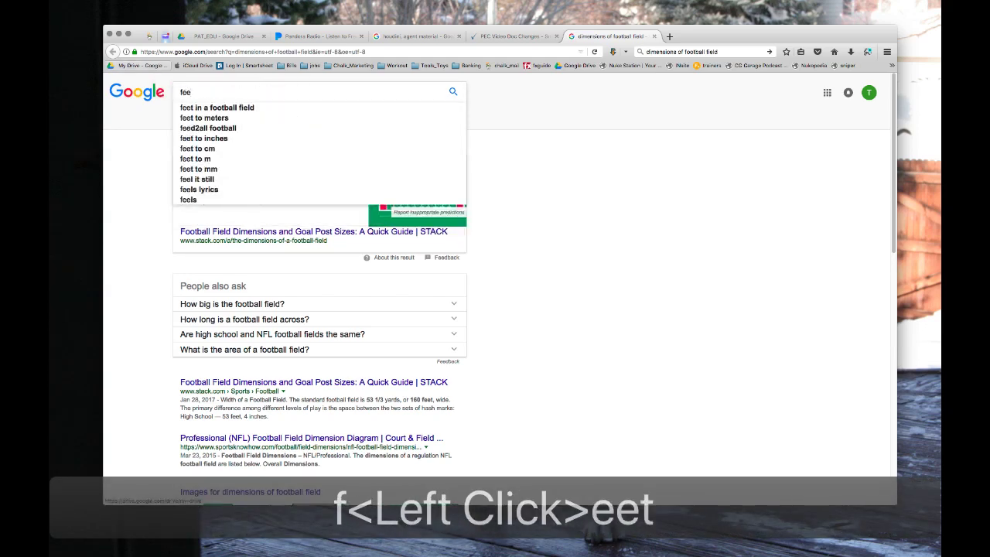
text(t to me)
key(Down)
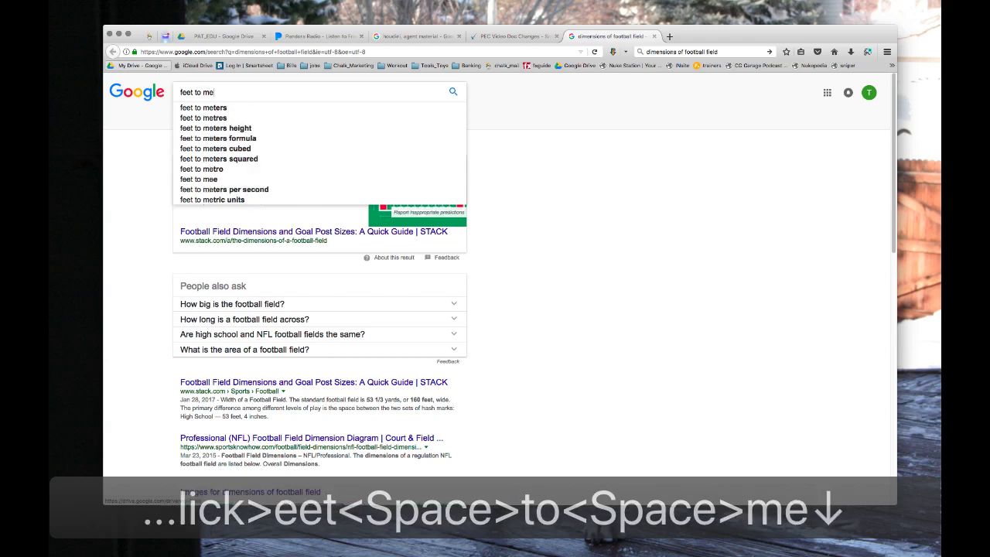
key(Return)
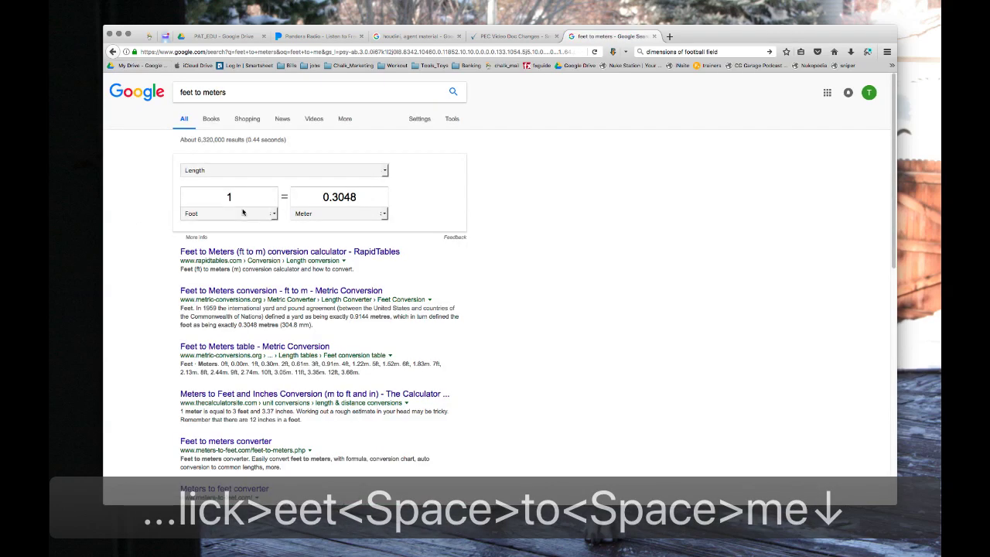
Convert 160 feet to meters and copy the converted value
click(246, 195)
text(160)
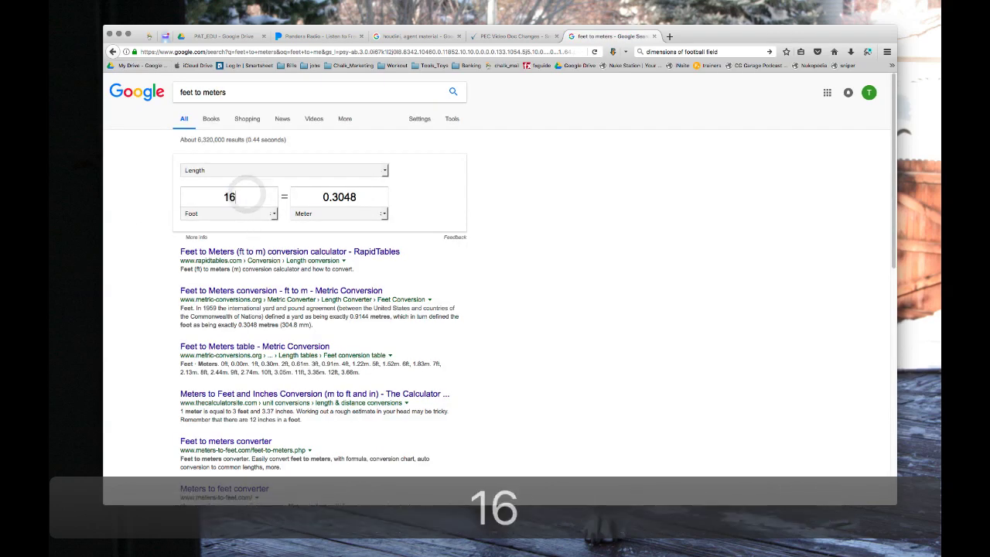
click(444, 204)
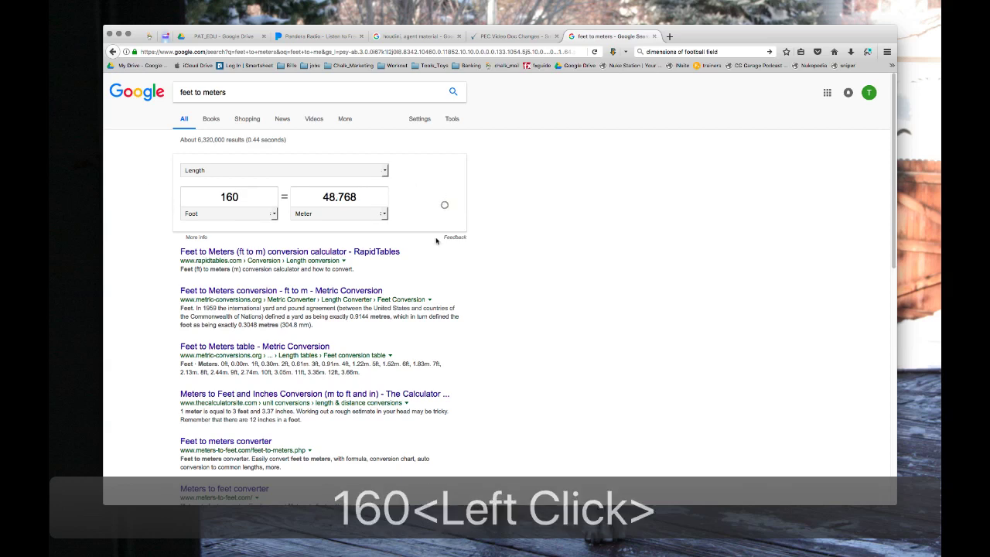
drag(310, 196, 309, 261)
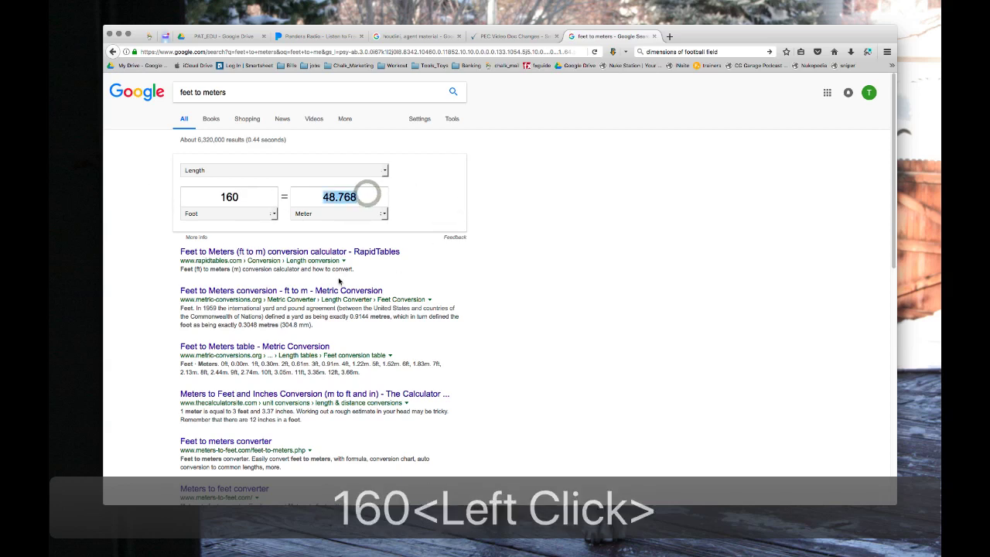
key(super+c)
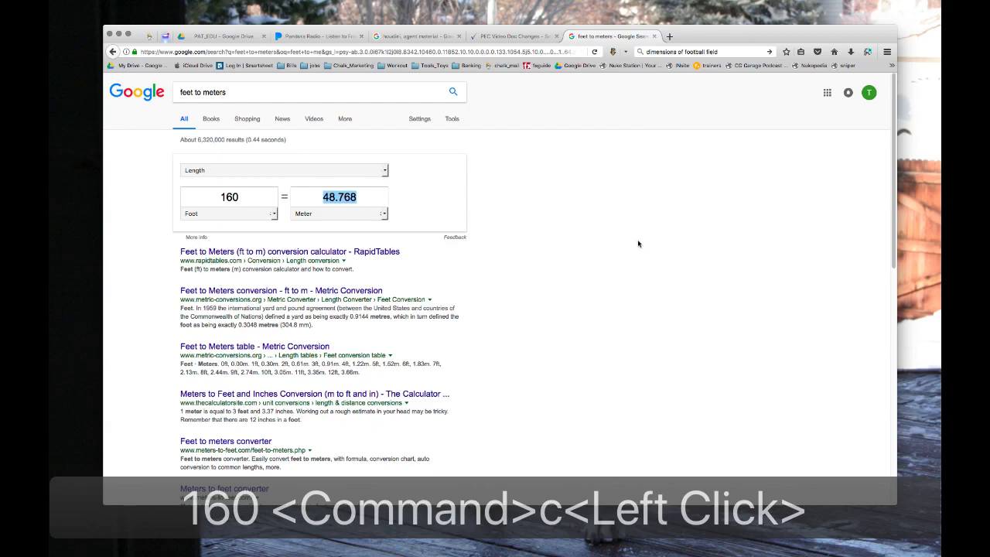
Switch back to NukeX and set the dist. 1 scale constraint's distance to 48.768
key(ctrl+Right)
key(ctrl+Right)
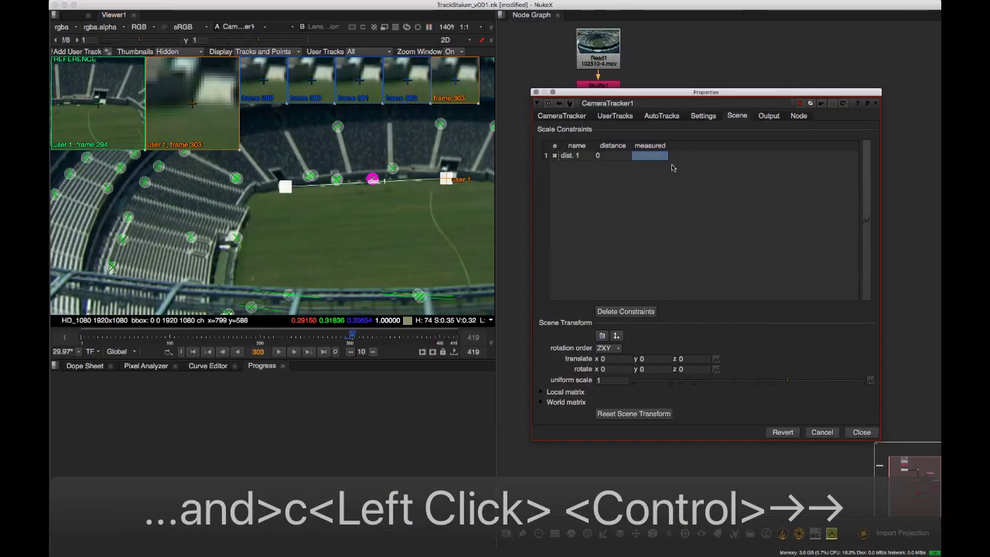
click(611, 156)
double_click(611, 155)
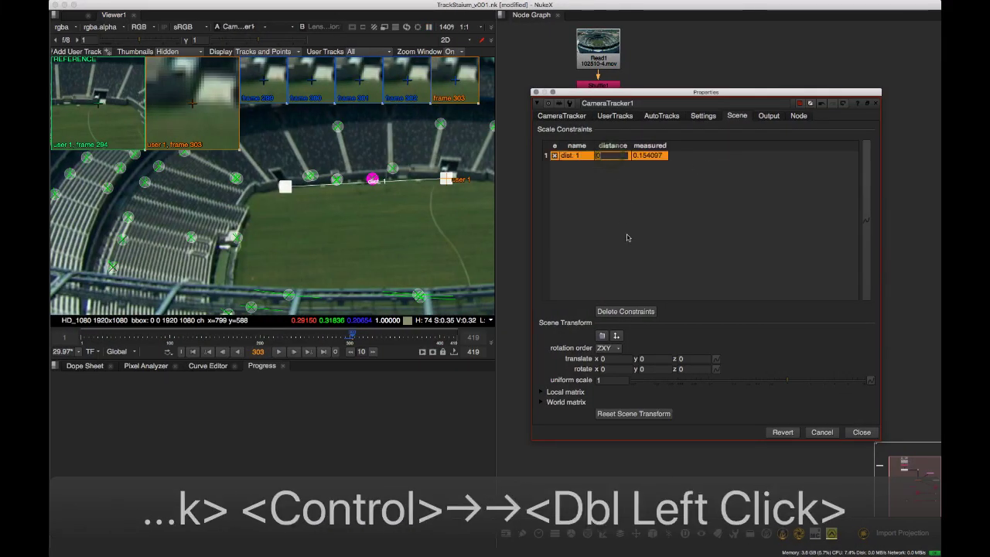
key(super+v)
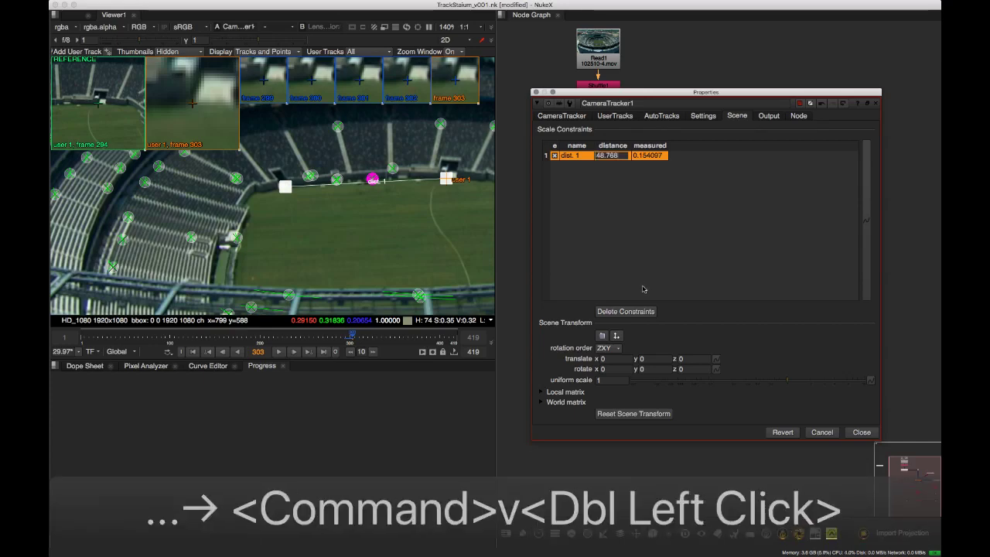
click(812, 337)
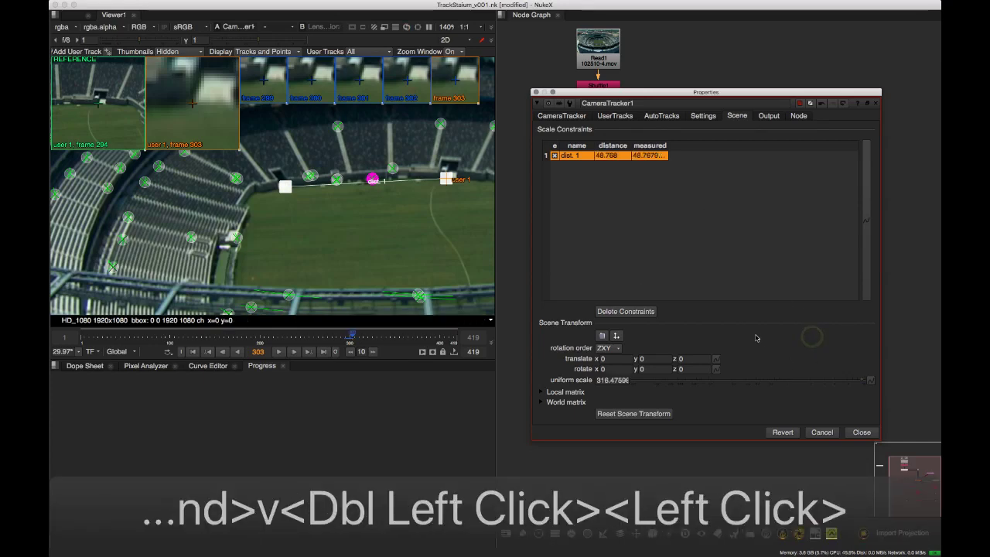
Show CameraTracker1's main tracking settings, move its properties window clear of the nodes and shift the Viewer1 node slightly
drag(647, 90, 680, 179)
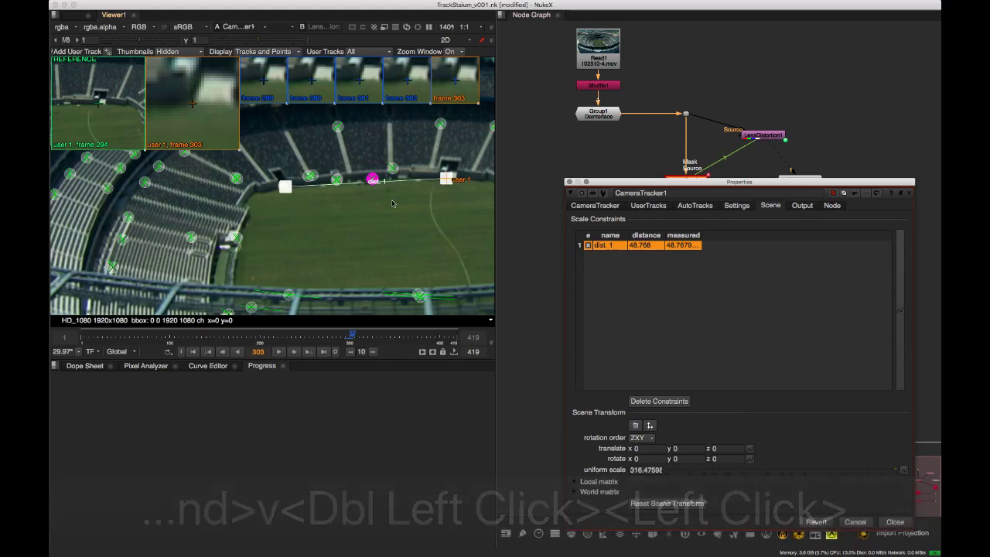
click(354, 261)
scroll(354, 262, down, 1)
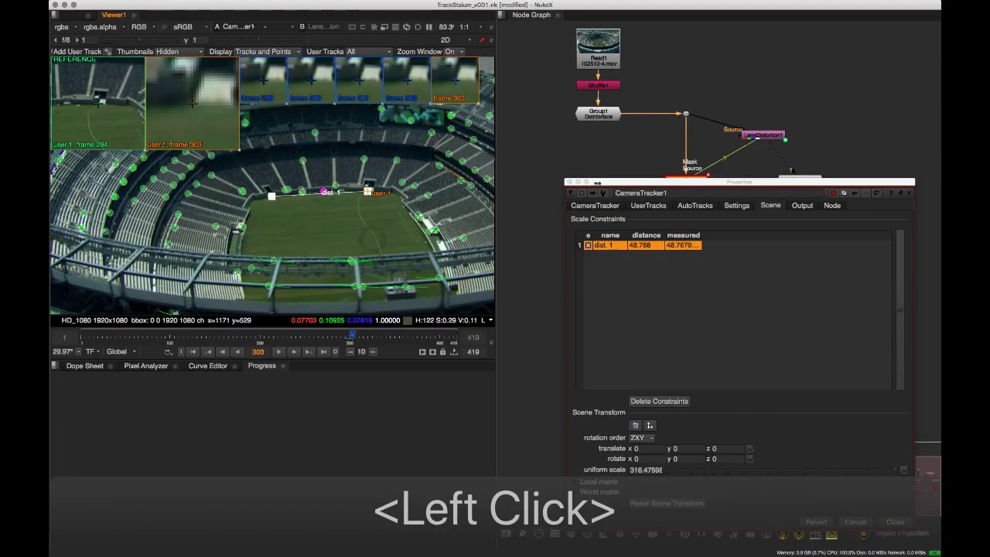
click(594, 205)
drag(658, 182, 625, 283)
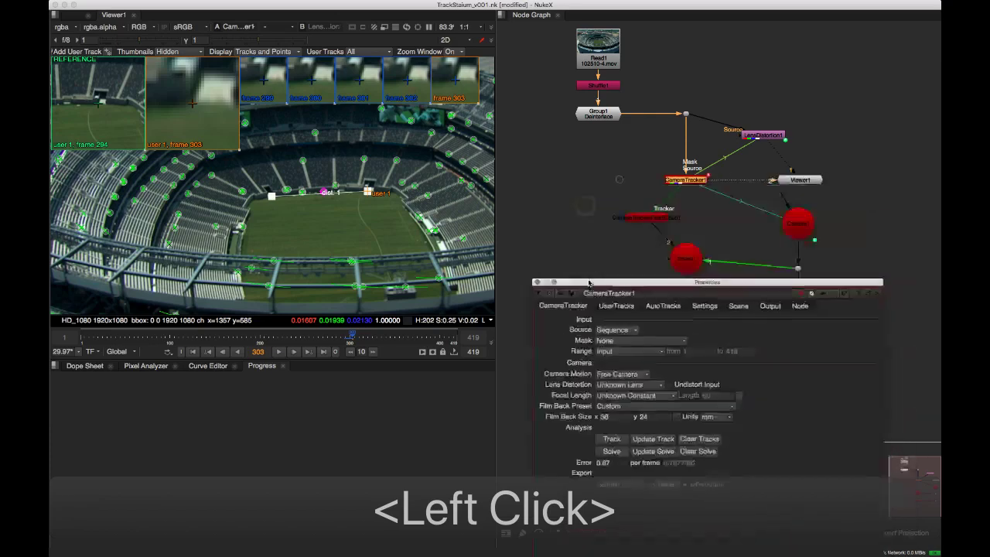
middle_drag(672, 237, 647, 164)
drag(775, 107, 795, 113)
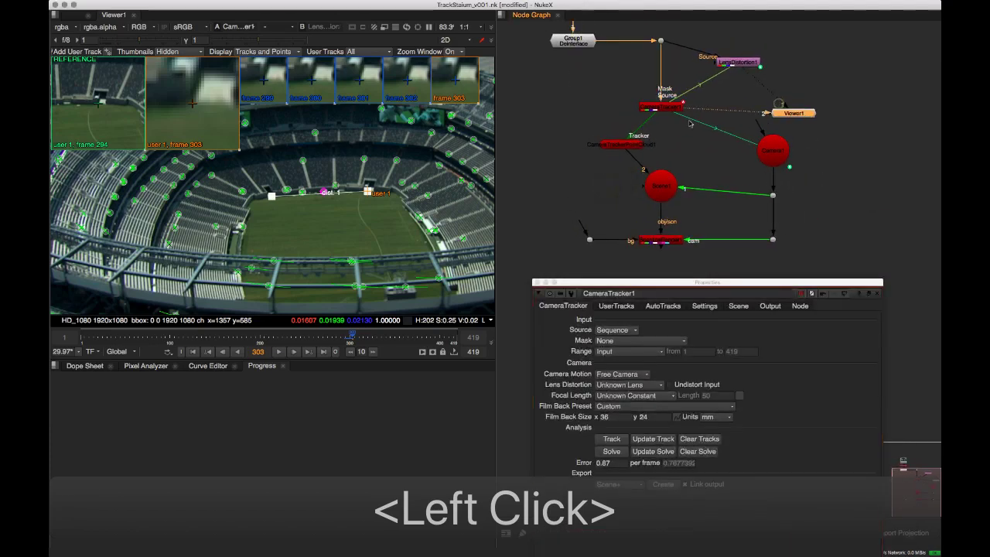
Connect Viewer1 to Scene1 and inspect the scaled point cloud and Camera1 in the 3D view
drag(675, 184, 664, 186)
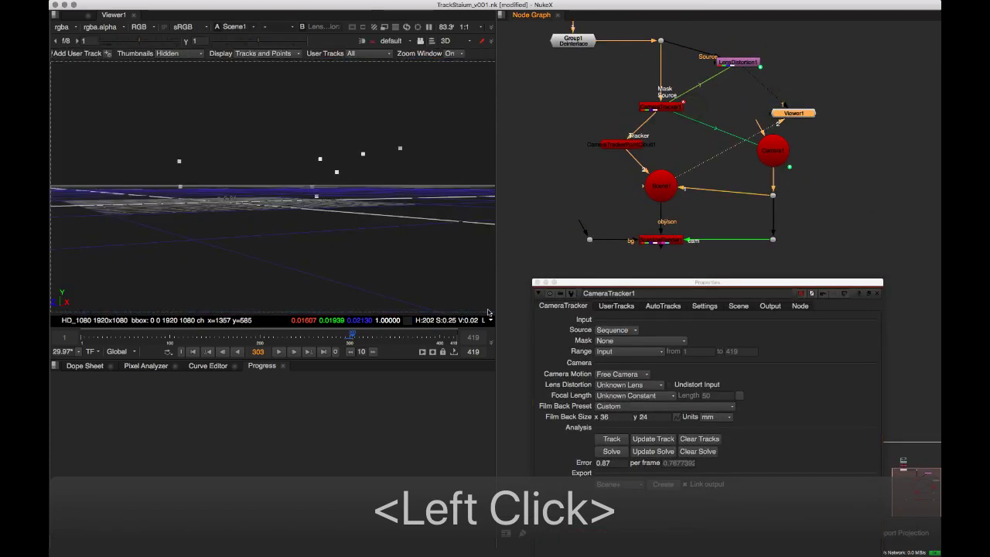
drag(488, 312, 332, 247)
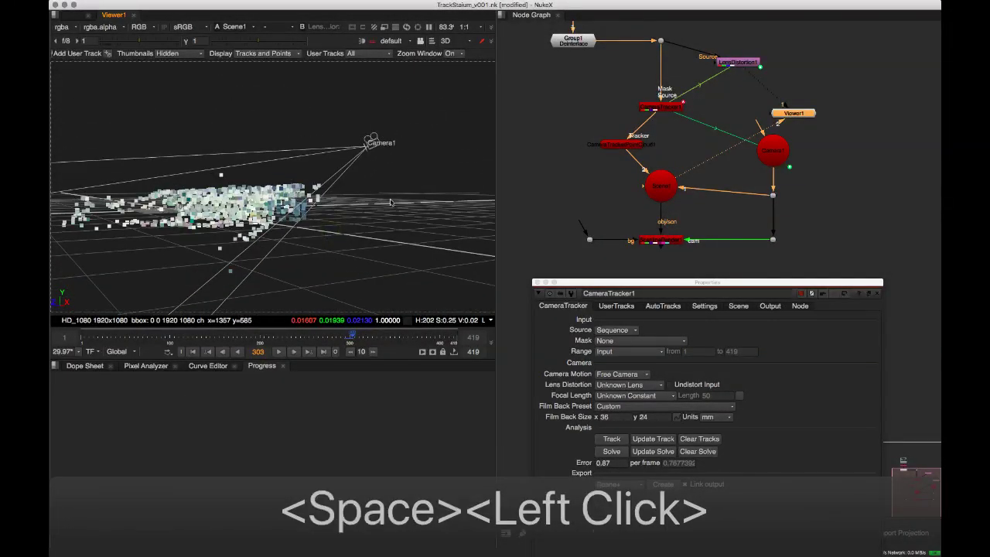
key(space)
click(379, 250)
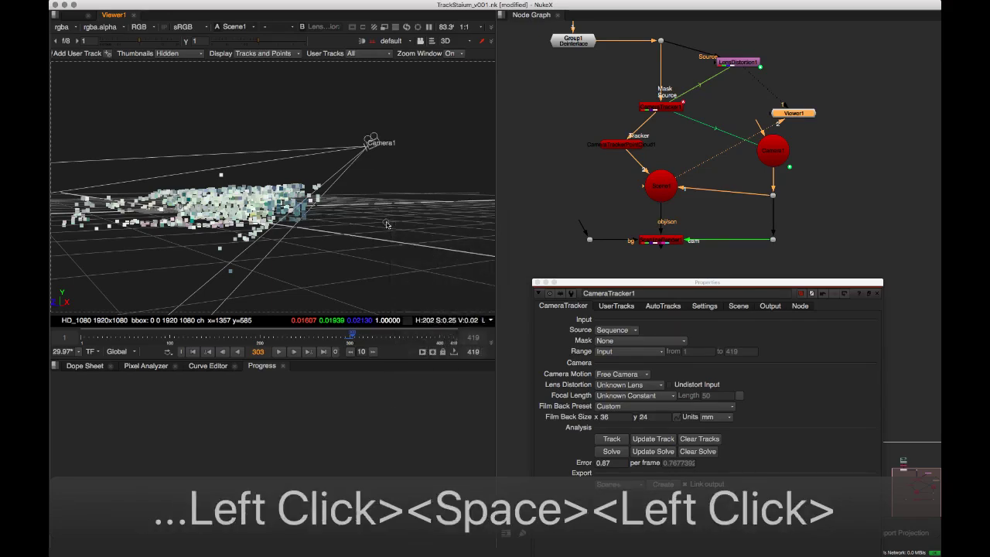
super+drag(380, 250, 349, 258)
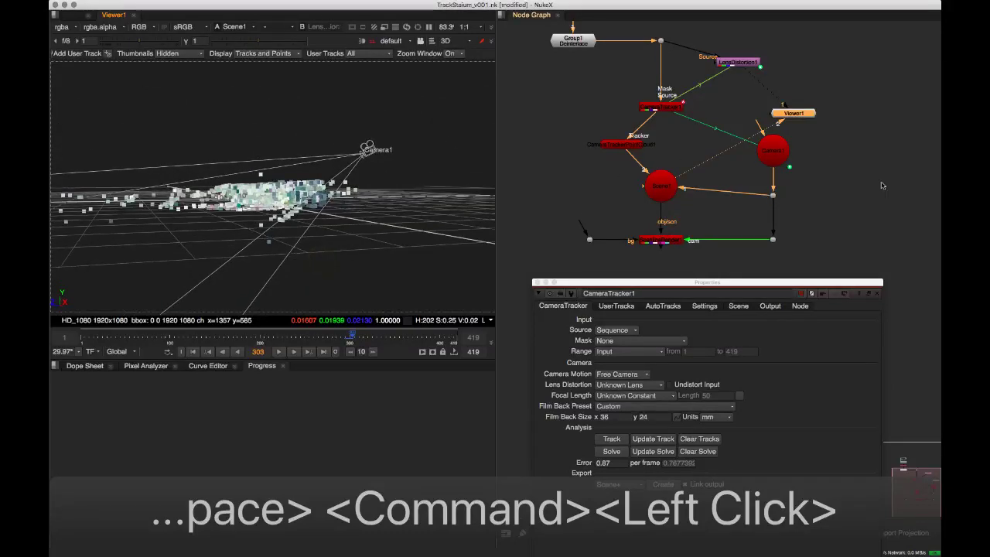
Reconnect Viewer1 to CameraTracker1 to bring back the tracked stadium footage around the field's far edge
click(714, 161)
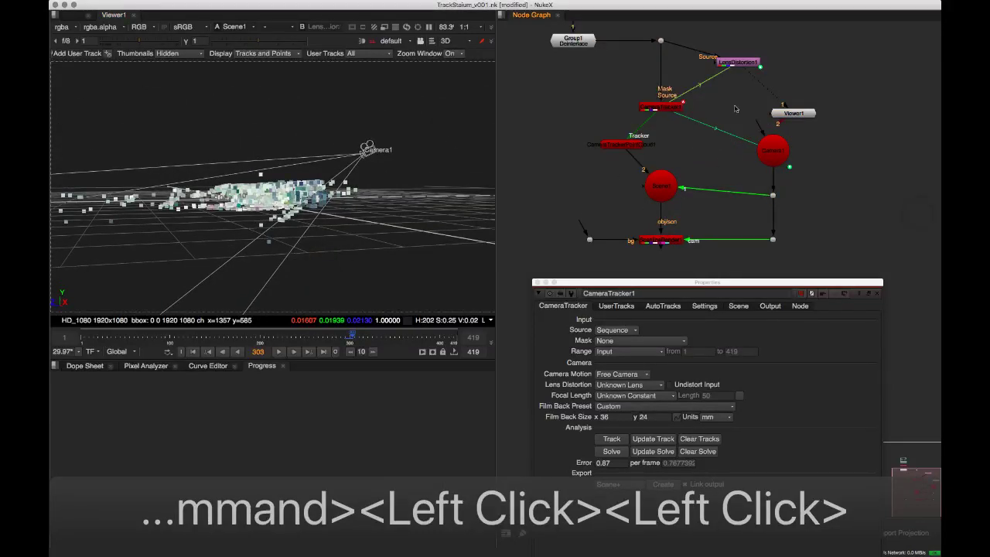
drag(787, 106, 681, 188)
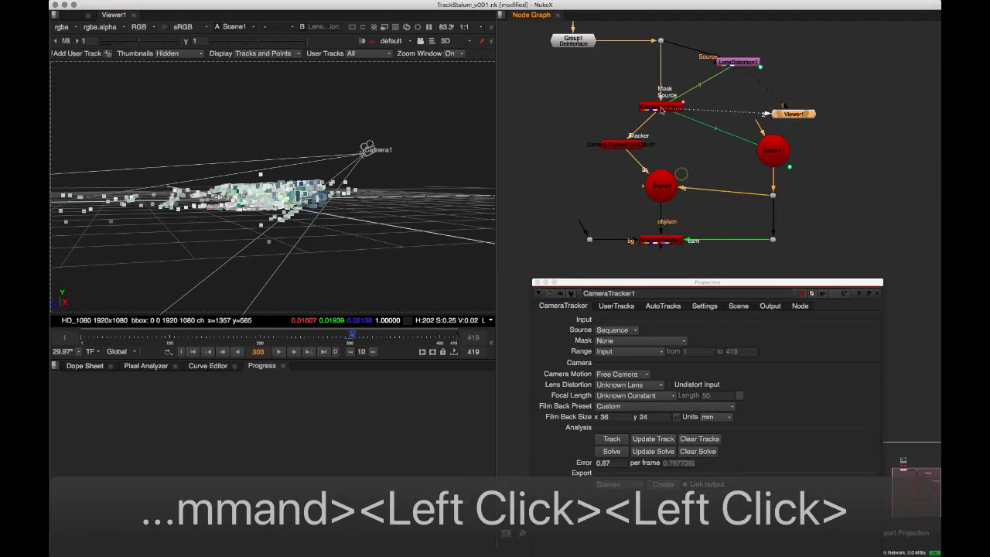
drag(661, 111, 662, 110)
scroll(315, 234, up, 3)
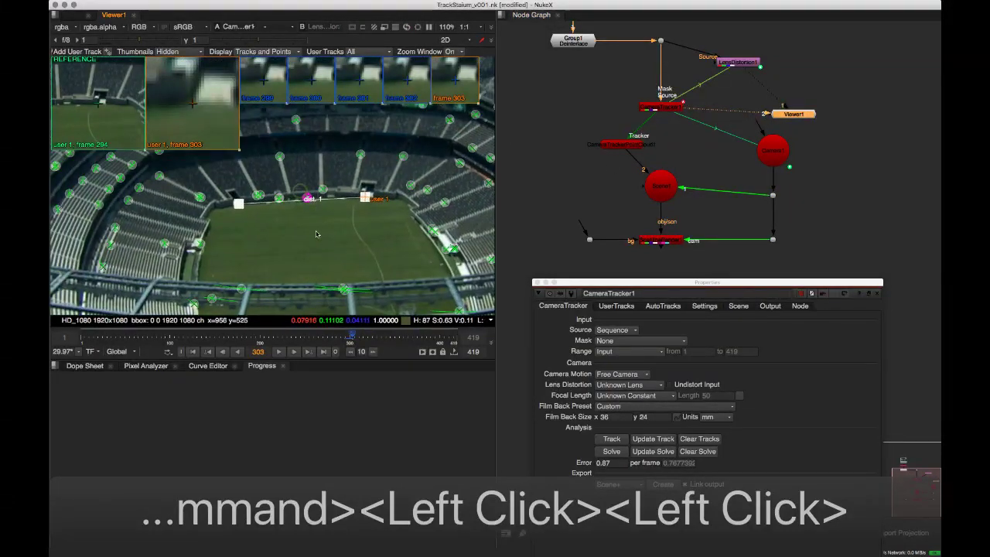
Set the ground plane origin to the track point near the middle of the field's far edge
click(315, 234)
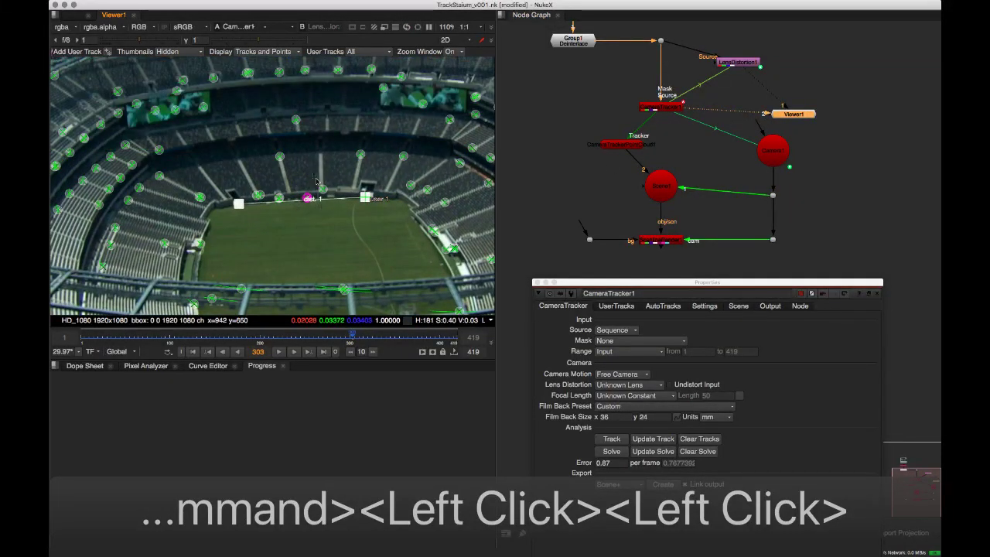
right_click(332, 189)
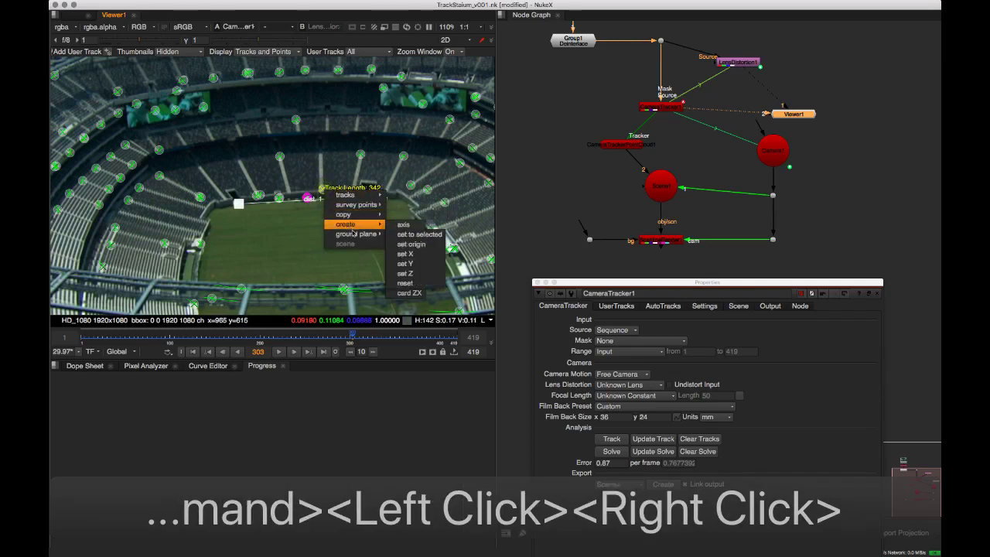
mouse_move(355, 234)
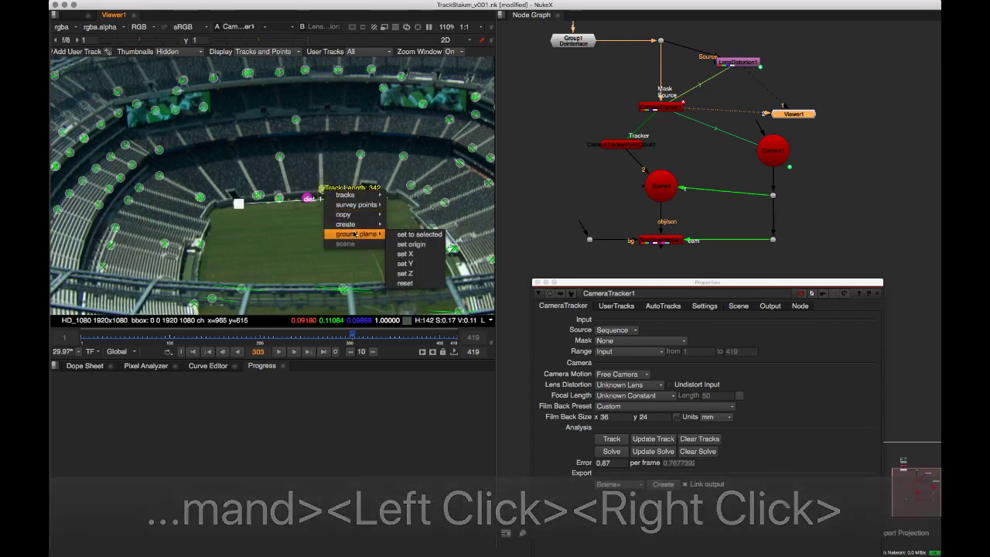
click(411, 244)
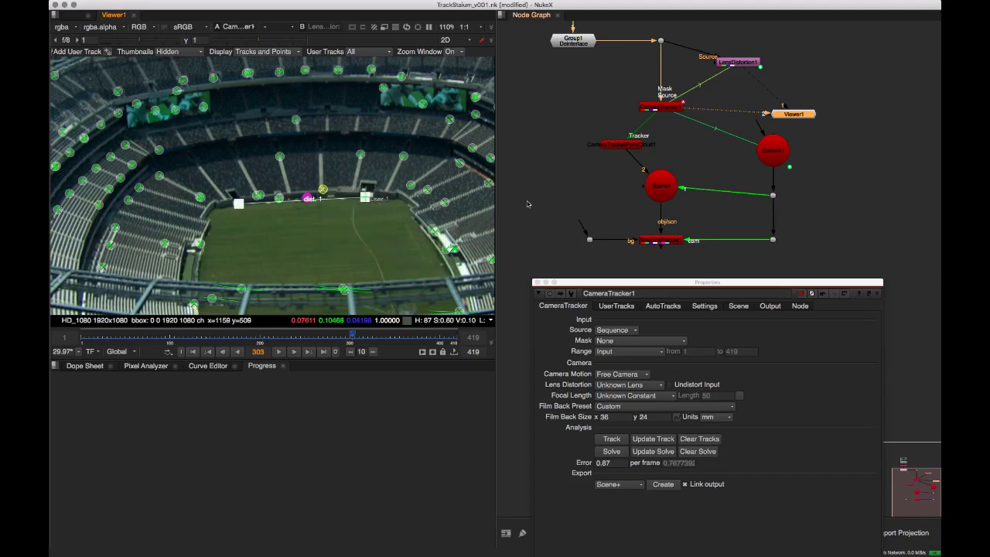
Connect Viewer1 to Scene1 again and look at the point cloud from above in 3D
click(789, 116)
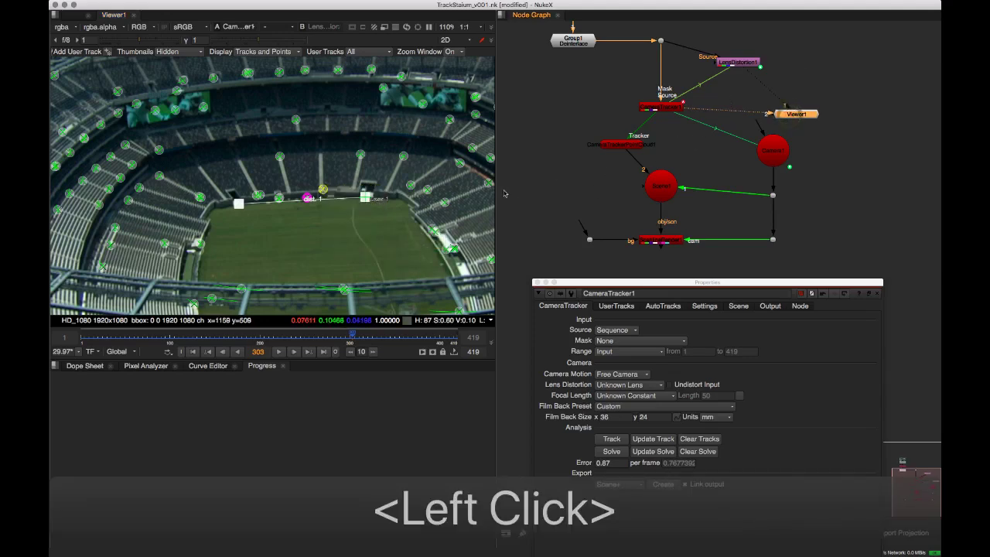
scroll(386, 139, down, 3)
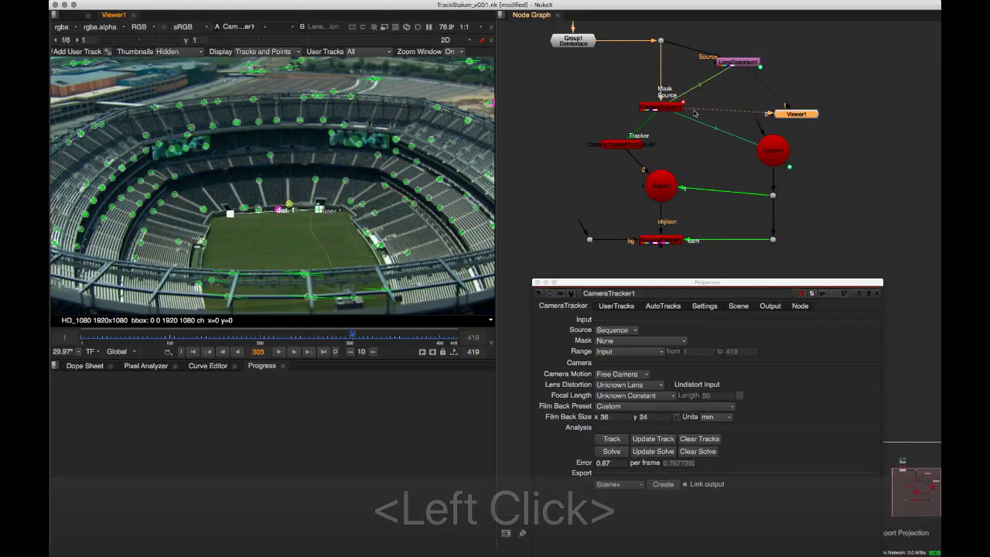
drag(694, 113, 662, 186)
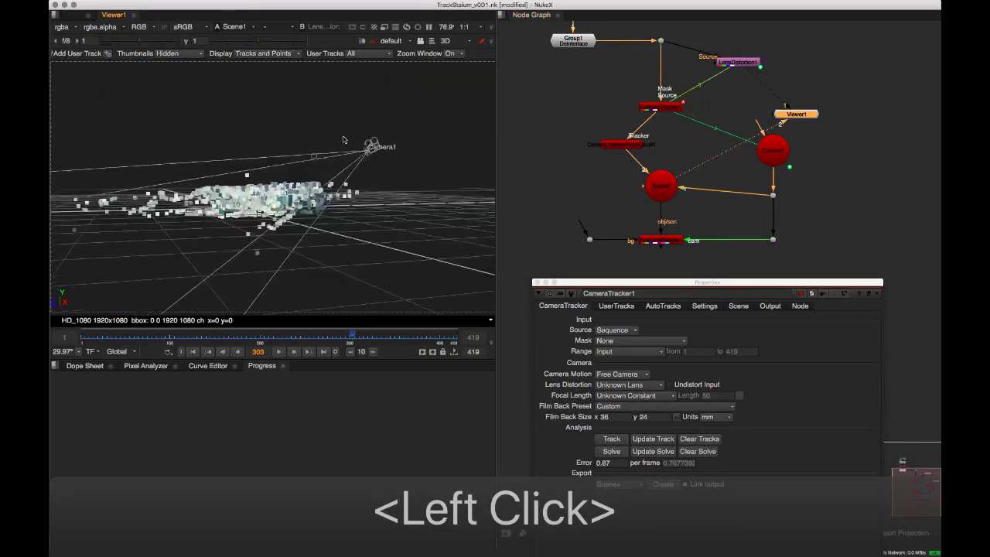
drag(344, 140, 336, 136)
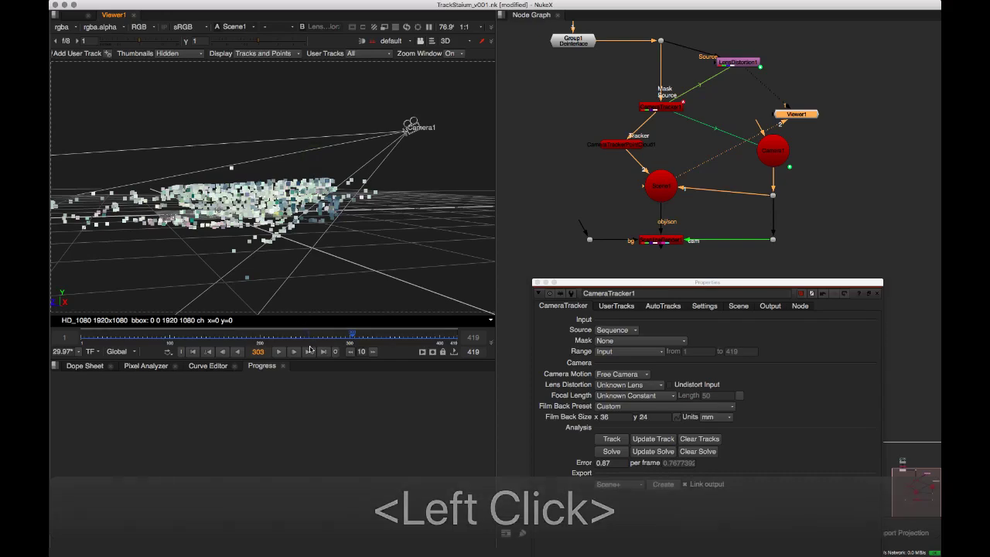
super+drag(325, 232, 221, 320)
Scrub through the timeline to check the camera's path around the stadium points, ending on frame 1
click(177, 338)
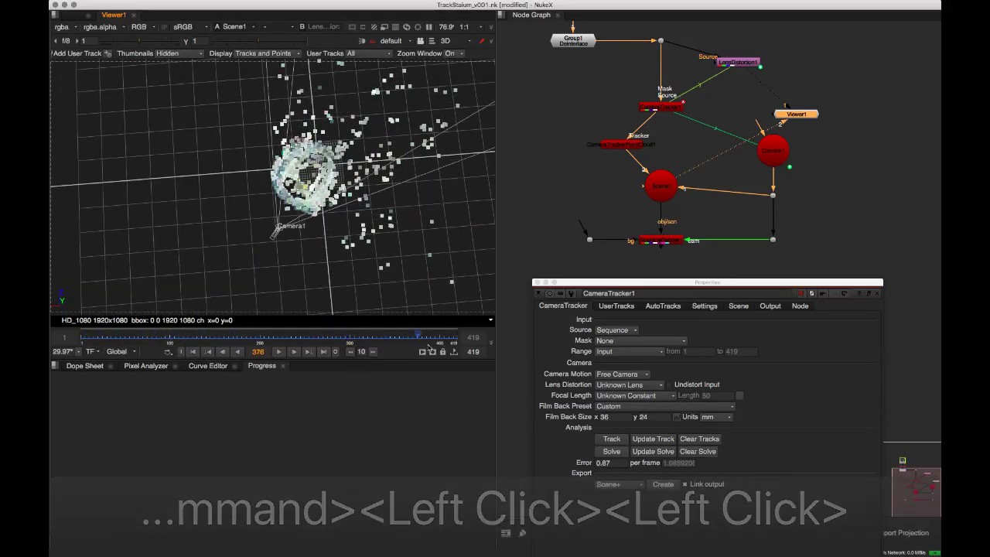
drag(448, 338, 432, 352)
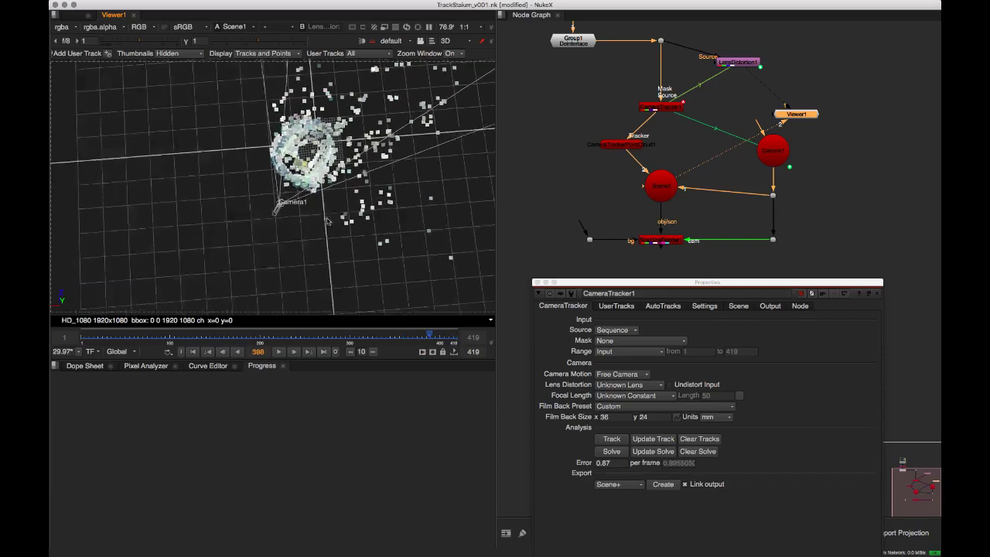
click(193, 352)
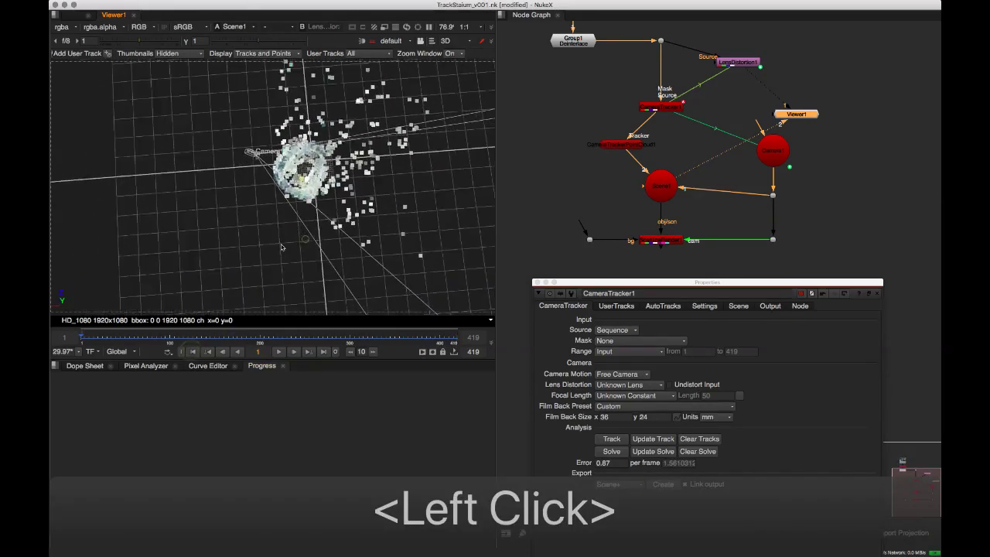
super+drag(306, 232, 209, 212)
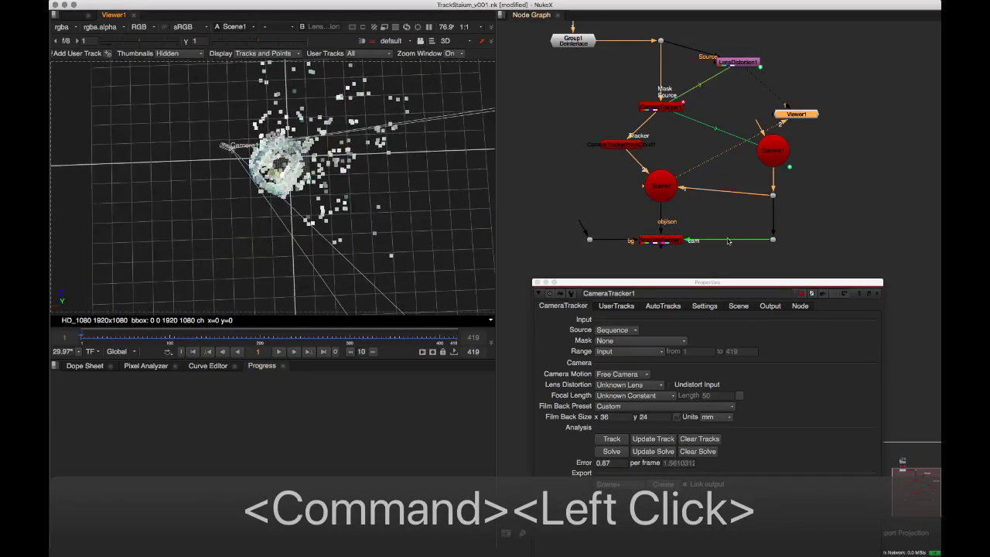
Show CameraTracker1's Scene settings and move the properties window up until the whole Scene Transform section is in view
drag(786, 284, 742, 160)
click(781, 219)
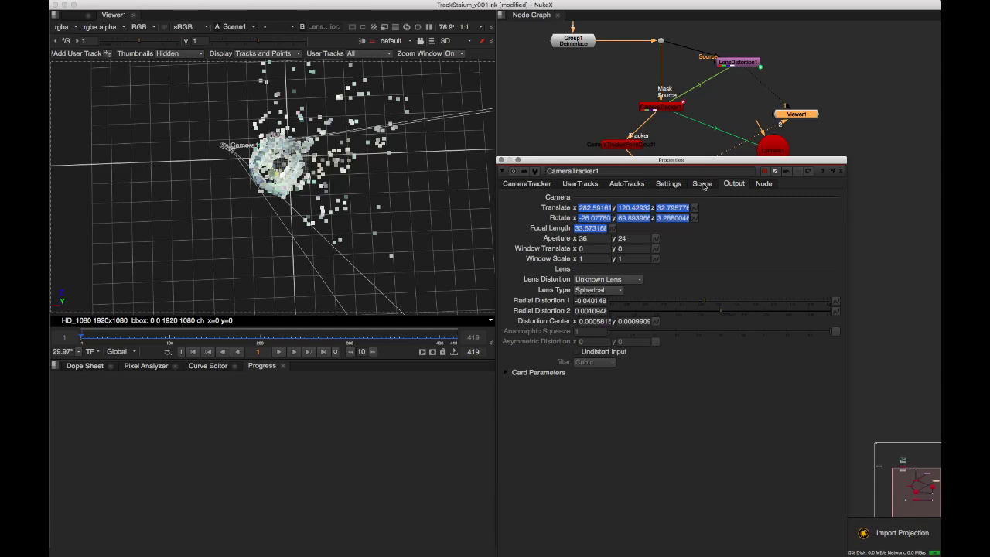
click(703, 185)
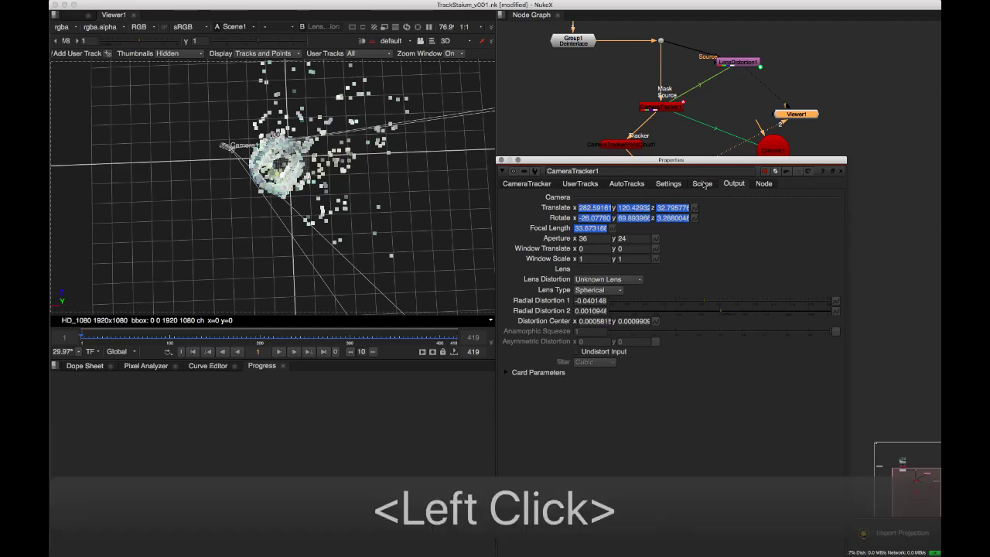
drag(700, 159, 720, 30)
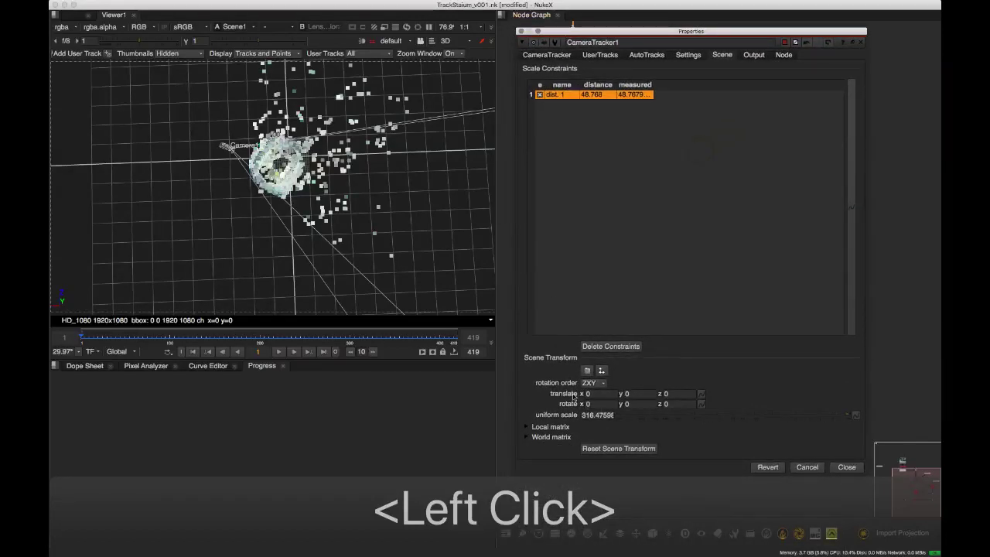
Set the Scene Transform's Y rotation to 18 to align the stadium points with the grid
ctrl+drag(293, 234, 259, 264)
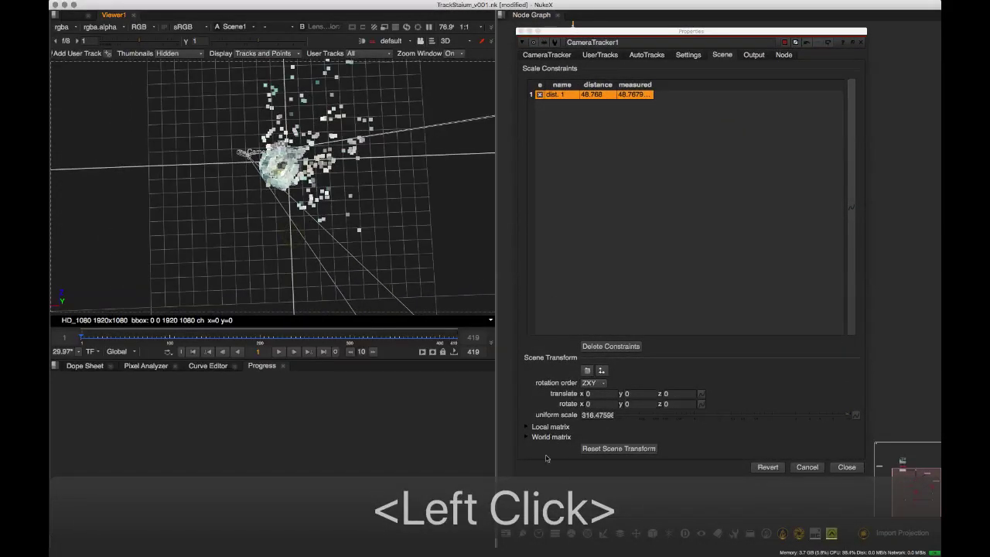
key(alt)
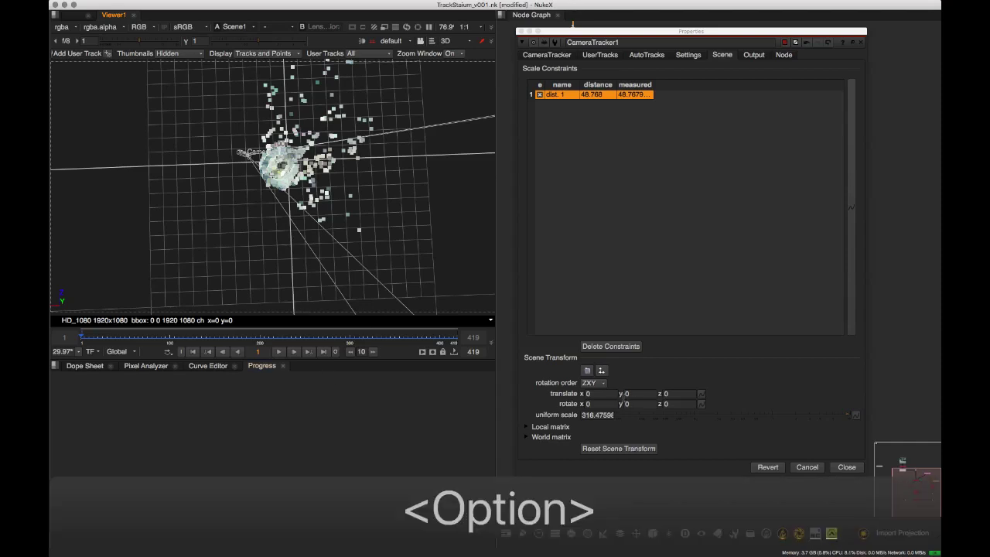
alt+click(627, 404)
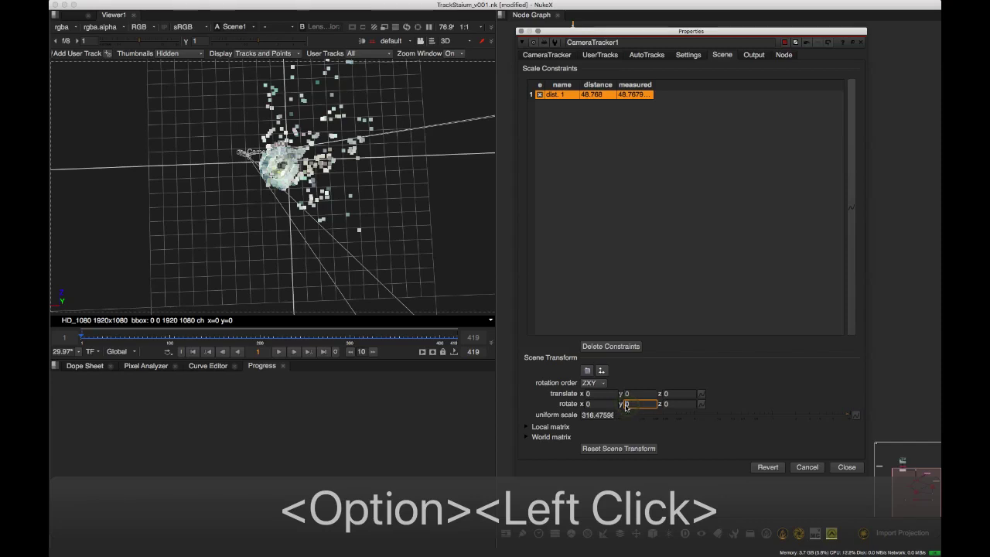
alt+drag(628, 407, 667, 395)
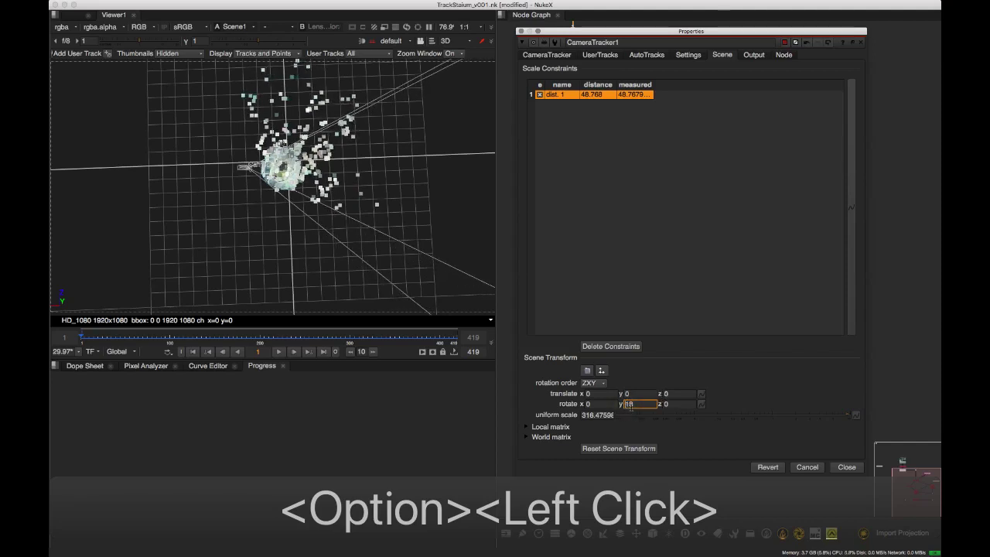
alt+drag(668, 394, 677, 393)
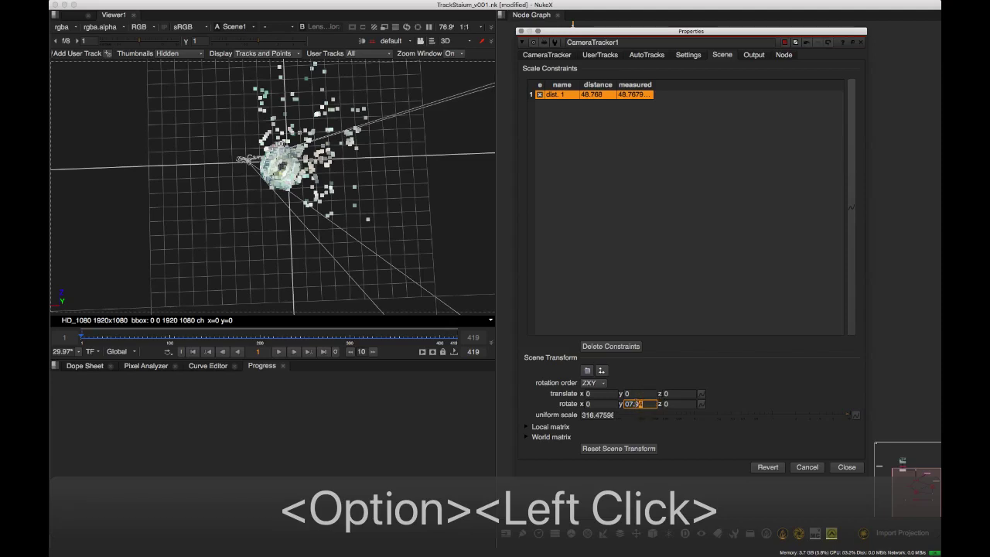
alt+drag(634, 404, 636, 404)
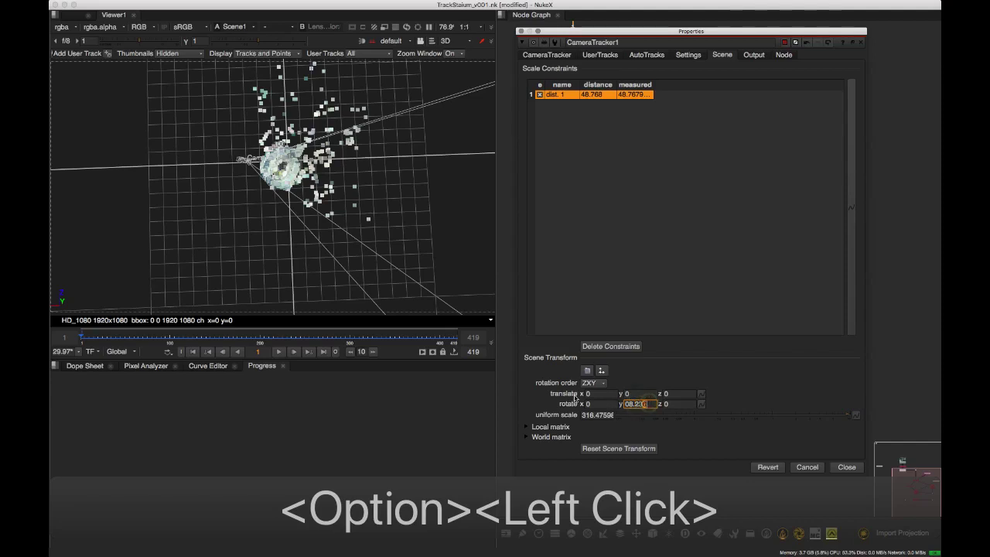
key(super+a)
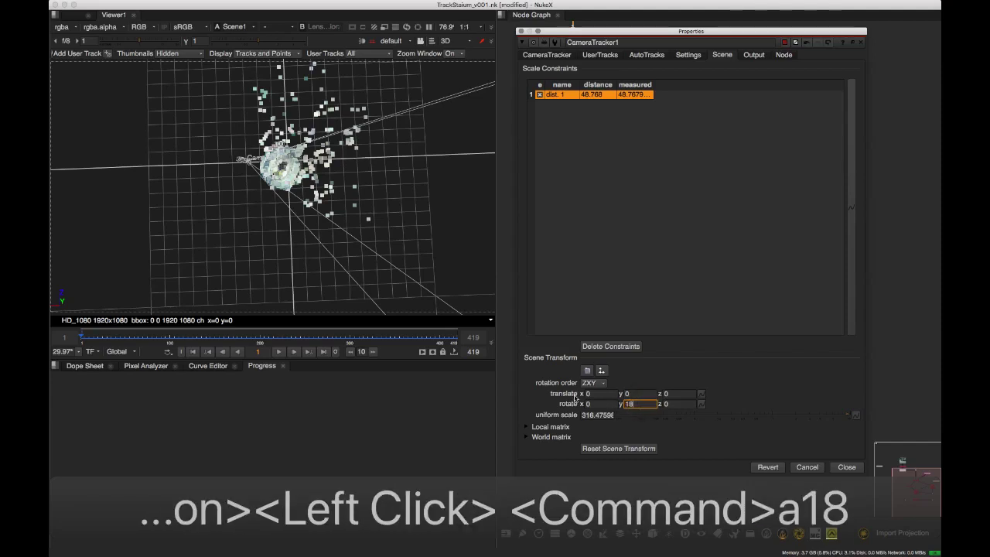
click(760, 371)
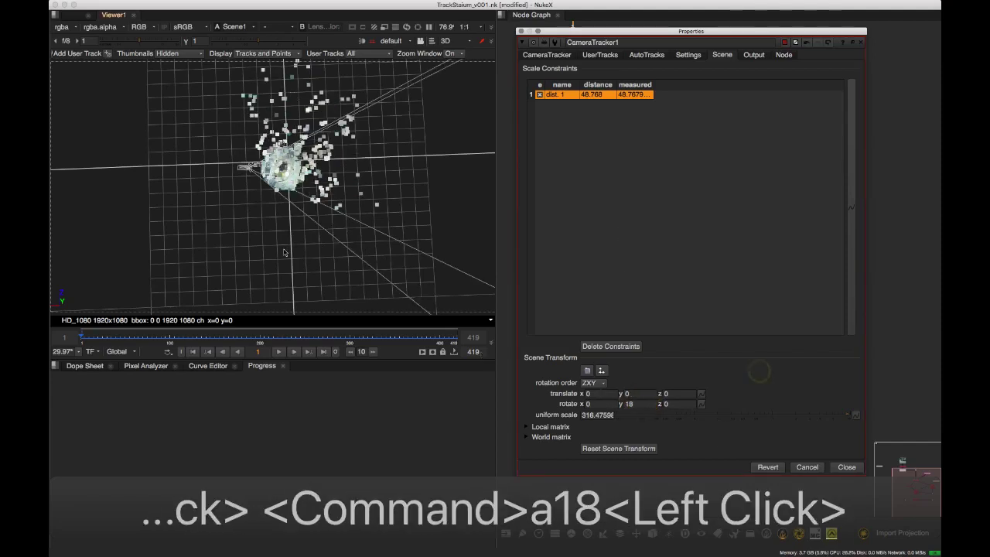
Orbit to an angled view and scrub the frame range to examine Camera1's movement around the rotated point cloud
mouse_move(279, 232)
super+mouse_down()
mouse_move(294, 253)
mouse_move(272, 232)
mouse_move(285, 219)
super+mouse_up()
super+drag(200, 253, 138, 360)
click(208, 337)
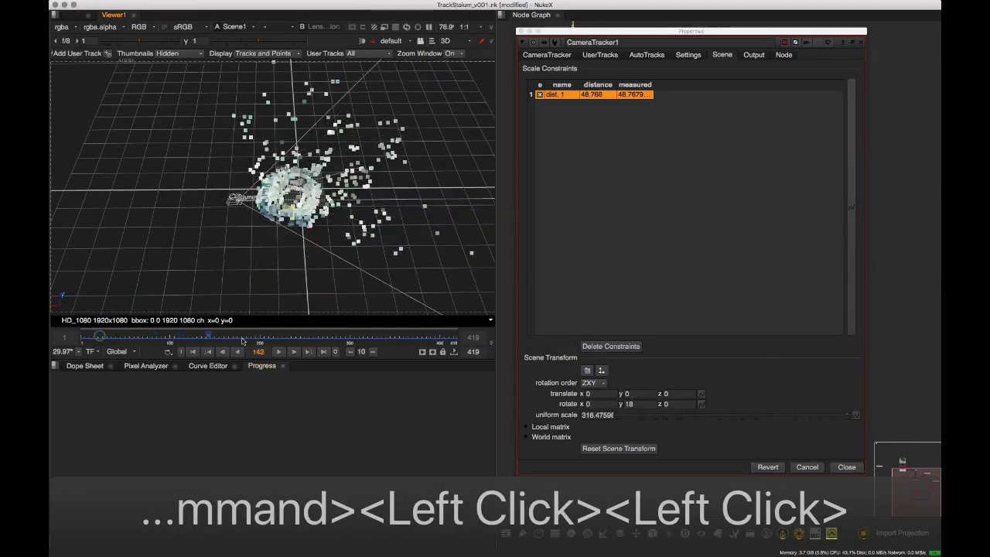
drag(379, 341, 473, 332)
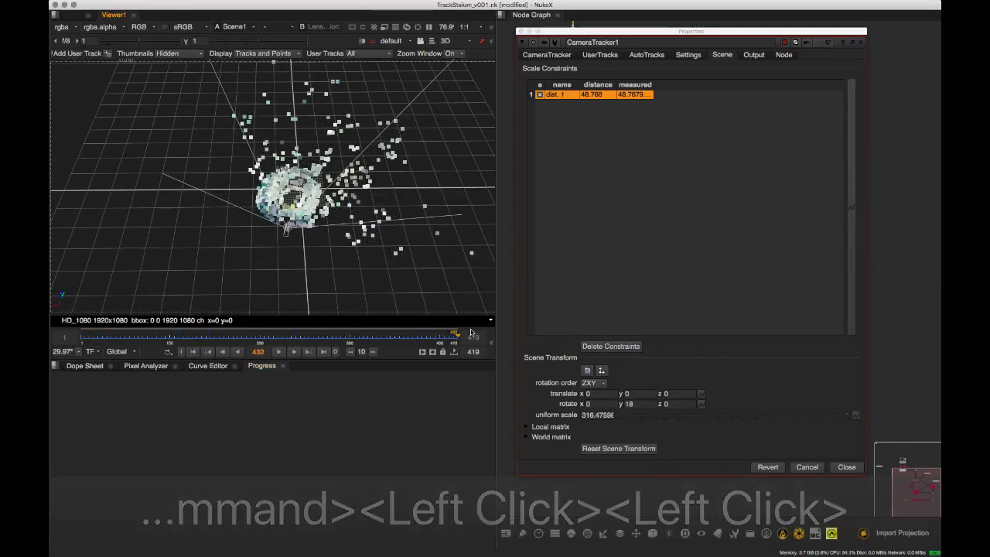
click(355, 338)
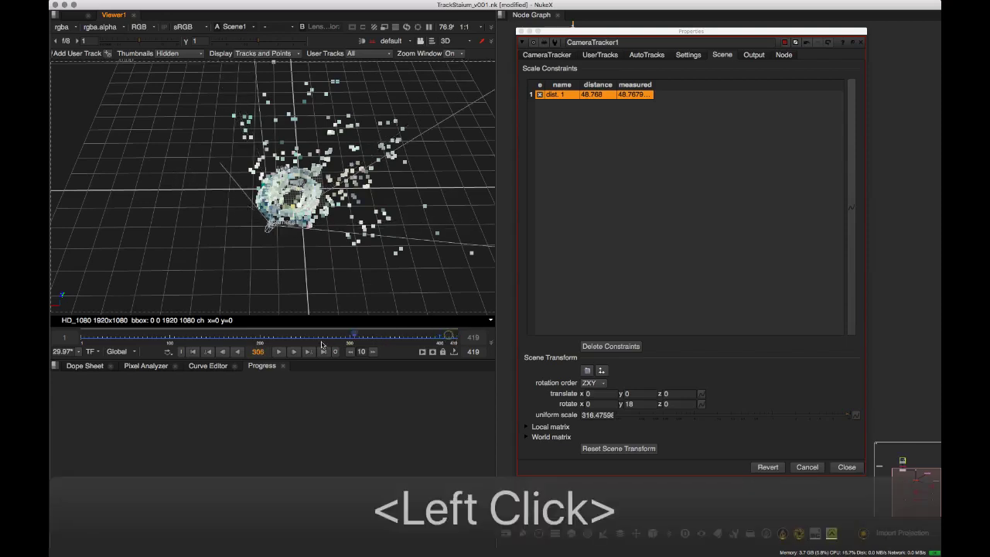
drag(179, 365, 478, 378)
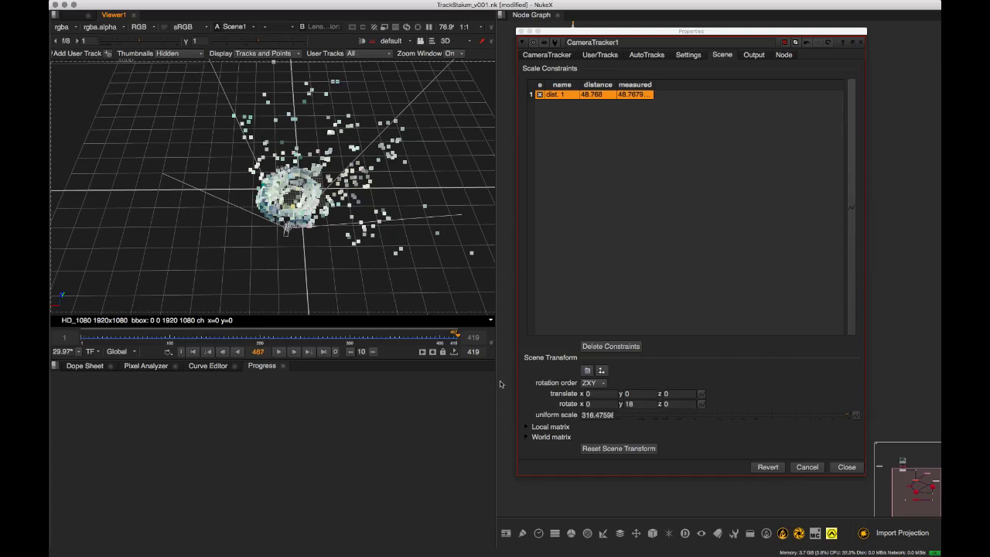
drag(167, 350, 143, 347)
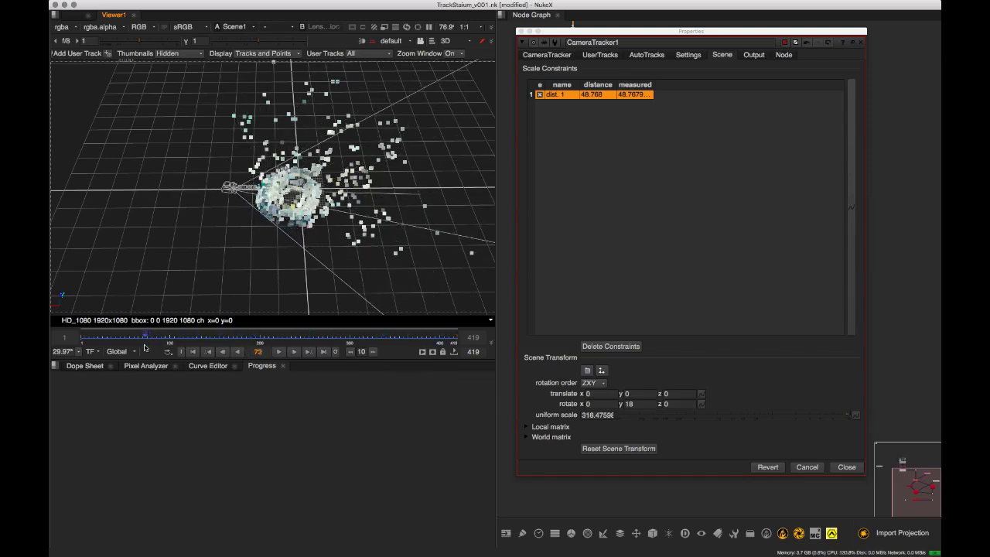
drag(291, 369, 193, 345)
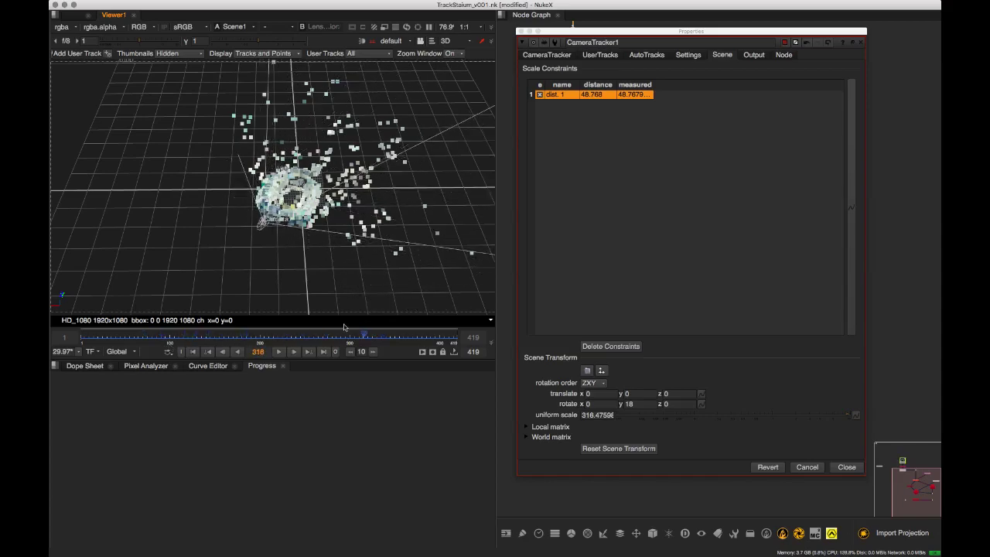
Close CameraTracker1's properties and bring the whole node tree into view
click(847, 468)
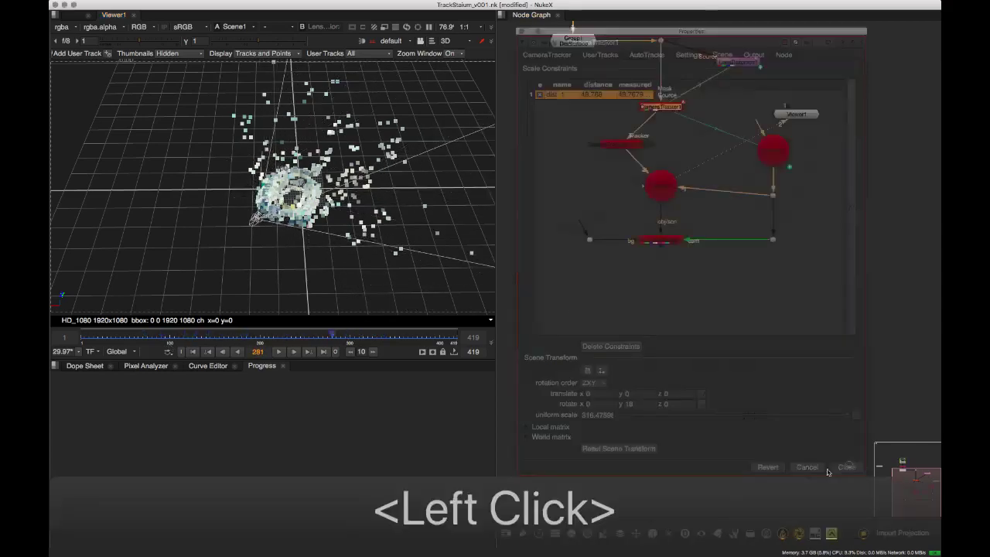
double_click(679, 377)
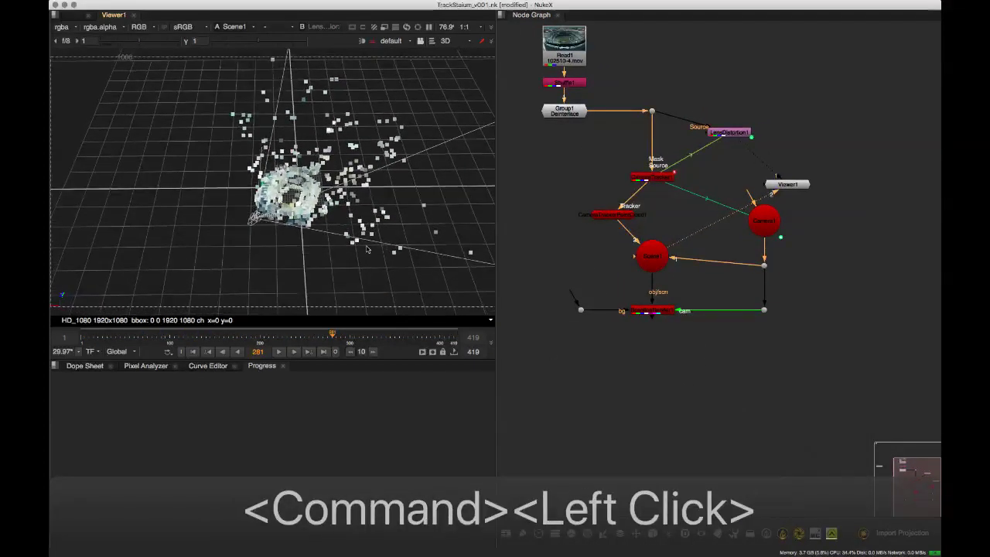